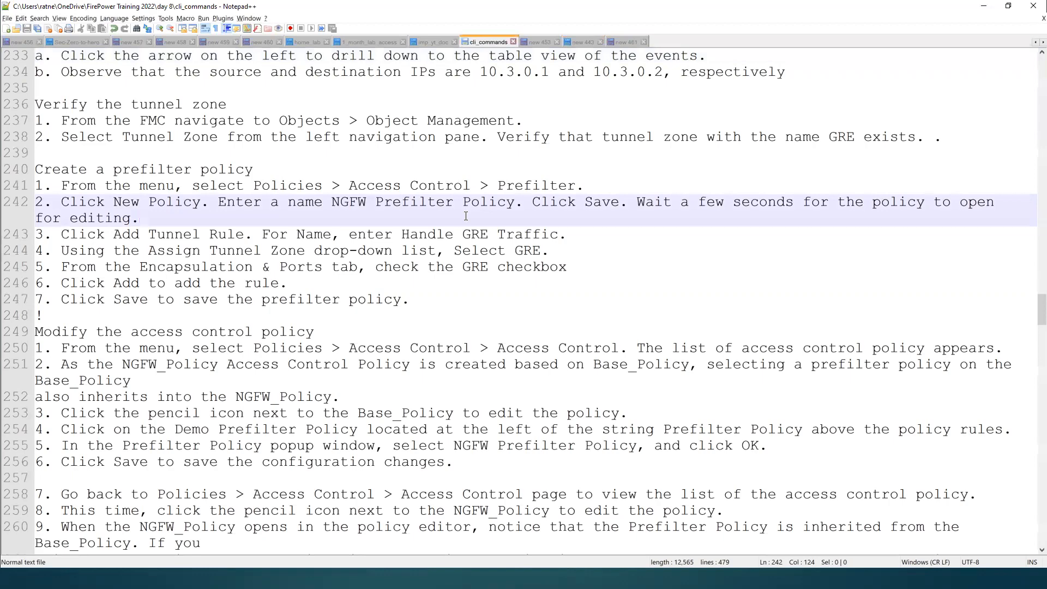
# Step: Find the start of the Day 09 section in the cli_commands notes
pyautogui.press('Up')
pyautogui.press('Up')
pyautogui.press('Up')
pyautogui.press('Up')
pyautogui.press('Up')
pyautogui.press('Up')
pyautogui.press('Up')
pyautogui.press('Up')
pyautogui.press('Up')
pyautogui.press('Up')
pyautogui.press('Up')
pyautogui.press('Up')
pyautogui.press('Up')
pyautogui.press('Up')
pyautogui.press('Up')
pyautogui.press('Up')
pyautogui.press('Up')
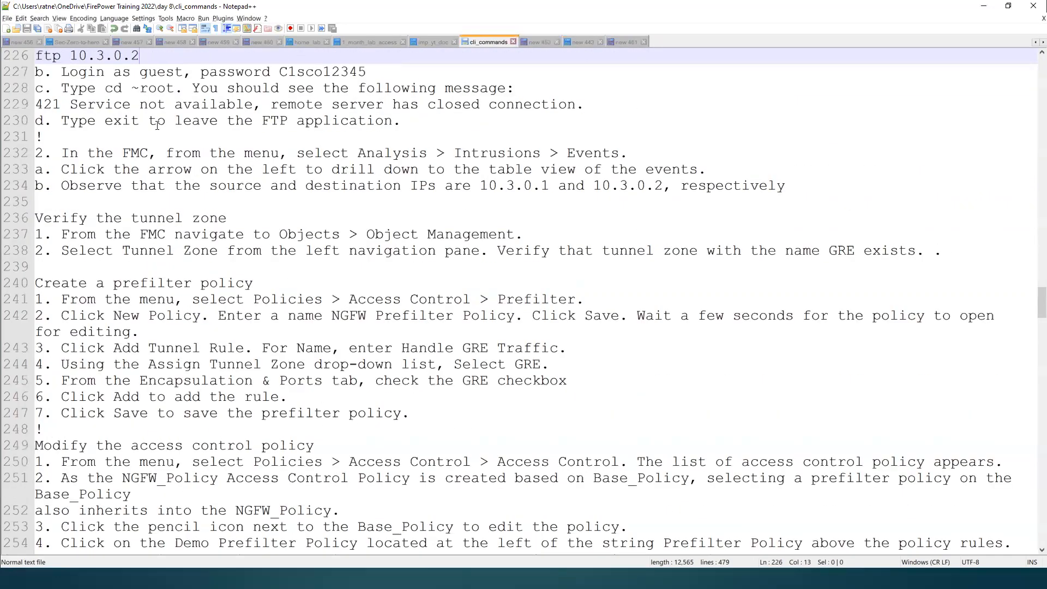
pyautogui.press('Up')
pyautogui.press('Up')
pyautogui.press('Up')
pyautogui.press('Up')
pyautogui.press('Up')
pyautogui.press('Up')
pyautogui.press('Up')
pyautogui.press('Up')
pyautogui.press('Up')
pyautogui.press('Up')
pyautogui.press('Up')
pyautogui.press('Up')
pyautogui.press('Up')
pyautogui.press('Up')
pyautogui.press('Up')
pyautogui.press('Up')
pyautogui.press('Up')
pyautogui.press('Up')
pyautogui.press('Up')
pyautogui.press('Up')
pyautogui.press('Up')
pyautogui.press('Up')
pyautogui.press('Up')
pyautogui.press('Up')
pyautogui.press('Up')
pyautogui.press('Up')
pyautogui.press('Up')
pyautogui.press('Up')
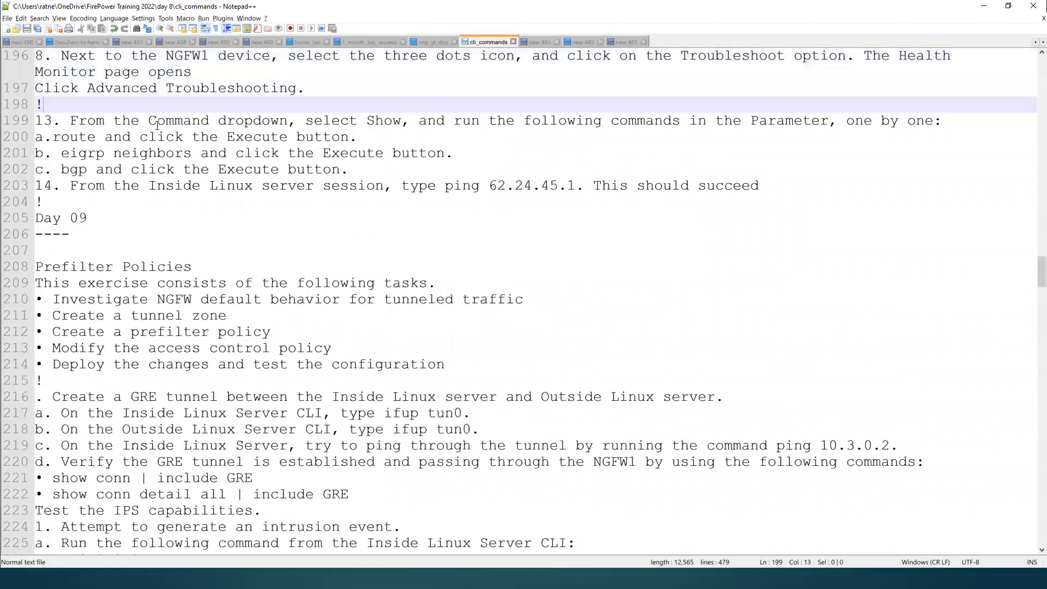
pyautogui.press('Down')
pyautogui.press('Down')
pyautogui.press('Down')
pyautogui.press('Down')
pyautogui.press('Down')
pyautogui.press('Down')
pyautogui.press('Down')
pyautogui.press('Down')
pyautogui.moveTo(122, 212); pyautogui.dragTo(36, 216)
pyautogui.click(127, 230)
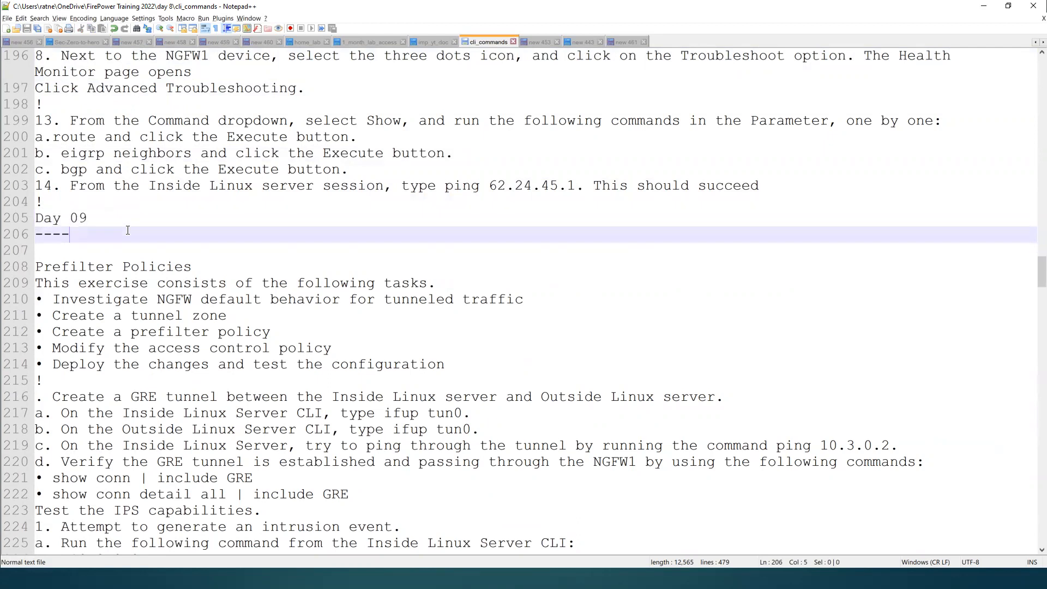
pyautogui.click(365, 188)
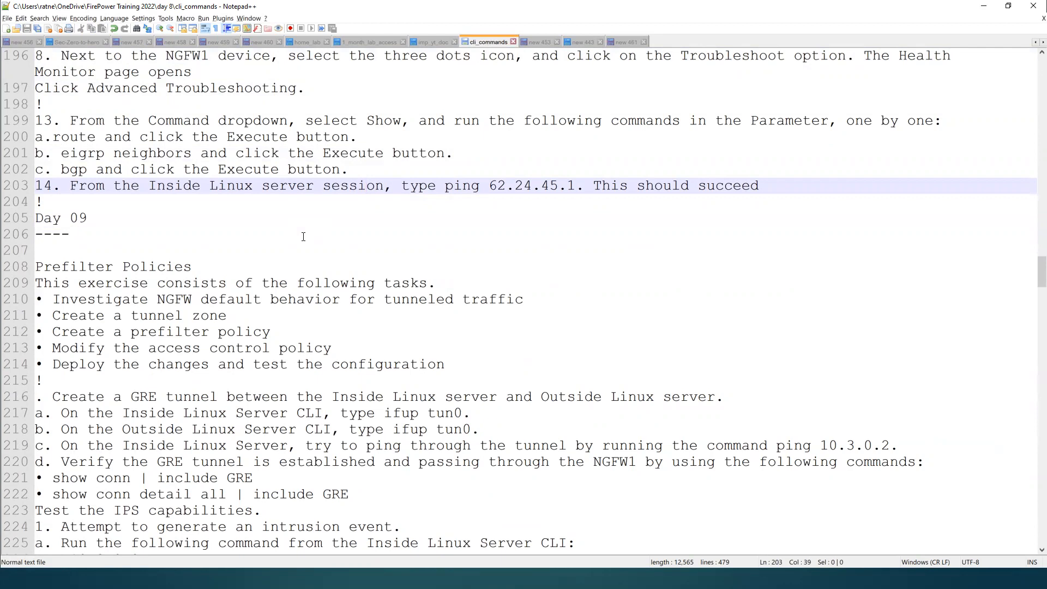
pyautogui.press('Down')
pyautogui.press('Down')
pyautogui.press('Down')
pyautogui.press('Down')
pyautogui.press('Down')
pyautogui.press('Down')
pyautogui.press('Down')
pyautogui.press('Down')
pyautogui.press('Down')
pyautogui.press('Down')
pyautogui.press('Down')
pyautogui.press('Down')
pyautogui.press('Down')
pyautogui.press('Down')
pyautogui.press('Down')
pyautogui.press('Down')
pyautogui.press('Down')
pyautogui.press('Down')
pyautogui.press('Down')
pyautogui.press('Down')
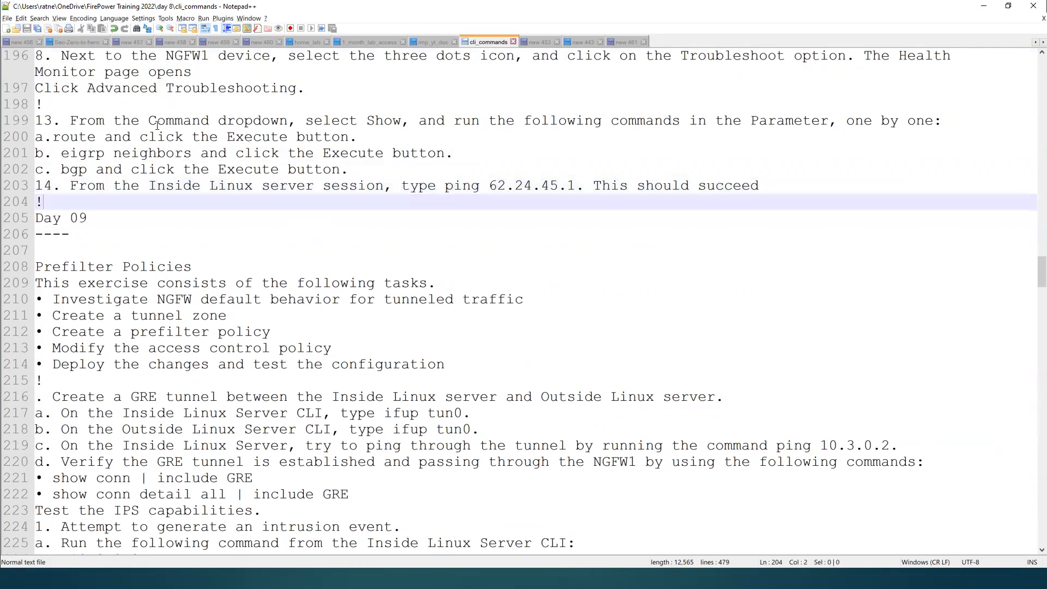
pyautogui.press('Down')
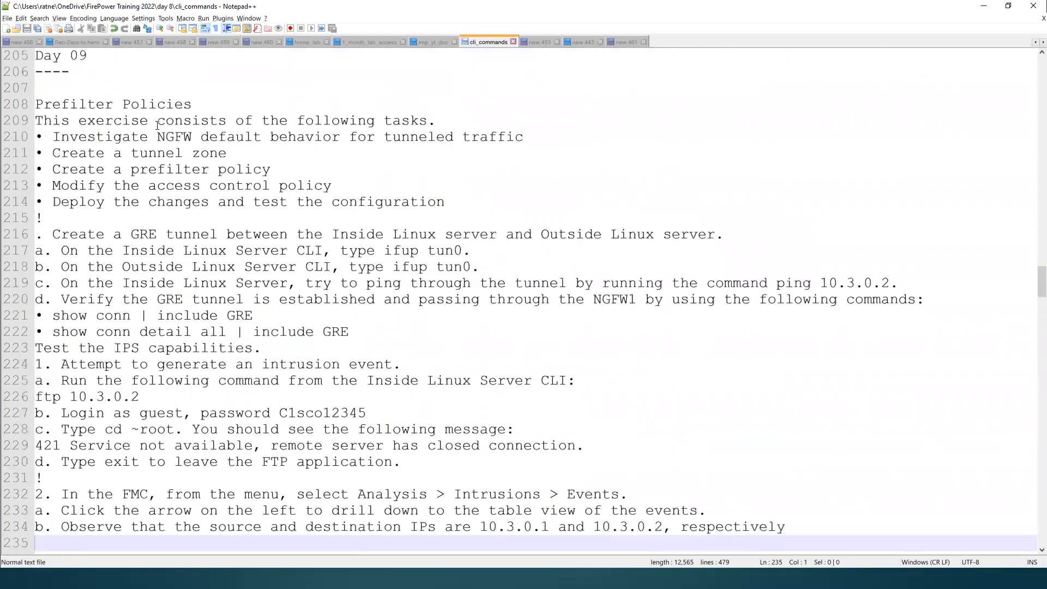
# Step: Review the Prefilter Policies task list, from creating a tunnel zone to deploying the changes and testing the configuration
pyautogui.doubleClick(75, 98)
pyautogui.doubleClick(154, 104)
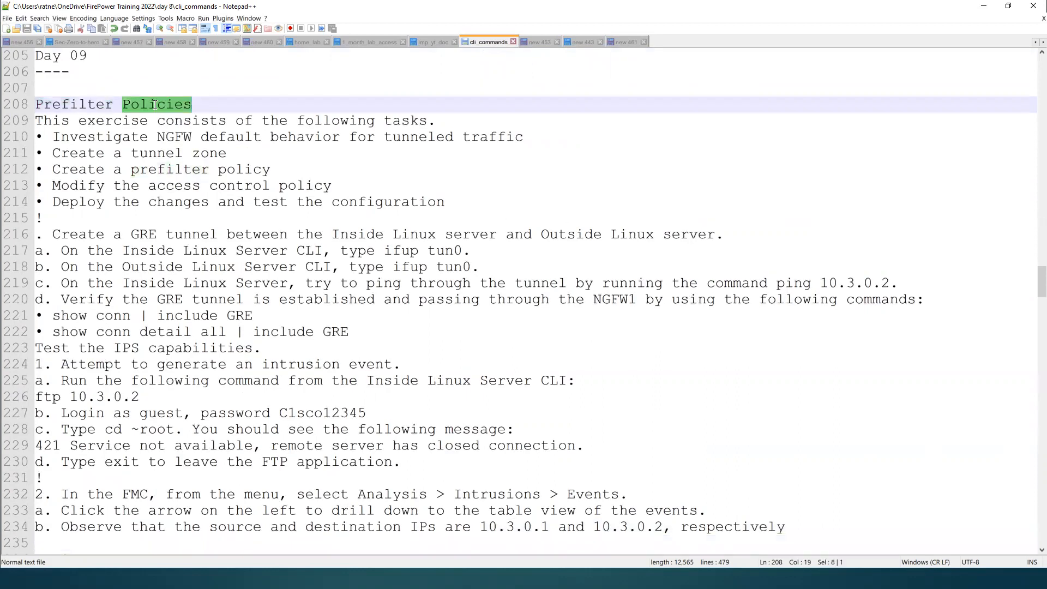
pyautogui.doubleClick(90, 153)
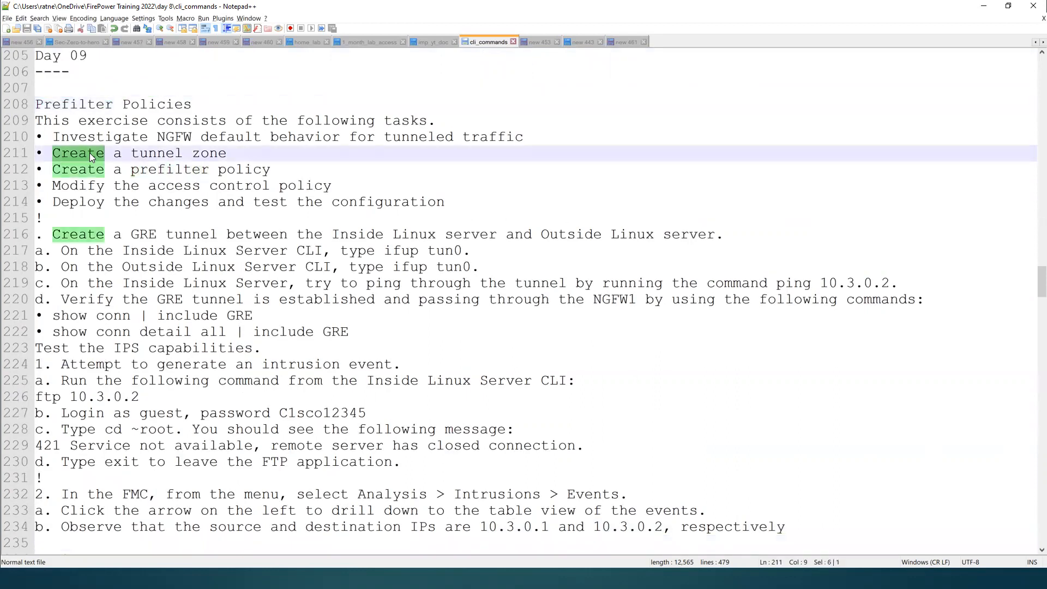
pyautogui.tripleClick(152, 153)
pyautogui.tripleClick(158, 170)
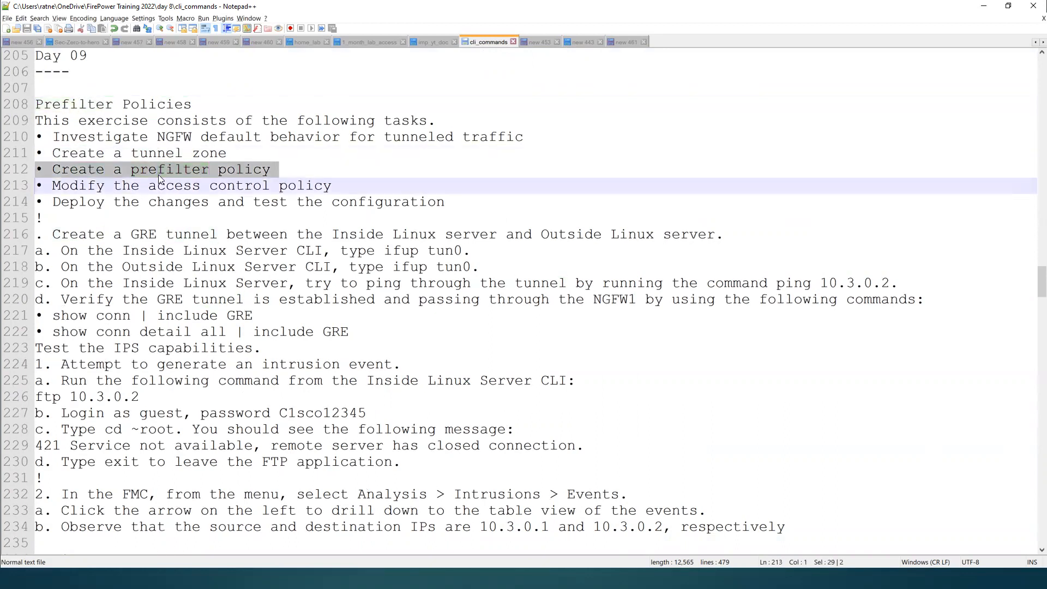
pyautogui.tripleClick(169, 188)
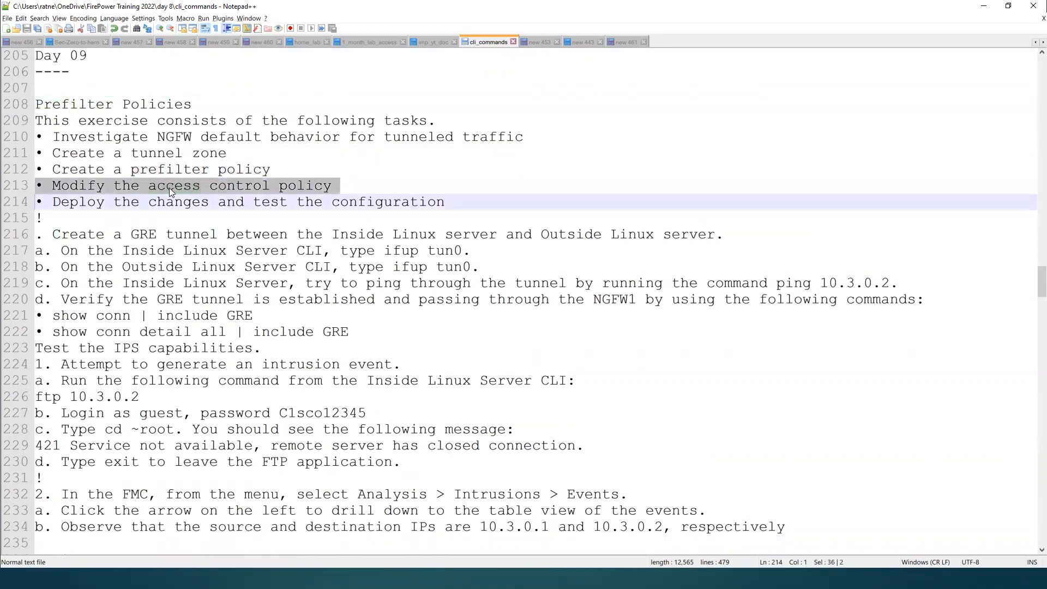
pyautogui.doubleClick(216, 203)
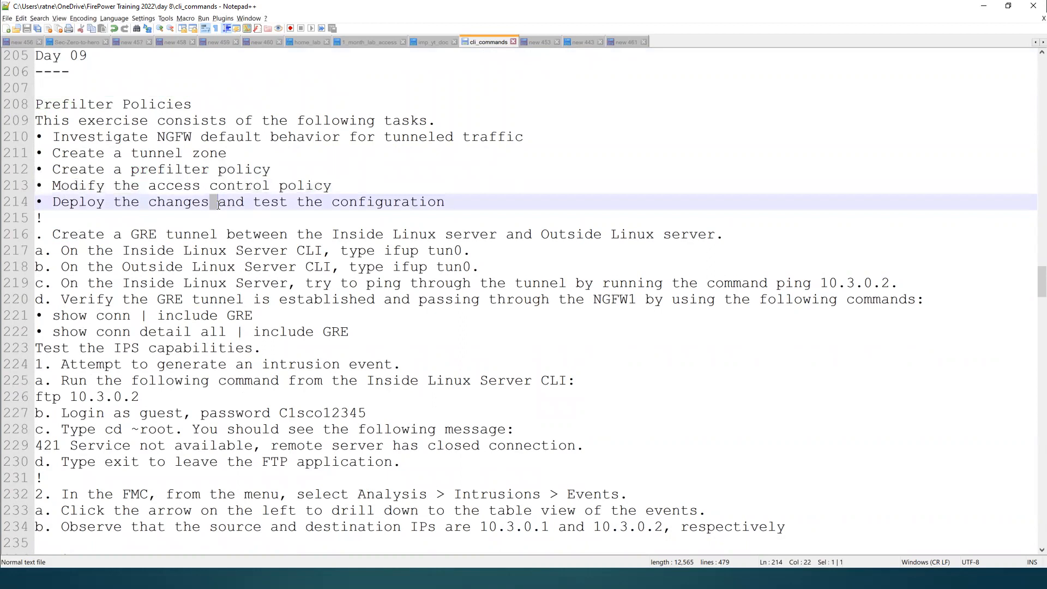
pyautogui.doubleClick(173, 215)
# Step: Review the instructions for creating the GRE tunnel between the Linux servers and verifying it on NGFW1
pyautogui.press('Down')
pyautogui.press('Down')
pyautogui.press('Down')
pyautogui.press('Down')
pyautogui.press('Down')
pyautogui.press('Down')
pyautogui.press('Down')
pyautogui.press('Down')
pyautogui.press('Down')
pyautogui.press('Down')
pyautogui.press('Down')
pyautogui.press('Down')
pyautogui.press('Down')
pyautogui.press('Down')
pyautogui.press('Down')
pyautogui.press('Down')
pyautogui.press('Down')
pyautogui.press('Down')
pyautogui.press('Down')
pyautogui.press('Down')
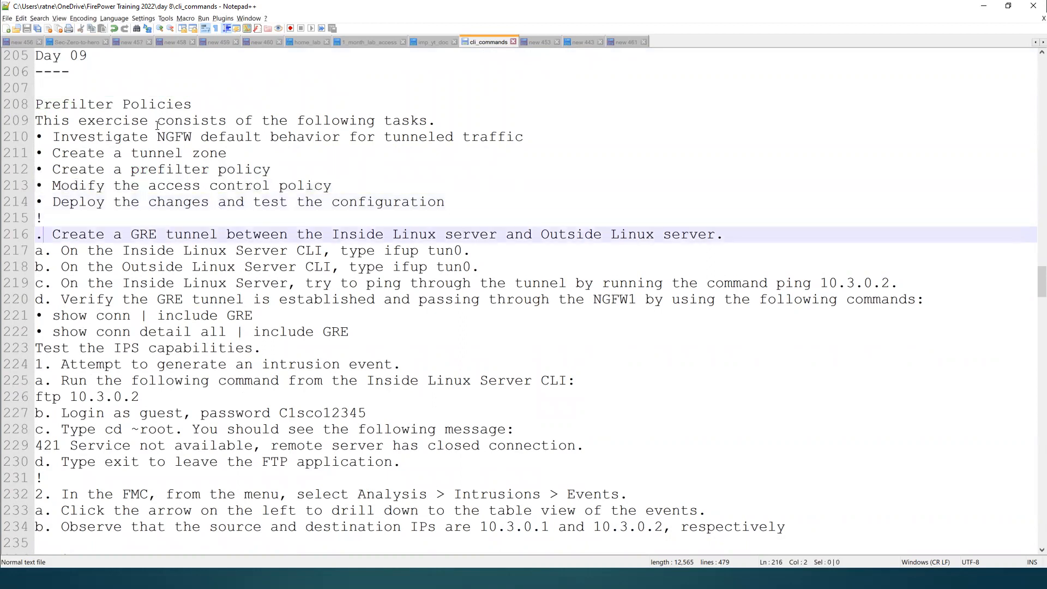
pyautogui.press('End')
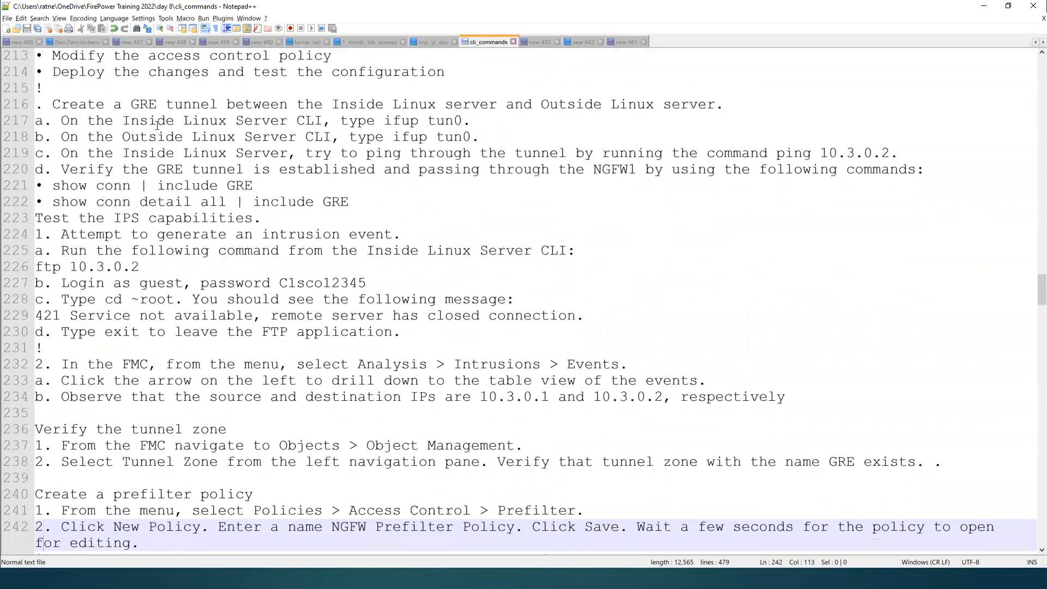
pyautogui.moveTo(47, 101); pyautogui.dragTo(582, 141)
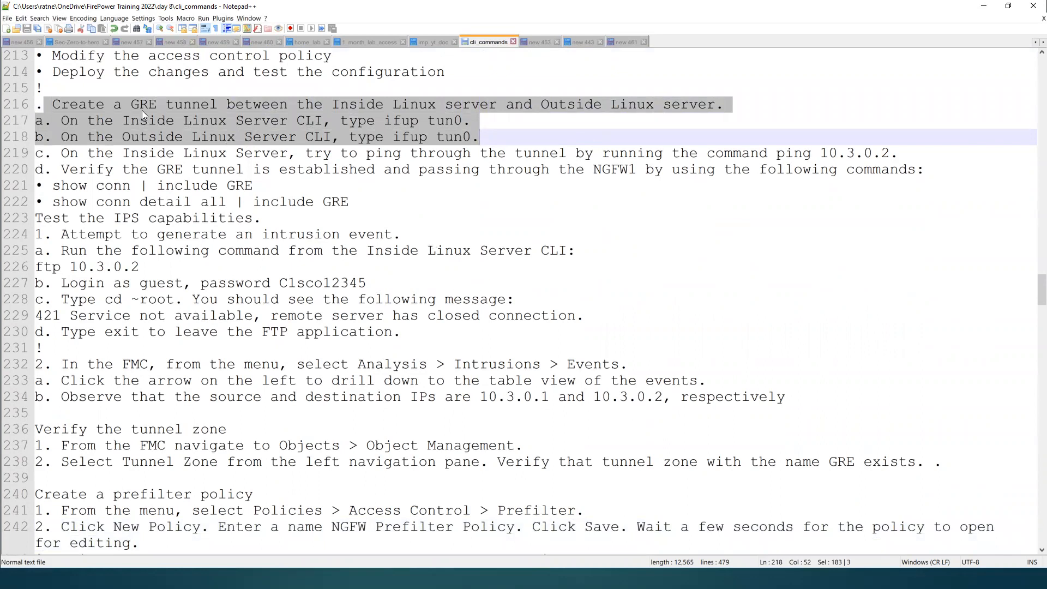
pyautogui.doubleClick(148, 123)
pyautogui.doubleClick(147, 136)
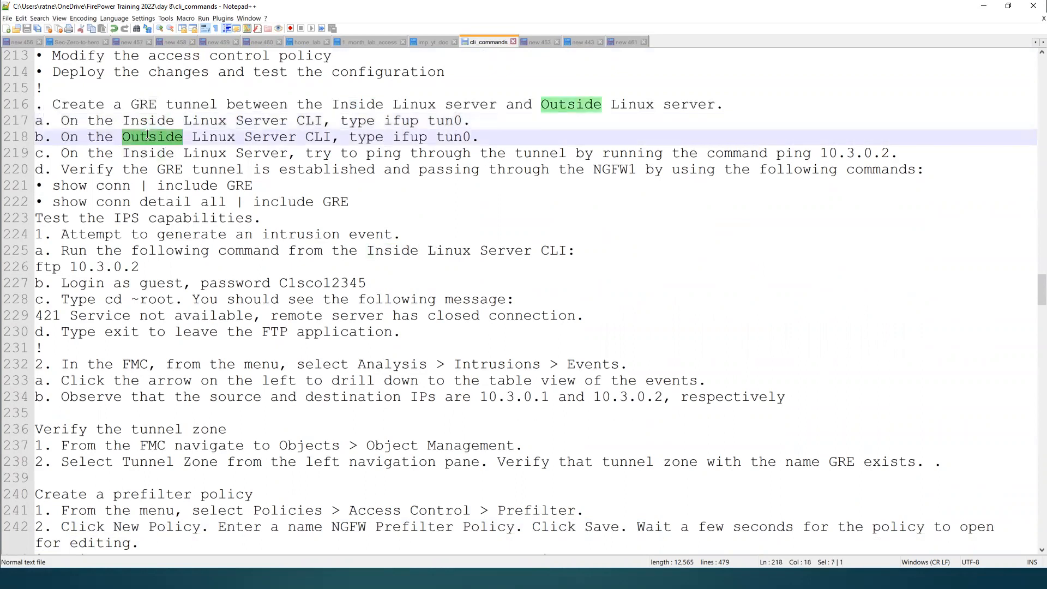
pyautogui.doubleClick(409, 119)
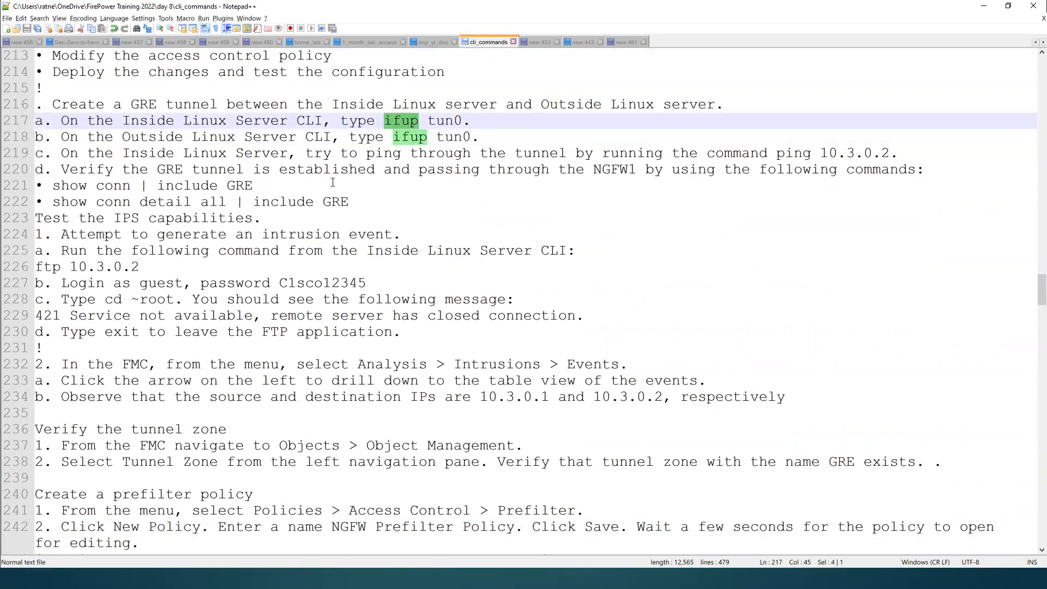
pyautogui.doubleClick(608, 171)
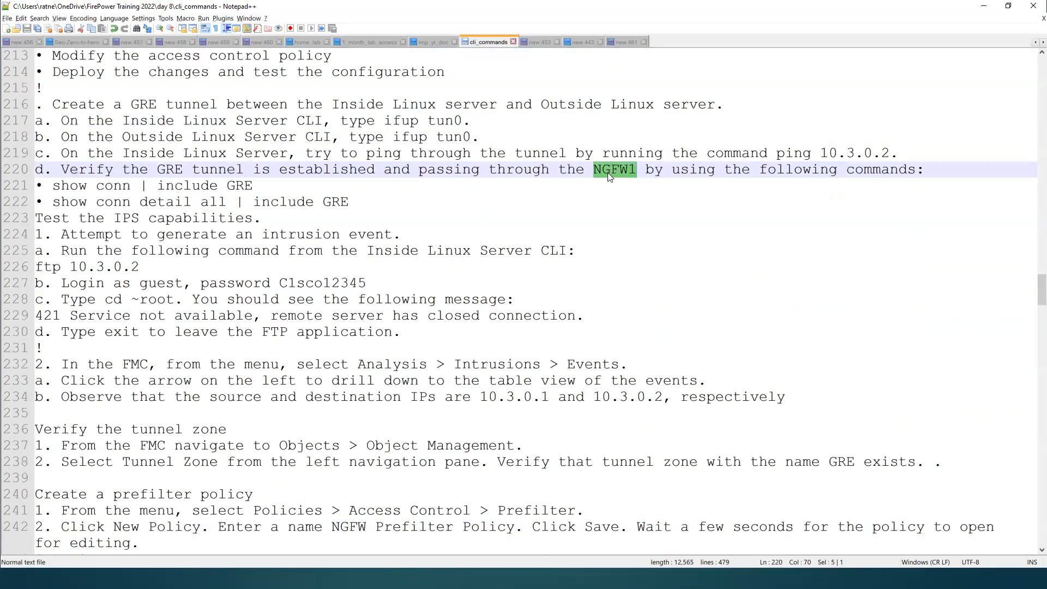
pyautogui.doubleClick(248, 185)
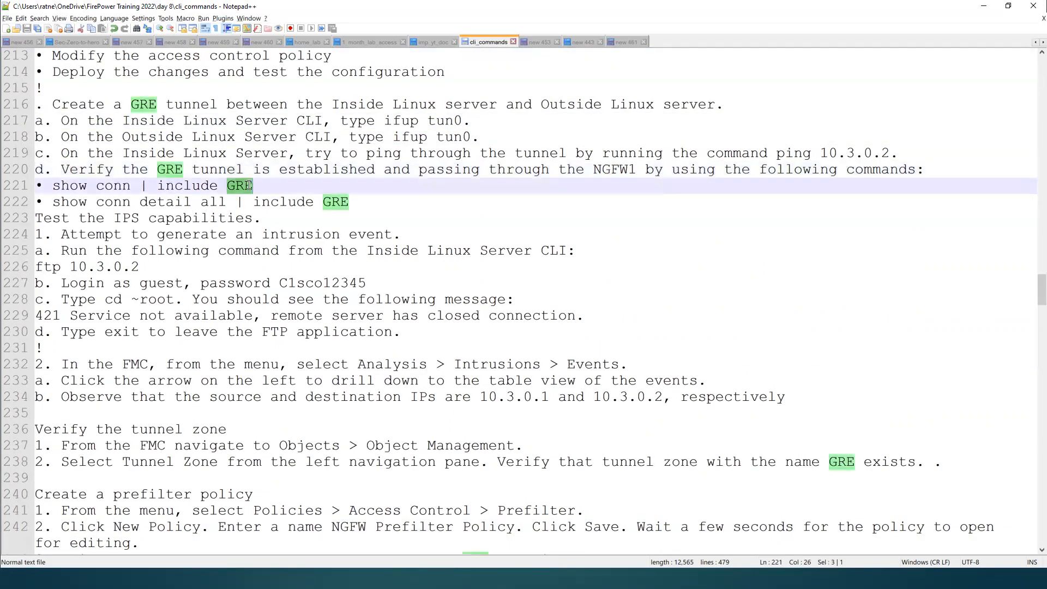
pyautogui.click(262, 219)
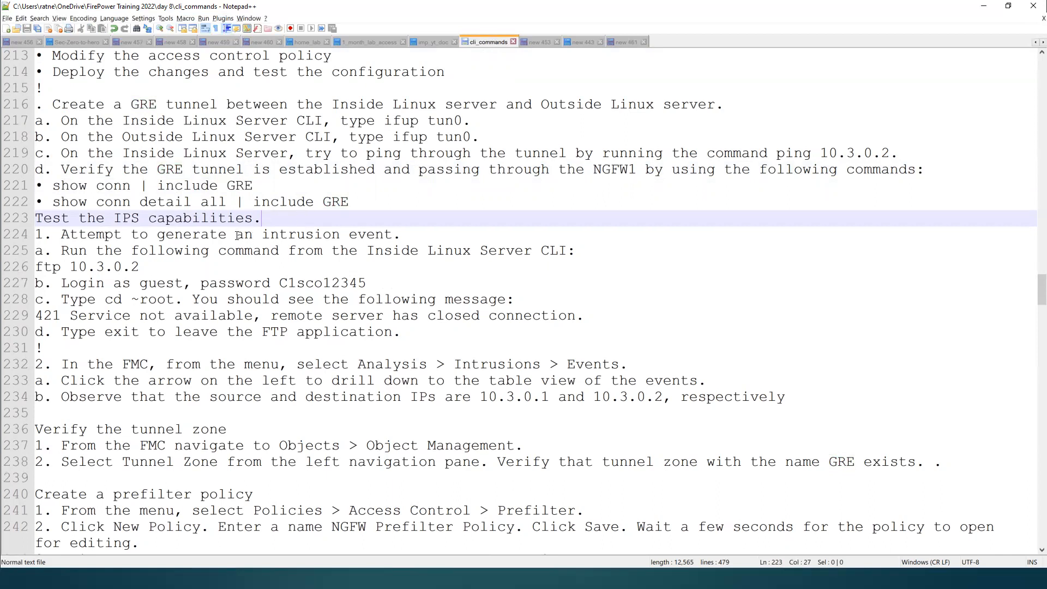
# Step: Examine the IPS capability test instructions for generating an intrusion event over FTP from the Inside Linux server
pyautogui.click(122, 217)
pyautogui.doubleClick(122, 217)
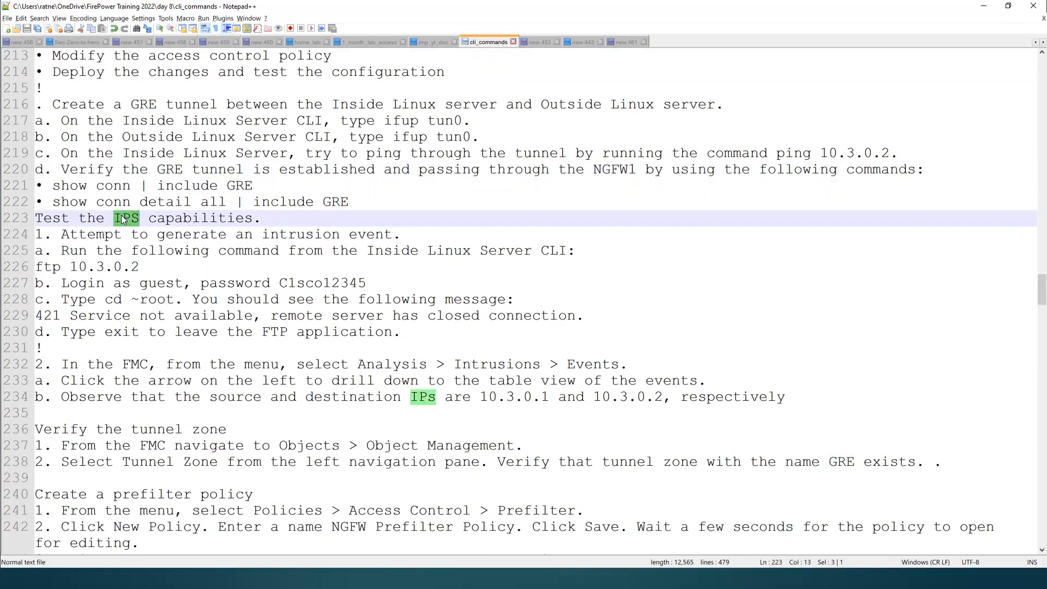
pyautogui.doubleClick(184, 218)
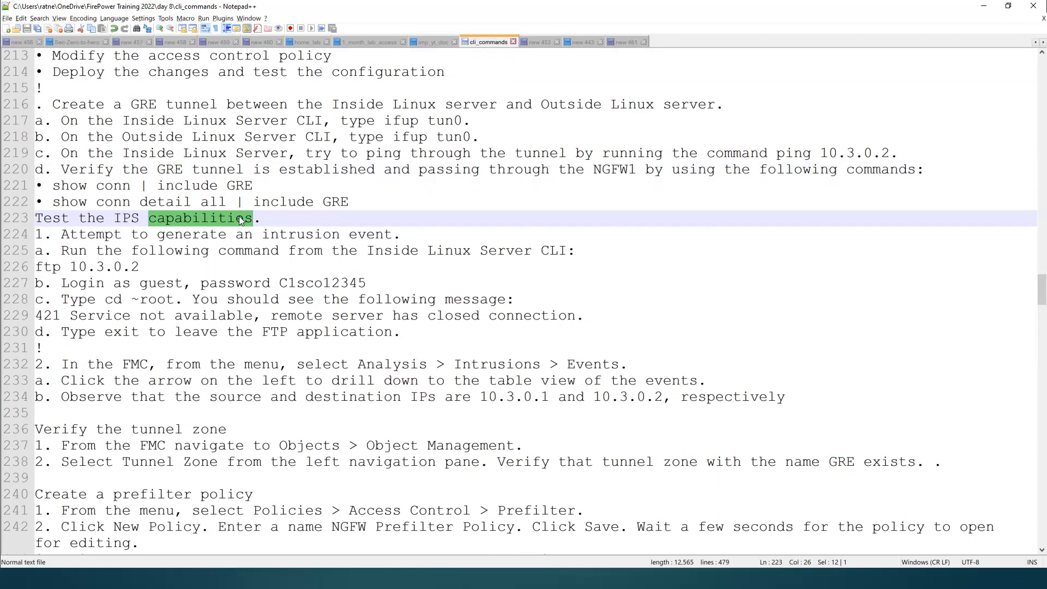
pyautogui.click(218, 250)
pyautogui.doubleClick(283, 236)
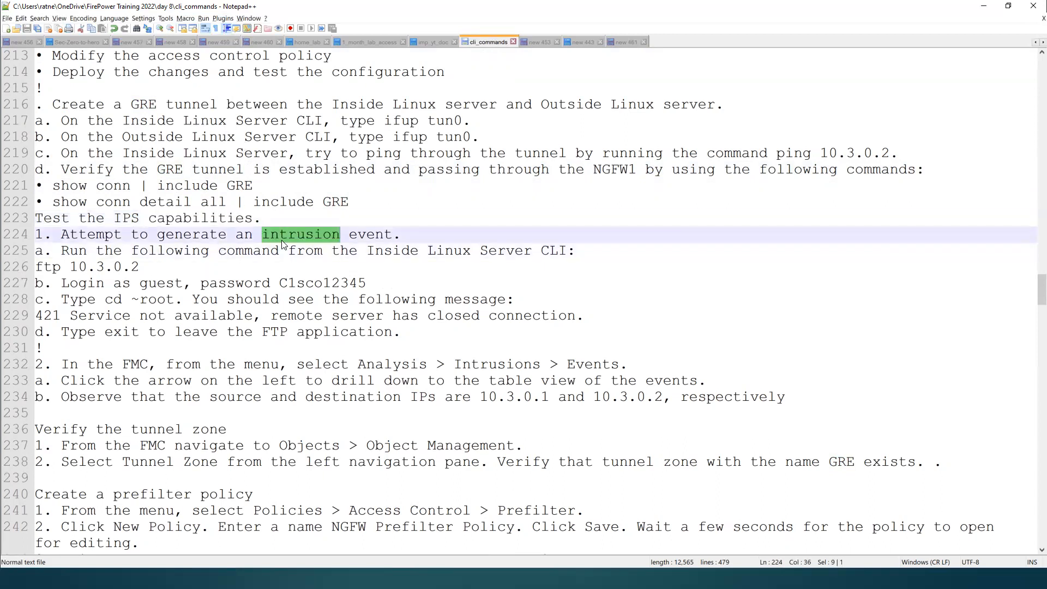
pyautogui.doubleClick(205, 246)
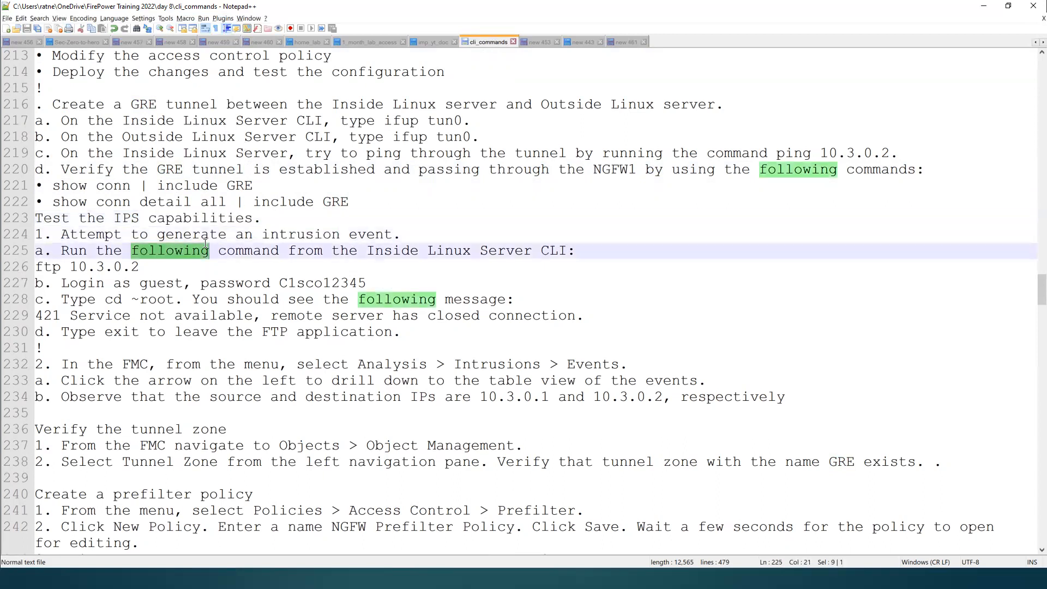
pyautogui.doubleClick(246, 284)
pyautogui.click(77, 349)
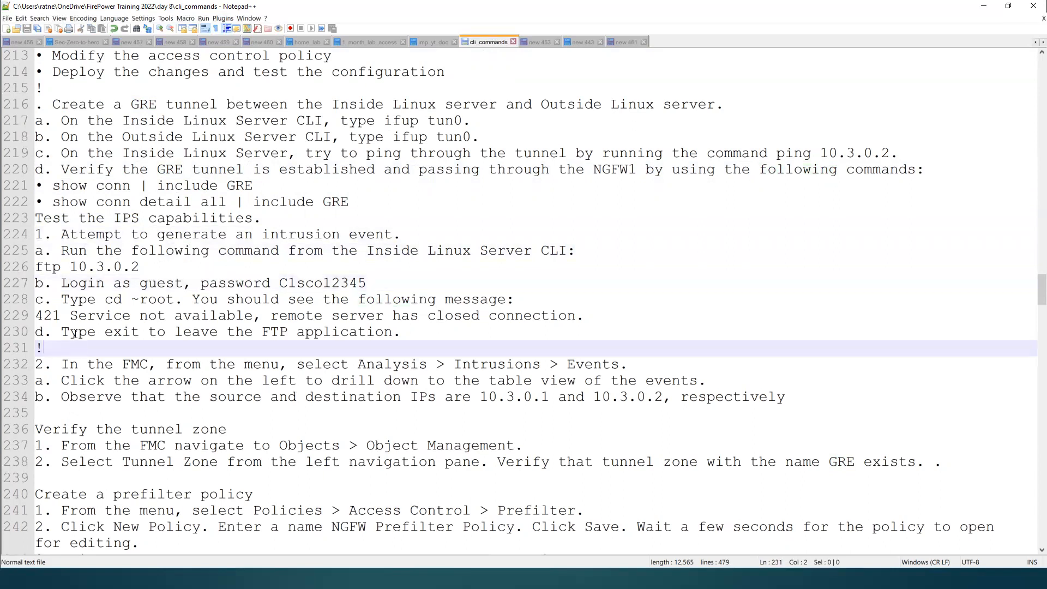
# Step: Highlight the whole Prefilter Policies exercise, from above its heading down to the final deployment and ping tests
pyautogui.moveTo(36, 71); pyautogui.dragTo(216, 332)
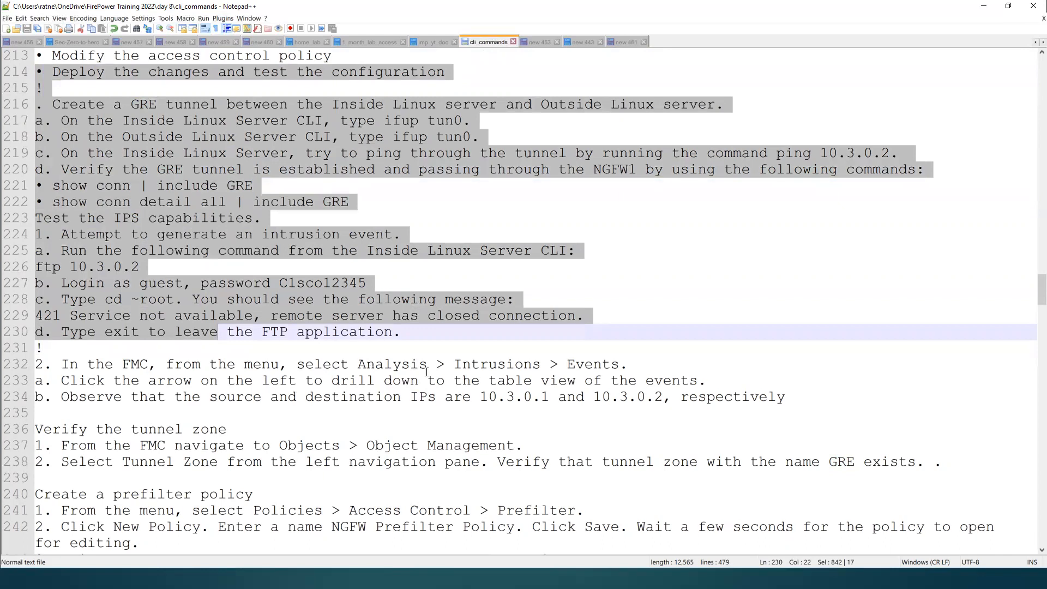
pyautogui.click(249, 413)
pyautogui.moveTo(60, 413); pyautogui.dragTo(15, 54)
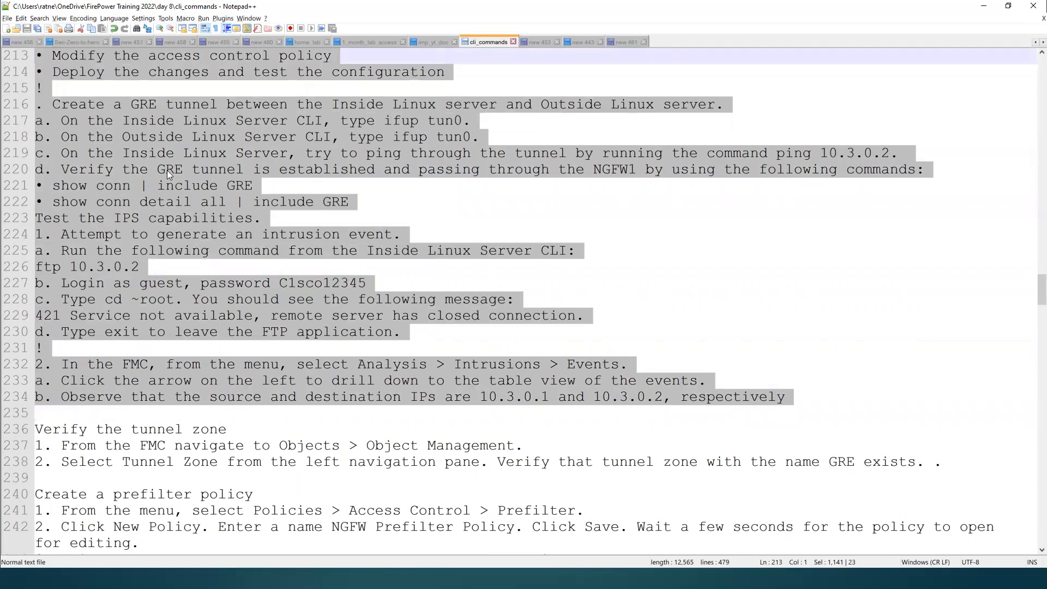
pyautogui.click(166, 155)
pyautogui.press('Up')
pyautogui.press('Up')
pyautogui.press('Up')
pyautogui.press('Up')
pyautogui.press('Up')
pyautogui.press('Up')
pyautogui.press('Up')
pyautogui.press('Up')
pyautogui.press('Up')
pyautogui.press('Up')
pyautogui.press('Up')
pyautogui.press('Up')
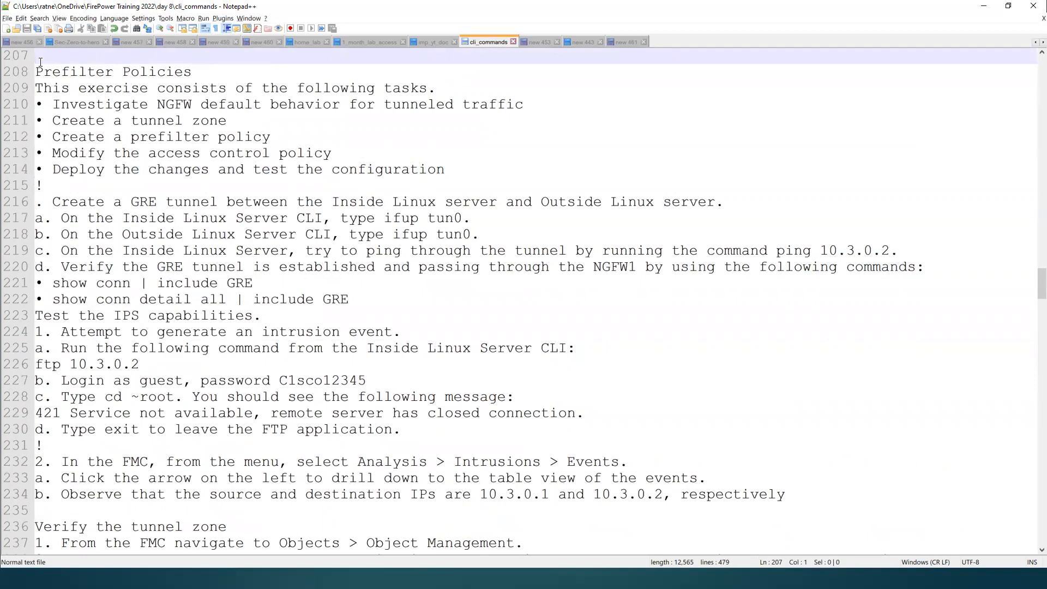
pyautogui.moveTo(39, 62); pyautogui.dragTo(298, 351)
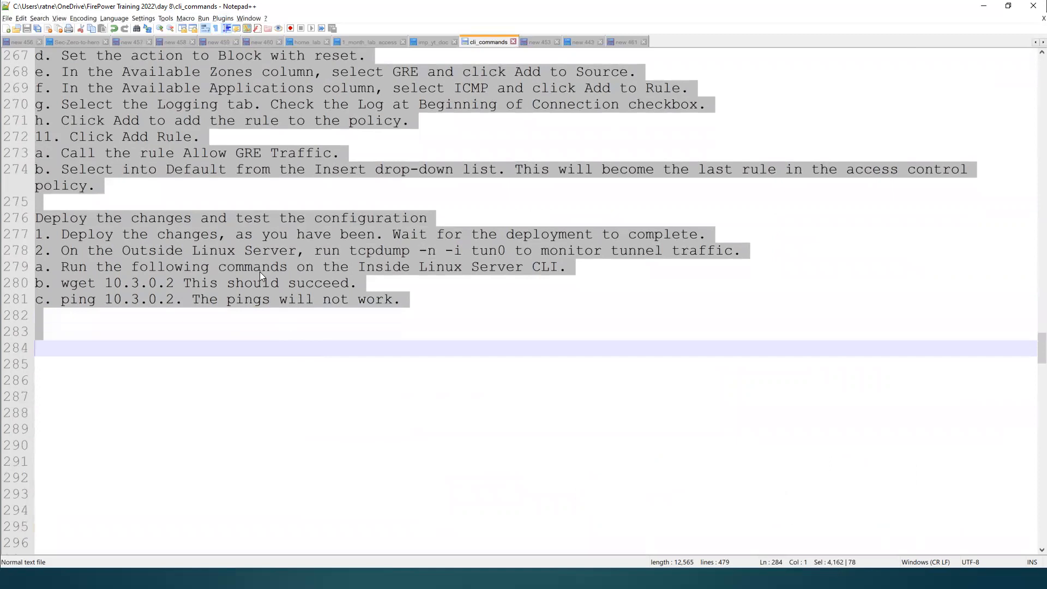
# Step: Open the new 461 note that holds the FTD lab's VPN address and login details
pyautogui.press('super')
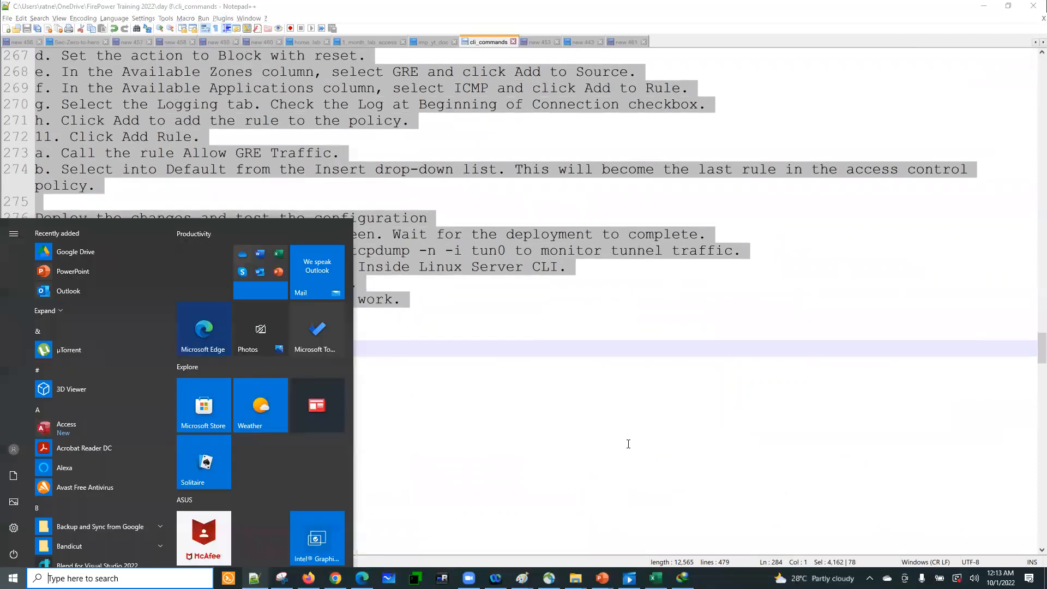
pyautogui.press('Escape')
pyautogui.click(628, 45)
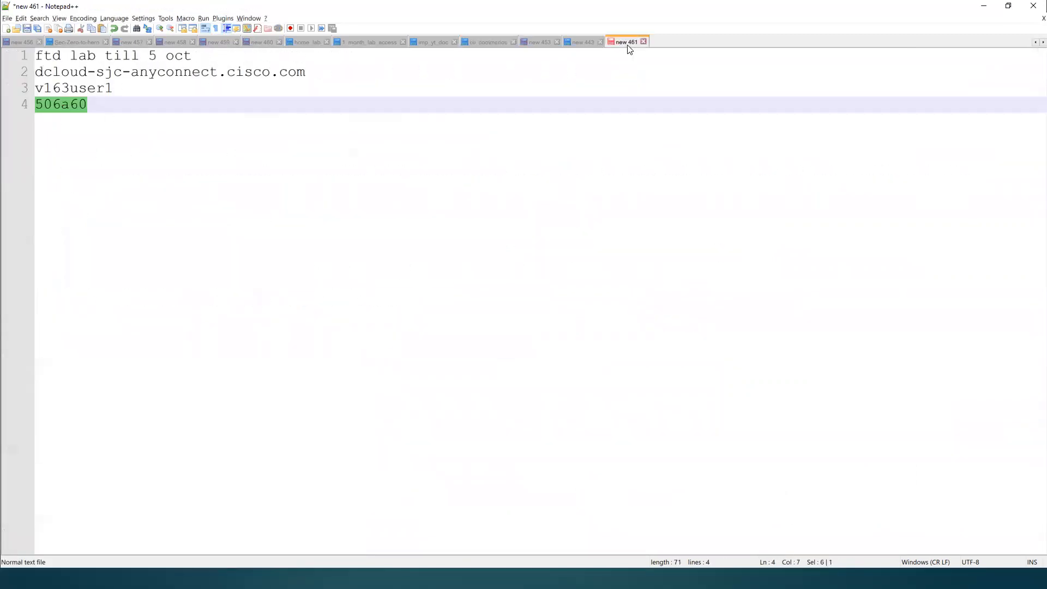
pyautogui.click(497, 293)
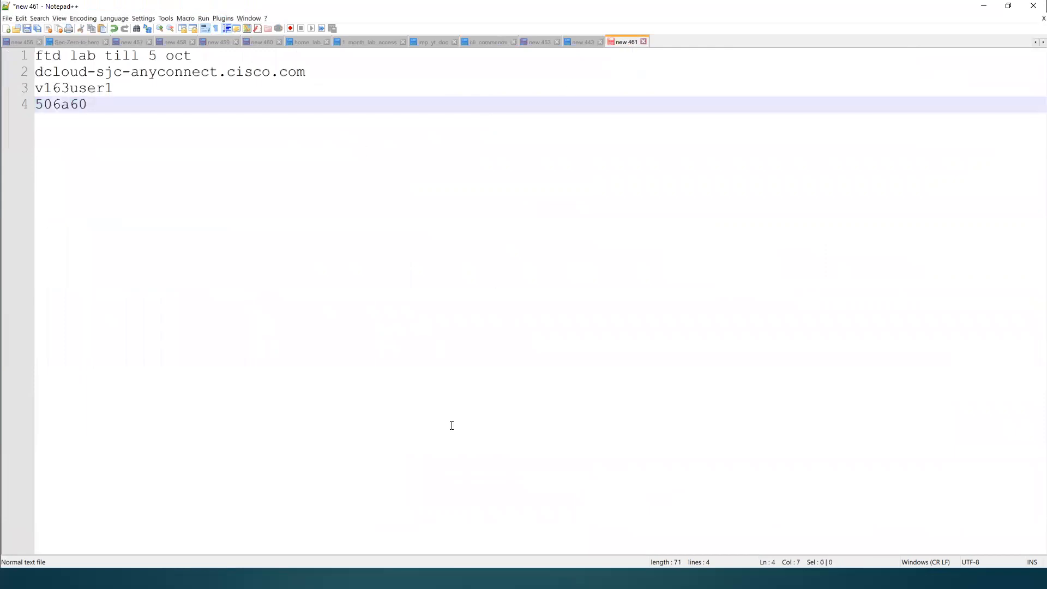
# Step: Switch to Cisco AnyConnect and start a VPN connection to dcloud-sjc-anyconnect.cisco.com
pyautogui.press('super')
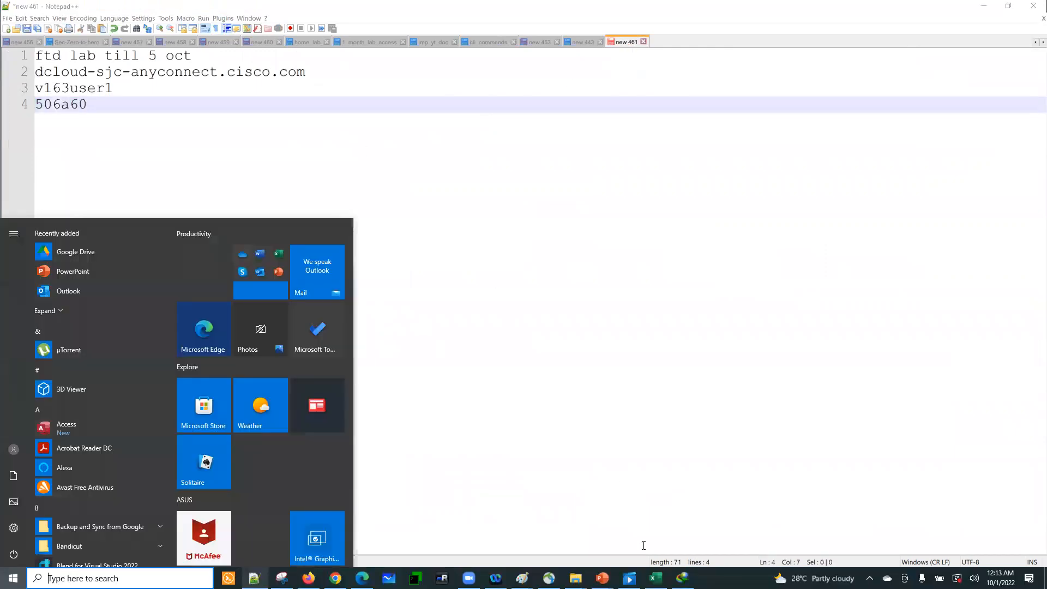
pyautogui.click(629, 578)
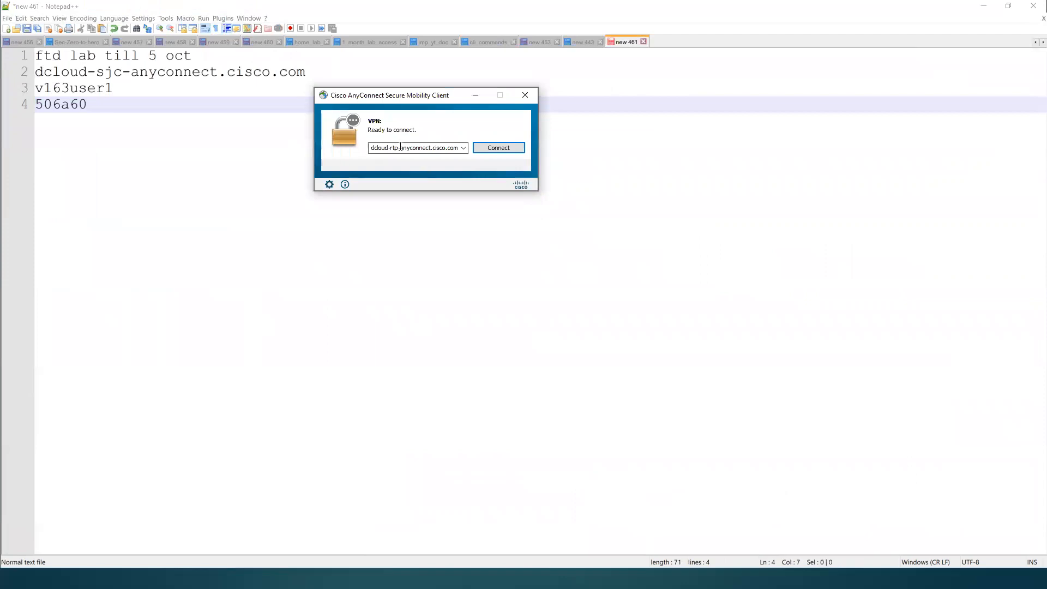
pyautogui.doubleClick(400, 146)
pyautogui.click(396, 148)
pyautogui.press('BackSpace')
pyautogui.press('BackSpace')
pyautogui.write('sjc-')
pyautogui.press('Return')
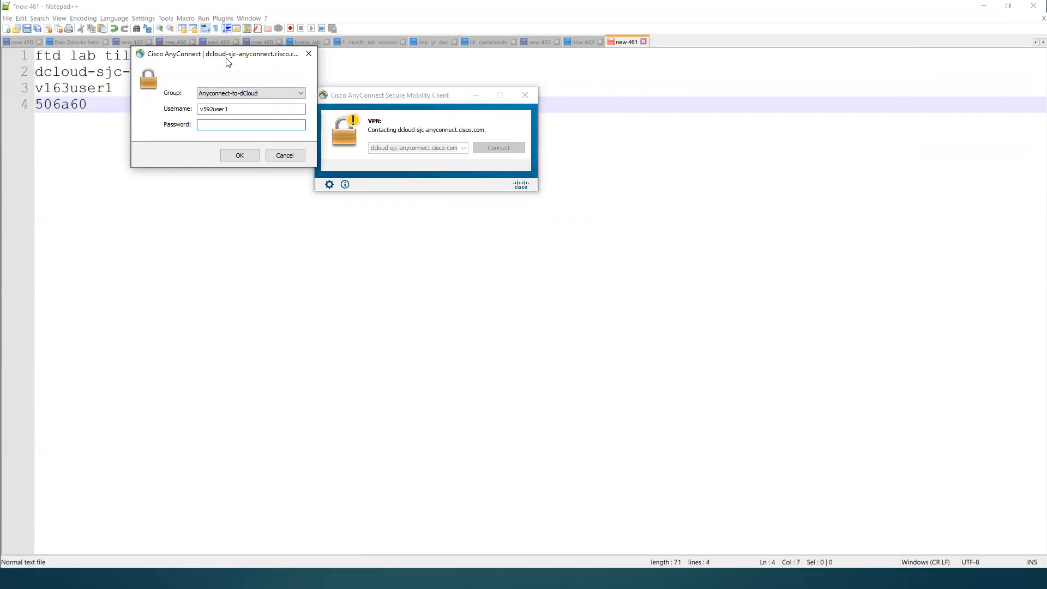
# Step: Log in to the dCloud VPN with the lab's username and password from the note, accept the connection banner, and minimize AnyConnect
pyautogui.click(310, 137)
pyautogui.press('BackSpace')
pyautogui.press('BackSpace')
pyautogui.press('BackSpace')
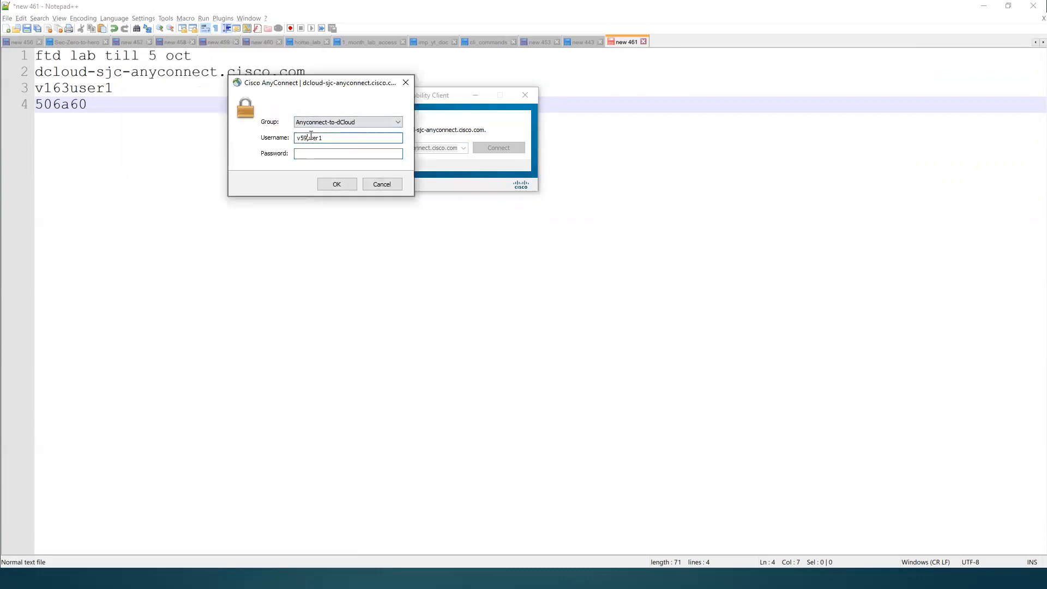
pyautogui.press('Return')
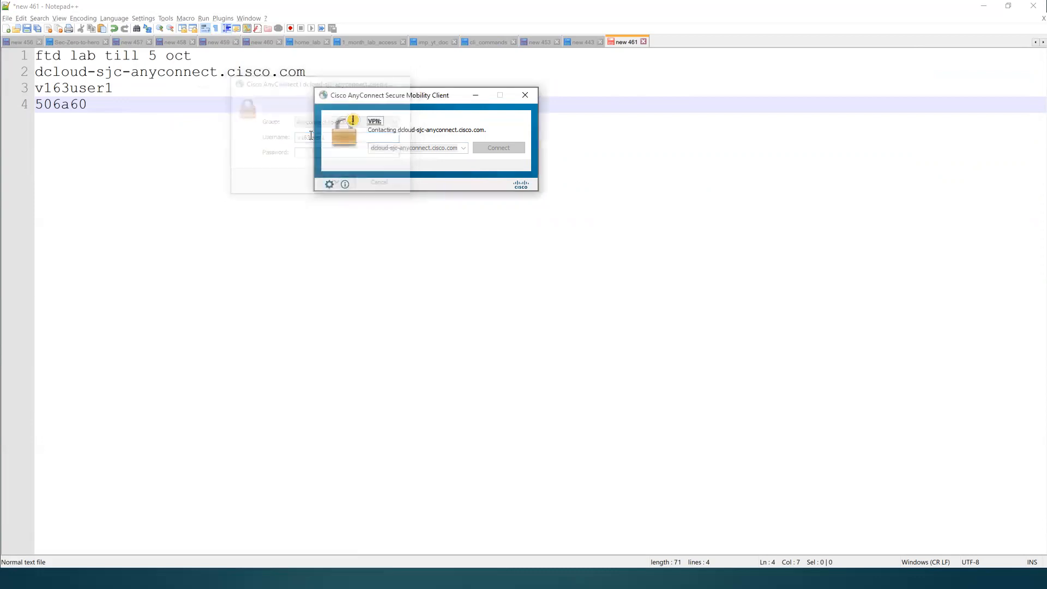
pyautogui.press('Return')
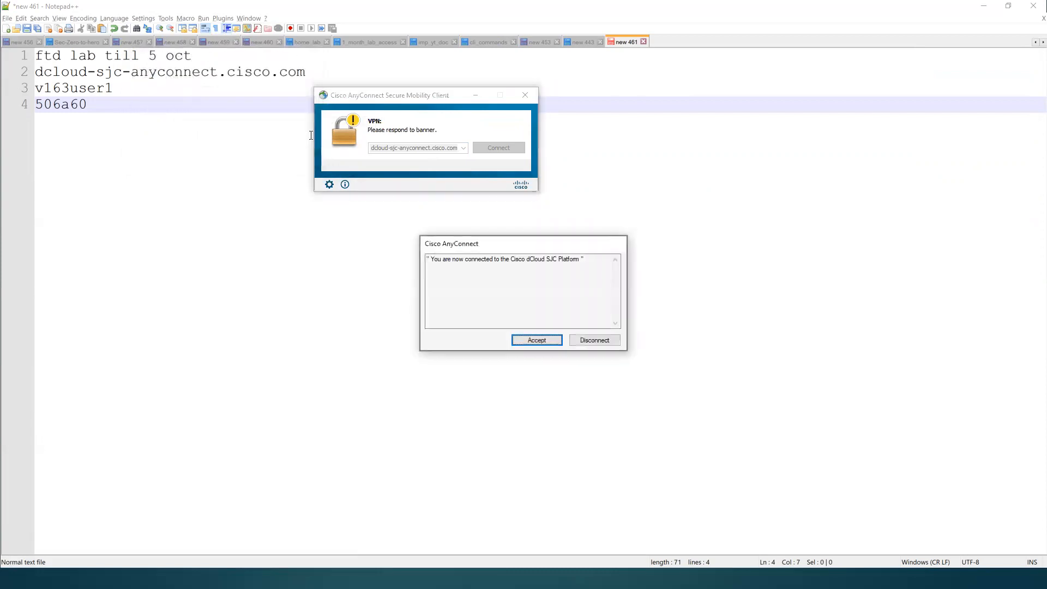
pyautogui.click(552, 341)
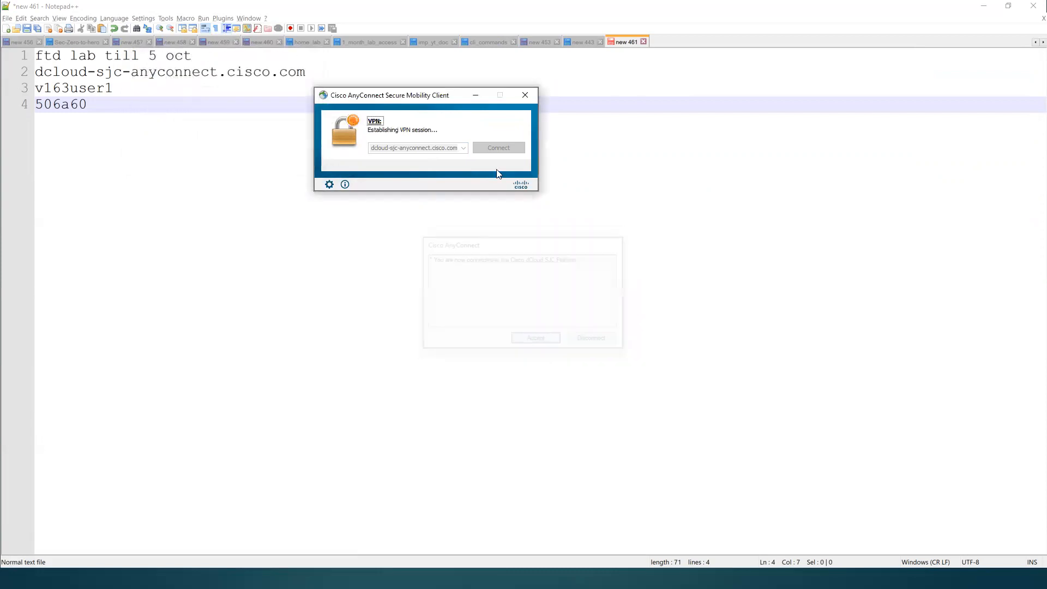
pyautogui.click(468, 95)
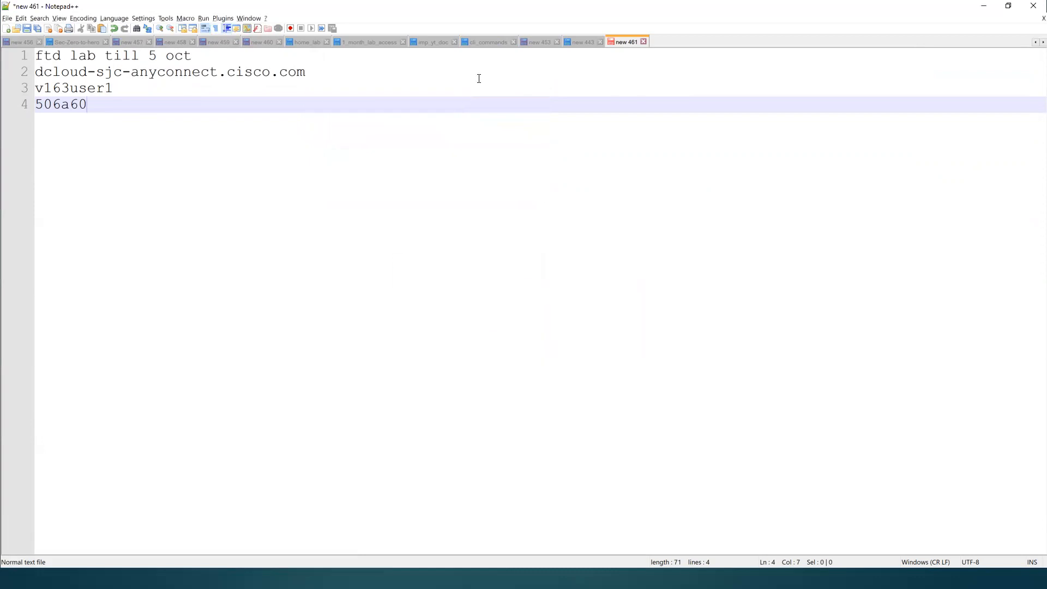
# Step: Bring up the cli_commands note and start a Remote Desktop connection to 198.18.133.50
pyautogui.click(483, 44)
pyautogui.press('super')
pyautogui.write('mstsc')
pyautogui.press('Return')
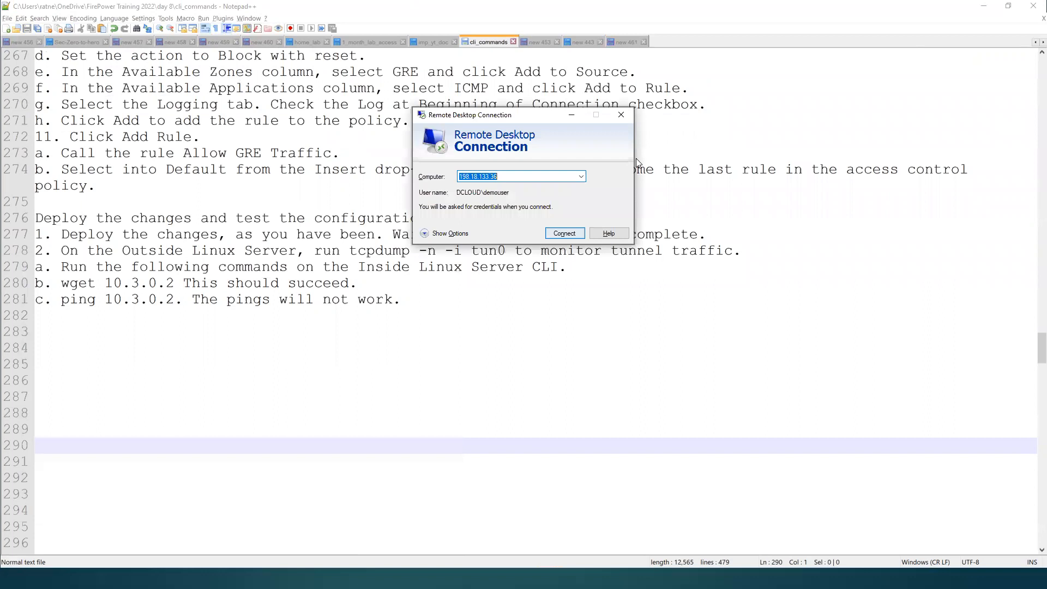
pyautogui.press('Down')
pyautogui.press('Return')
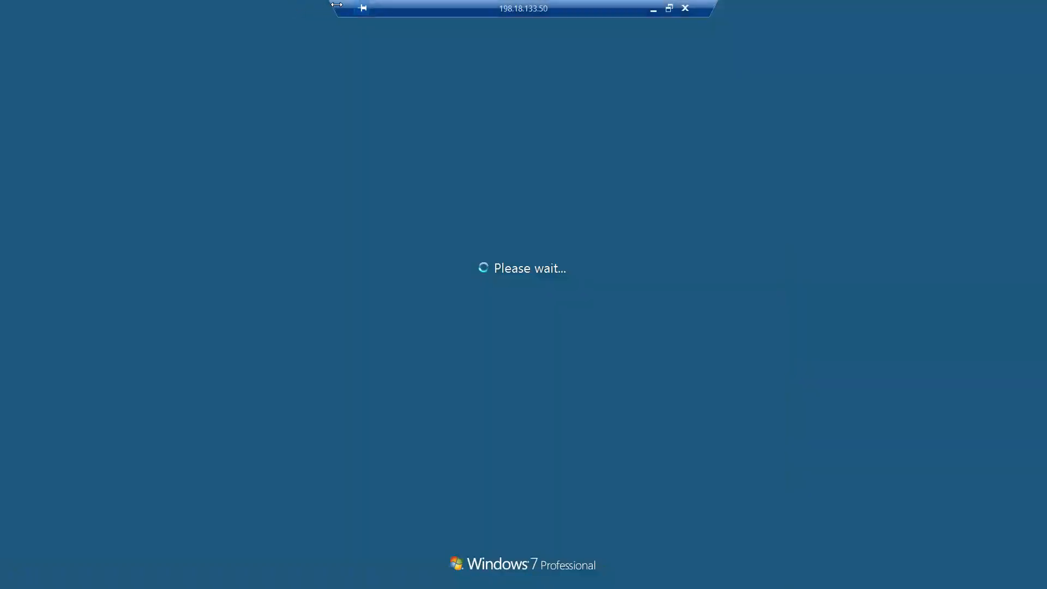
# Step: Move the remote session's connection bar aside and sign in to Windows as Administrator with the account password
pyautogui.moveTo(604, 8); pyautogui.dragTo(873, 10)
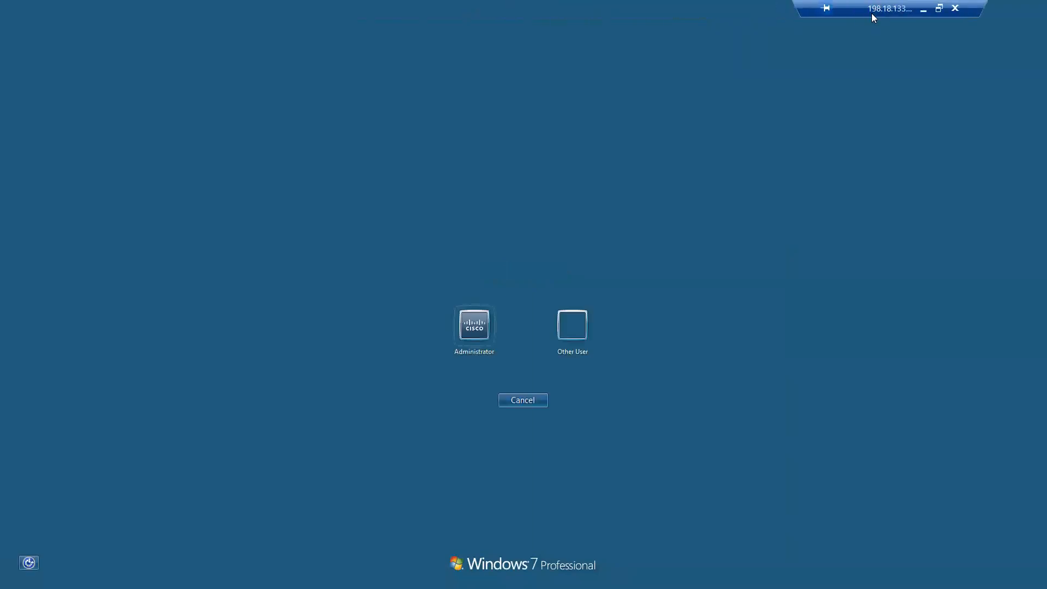
pyautogui.click(483, 327)
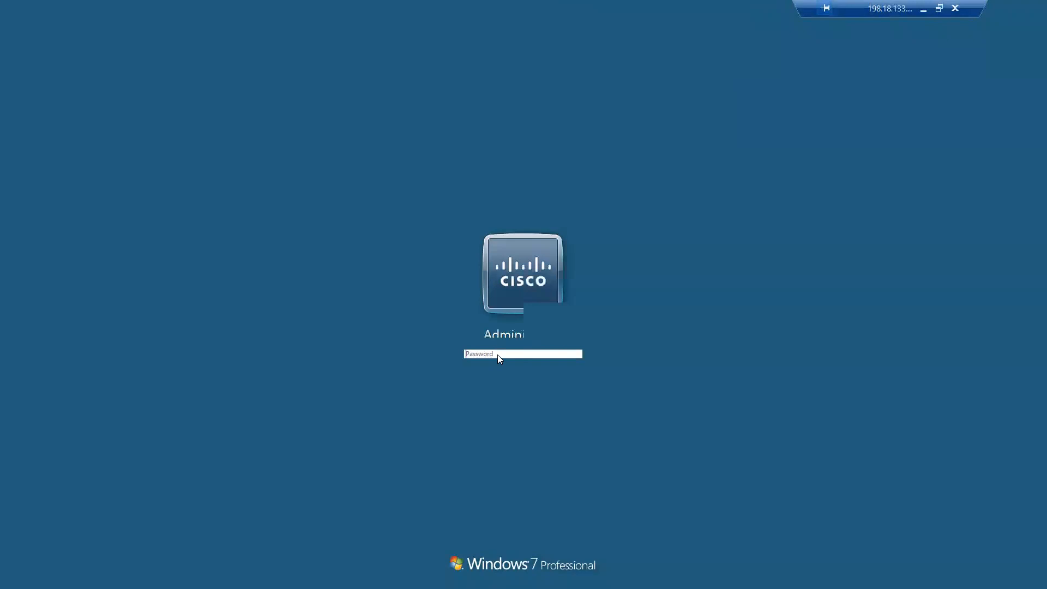
pyautogui.write('*********')
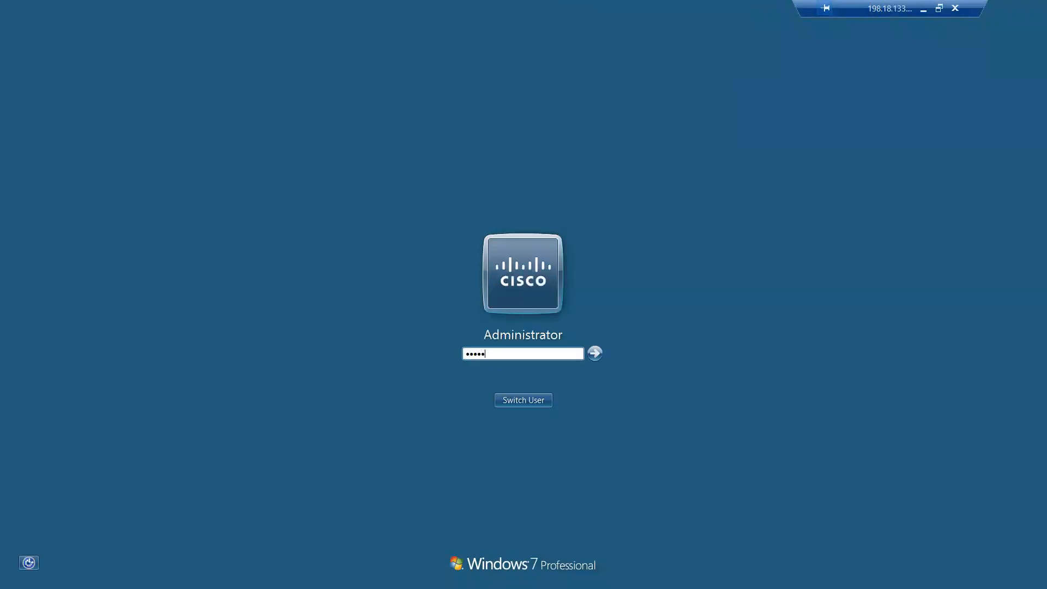
pyautogui.press('Return')
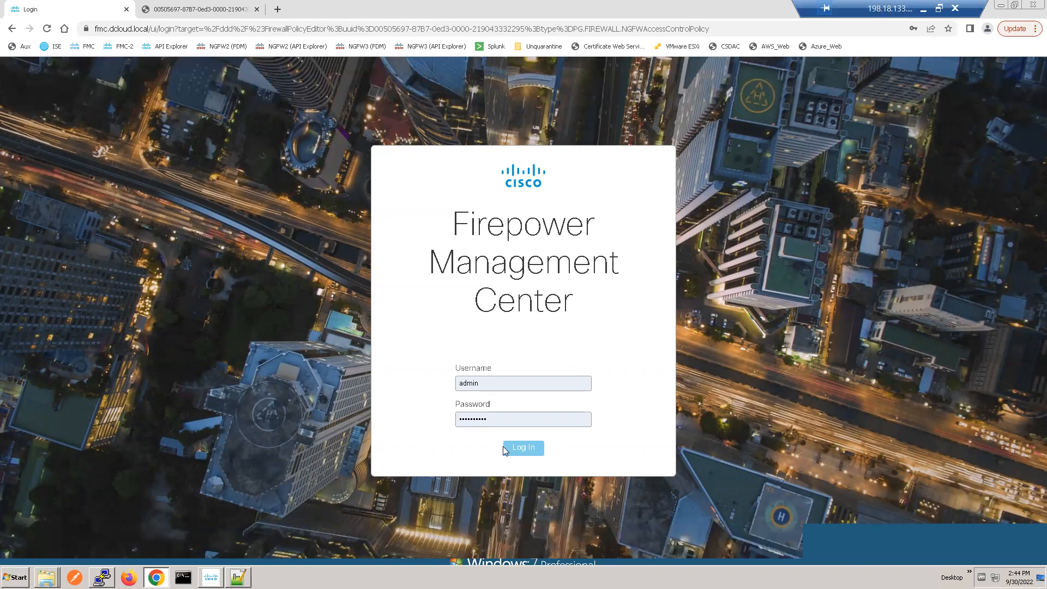
# Step: Log in to Firepower Management Center as admin with the prefilled credentials
pyautogui.click(521, 447)
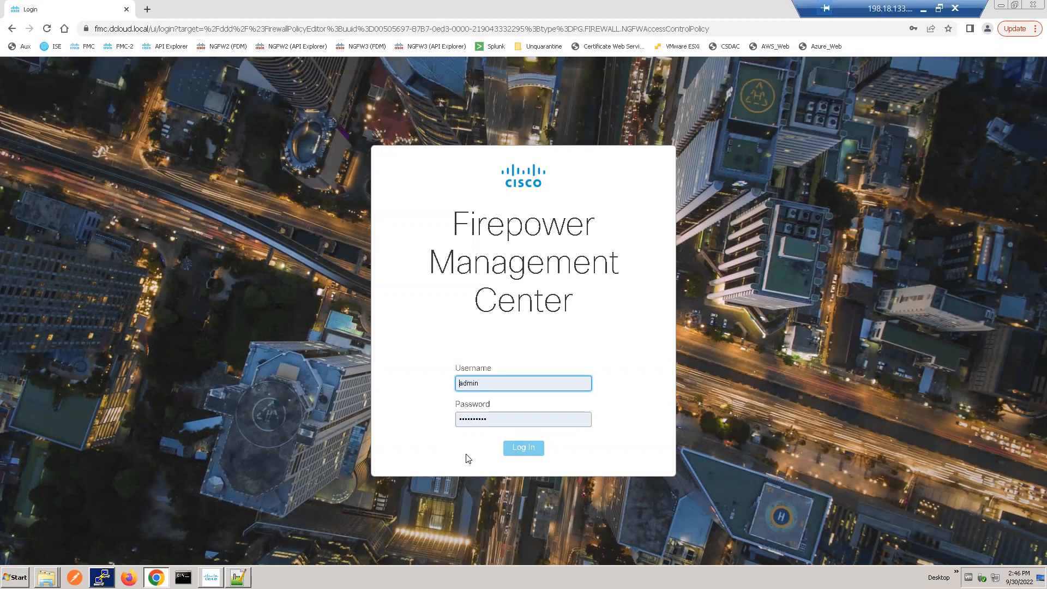
pyautogui.click(922, 12)
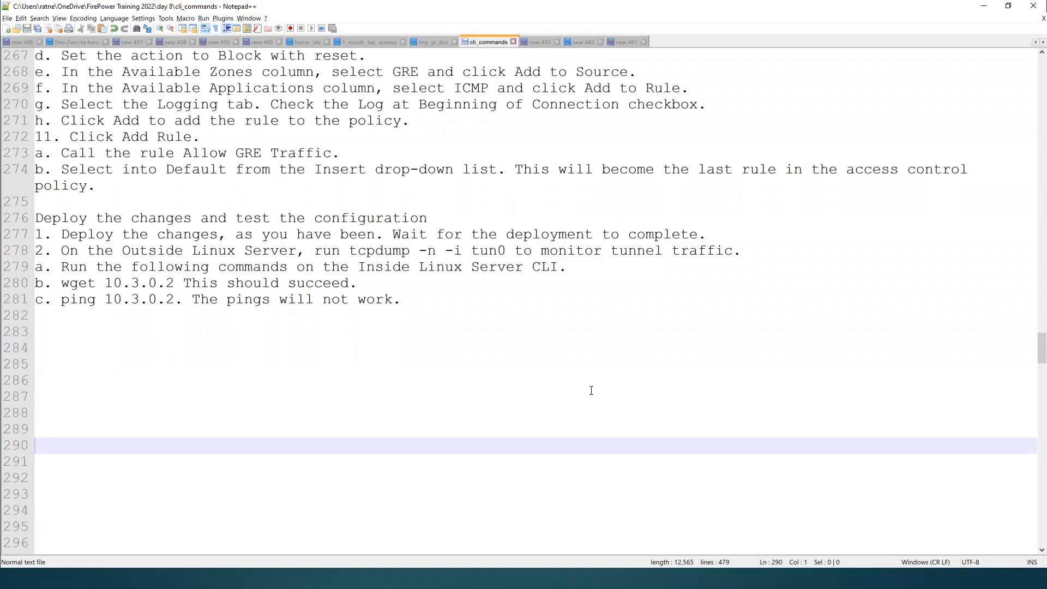
pyautogui.hotkey('alt', 'Tab')
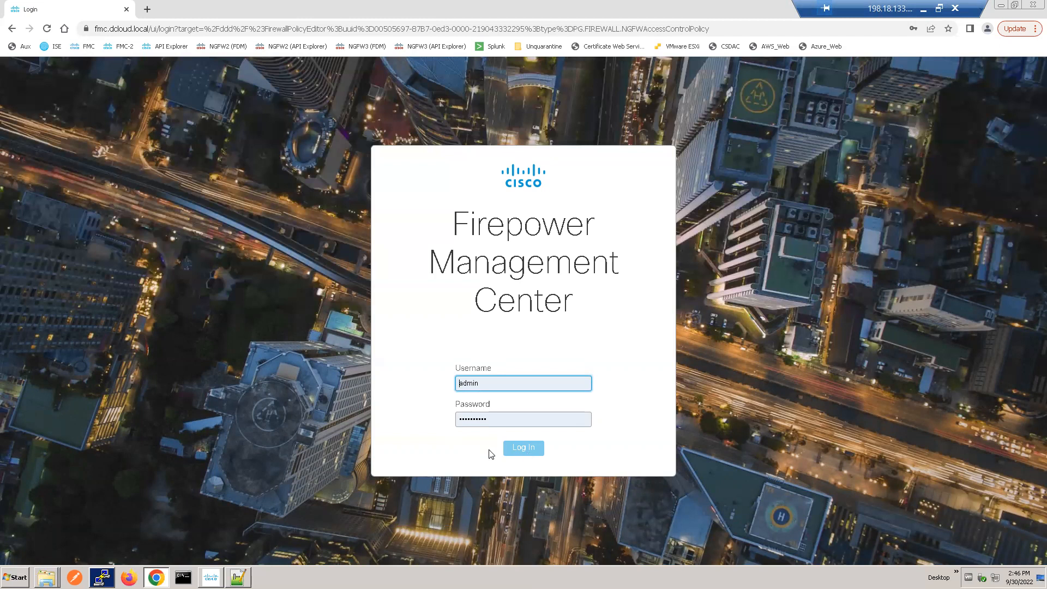
pyautogui.click(528, 448)
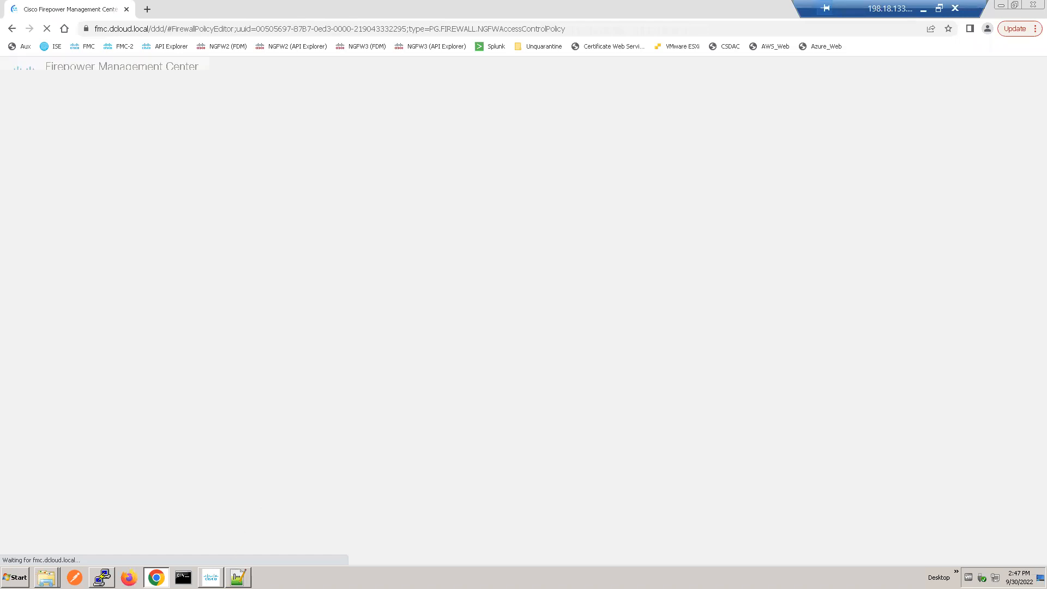
# Step: Paste the Prefilter Policies exercise into a new document in the remote Notepad++, enlarge the text and maximize the window
pyautogui.click(238, 578)
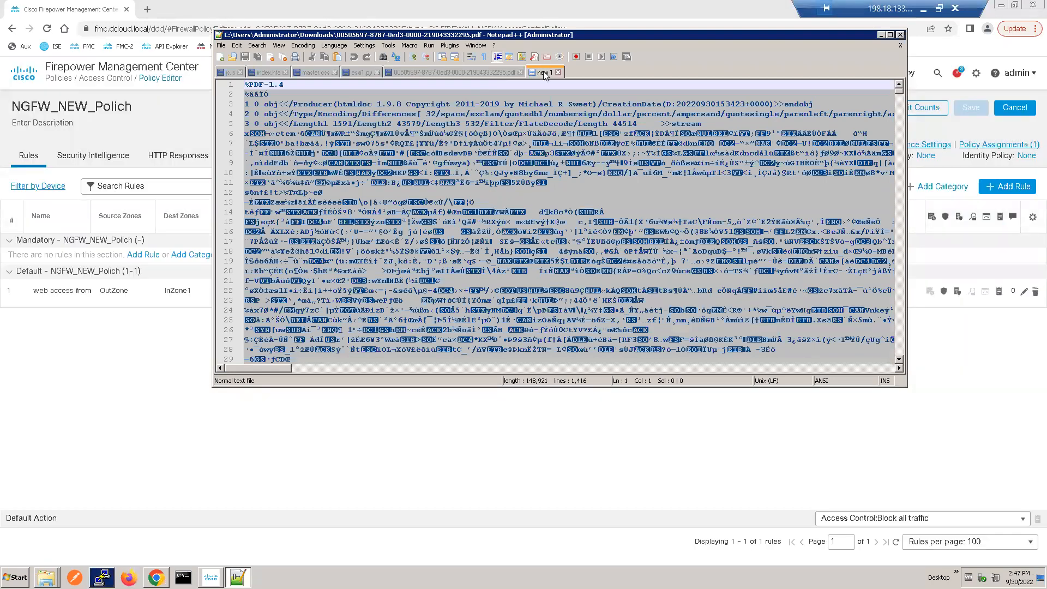
pyautogui.doubleClick(544, 72)
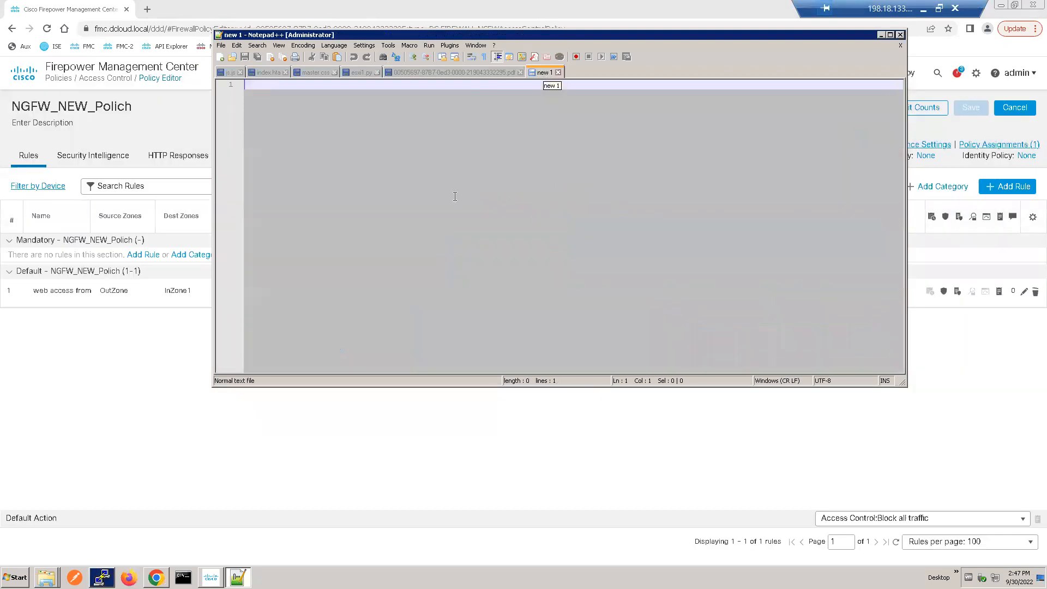
pyautogui.hotkey('ctrl', 'v')
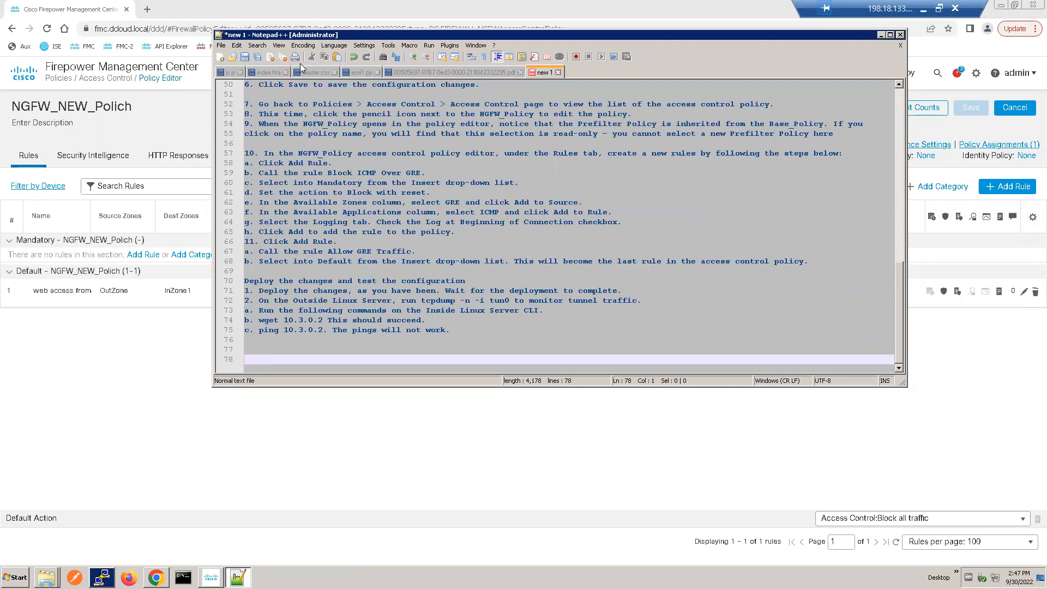
pyautogui.click(412, 57)
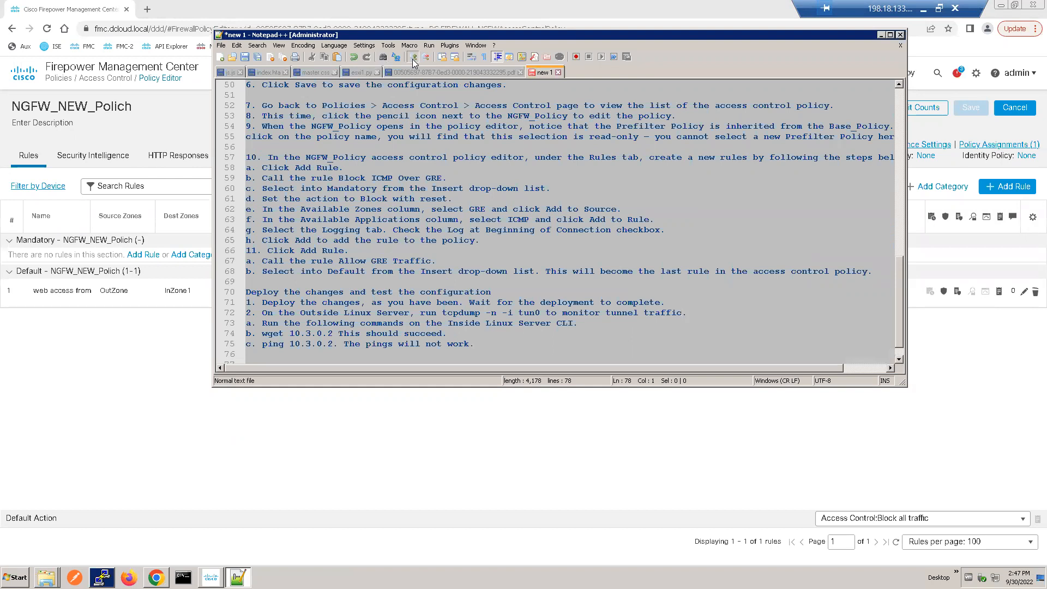
pyautogui.click(412, 59)
pyautogui.click(412, 59)
pyautogui.click(413, 59)
pyautogui.click(412, 59)
pyautogui.click(890, 35)
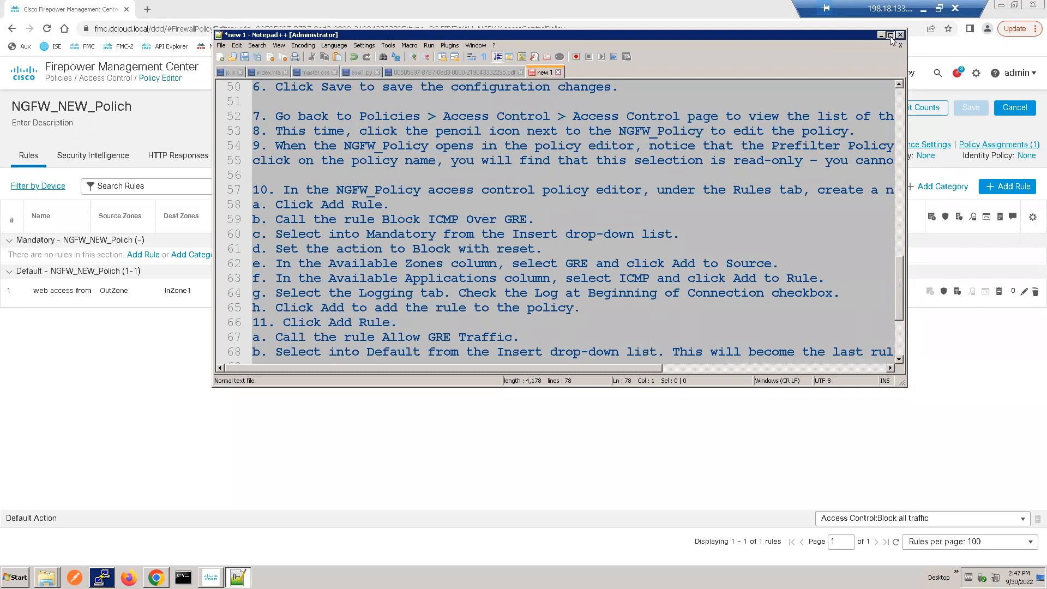
# Step: Examine the pasted exercise from the access control policy section back up to the opening task list and GRE tunnel instructions
pyautogui.click(147, 159)
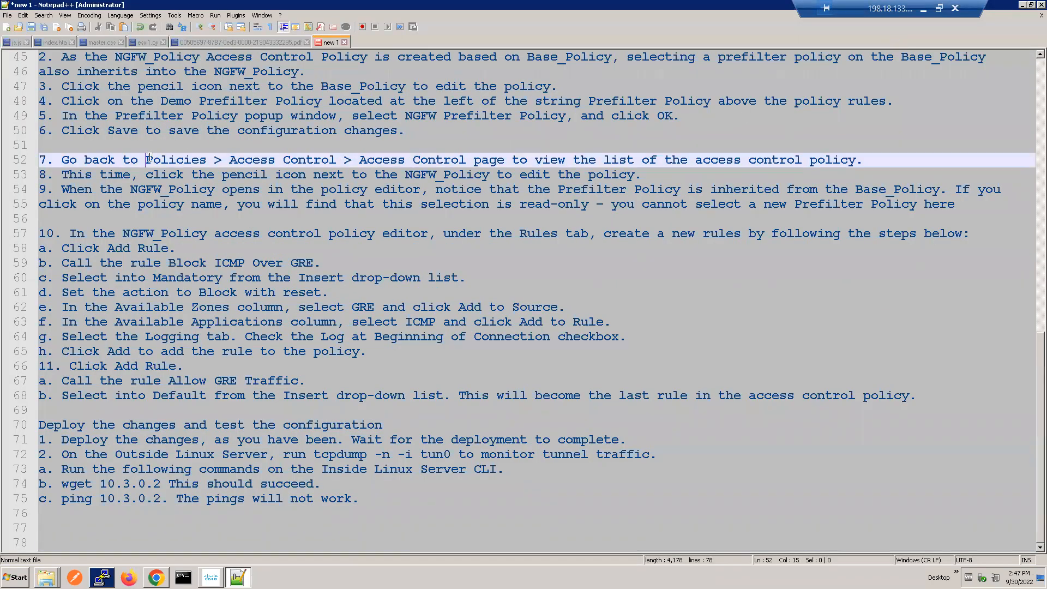
pyautogui.press('Up')
pyautogui.press('Up')
pyautogui.press('Up')
pyautogui.press('Up')
pyautogui.press('Up')
pyautogui.press('Up')
pyautogui.press('Up')
pyautogui.press('Up')
pyautogui.press('Up')
pyautogui.press('Up')
pyautogui.press('Up')
pyautogui.press('Up')
pyautogui.press('Up')
pyautogui.press('Up')
pyautogui.press('Up')
pyautogui.press('Up')
pyautogui.press('Up')
pyautogui.press('Up')
pyautogui.press('Up')
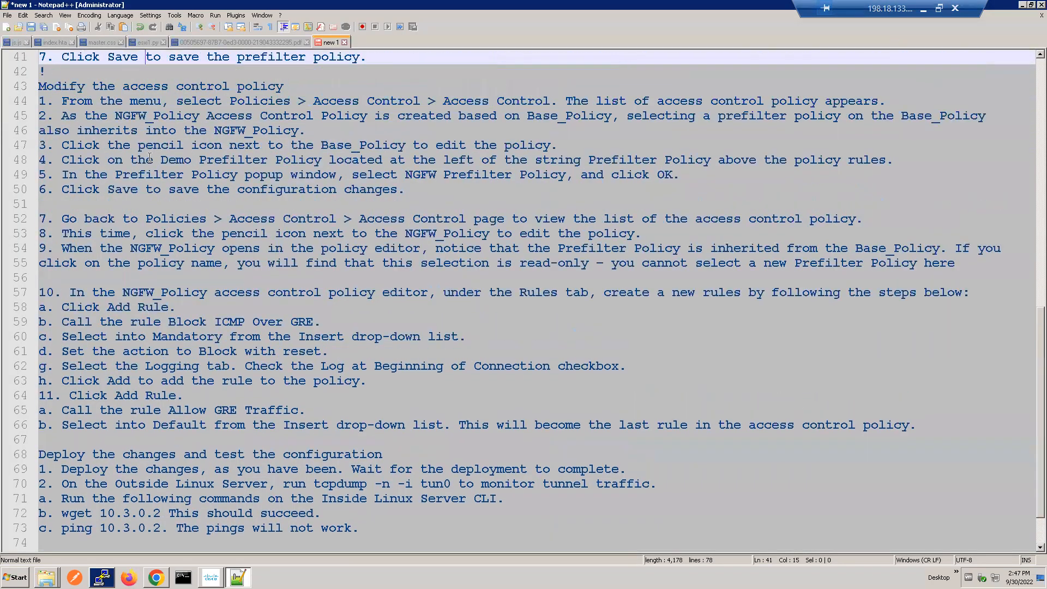
pyautogui.press('Up')
pyautogui.press('Up')
pyautogui.press('Up')
pyautogui.press('Up')
pyautogui.press('Up')
pyautogui.press('Up')
pyautogui.press('Up')
pyautogui.press('Up')
pyautogui.press('Up')
pyautogui.press('Up')
pyautogui.press('Up')
pyautogui.press('Up')
pyautogui.press('Up')
pyautogui.press('Up')
pyautogui.press('Up')
pyautogui.press('Up')
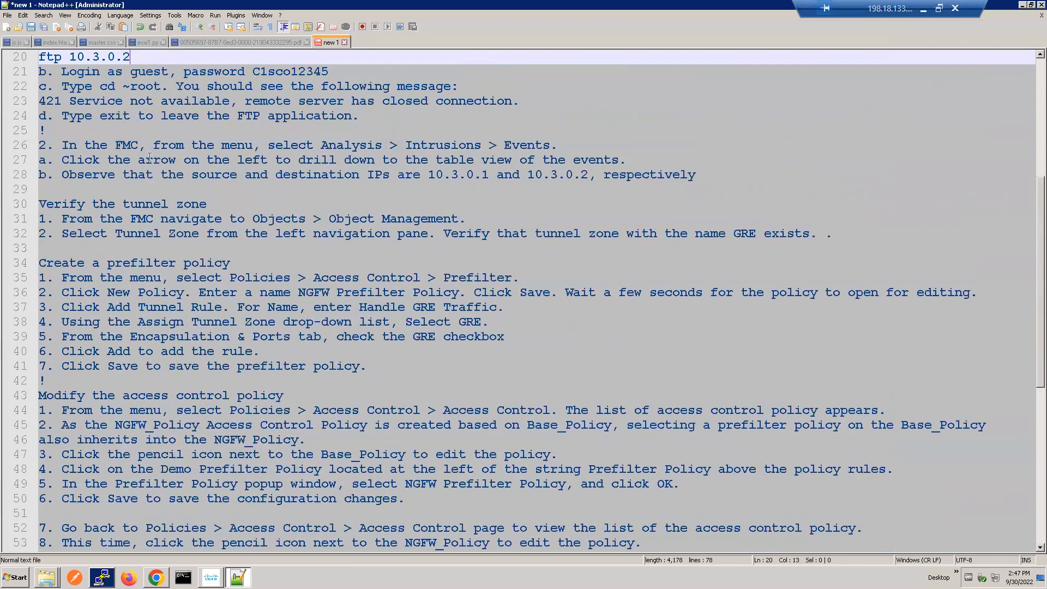
pyautogui.press('Up')
pyautogui.press('Up')
pyautogui.press('Up')
pyautogui.press('Up')
pyautogui.press('Up')
pyautogui.press('Up')
pyautogui.press('Up')
pyautogui.press('Up')
pyautogui.press('Up')
pyautogui.press('Up')
pyautogui.press('Up')
pyautogui.press('Up')
pyautogui.press('Up')
pyautogui.press('Up')
pyautogui.press('Up')
pyautogui.press('Up')
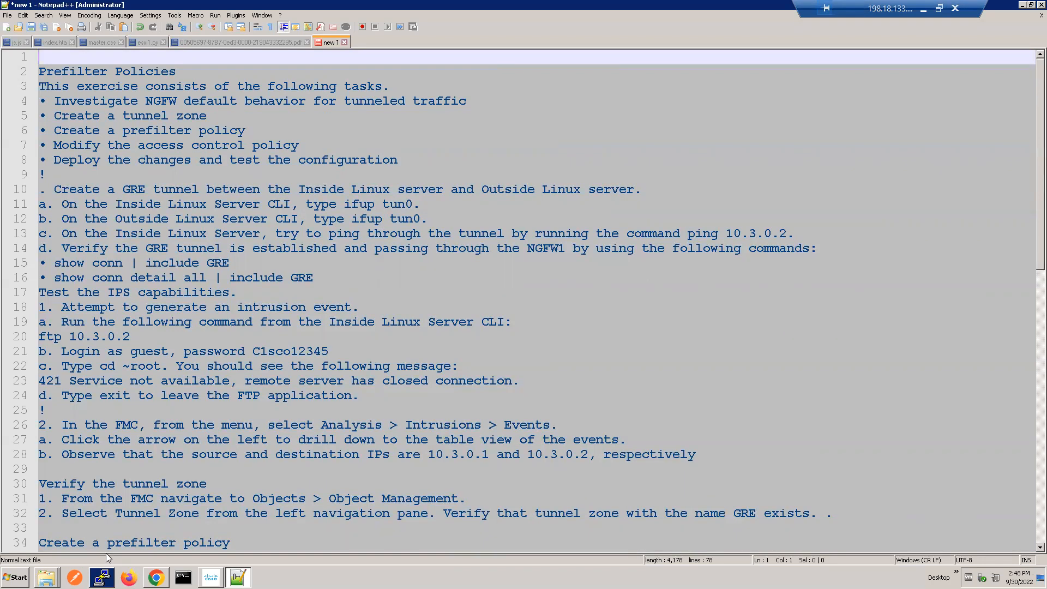
# Step: Bring up the CSR60 PuTTY session and close it
pyautogui.click(101, 577)
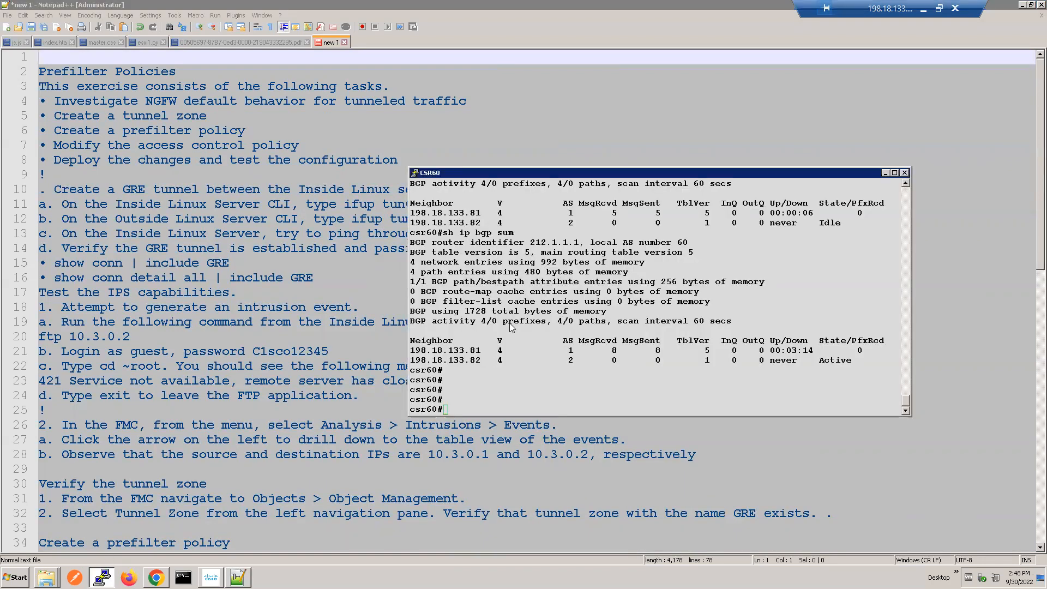
pyautogui.click(904, 173)
pyautogui.click(539, 320)
# Step: Open the saved Inside Linux Server session in PuTTY and log in as root with the account password
pyautogui.click(102, 577)
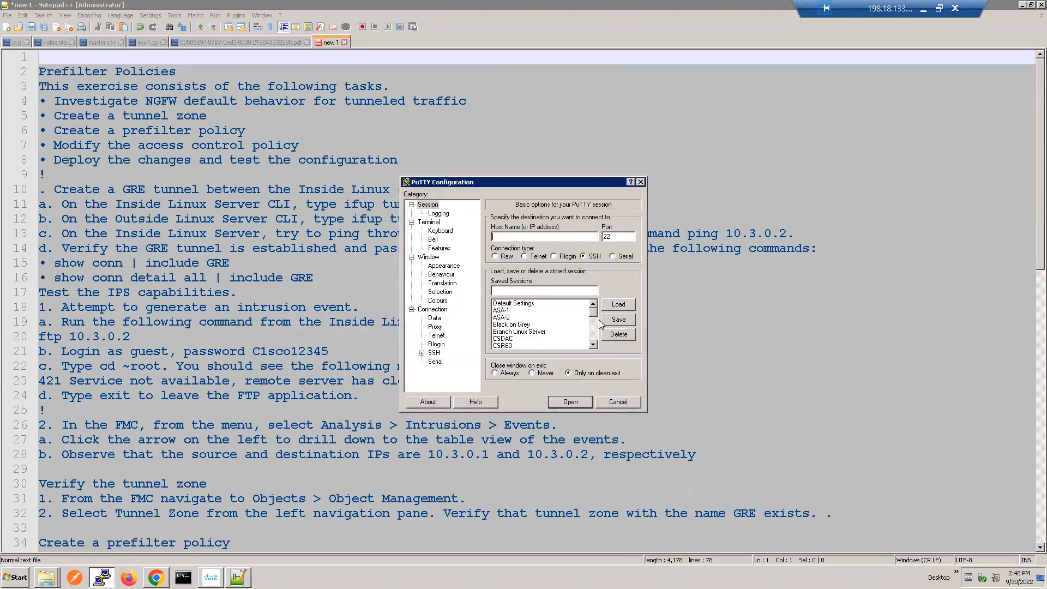
pyautogui.click(593, 335)
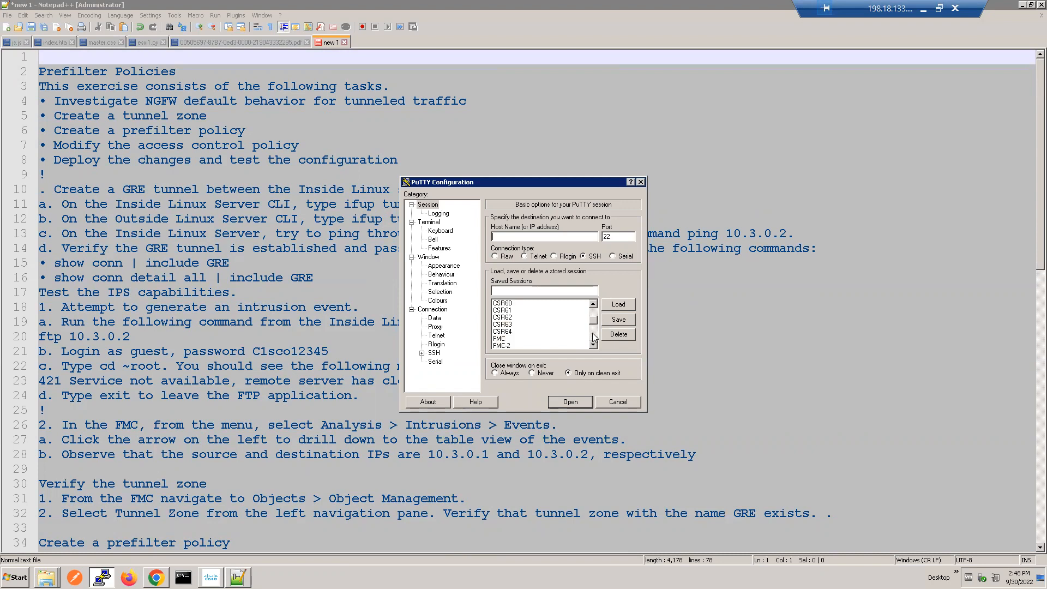
pyautogui.click(593, 336)
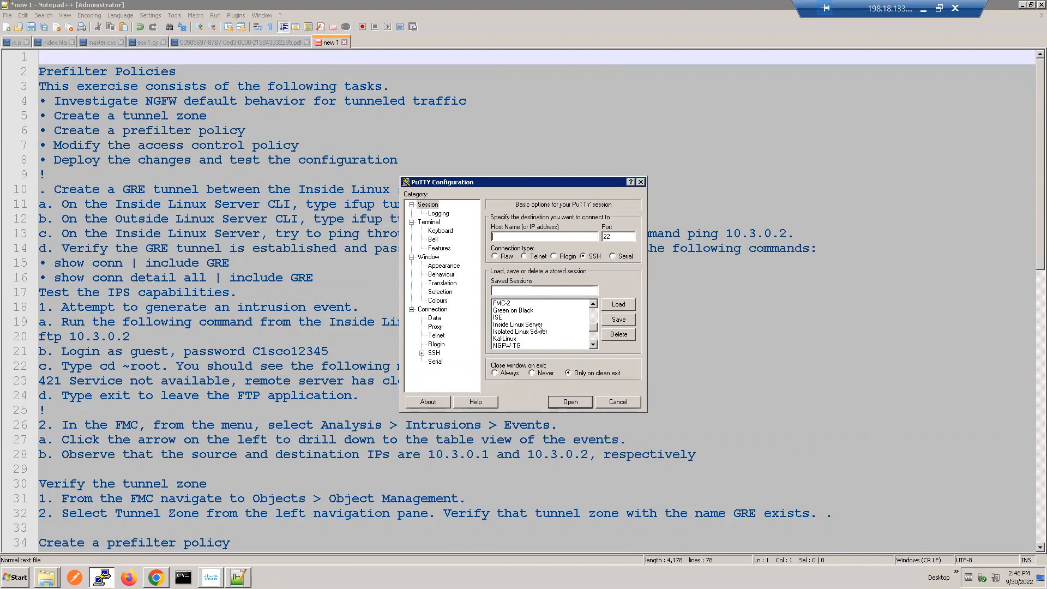
pyautogui.doubleClick(516, 324)
pyautogui.write('root')
pyautogui.press('Return')
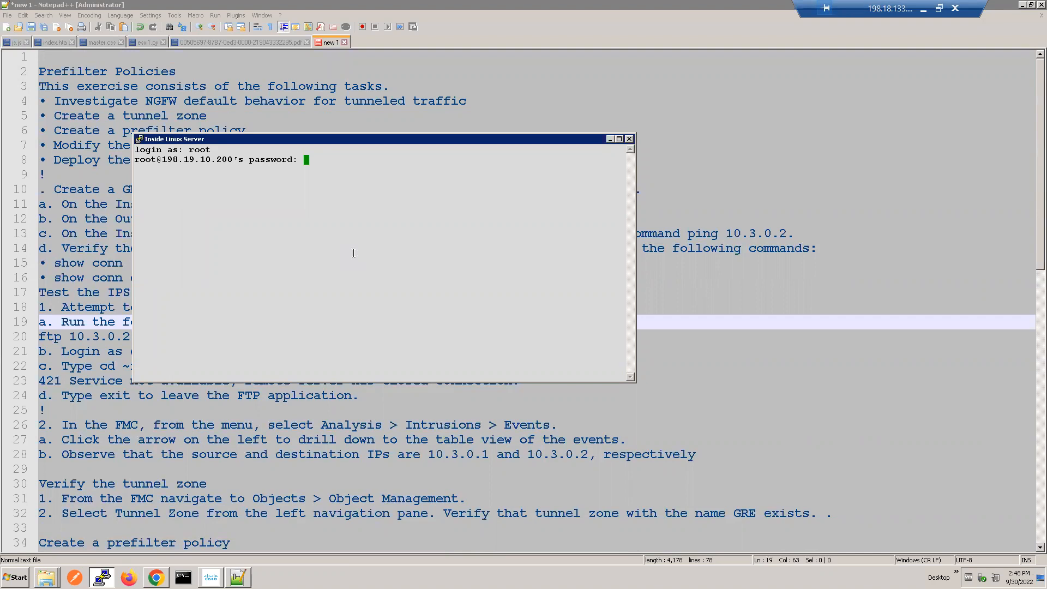
pyautogui.press('Return')
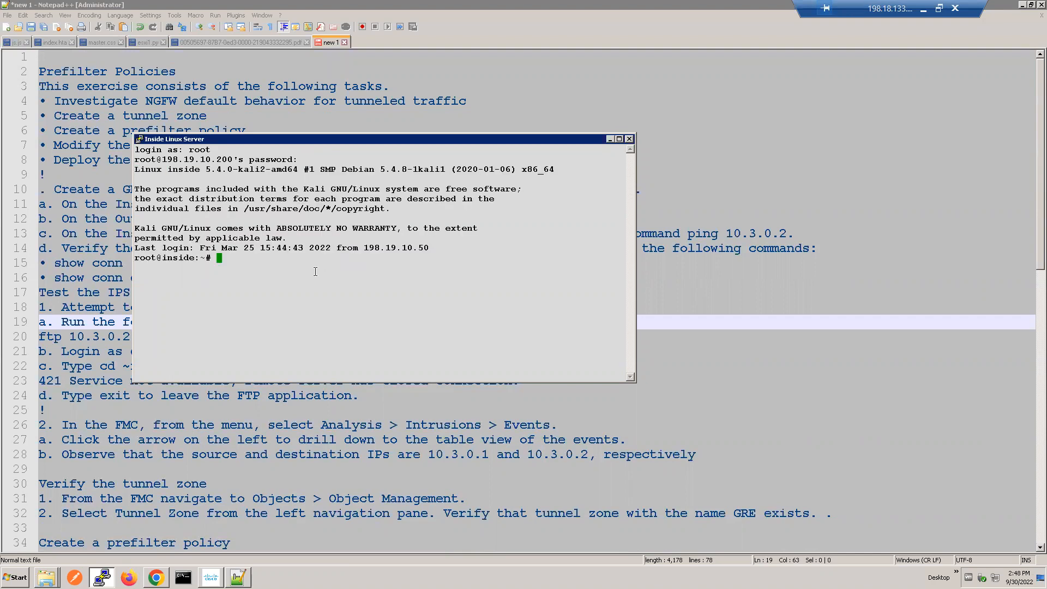
# Step: Open the saved Outside Linux Server session in another PuTTY window, place it beside the Inside session, and log in as root with the password
pyautogui.rightClick(102, 577)
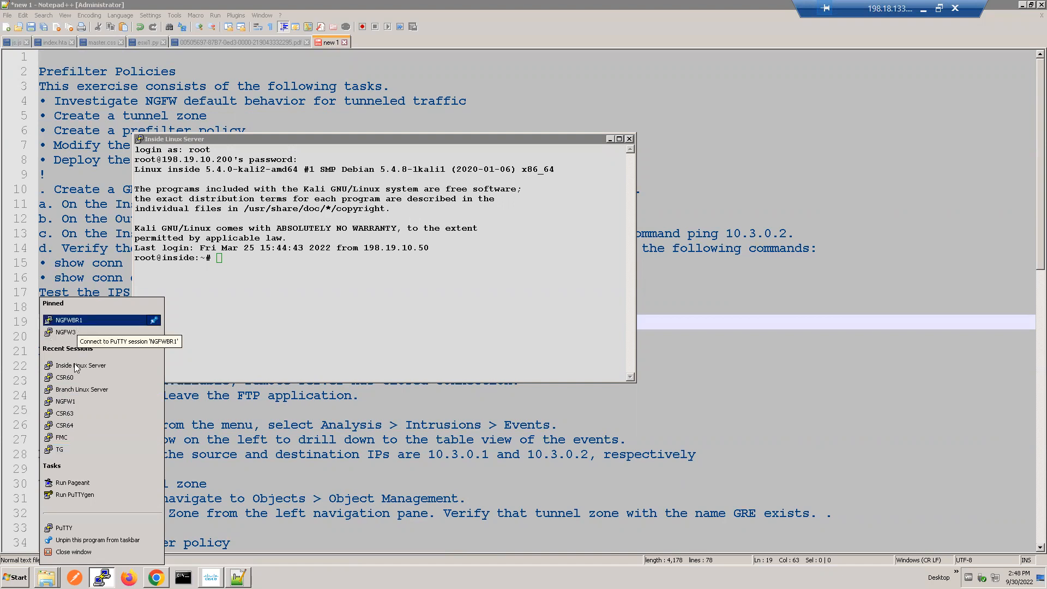
pyautogui.click(64, 528)
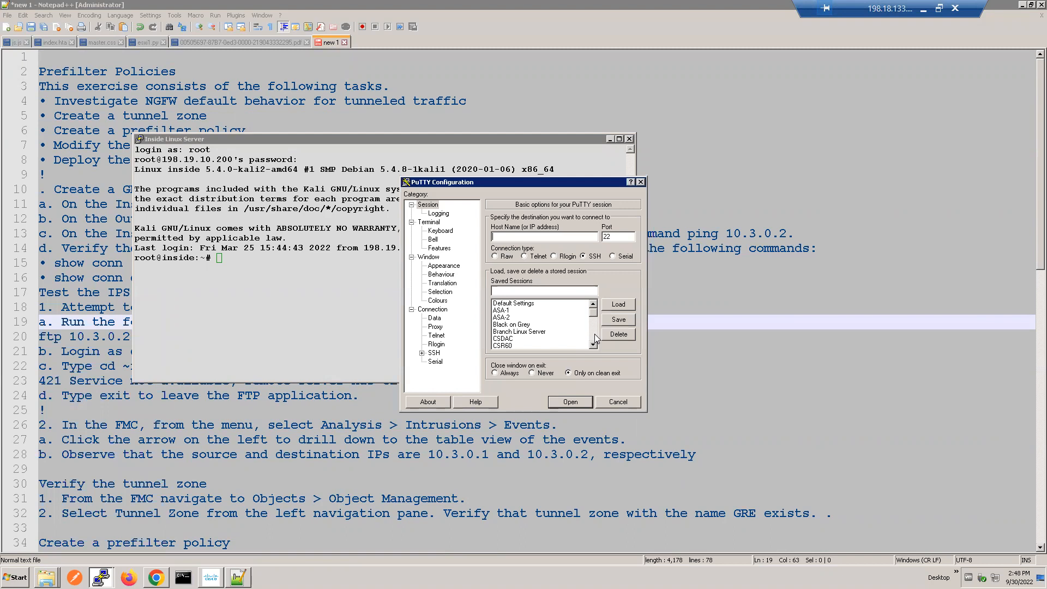
pyautogui.click(594, 336)
pyautogui.doubleClick(534, 339)
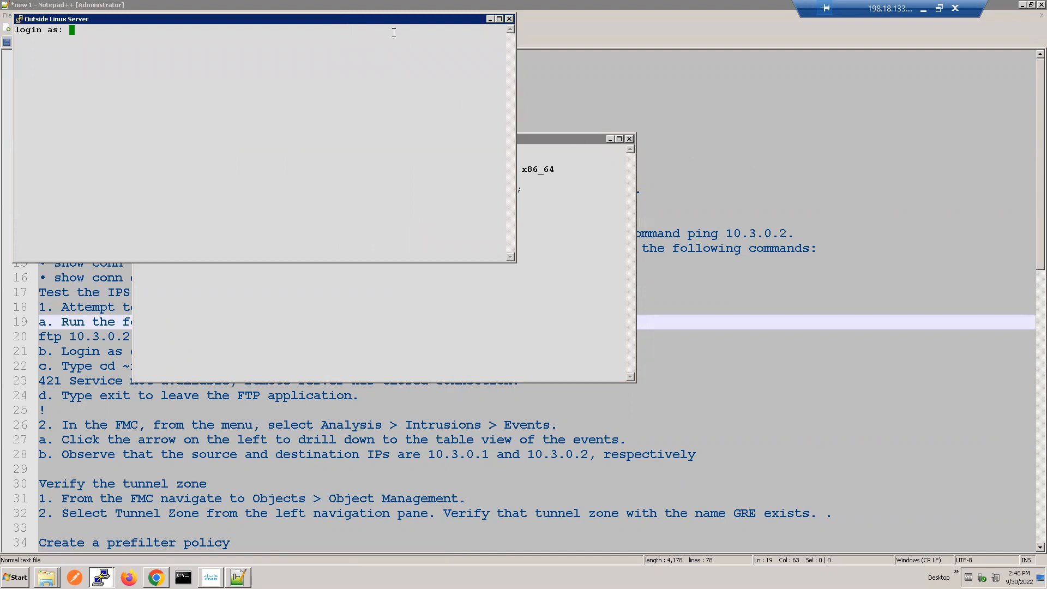
pyautogui.moveTo(375, 22); pyautogui.dragTo(785, 188)
pyautogui.write('root')
pyautogui.press('Return')
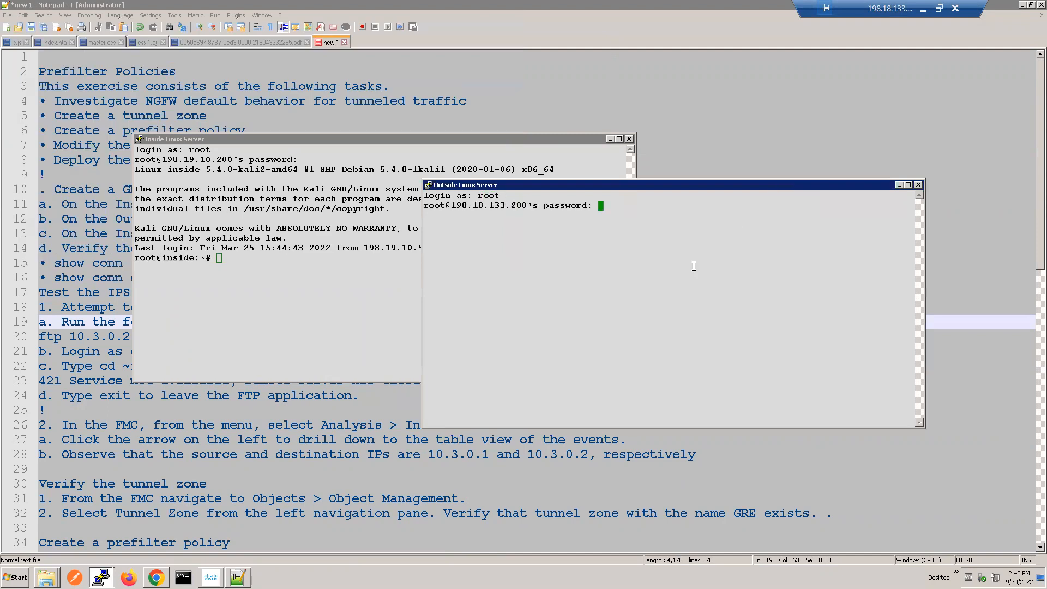
pyautogui.press('Return')
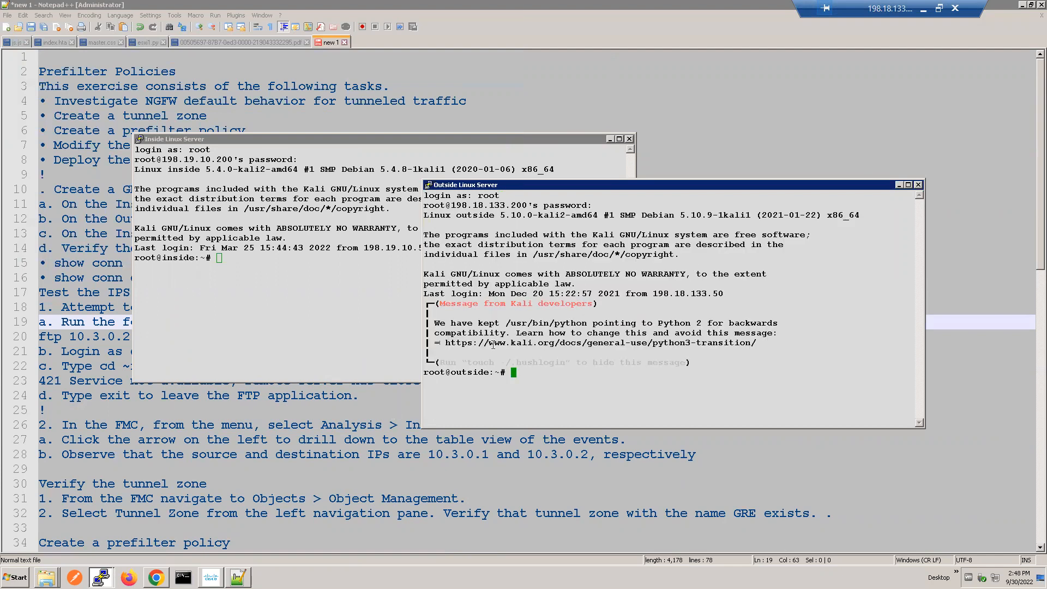
# Step: Open the saved NGFW1 session in another PuTTY window, log in as admin with the account password, and move the window above the Linux sessions
pyautogui.rightClick(101, 576)
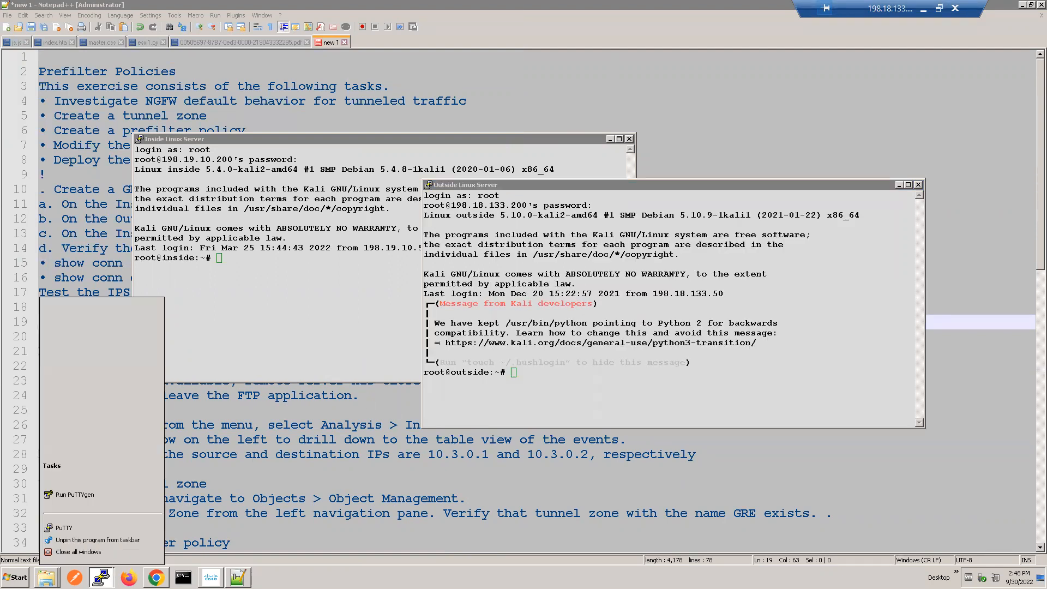
pyautogui.click(68, 532)
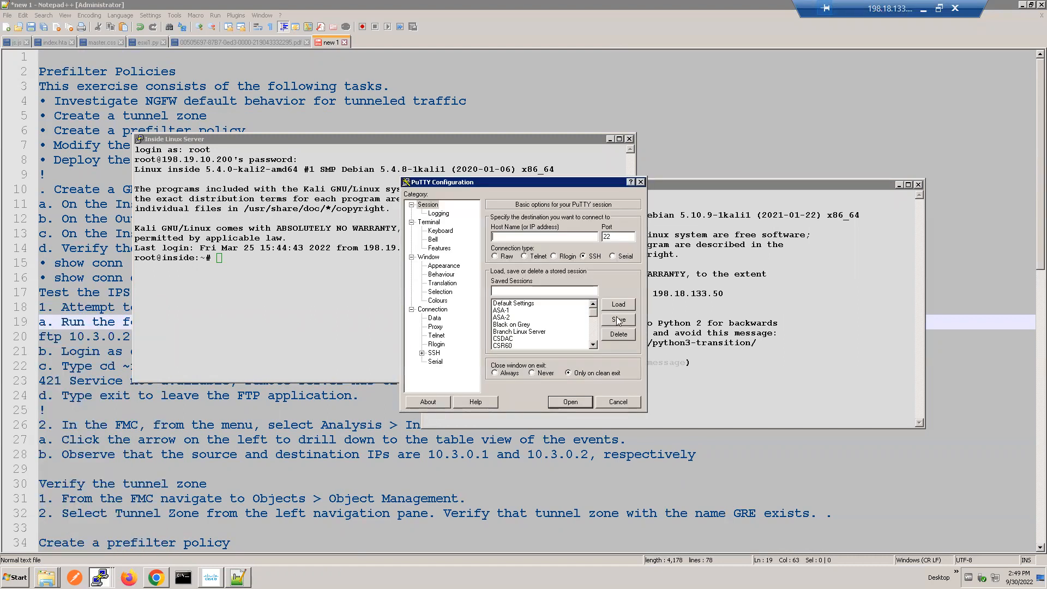
pyautogui.click(593, 333)
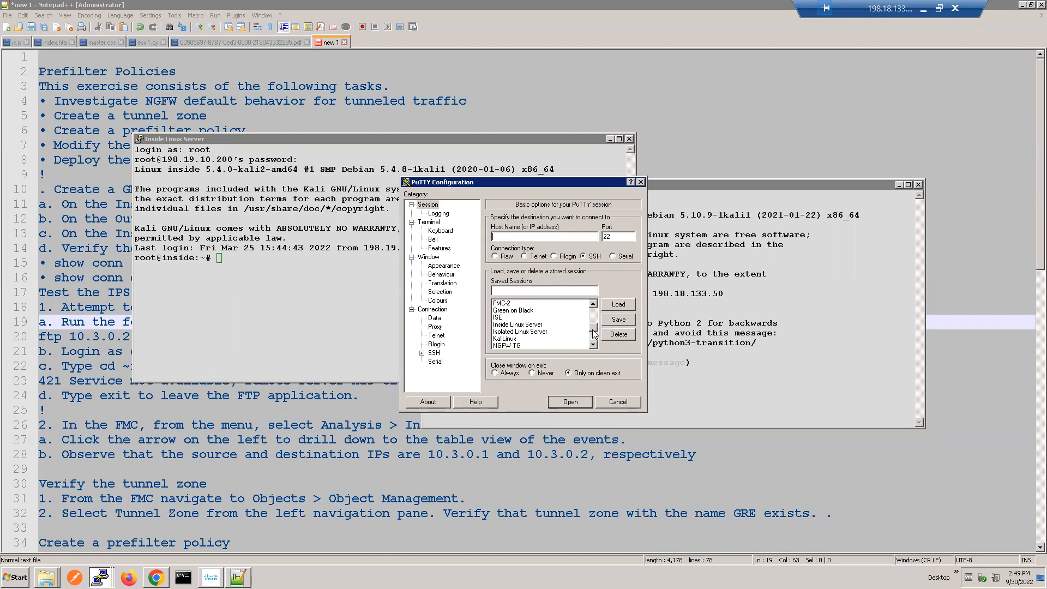
pyautogui.click(593, 340)
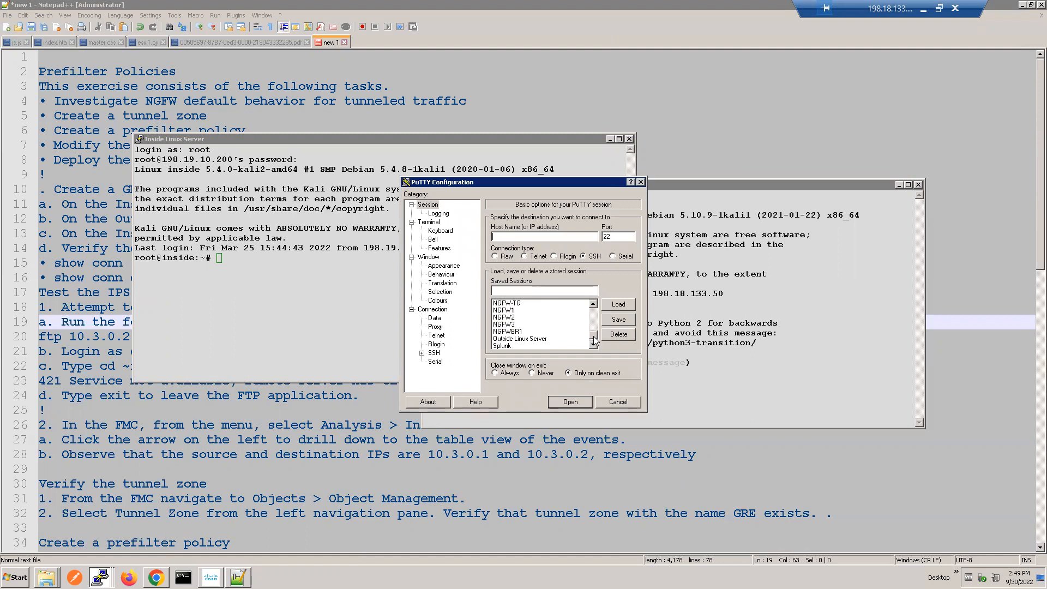
pyautogui.doubleClick(502, 310)
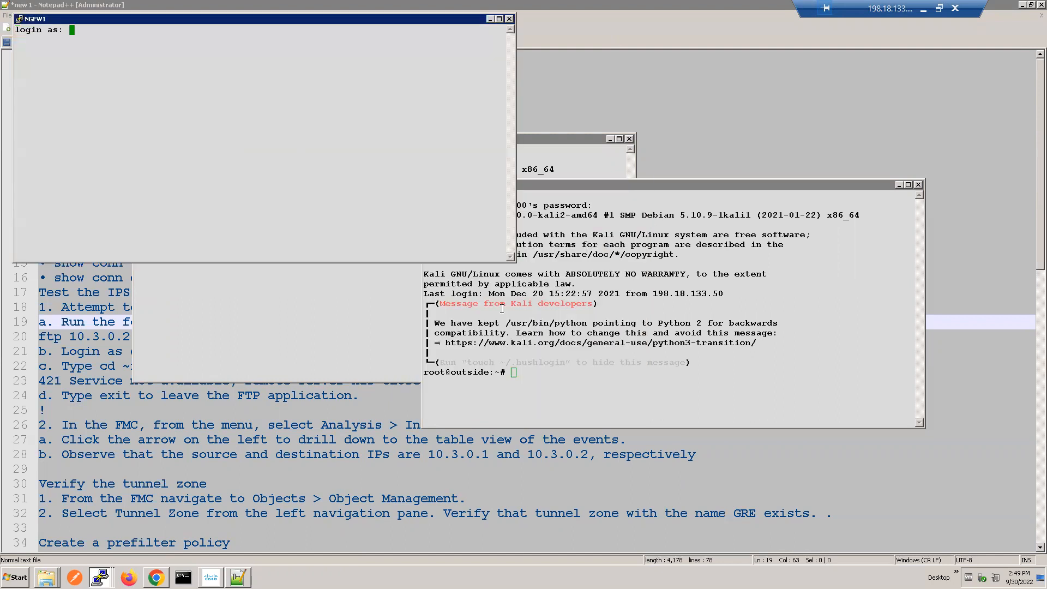
pyautogui.write('admin')
pyautogui.press('Return')
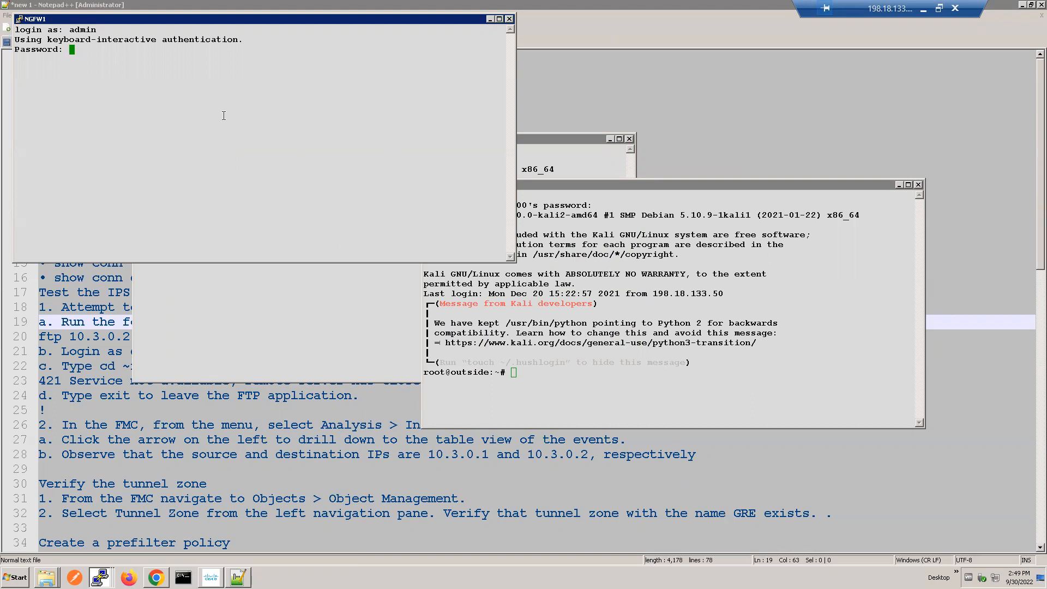
pyautogui.press('Return')
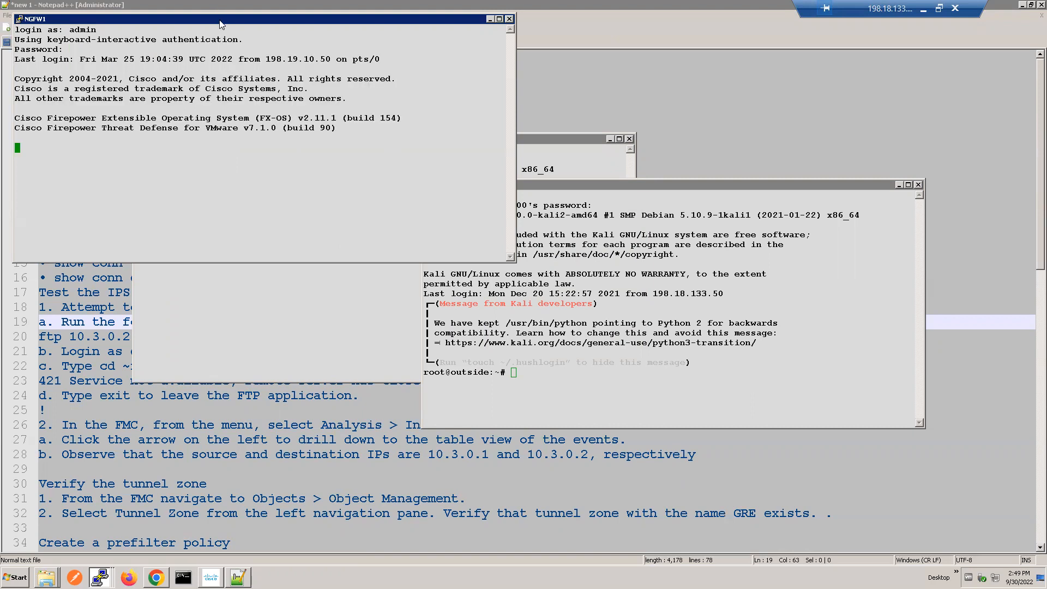
pyautogui.moveTo(221, 24); pyautogui.dragTo(495, 69)
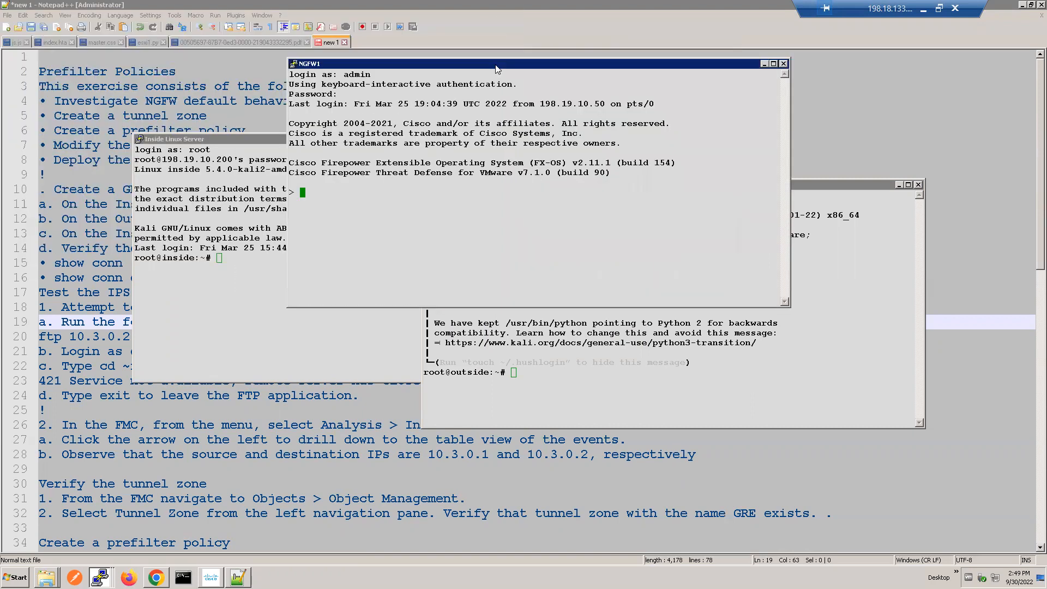
# Step: Bring up the tunnel interface on the Inside Linux Server with ifup tun0
pyautogui.click(208, 245)
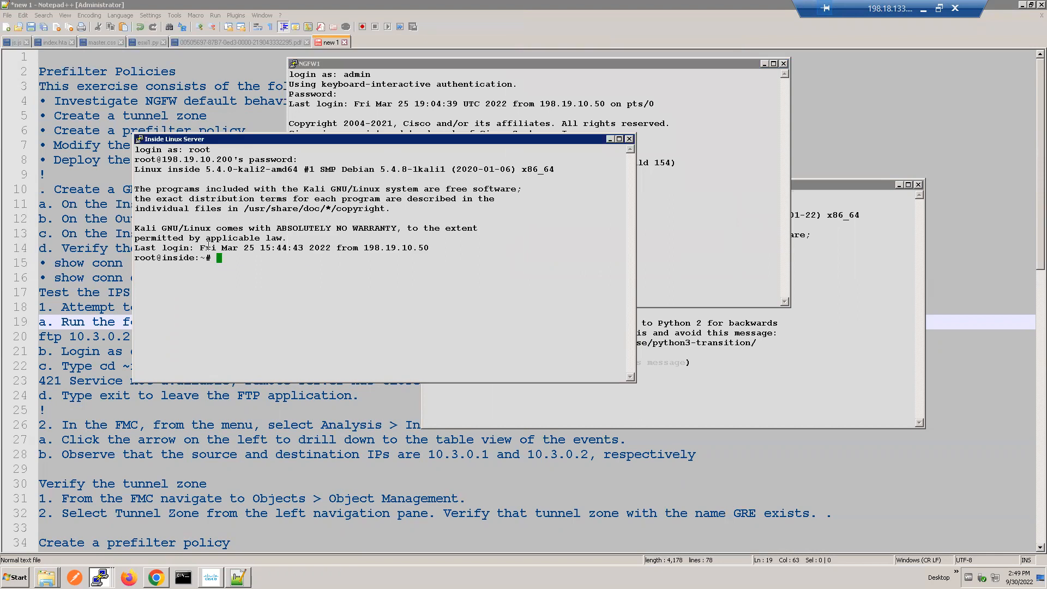
pyautogui.write('ifup tun0')
pyautogui.press('Return')
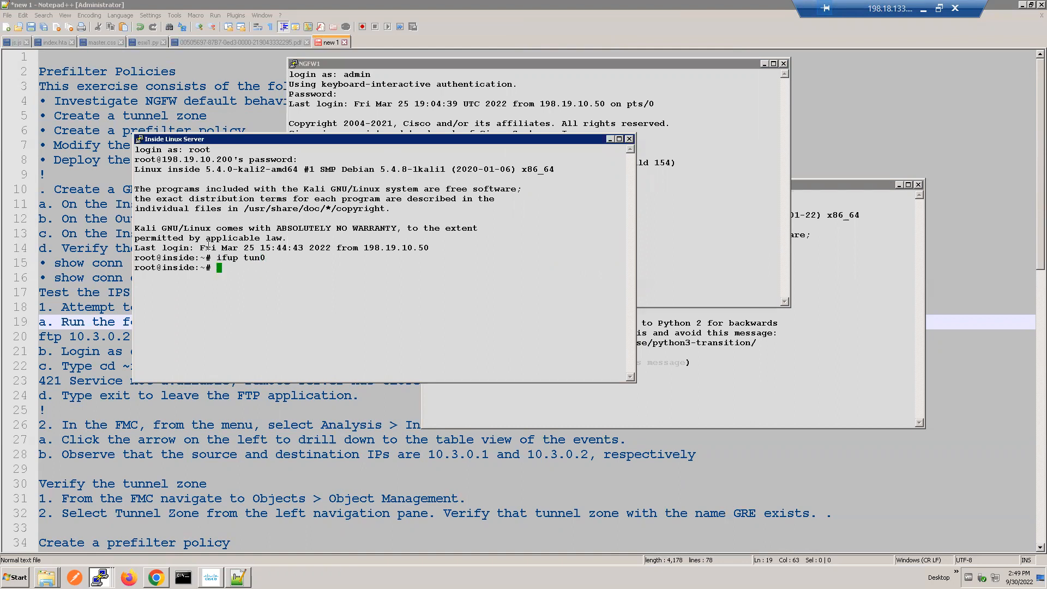
# Step: Run ifconfig on the Inside Linux Server and examine the address and destination of tun0
pyautogui.write('show')
pyautogui.press('BackSpace')
pyautogui.press('BackSpace')
pyautogui.press('BackSpace')
pyautogui.press('BackSpace')
pyautogui.press('BackSpace')
pyautogui.write('ifconfig')
pyautogui.press('Return')
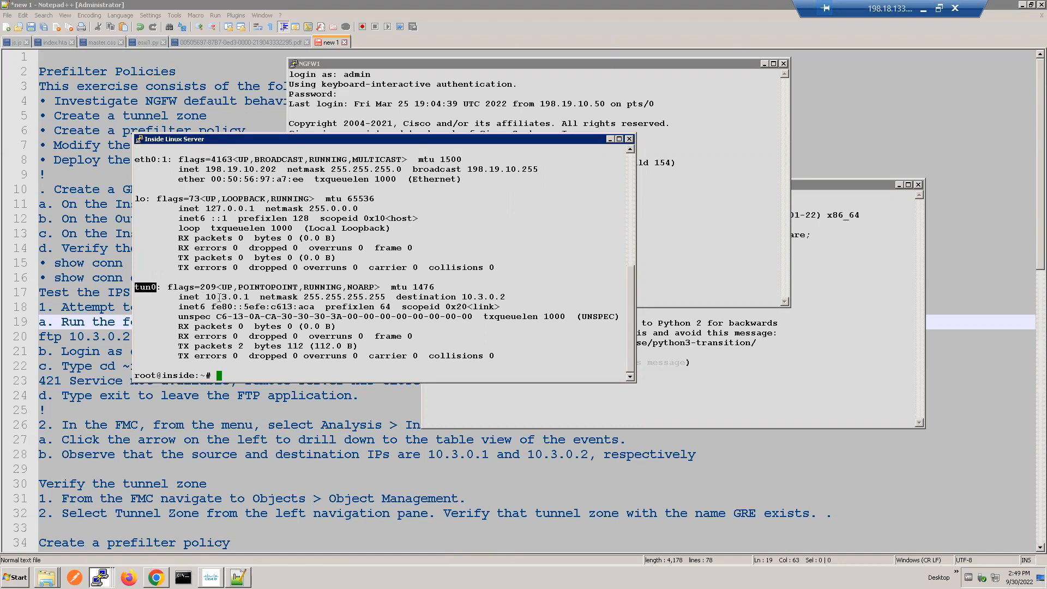
pyautogui.tripleClick(255, 298)
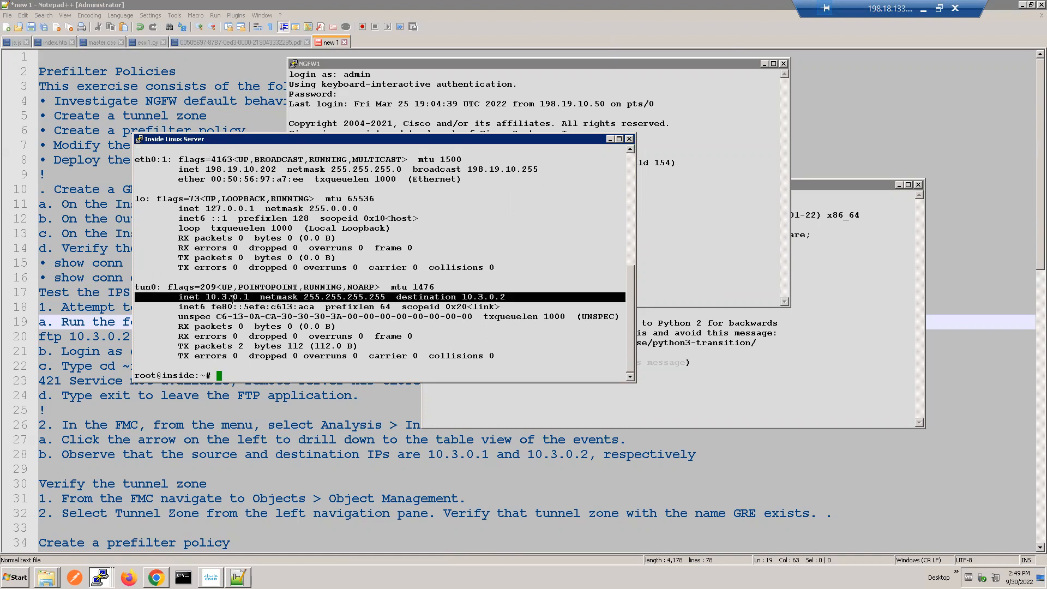
pyautogui.tripleClick(478, 296)
# Step: Bring up the tunnel interface on the Outside Linux Server with ifup tun0
pyautogui.click(692, 355)
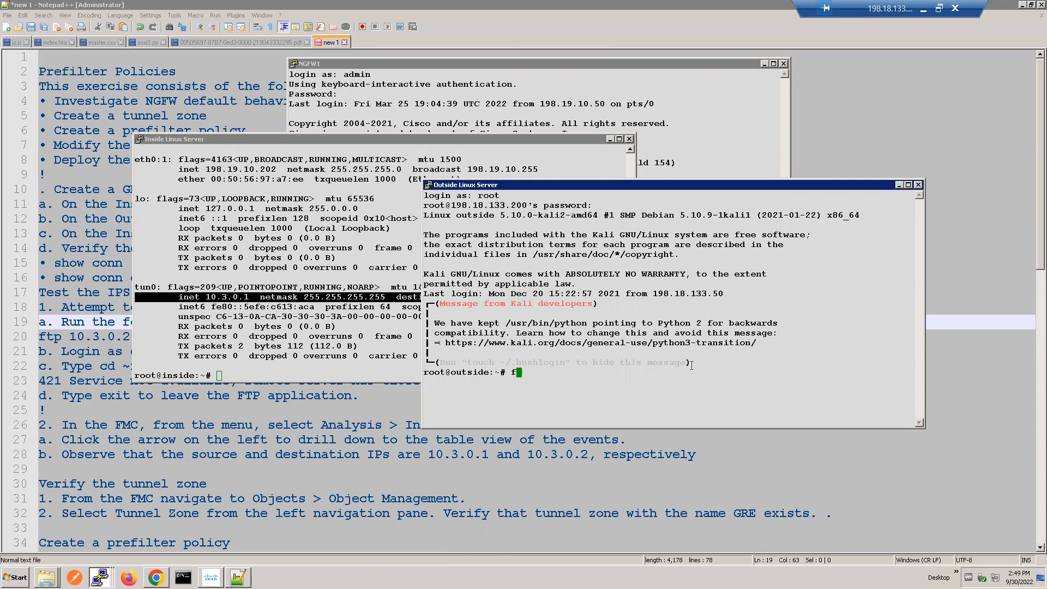
pyautogui.write('ifup tun0')
pyautogui.press('Return')
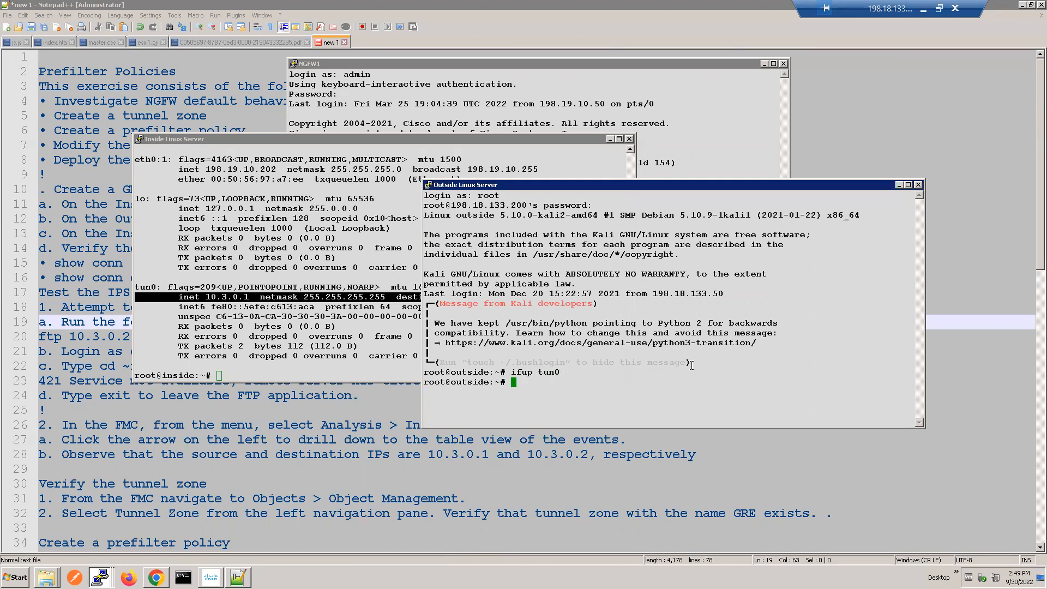
# Step: Run ifconfig on the Outside Linux Server and examine the address, netmask and destination of tun0
pyautogui.write('show')
pyautogui.press('BackSpace')
pyautogui.press('BackSpace')
pyautogui.press('BackSpace')
pyautogui.press('BackSpace')
pyautogui.press('BackSpace')
pyautogui.write('ifconfig')
pyautogui.press('Return')
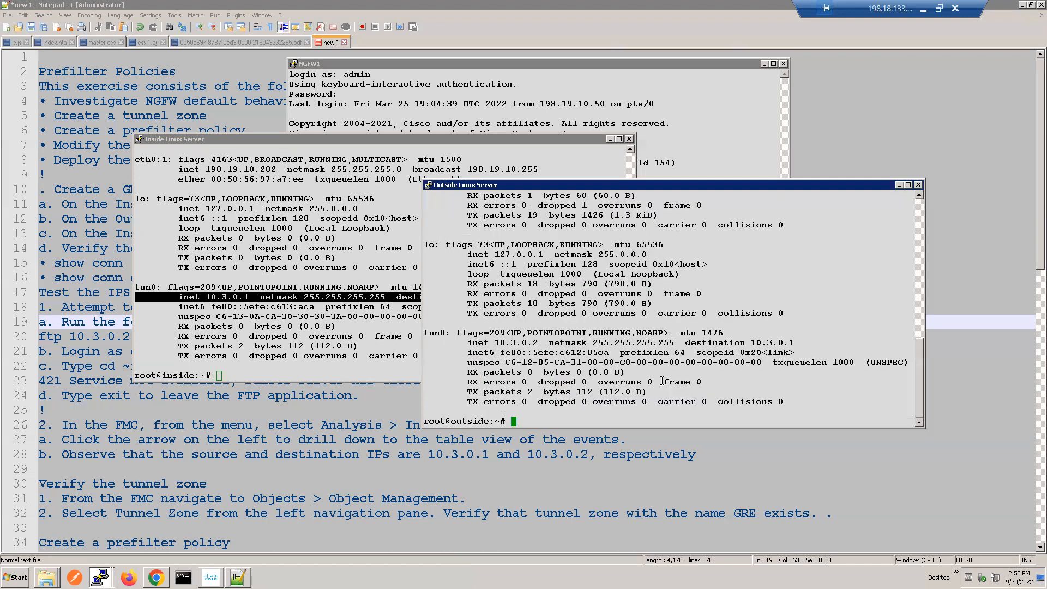
pyautogui.doubleClick(509, 342)
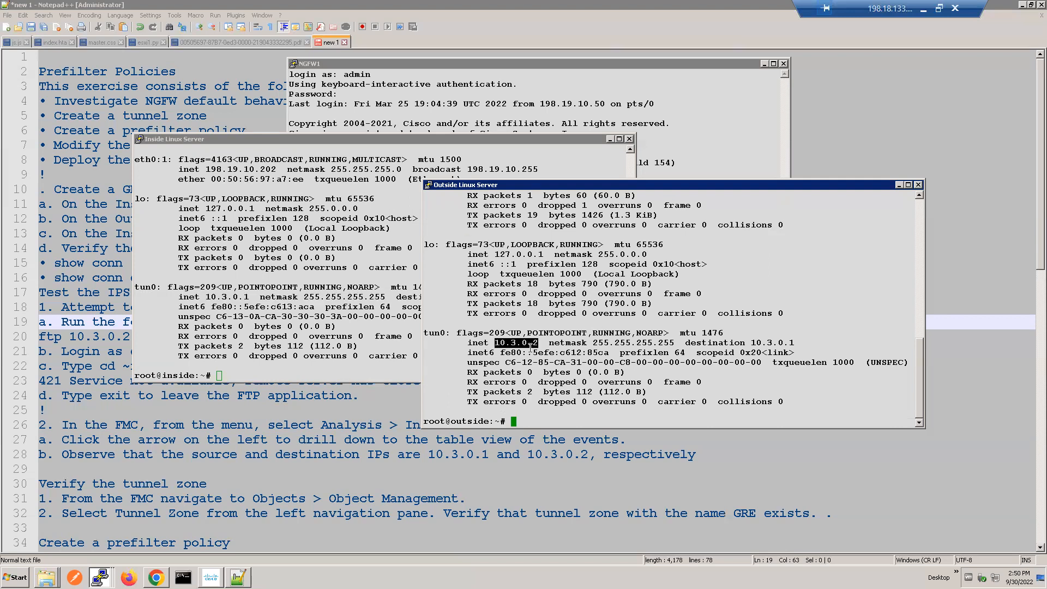
pyautogui.doubleClick(644, 343)
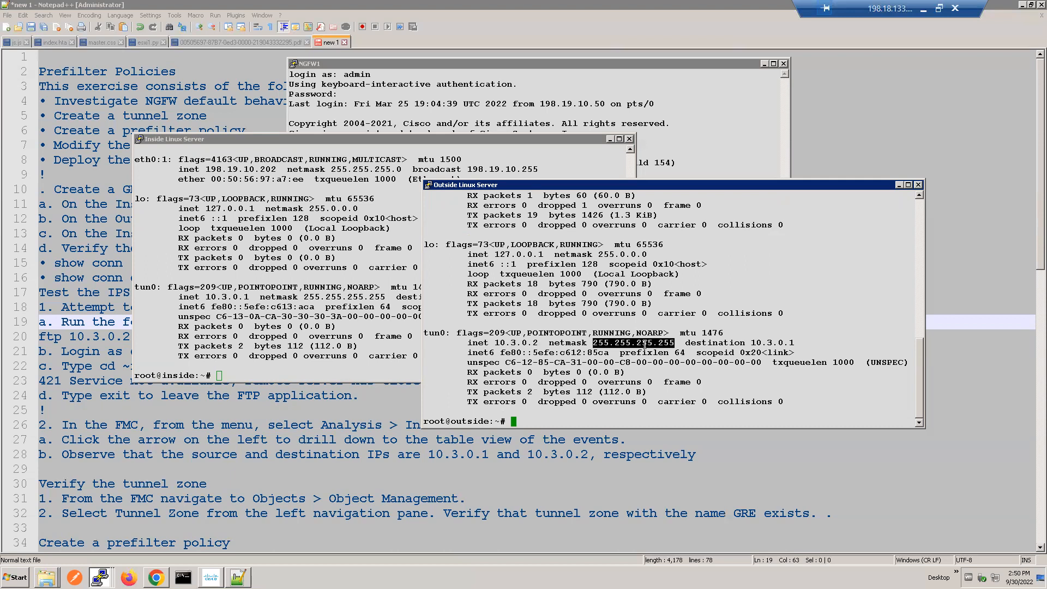
pyautogui.doubleClick(766, 342)
# Step: Compare the tun0 endpoints in the Inside and Outside Linux Server sessions, with a look at the NGFW1 session between them
pyautogui.hotkey('alt', 'Tab')
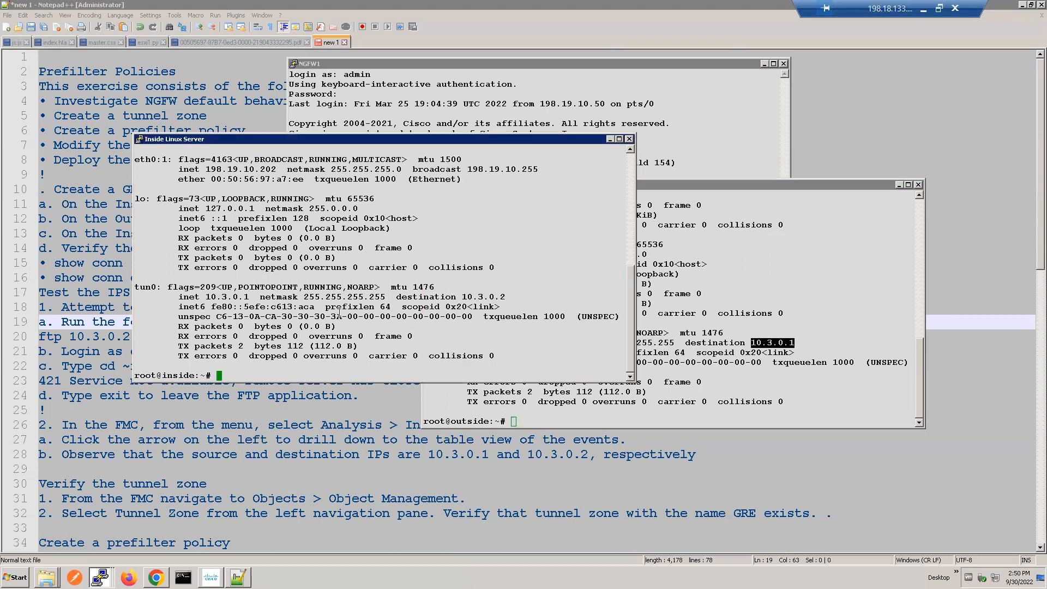
pyautogui.click(783, 316)
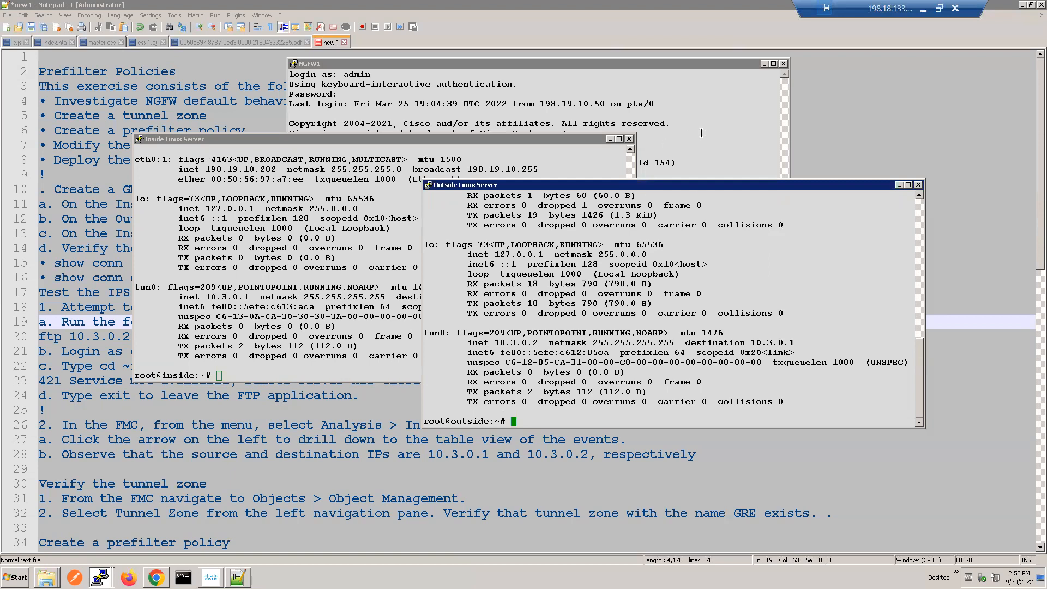
pyautogui.click(357, 198)
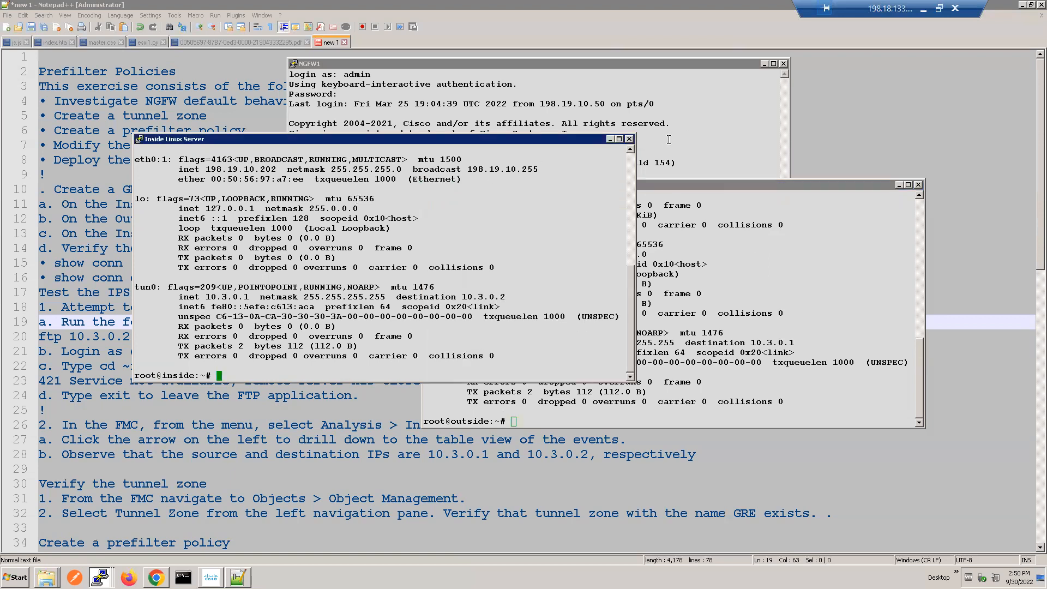
pyautogui.click(668, 139)
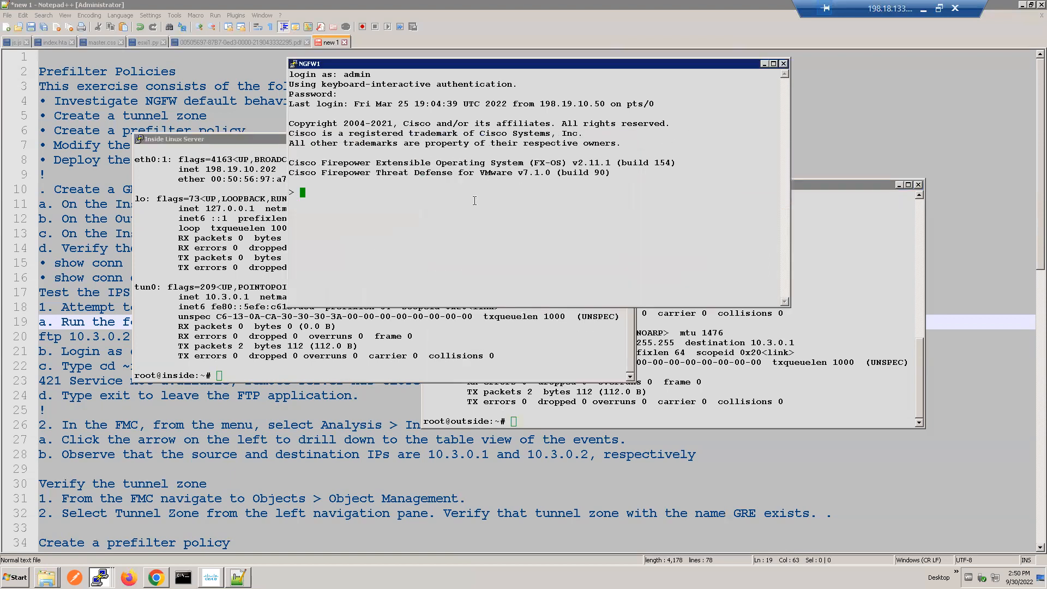
pyautogui.click(273, 335)
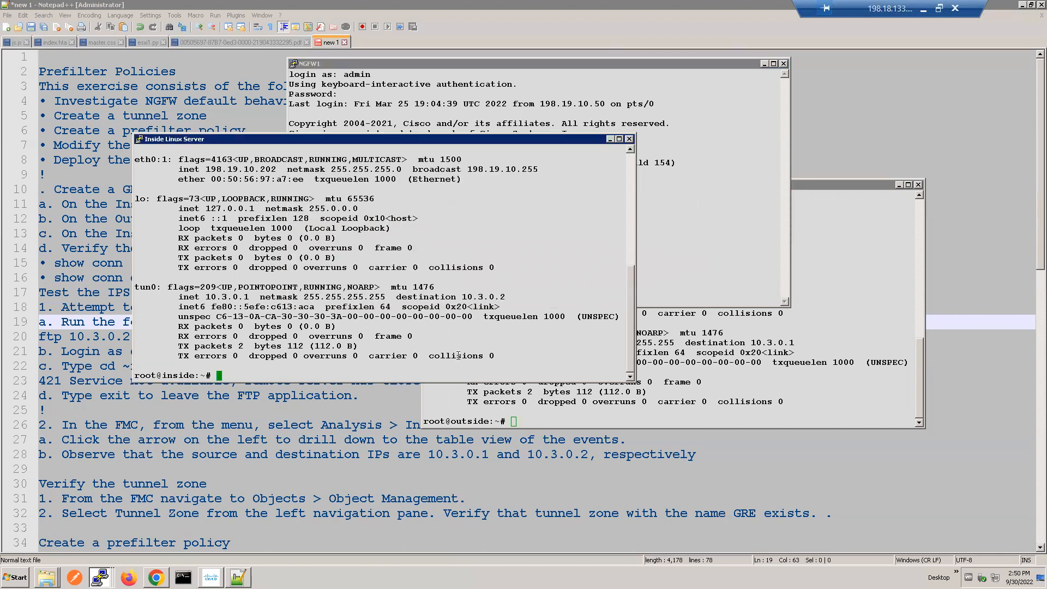
pyautogui.click(684, 375)
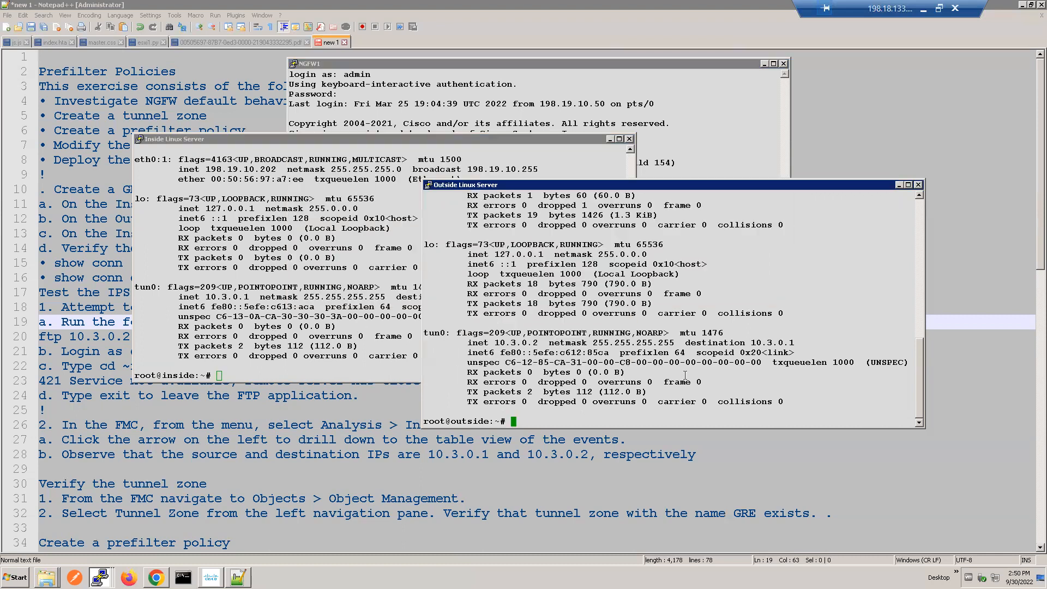
pyautogui.click(329, 272)
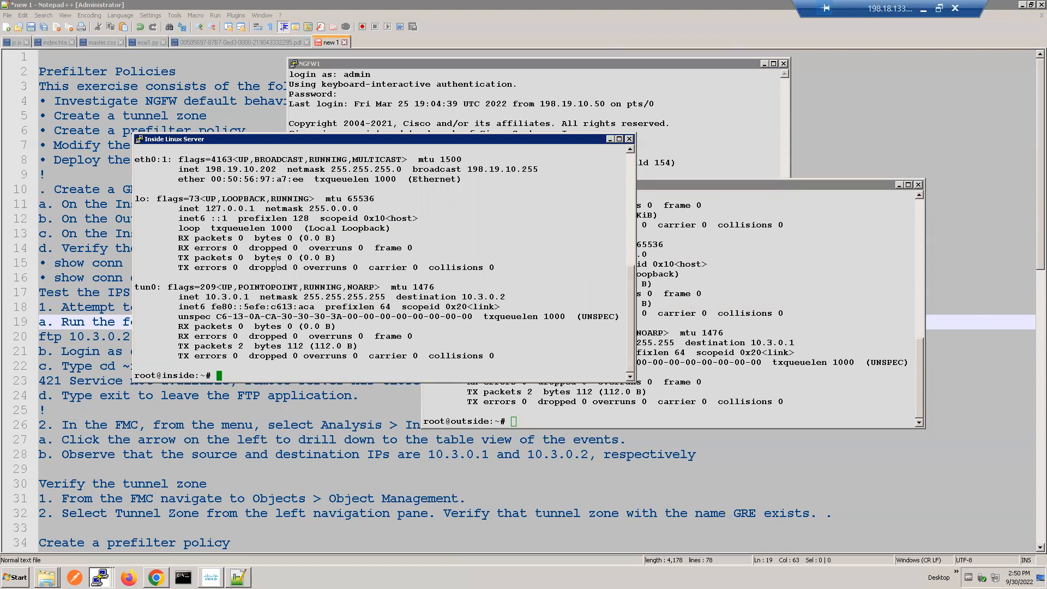
pyautogui.click(770, 338)
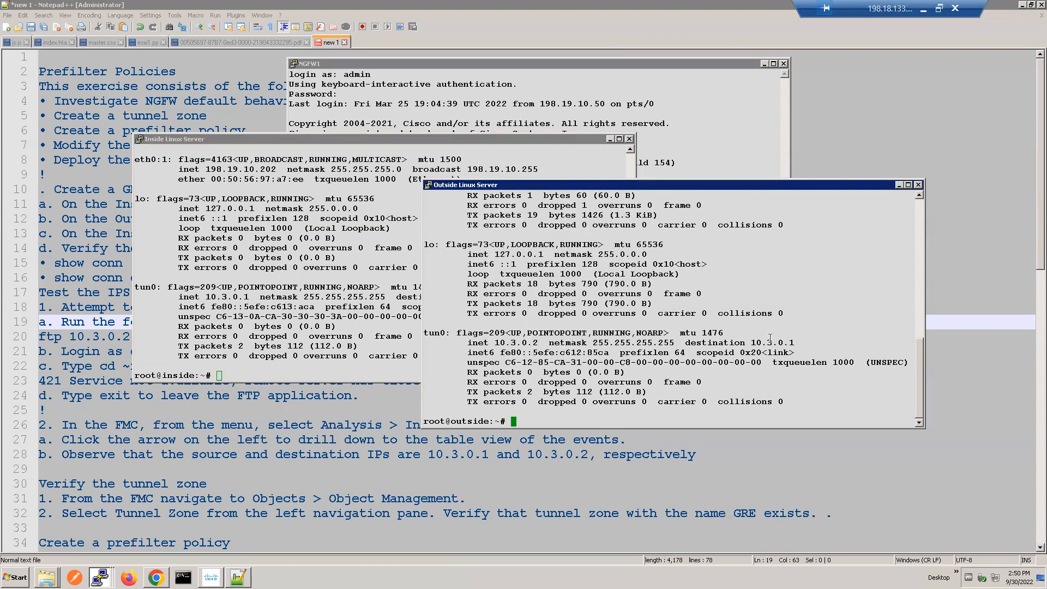
# Step: Check NGFW1 for the GRE tunnel connection with show conn | include GRE
pyautogui.click(733, 143)
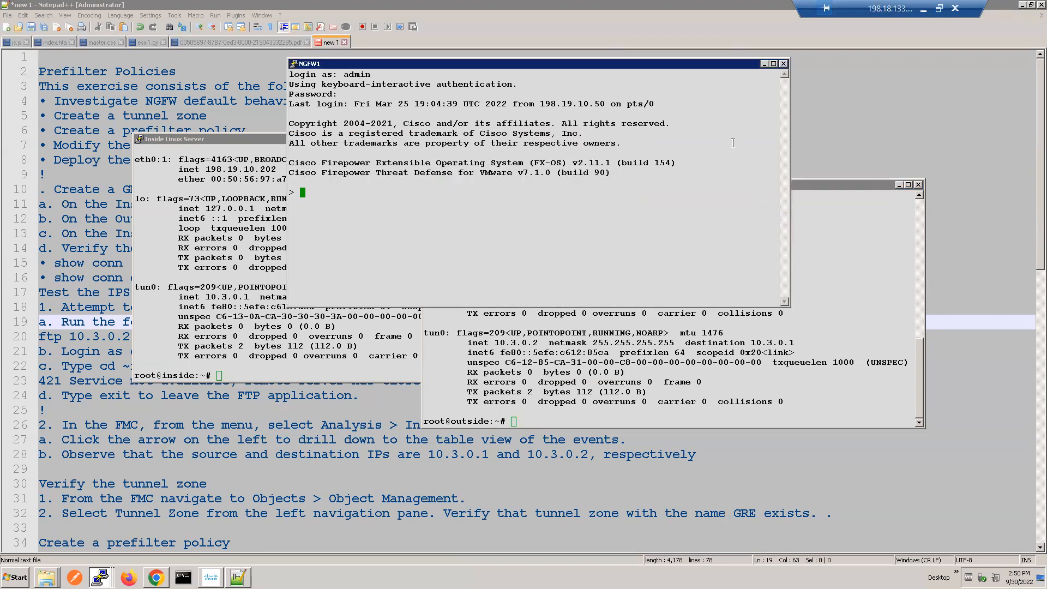
pyautogui.write('show con')
pyautogui.press('Tab')
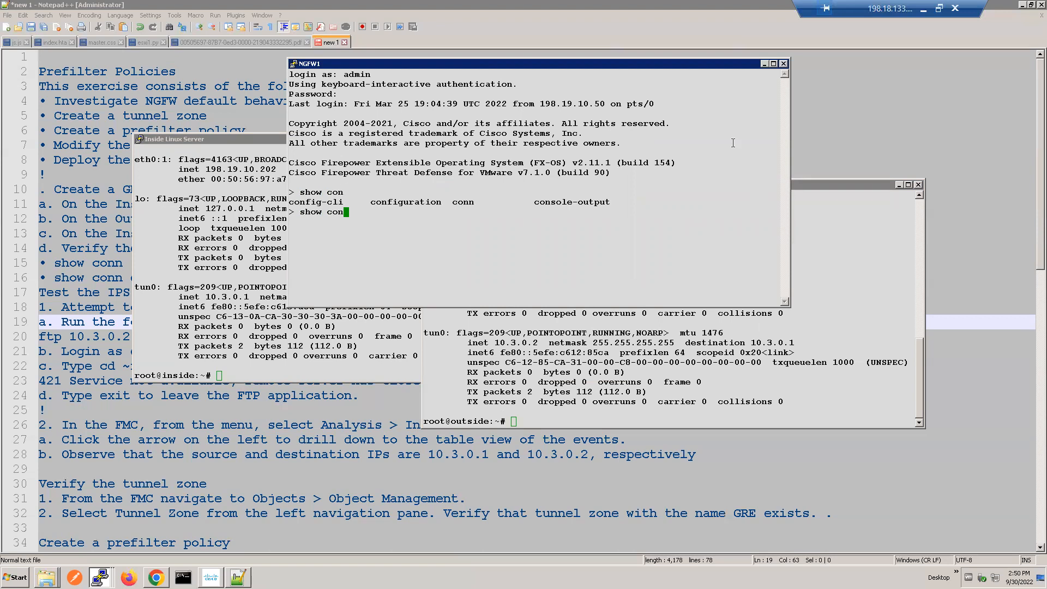
pyautogui.write('n | include GRE')
pyautogui.press('Return')
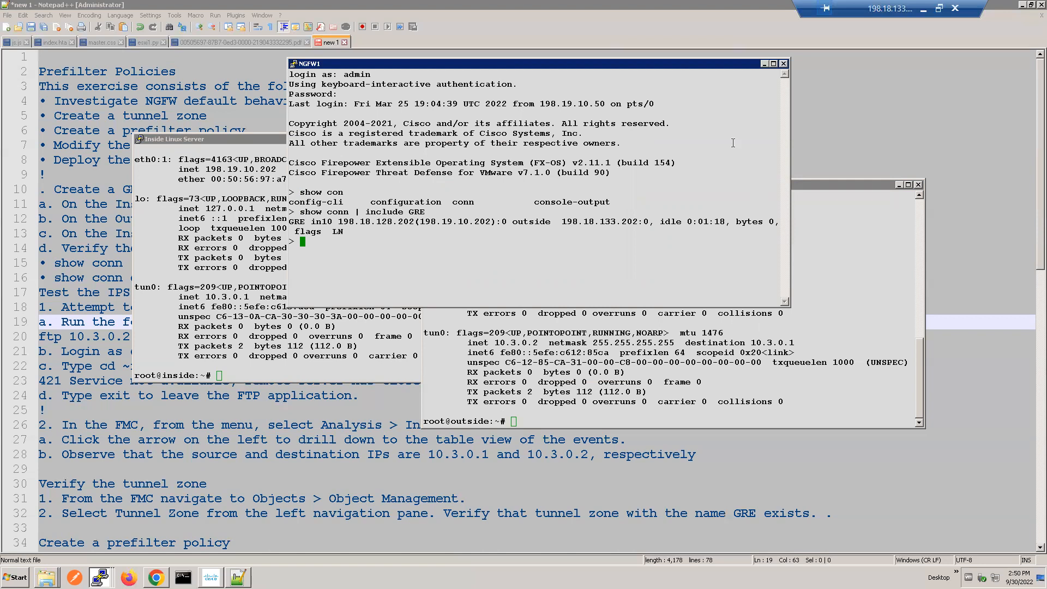
# Step: Examine the interfaces and IP addresses in the GRE connection entry and return to the tunnel verification instructions in Notepad++
pyautogui.doubleClick(351, 222)
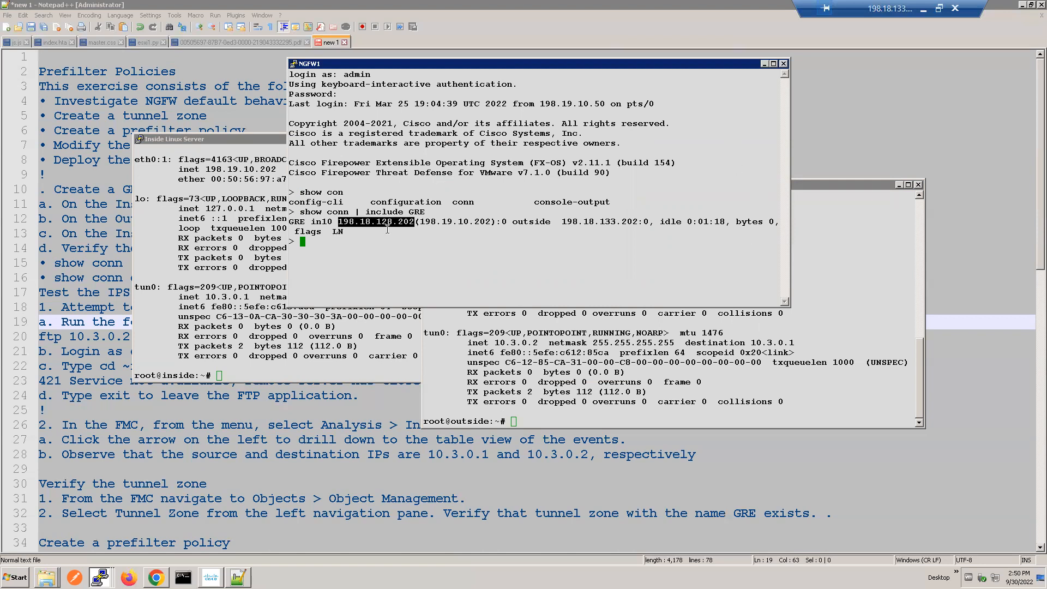
pyautogui.doubleClick(322, 222)
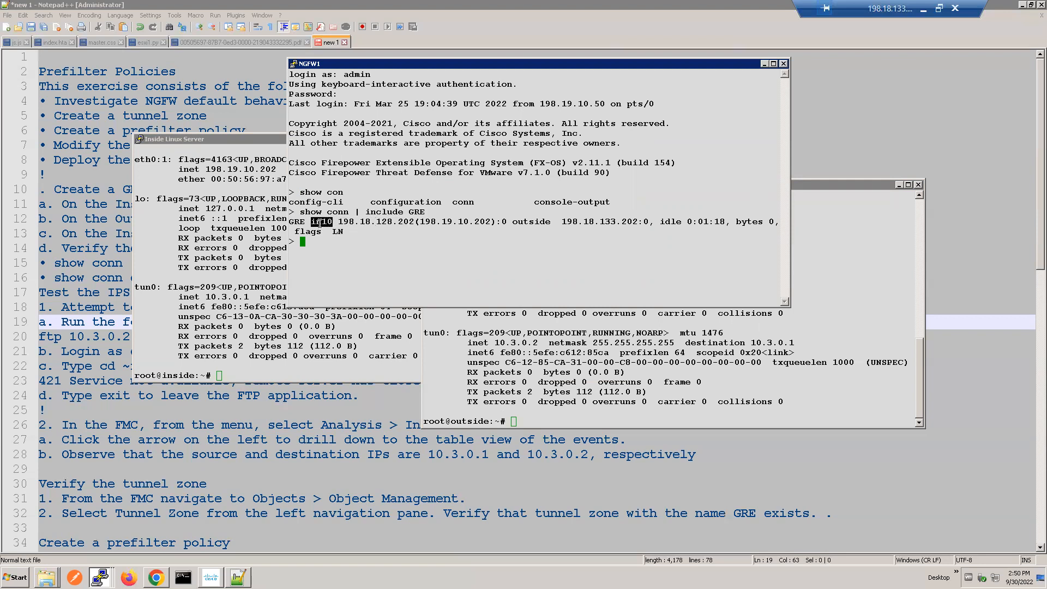
pyautogui.tripleClick(389, 221)
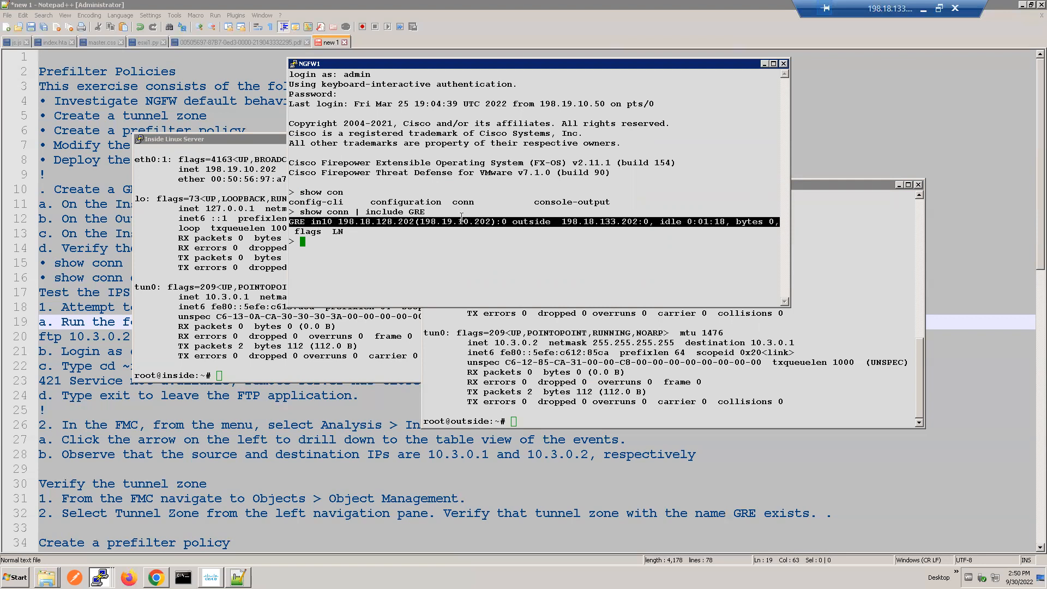
pyautogui.doubleClick(454, 222)
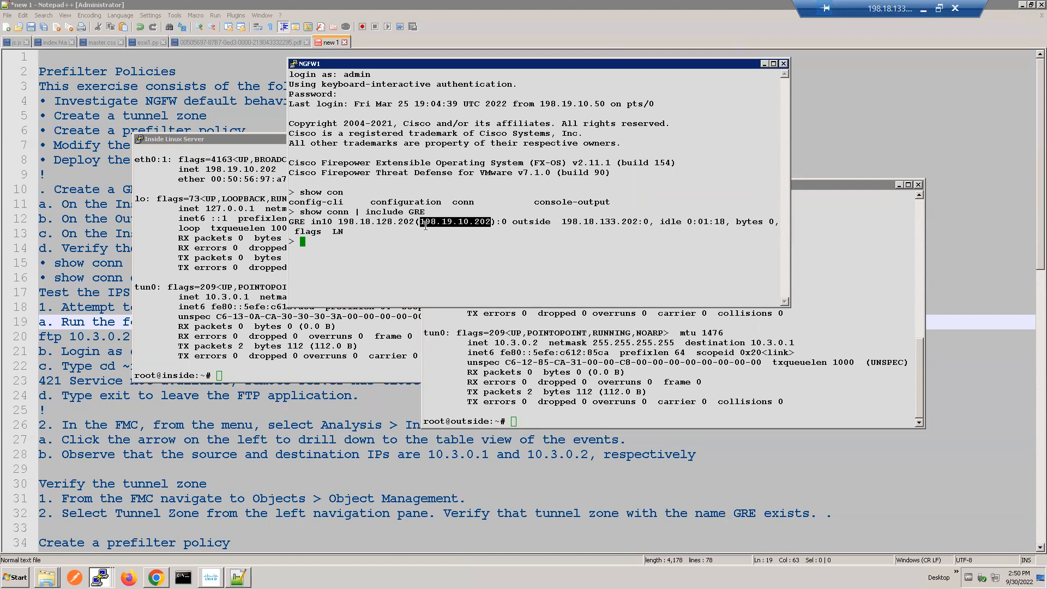
pyautogui.doubleClick(456, 222)
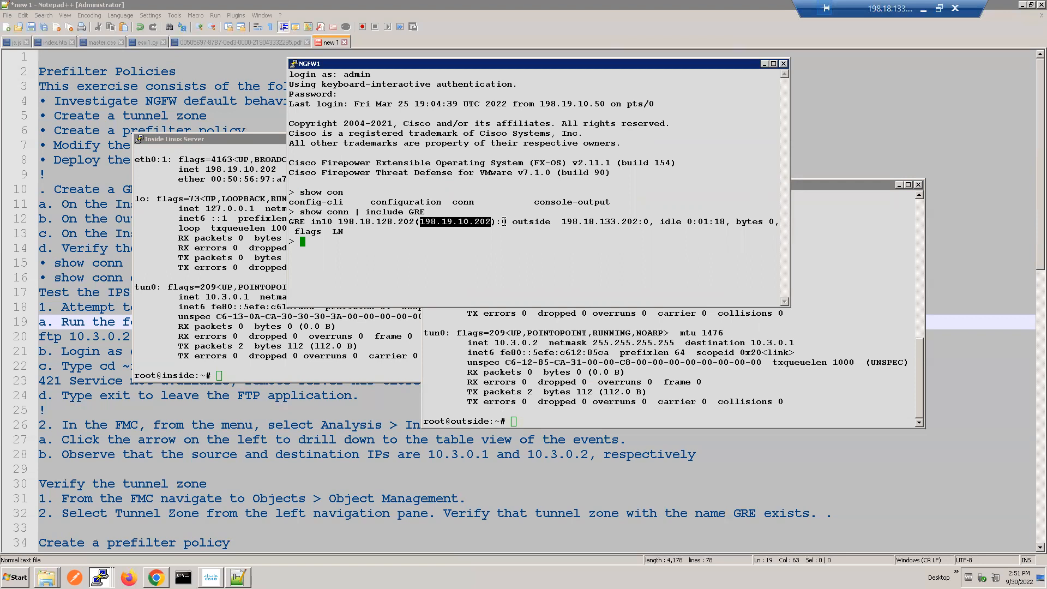
pyautogui.tripleClick(602, 222)
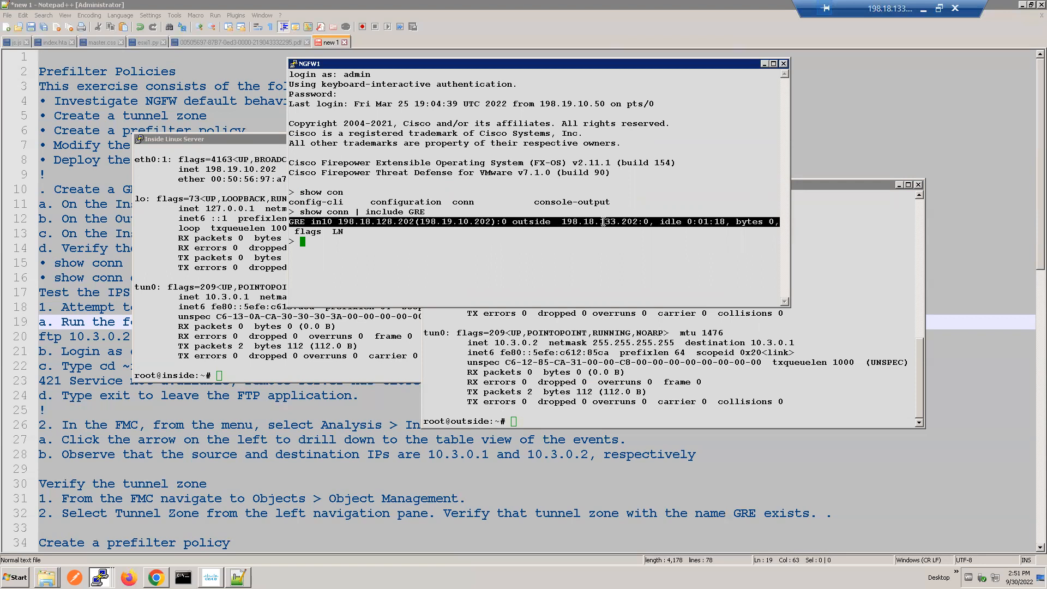
pyautogui.click(485, 257)
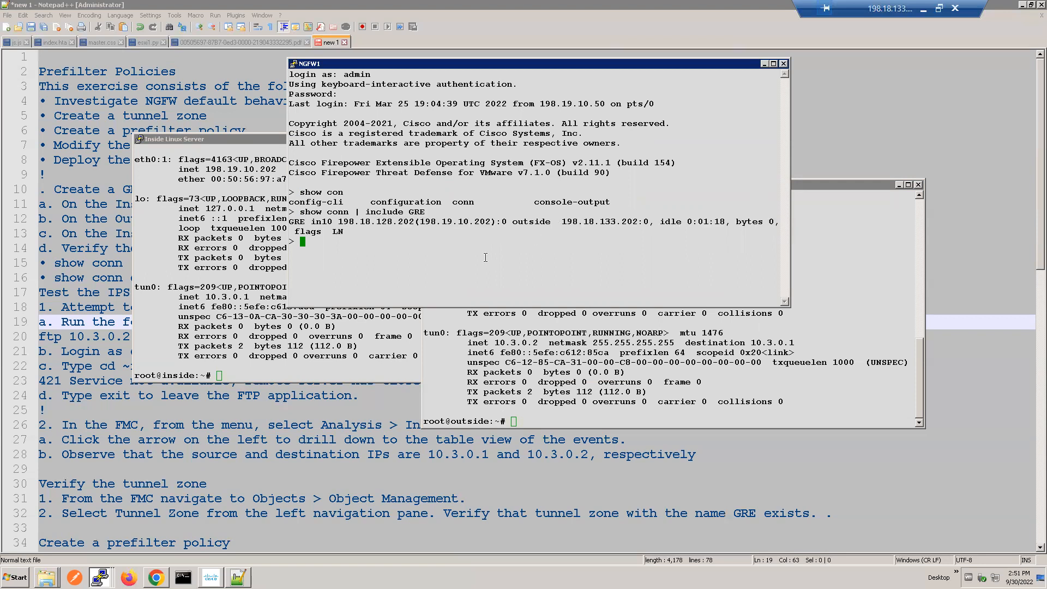
pyautogui.click(102, 248)
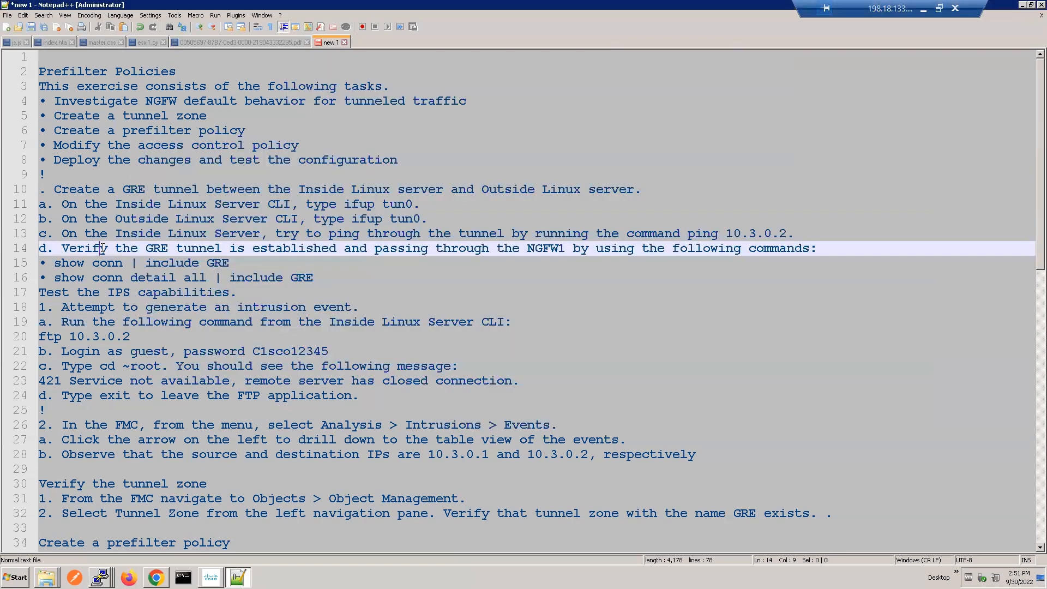
# Step: Check NGFW1 for detailed GRE connection information with show conn detail all | include GRE
pyautogui.click(354, 221)
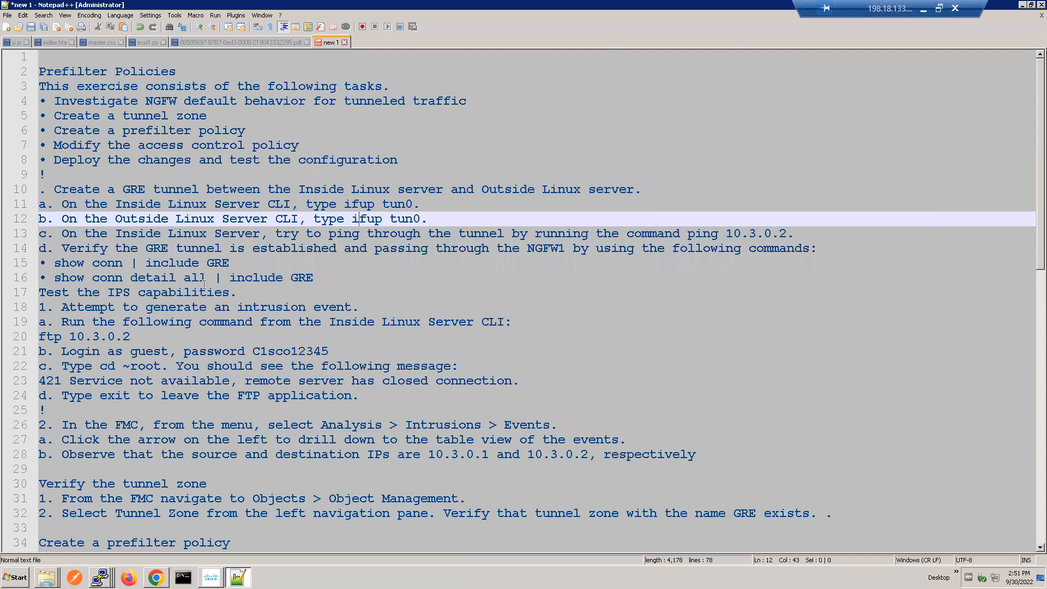
pyautogui.hotkey('alt', 'Tab')
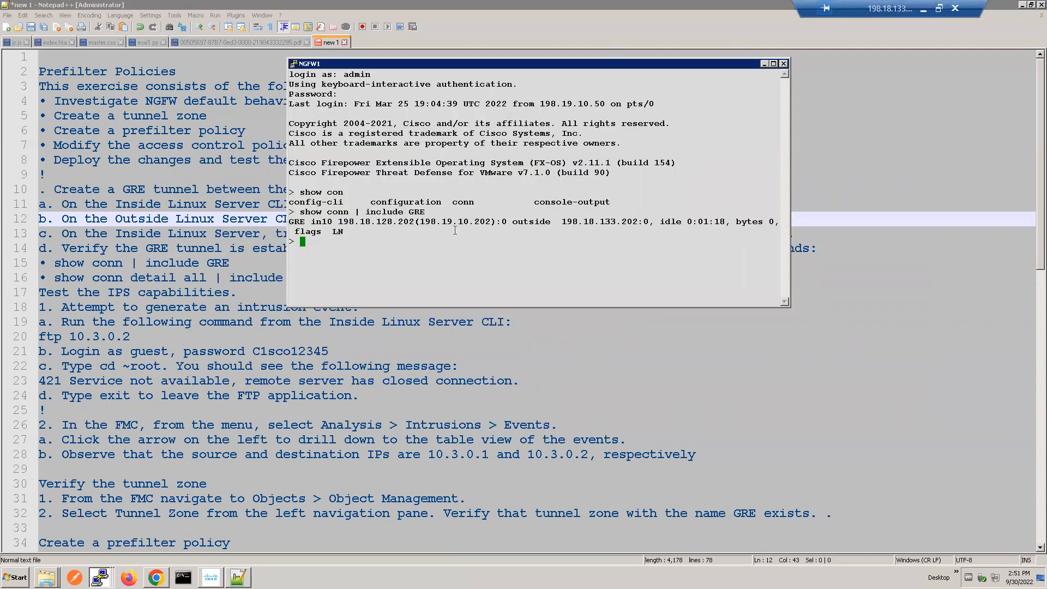
pyautogui.write('show con')
pyautogui.press('Tab')
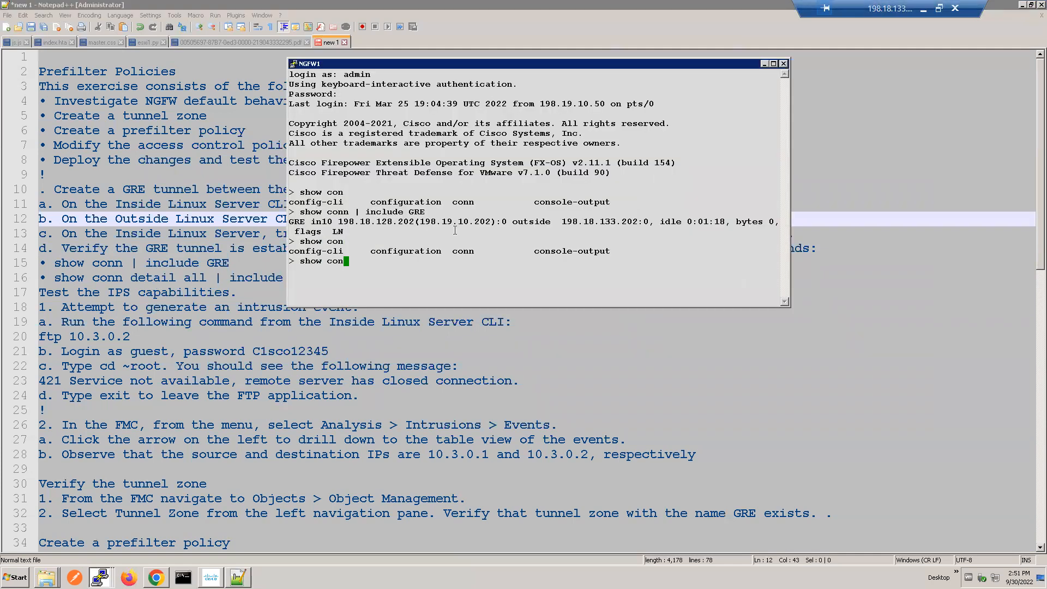
pyautogui.write('n detail')
pyautogui.press('Tab')
pyautogui.write('all | include GRE')
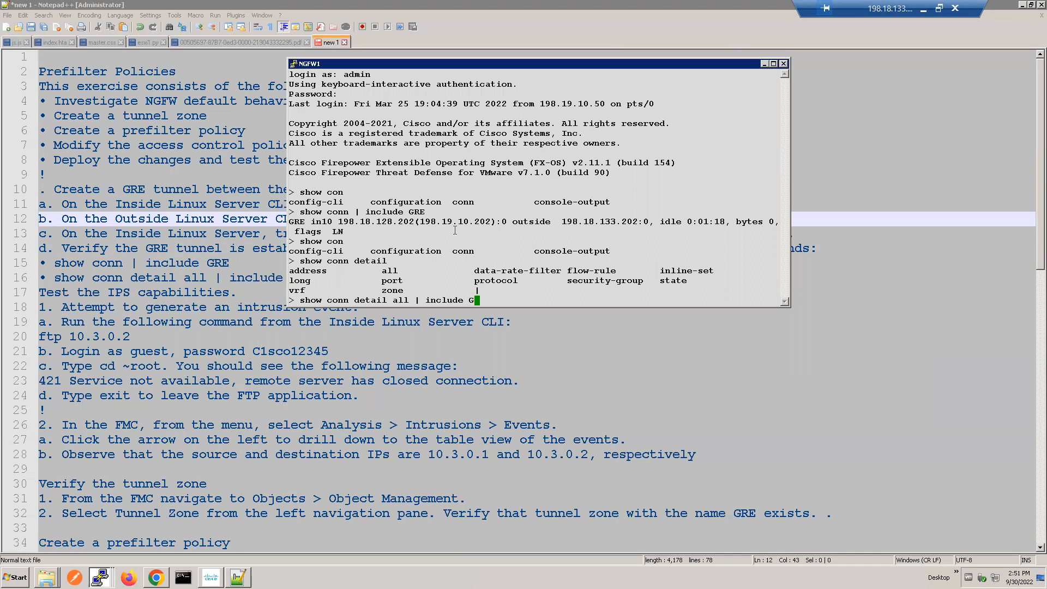
pyautogui.press('Return')
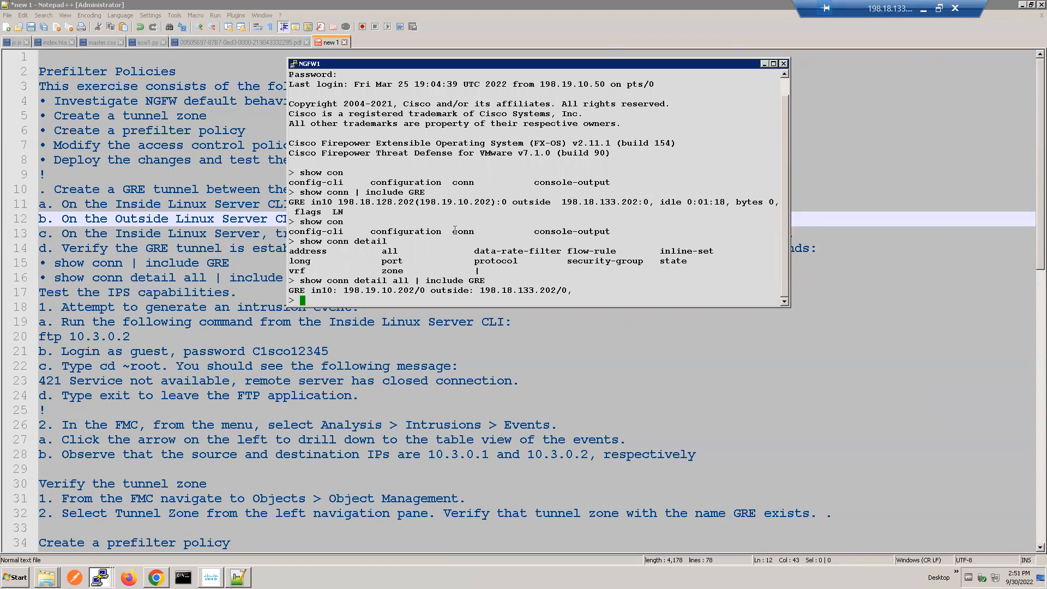
pyautogui.press('Return')
pyautogui.press('Return')
pyautogui.press('Return')
pyautogui.press('Return')
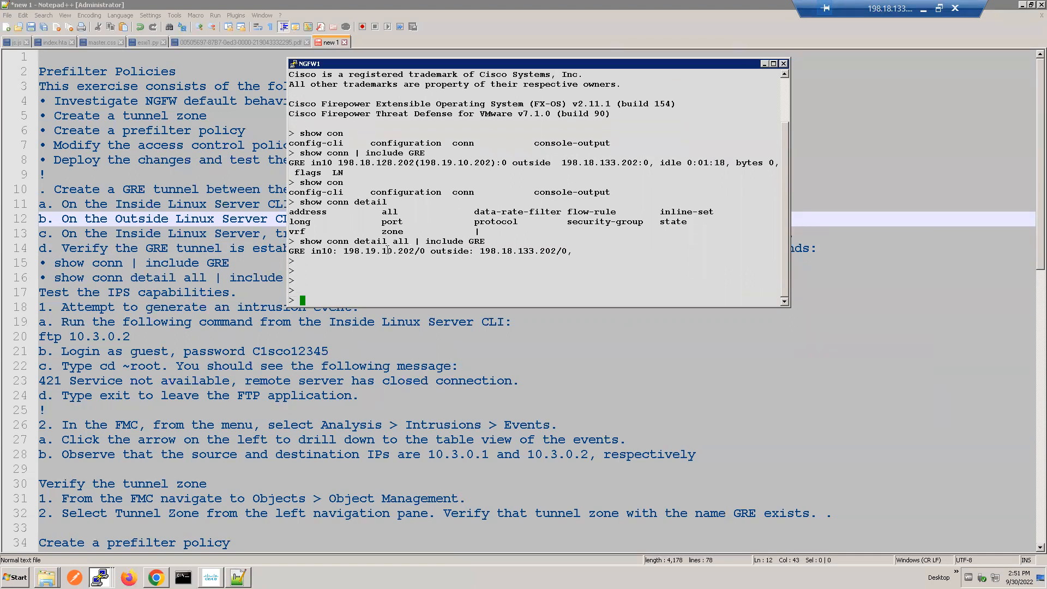
# Step: Examine the in10 and outside endpoint addresses in the detailed GRE connection entry
pyautogui.doubleClick(387, 249)
pyautogui.doubleClick(514, 249)
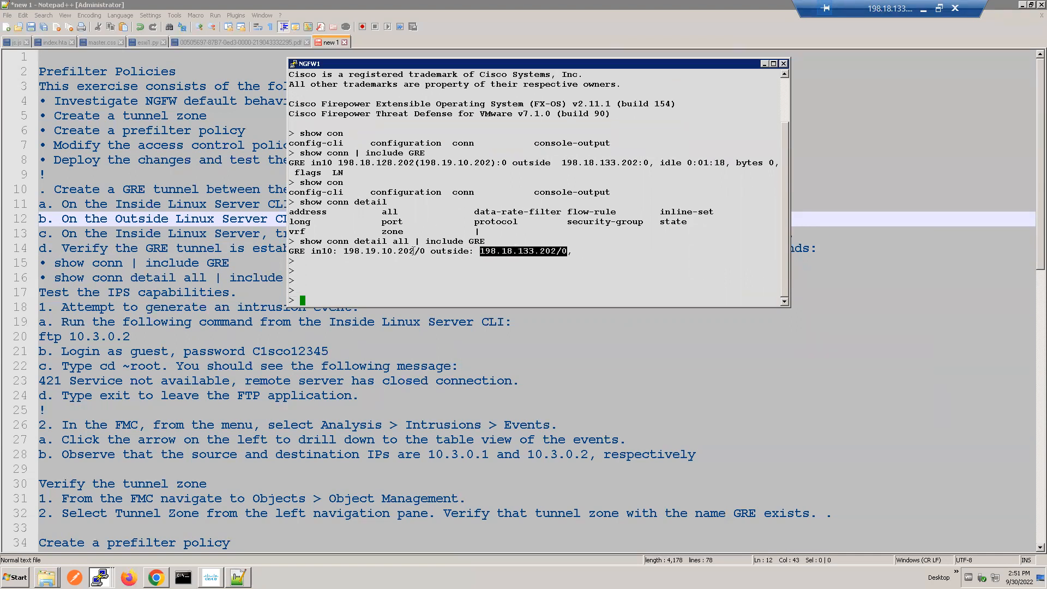
pyautogui.doubleClick(388, 252)
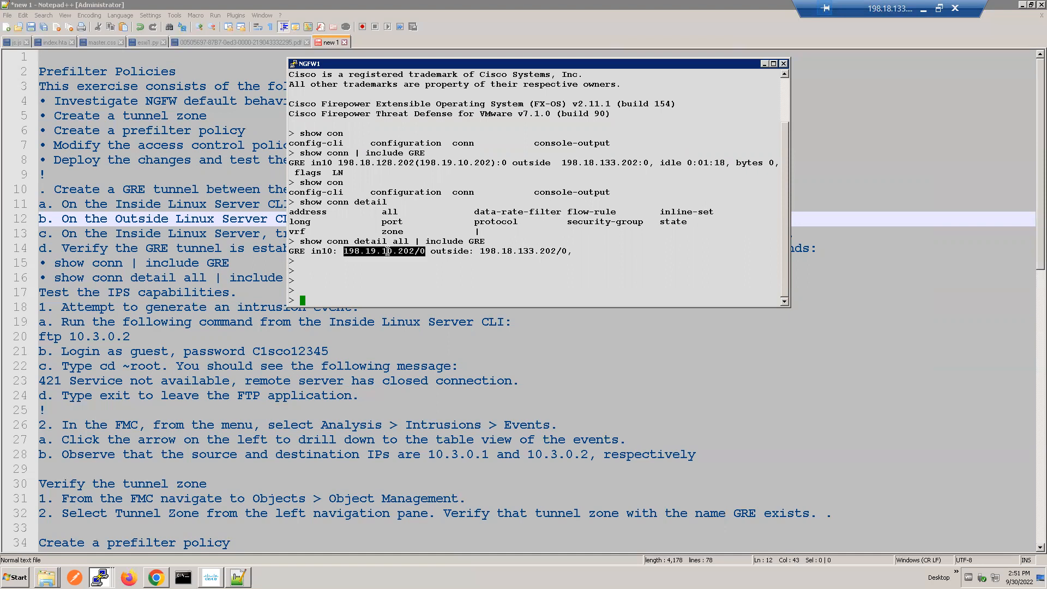
pyautogui.moveTo(567, 66); pyautogui.dragTo(665, 91)
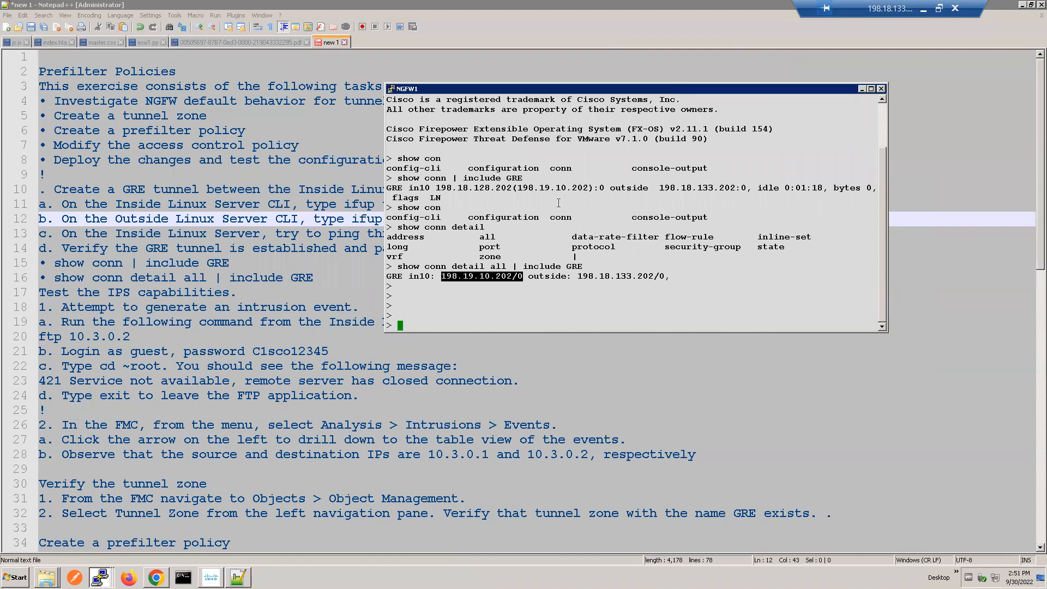
pyautogui.click(590, 225)
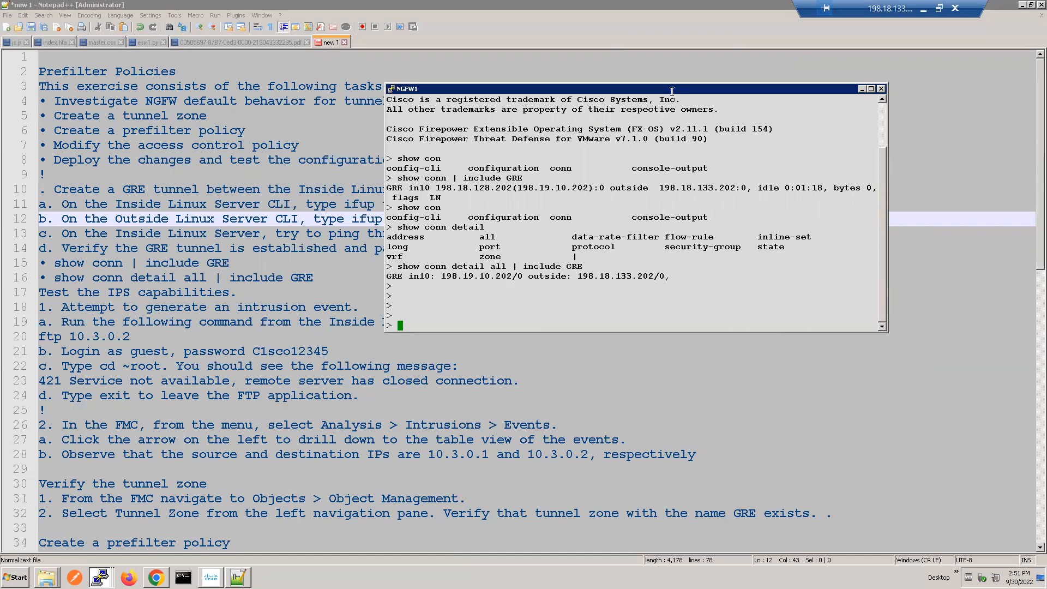
pyautogui.moveTo(666, 93); pyautogui.dragTo(737, 84)
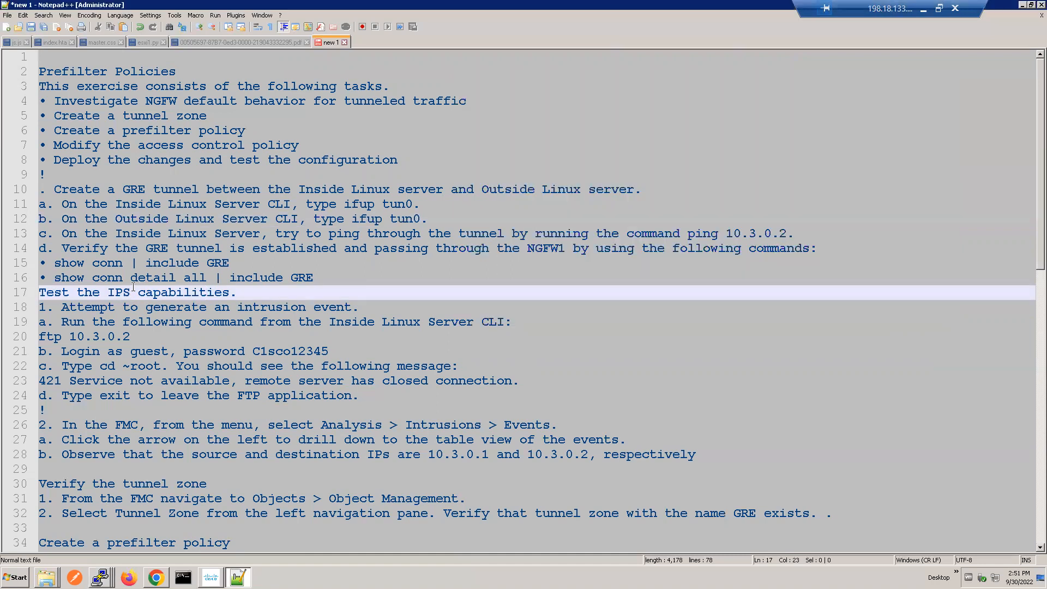
# Step: Read the Notepad++ instructions for testing the IPS capabilities and generating an intrusion event from the Inside Linux Server
pyautogui.doubleClick(114, 291)
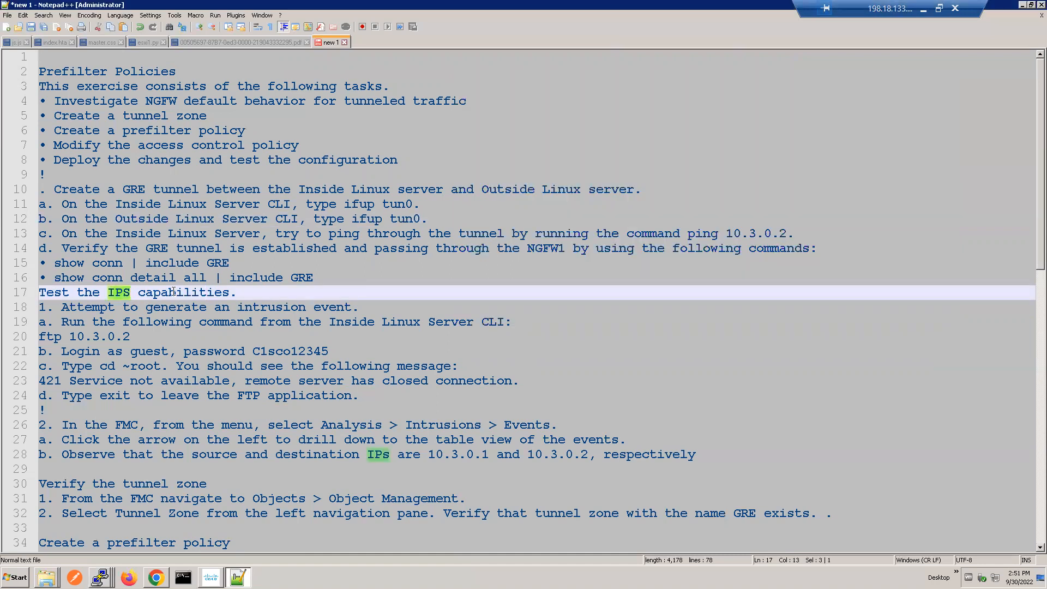
pyautogui.doubleClick(182, 293)
pyautogui.tripleClick(109, 290)
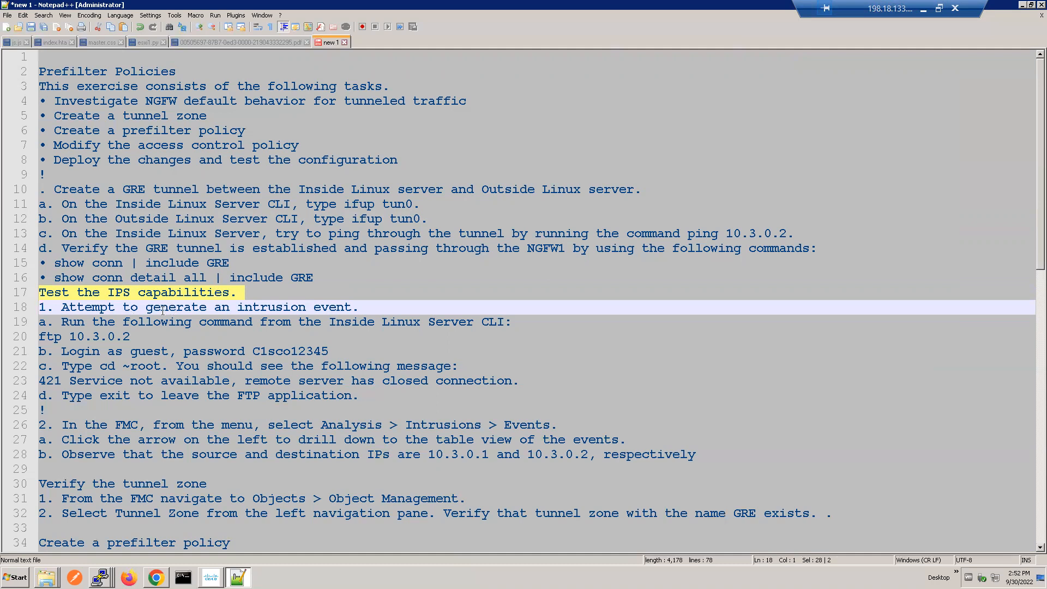
pyautogui.doubleClick(188, 309)
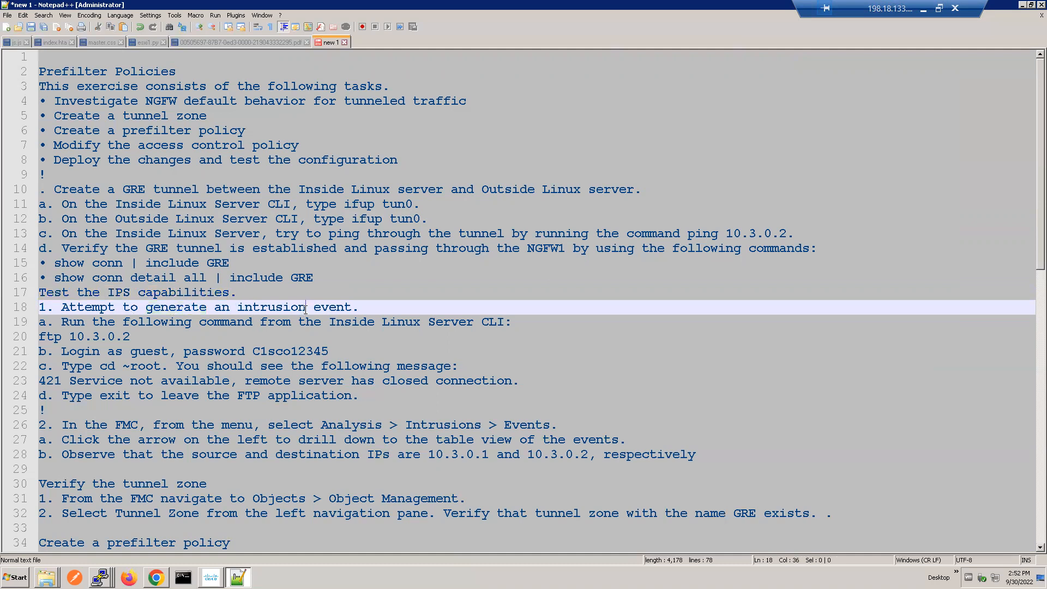
pyautogui.doubleClick(303, 308)
pyautogui.tripleClick(356, 321)
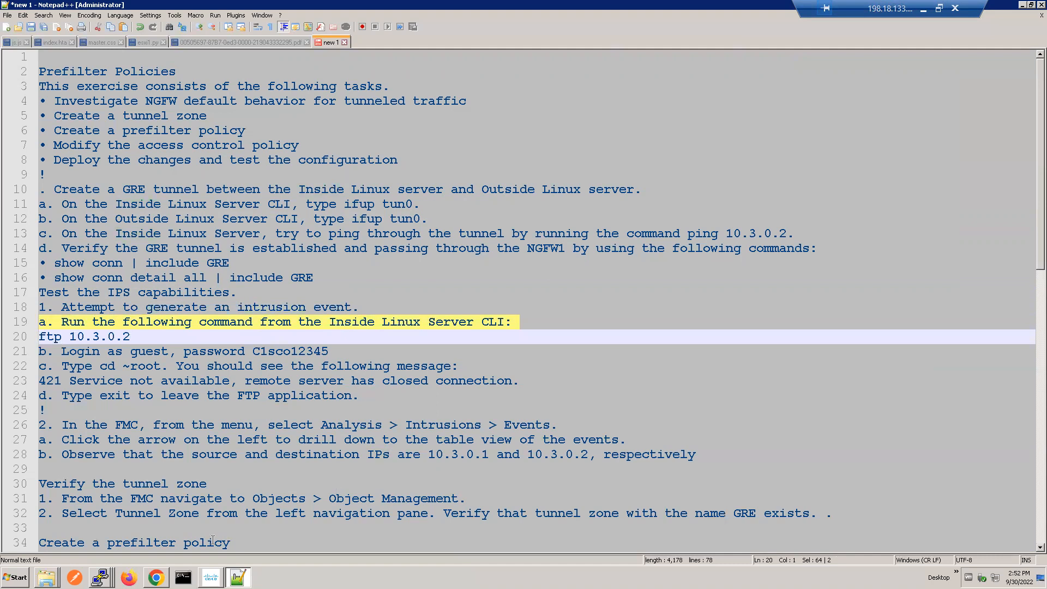
# Step: Switch to the Inside Linux Server session and run ftp 10.3.0.2
pyautogui.click(100, 576)
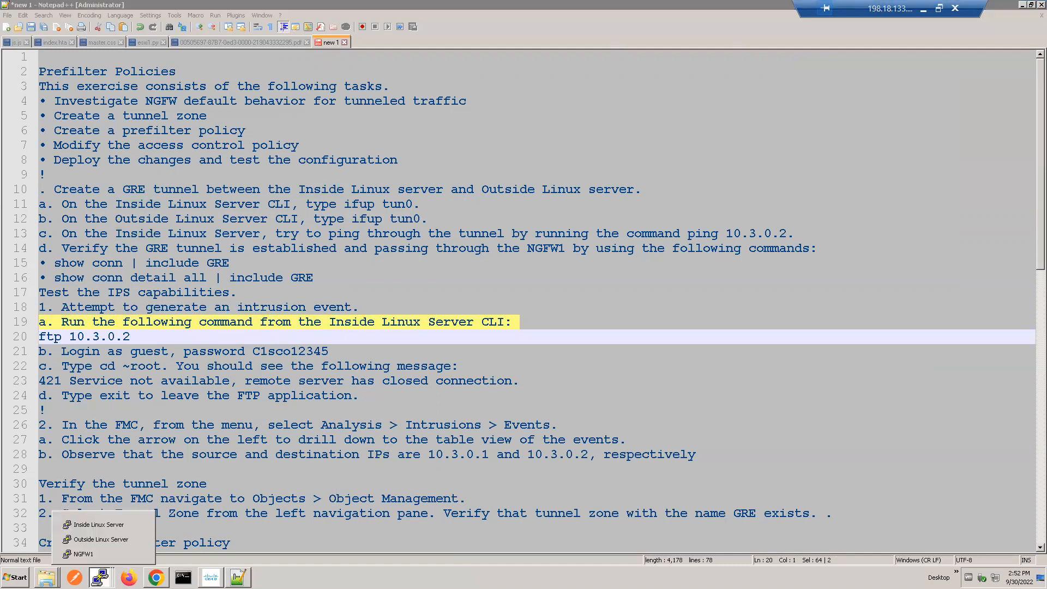
pyautogui.click(99, 524)
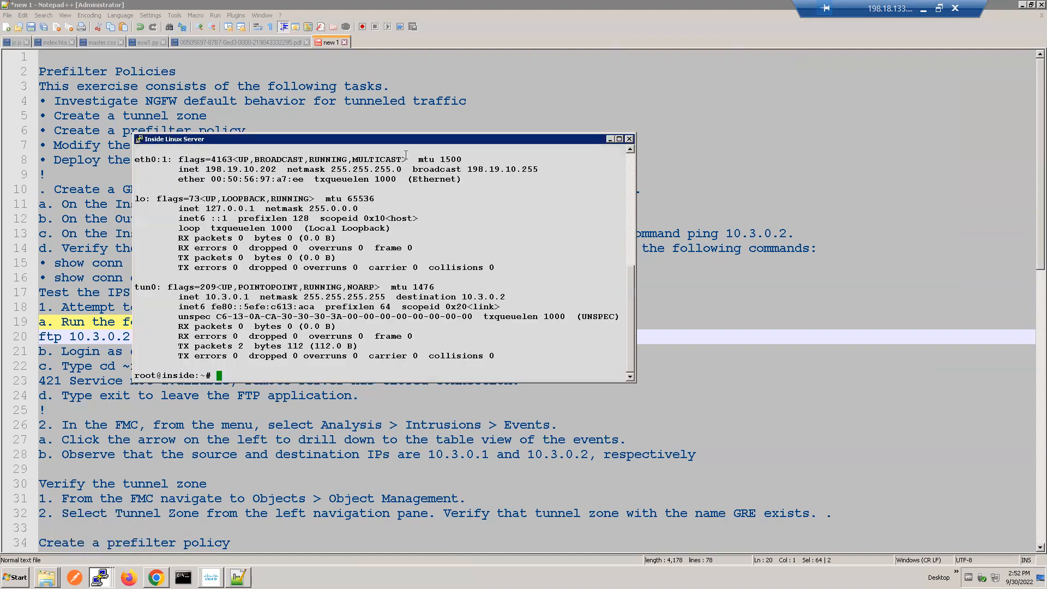
pyautogui.moveTo(434, 115); pyautogui.dragTo(504, 105)
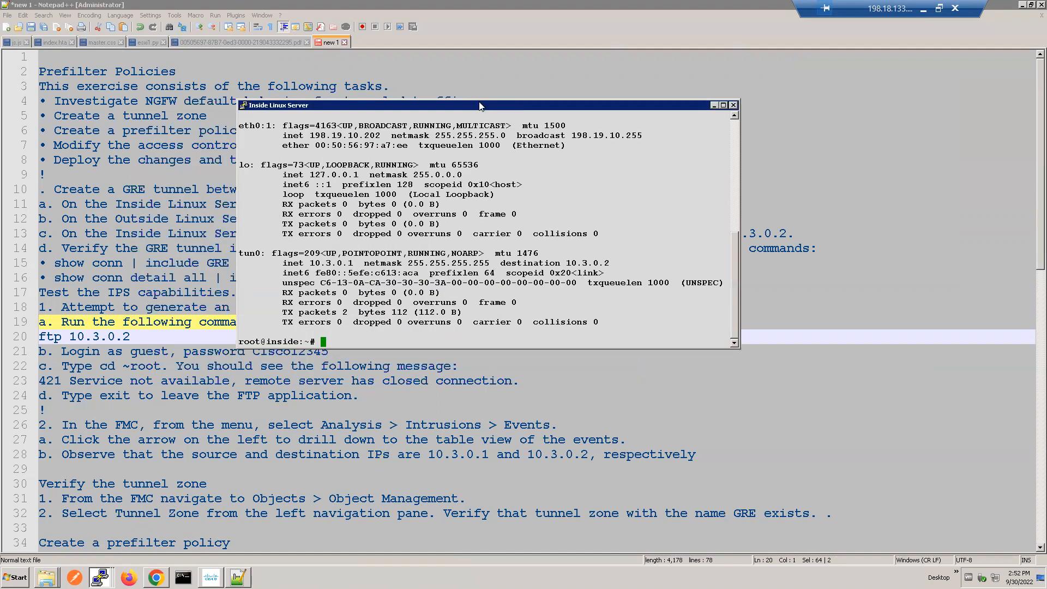
pyautogui.moveTo(479, 103); pyautogui.dragTo(545, 79)
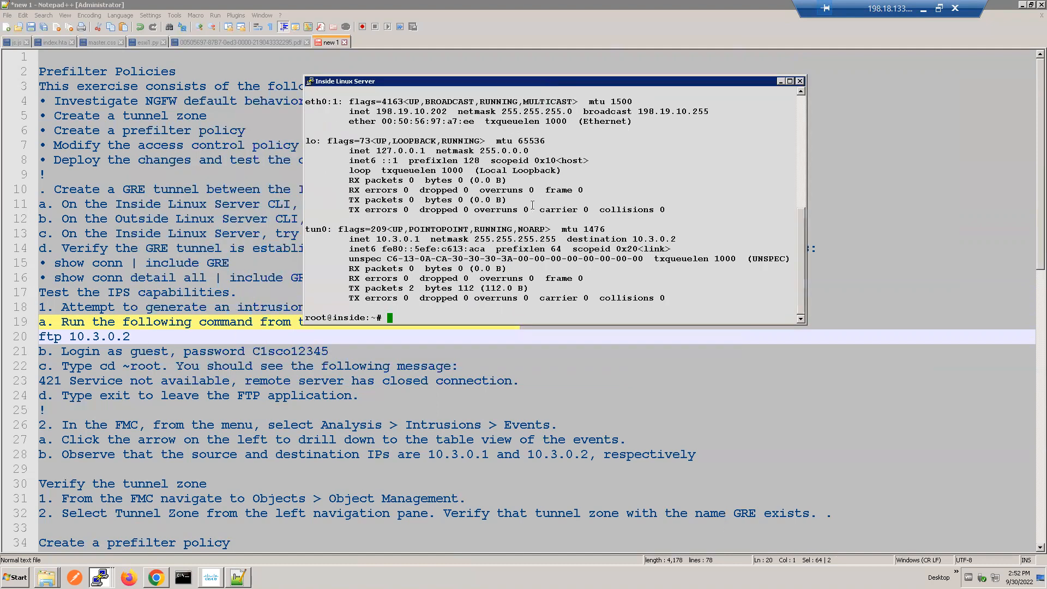
pyautogui.write('ftp 10.3.0.2')
pyautogui.press('Return')
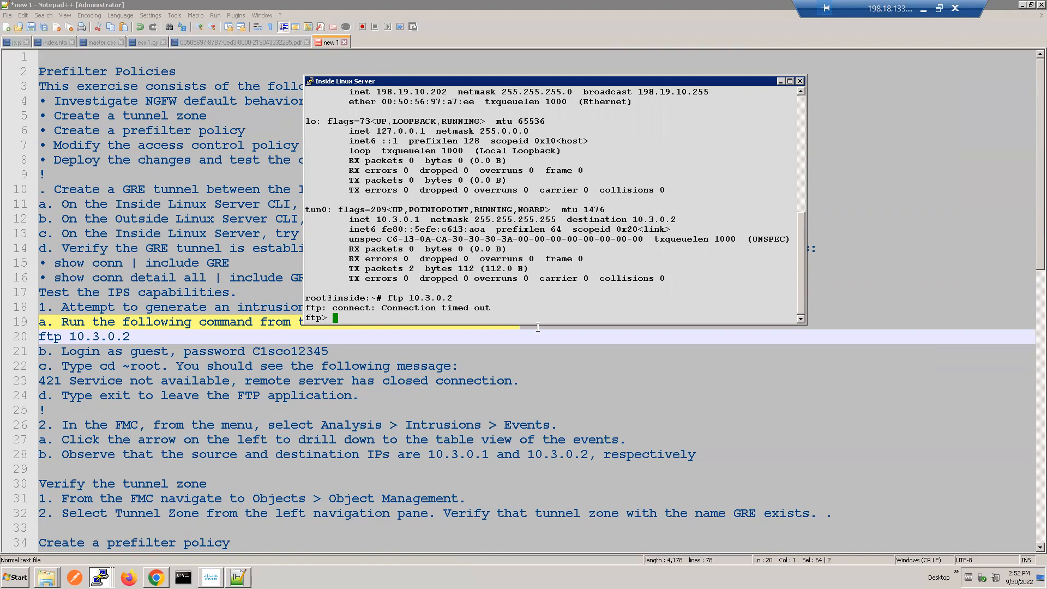
# Step: Run cd ~root at the FTP prompt and leave the FTP application with exit
pyautogui.write('cd ~root')
pyautogui.press('Return')
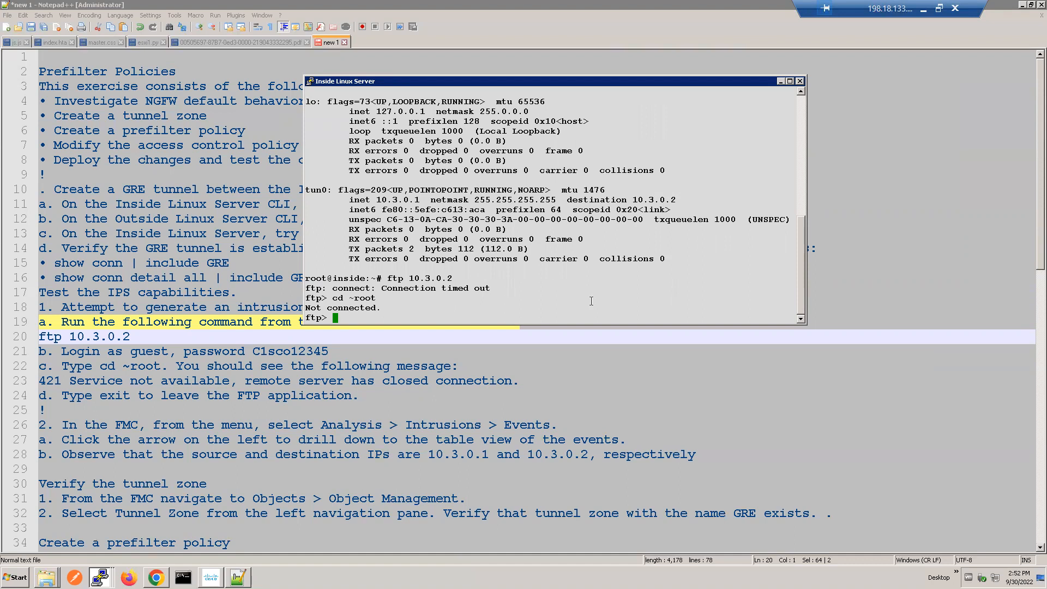
pyautogui.write('exit')
pyautogui.press('Return')
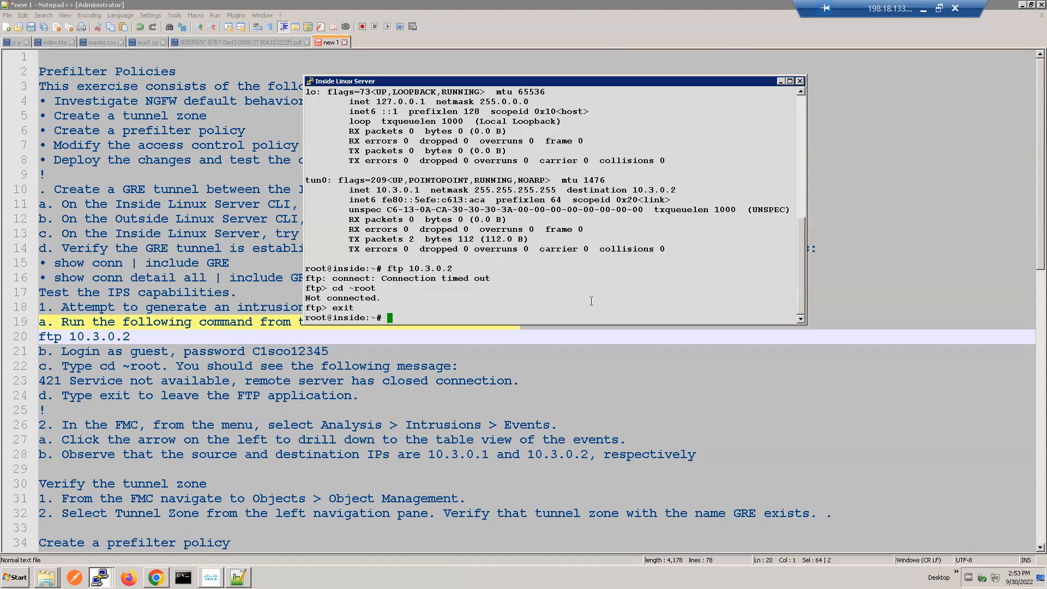
# Step: Retry the FTP connection to 10.3.0.2 from the Inside Linux Server and examine the response
pyautogui.press('Up')
pyautogui.press('Return')
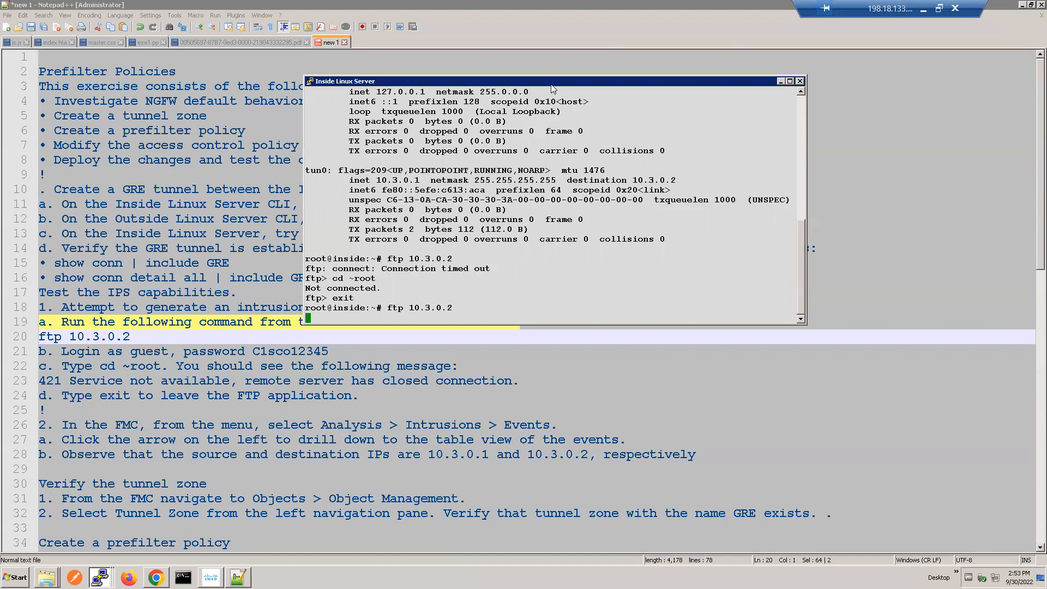
pyautogui.moveTo(550, 84); pyautogui.dragTo(744, 77)
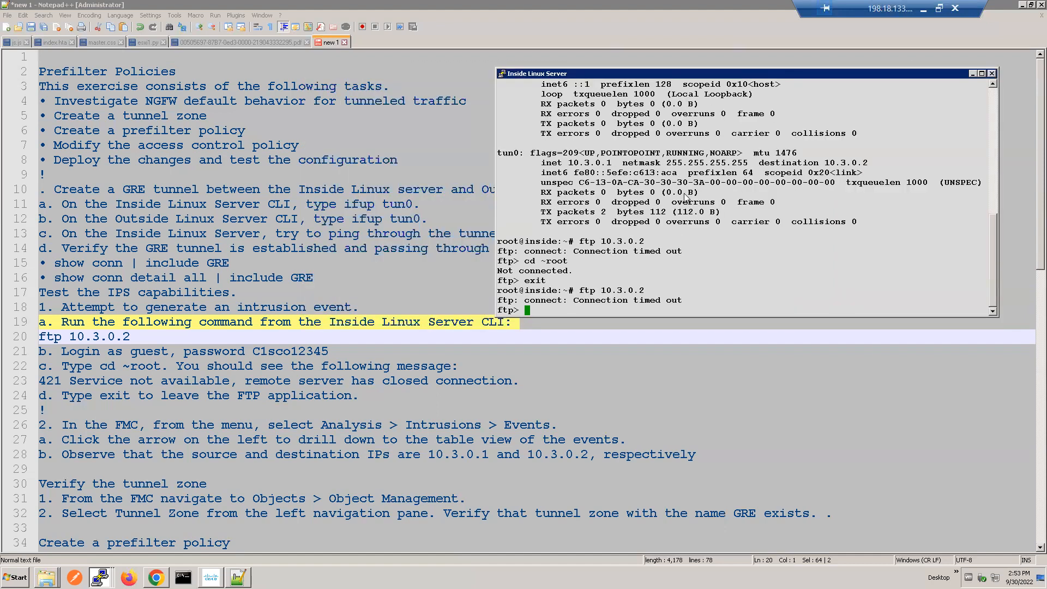
pyautogui.tripleClick(611, 303)
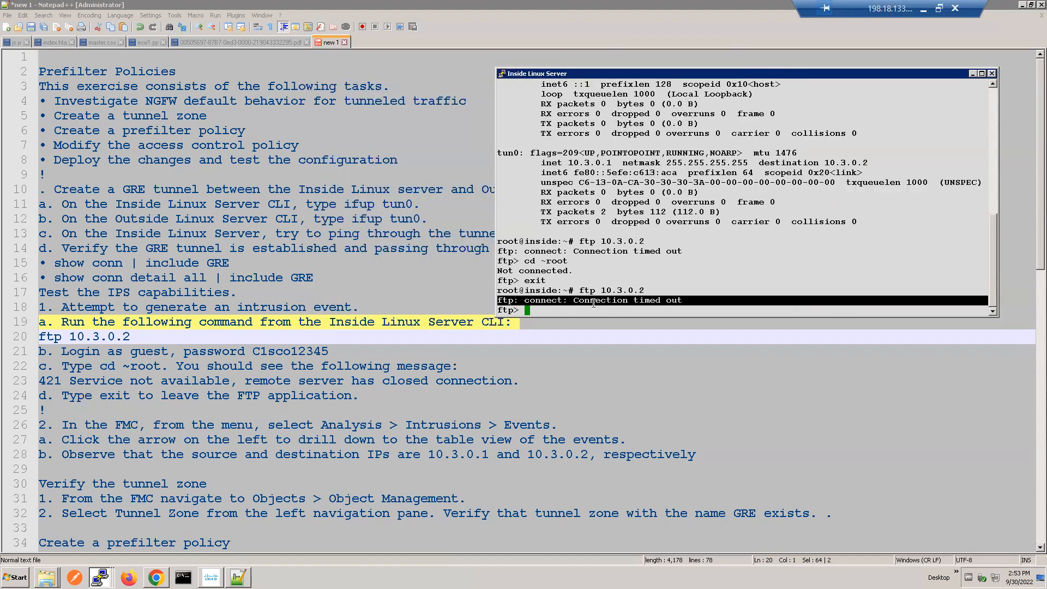
pyautogui.click(598, 296)
pyautogui.doubleClick(608, 291)
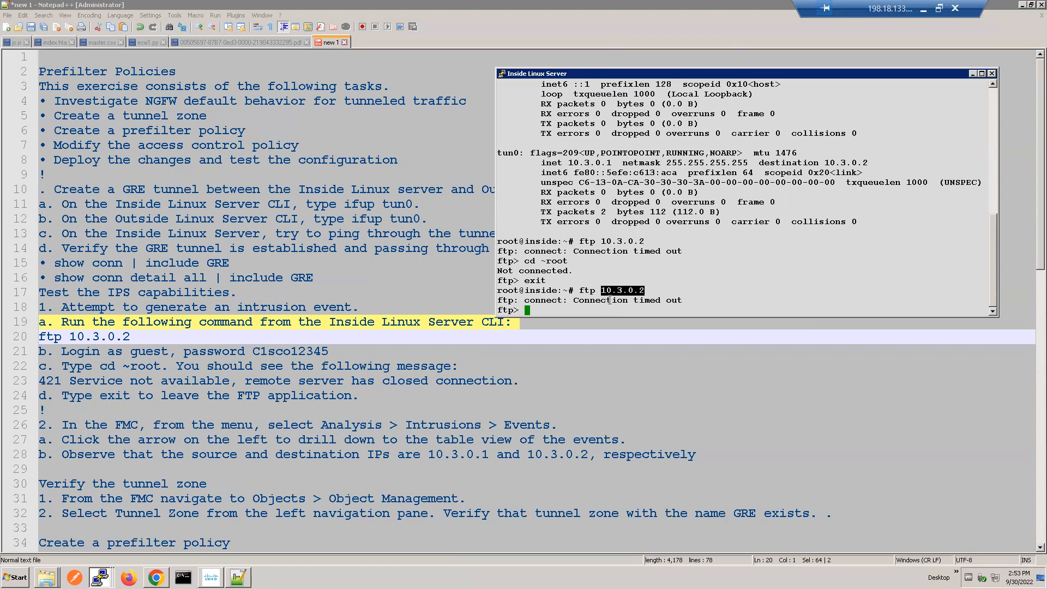
pyautogui.click(666, 237)
# Step: Switch to Firepower Management Center and deploy the pending NGFW_NEW_Polich access control policy changes to NGFW1
pyautogui.click(156, 576)
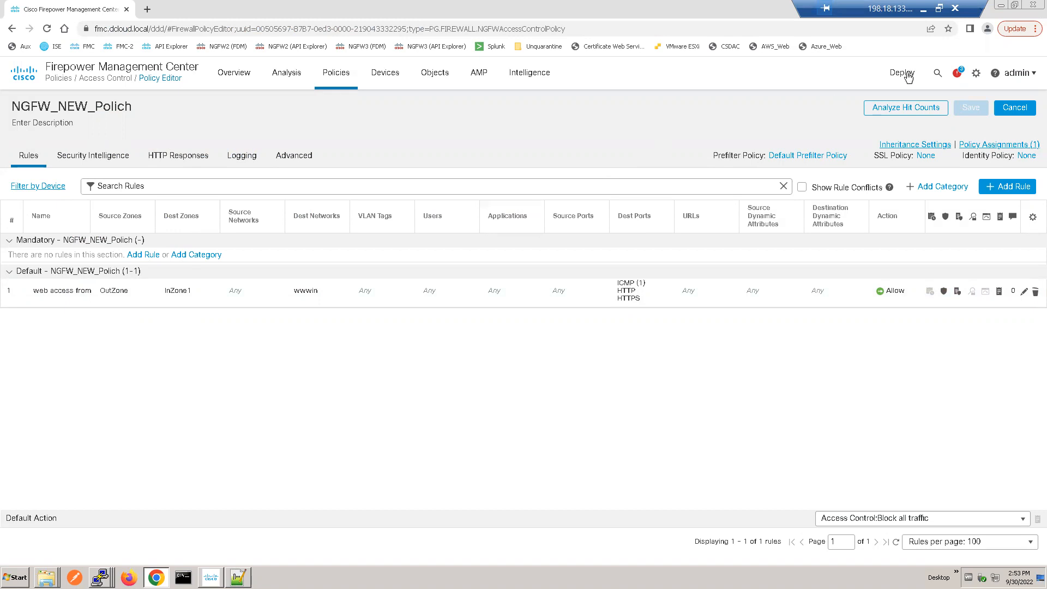
pyautogui.moveTo(879, 82)
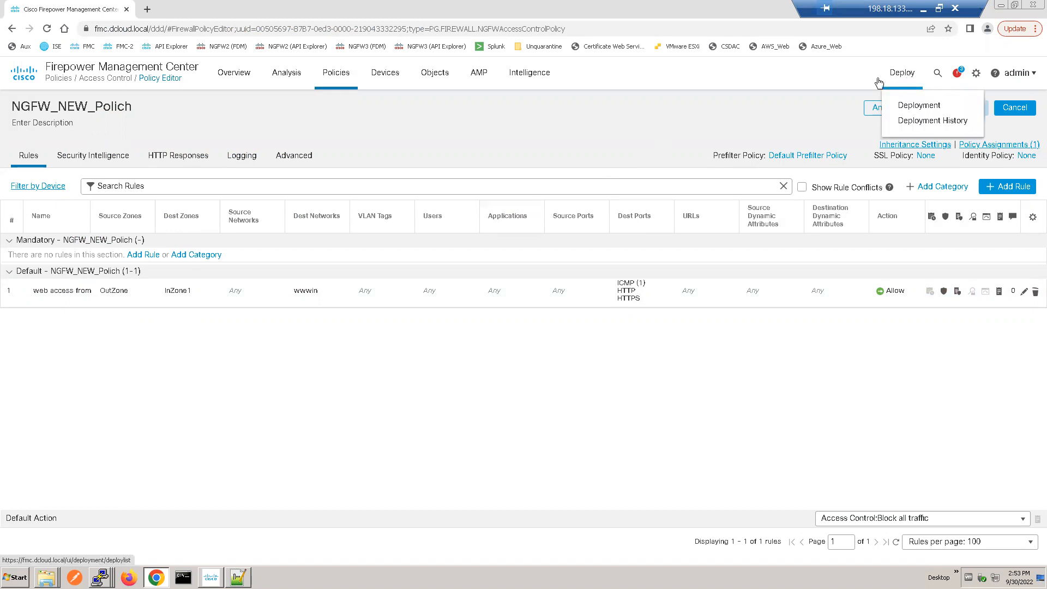
pyautogui.click(915, 107)
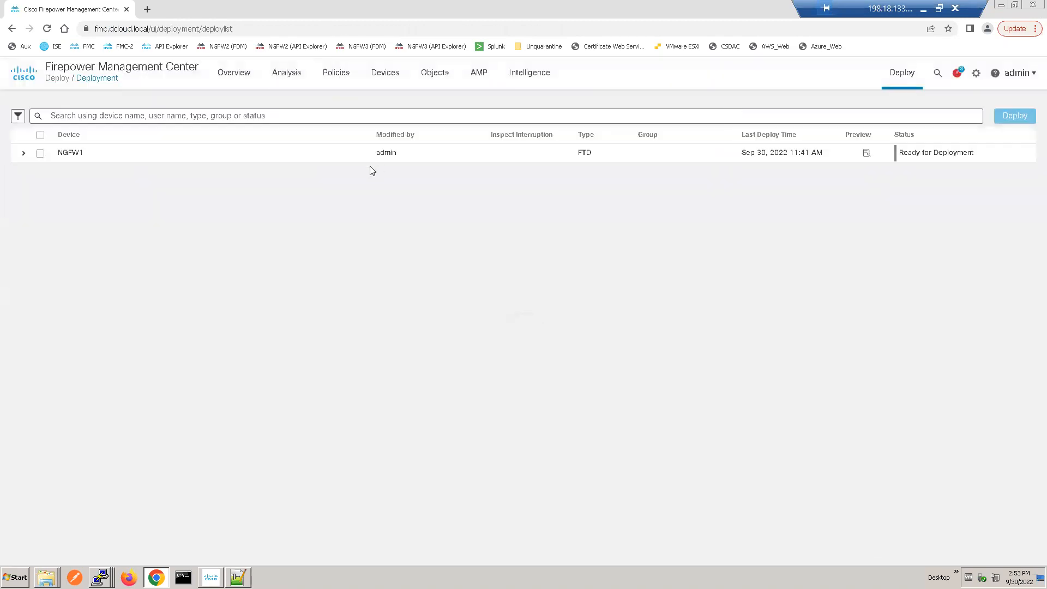
pyautogui.click(39, 154)
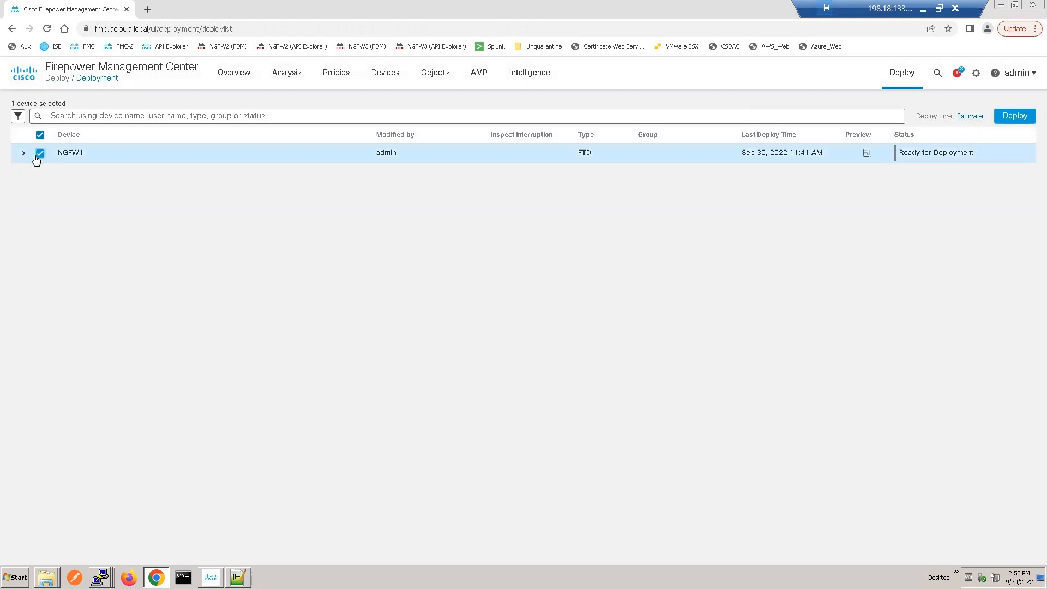
pyautogui.click(24, 154)
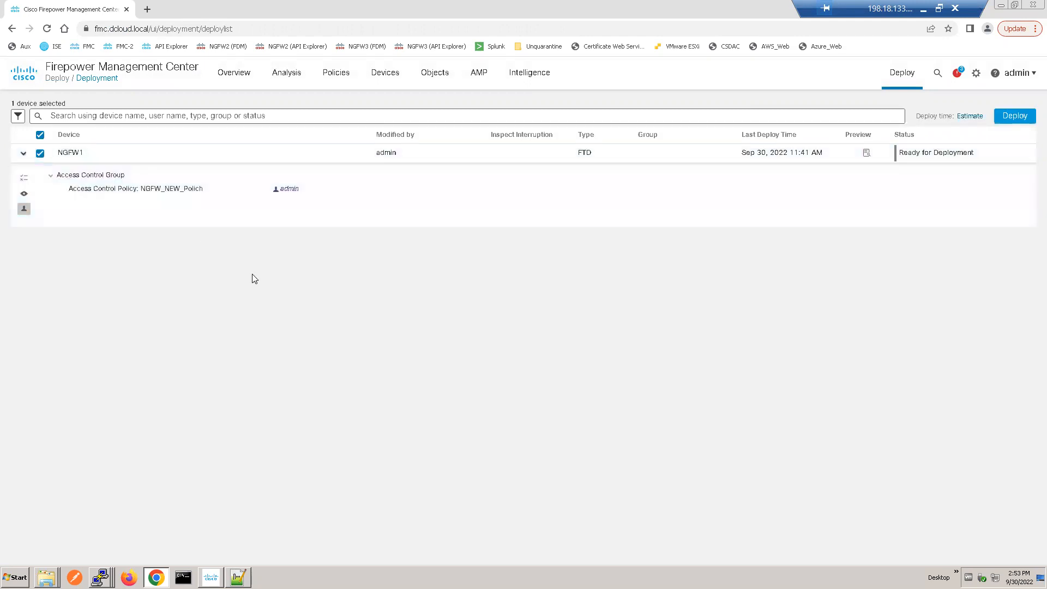
pyautogui.click(1013, 117)
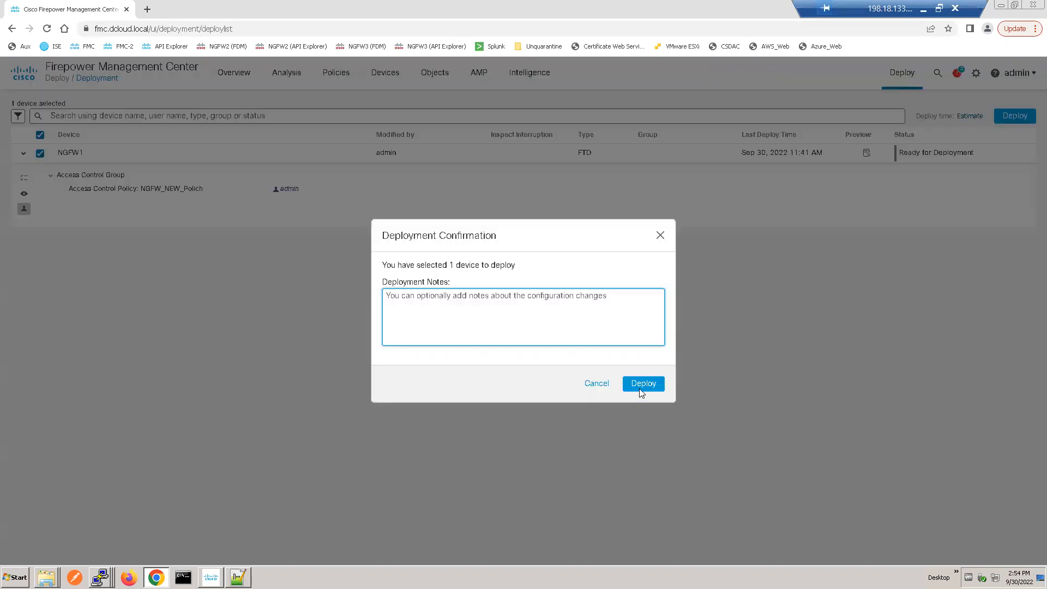
pyautogui.click(640, 389)
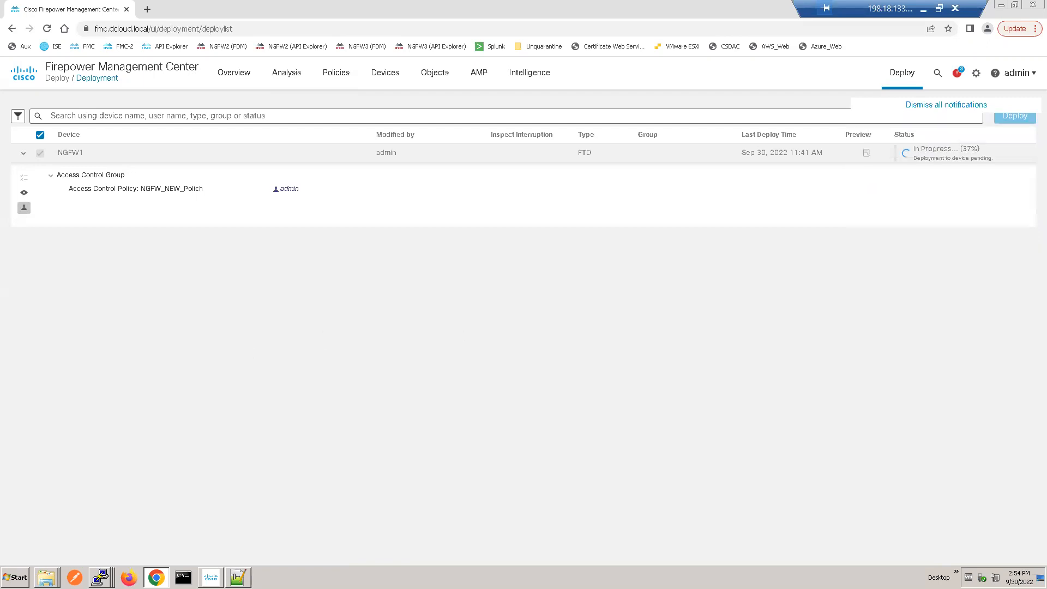
# Step: Switch to the NGFW1 session, run show running-config and examine the policy-map section of the output
pyautogui.click(100, 576)
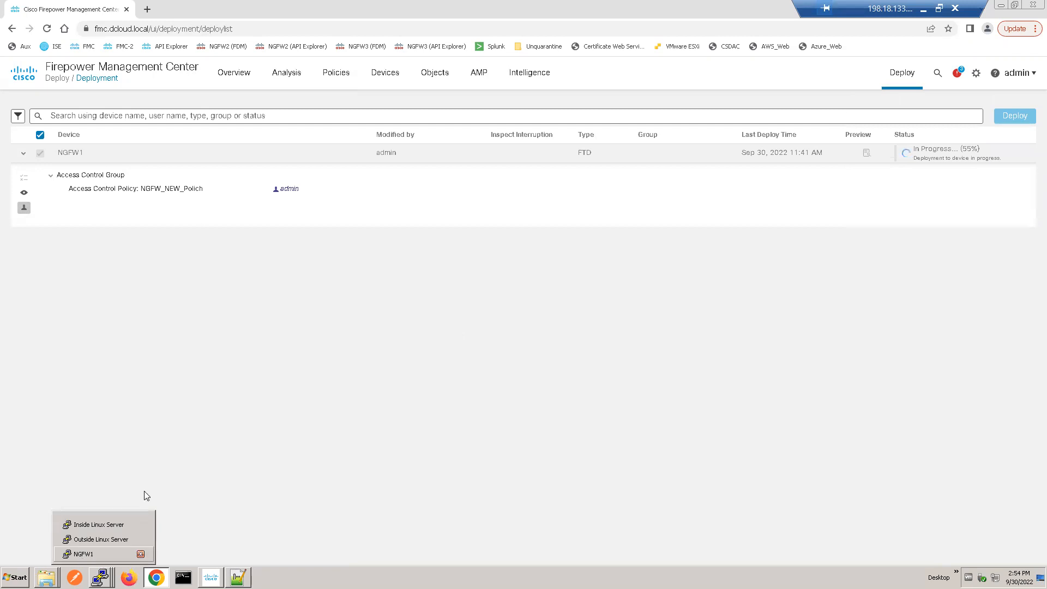
pyautogui.write('sjpw')
pyautogui.press('BackSpace')
pyautogui.press('BackSpace')
pyautogui.press('BackSpace')
pyautogui.press('BackSpace')
pyautogui.write('show run')
pyautogui.press('Tab')
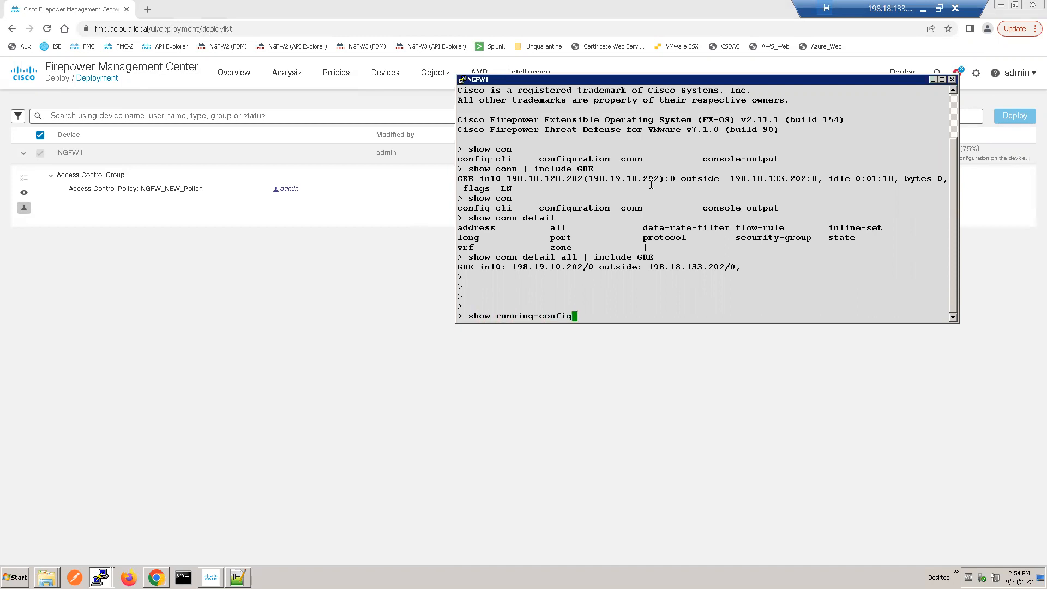
pyautogui.press('Return')
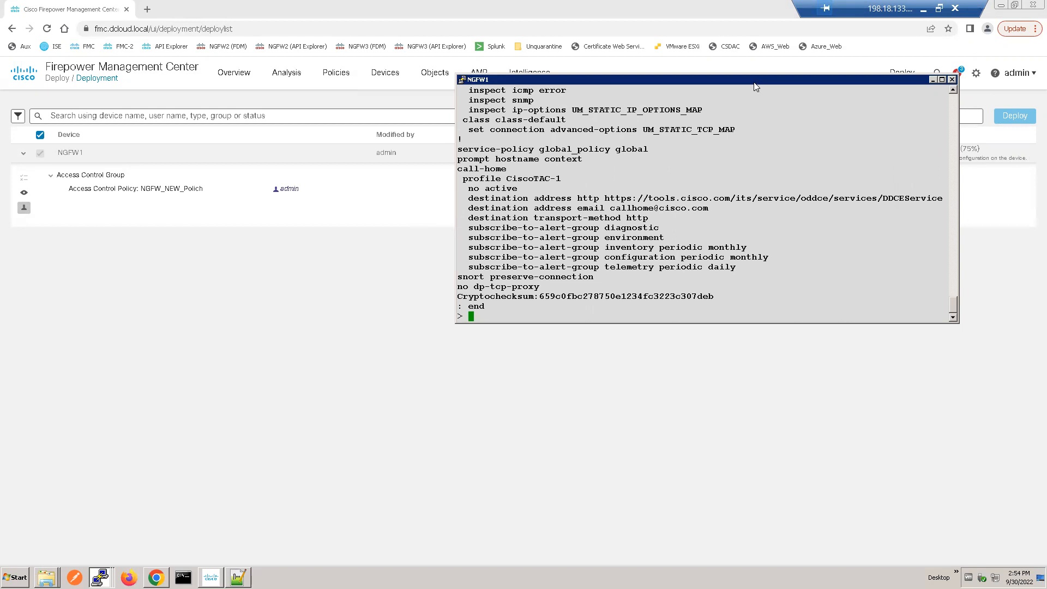
pyautogui.moveTo(755, 86); pyautogui.dragTo(616, 99)
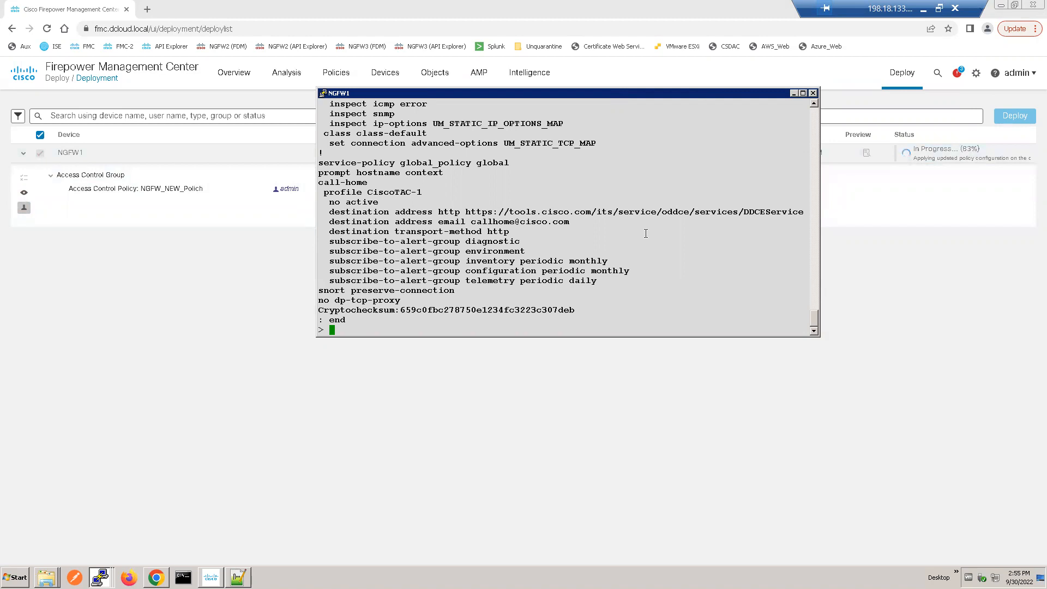
pyautogui.scroll(8, 814, 125)
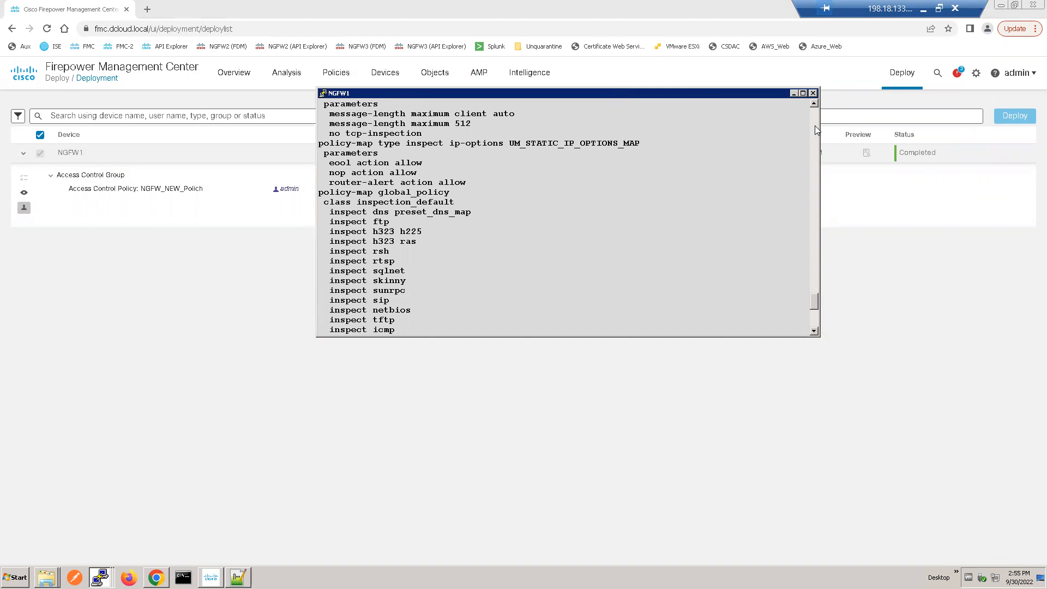
pyautogui.click(815, 125)
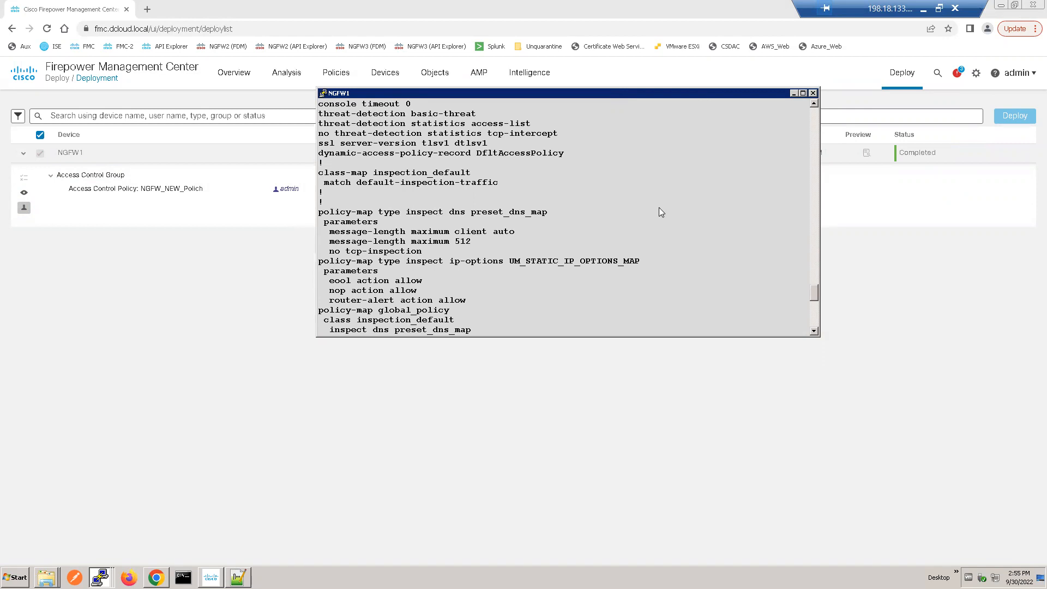
# Step: Run show running-config on NGFW1 again after the deployment
pyautogui.press('Return')
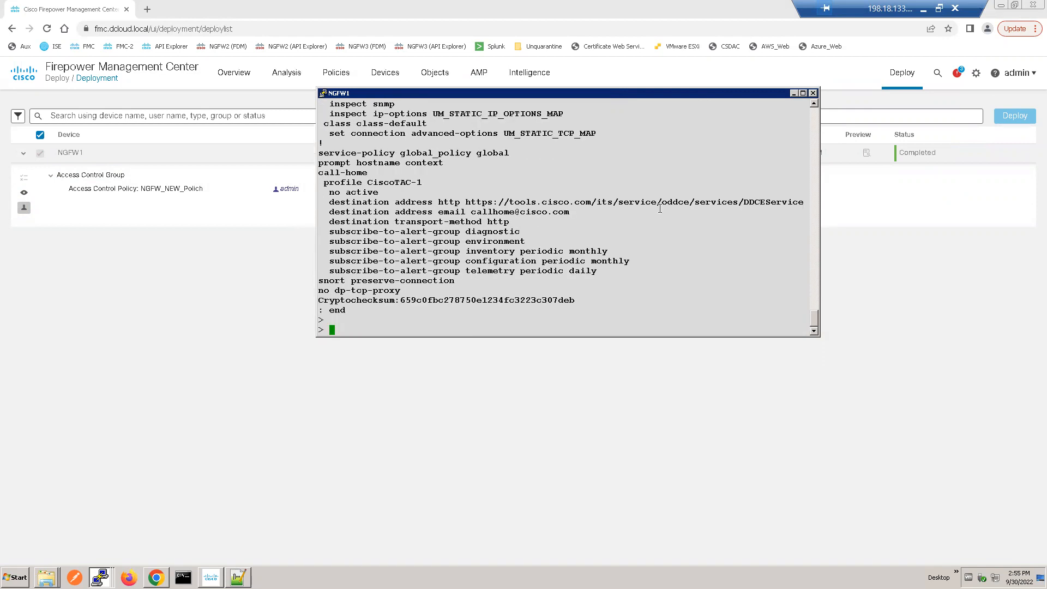
pyautogui.press('Up')
pyautogui.press('Return')
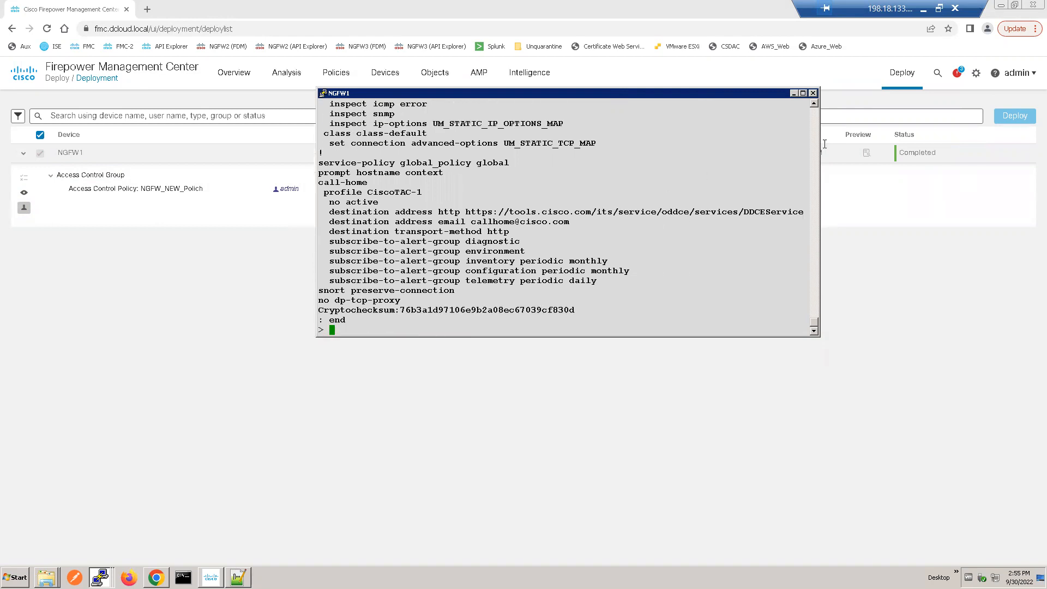
# Step: Examine the NGFW1 running configuration from the service-policy line back up to the CSM_FW_ACL_ prefilter and access policy entries
pyautogui.tripleClick(448, 163)
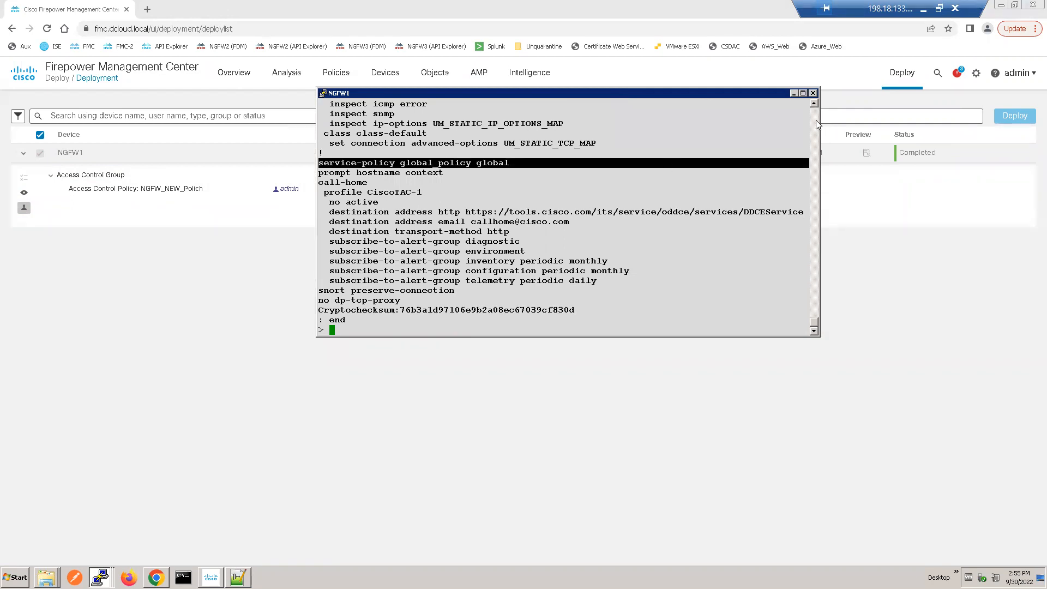
pyautogui.scroll(4, 817, 122)
pyautogui.scroll(4, 816, 123)
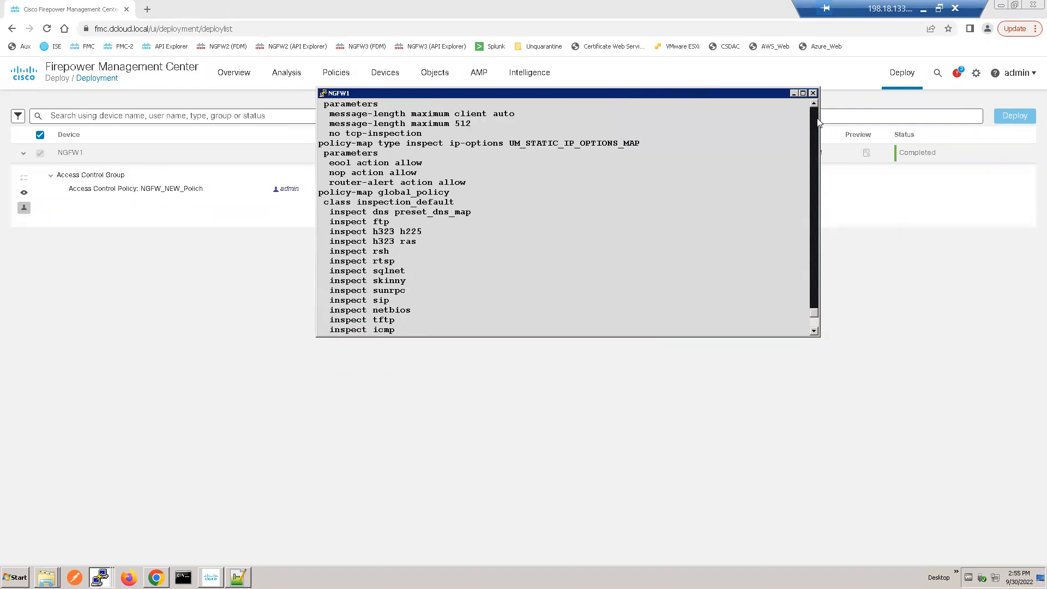
pyautogui.scroll(4, 816, 122)
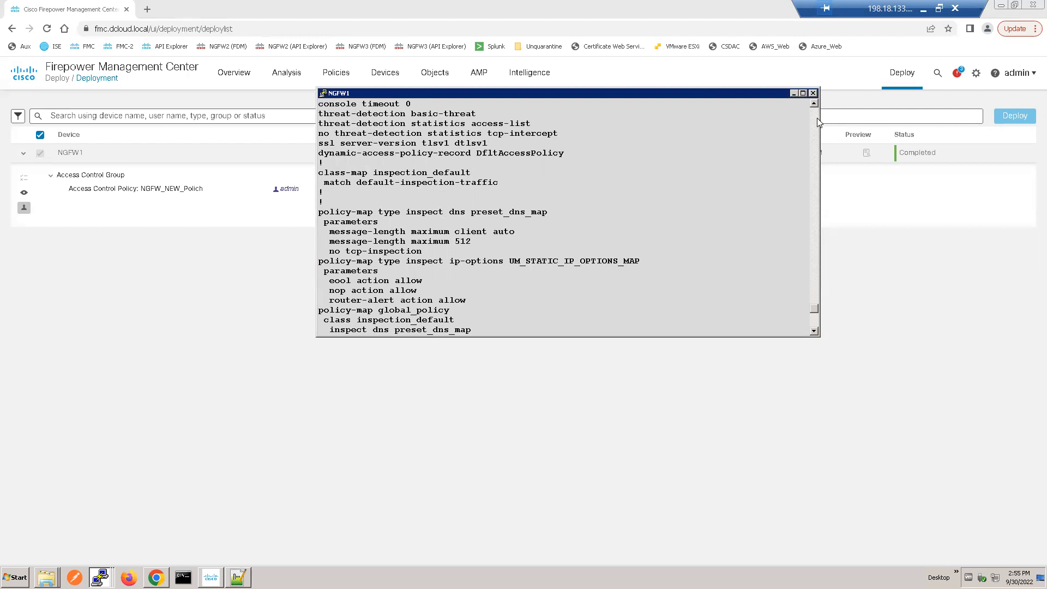
pyautogui.scroll(4, 816, 122)
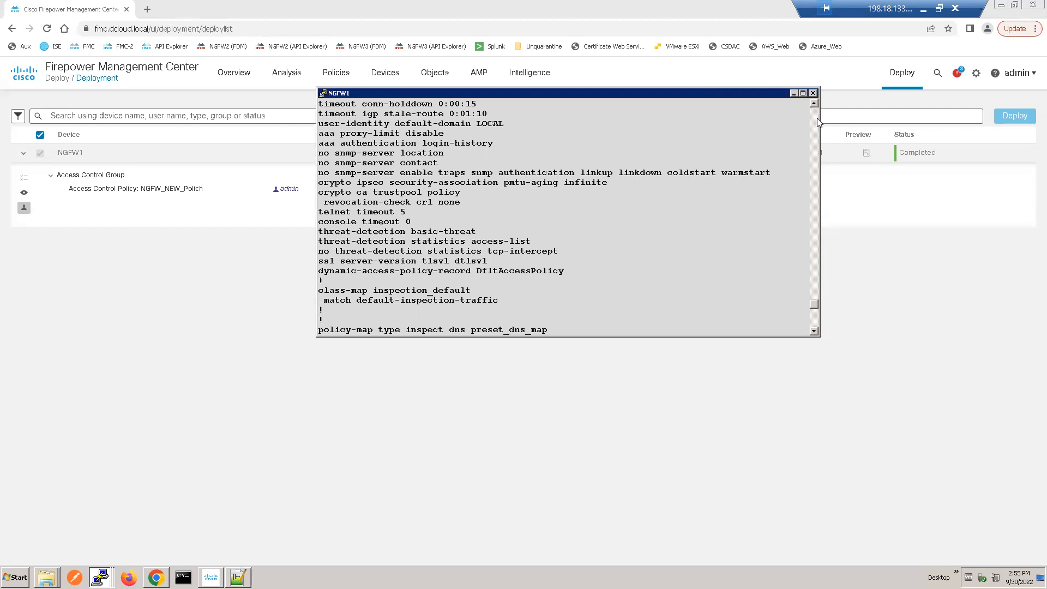
pyautogui.scroll(4, 816, 122)
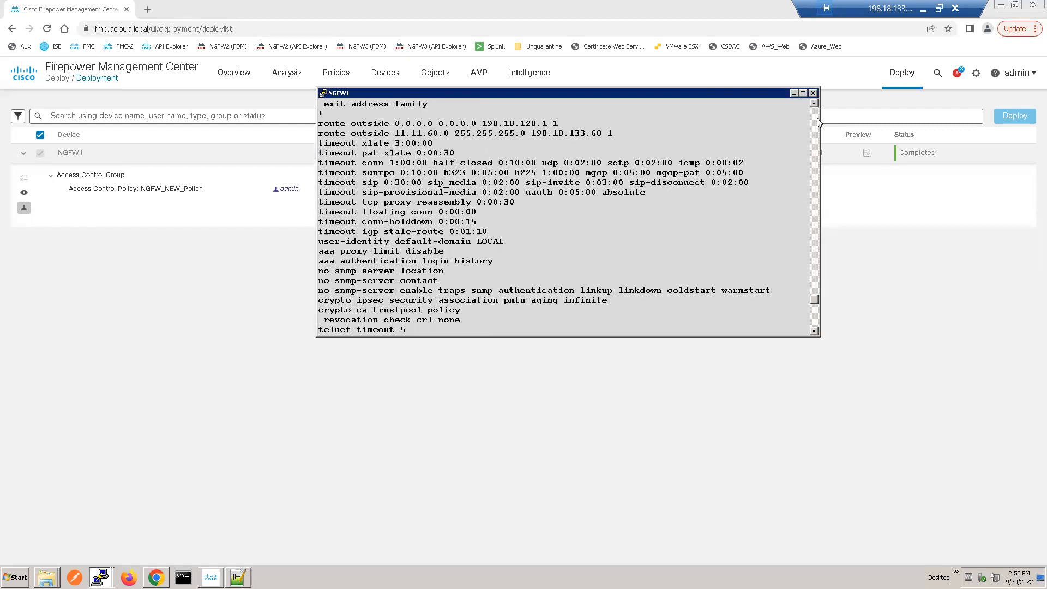
pyautogui.scroll(4, 816, 122)
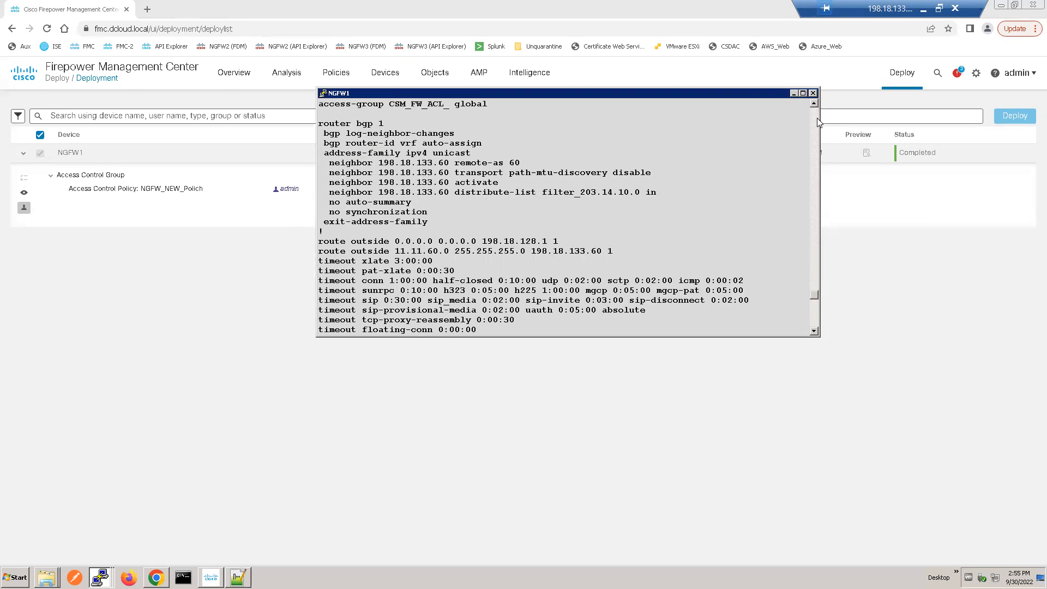
pyautogui.scroll(4, 816, 122)
pyautogui.scroll(4, 816, 122)
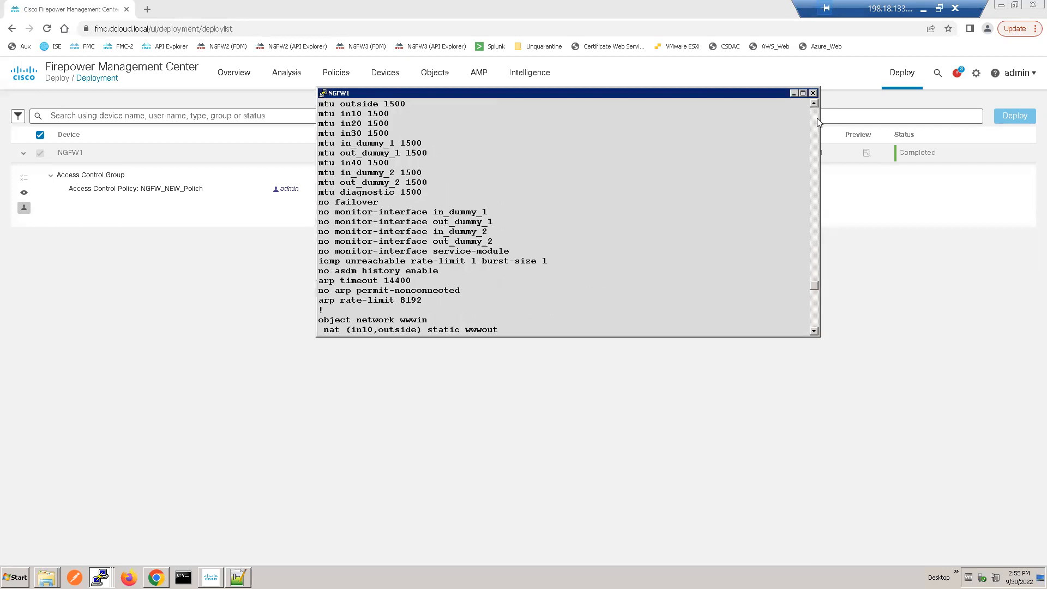
pyautogui.scroll(15, 817, 122)
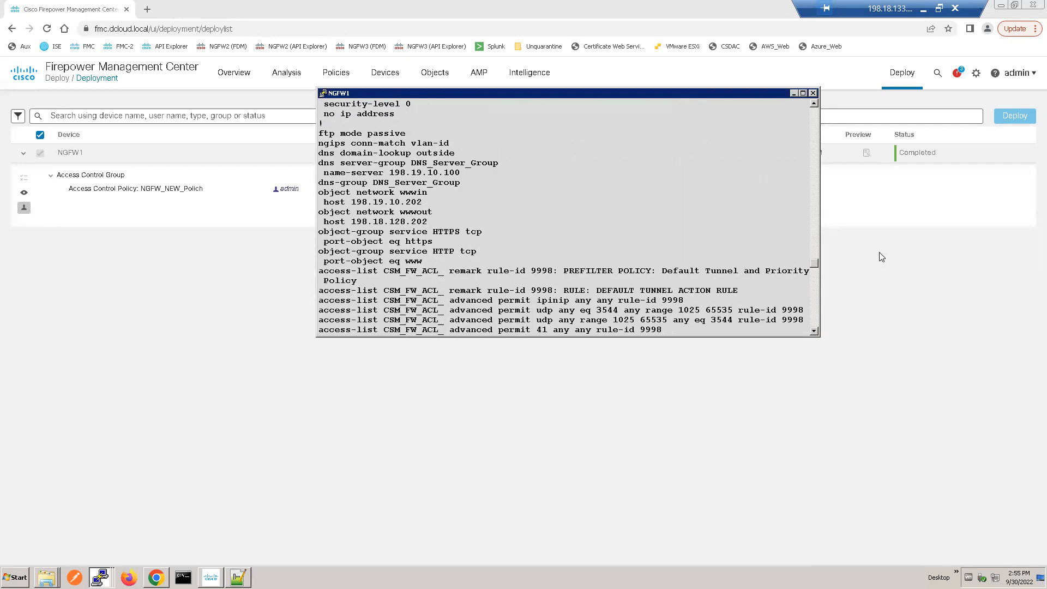
pyautogui.click(813, 331)
pyautogui.click(812, 331)
pyautogui.click(812, 331)
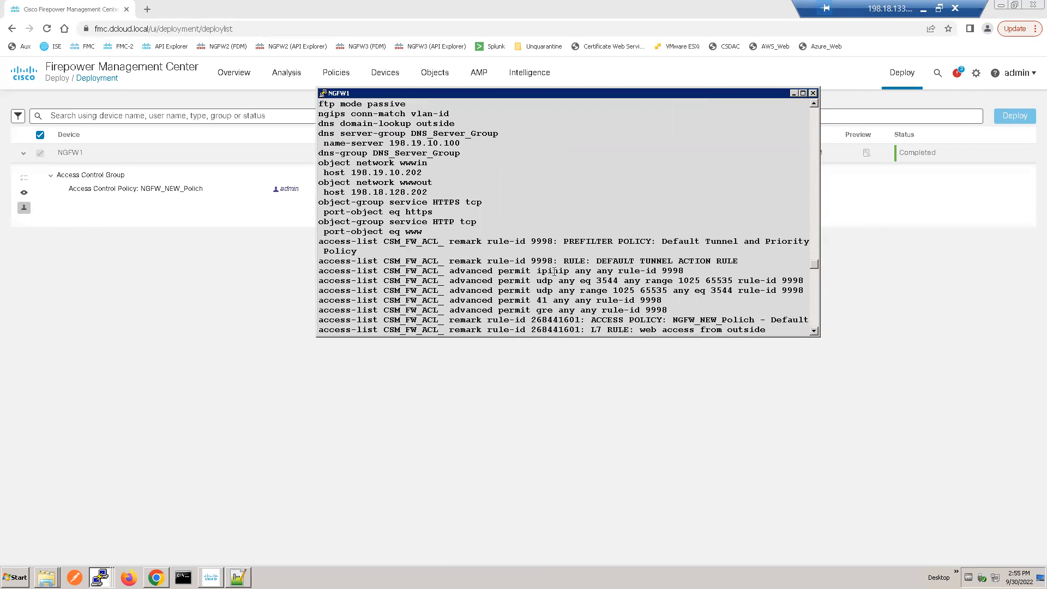
pyautogui.rightClick(499, 249)
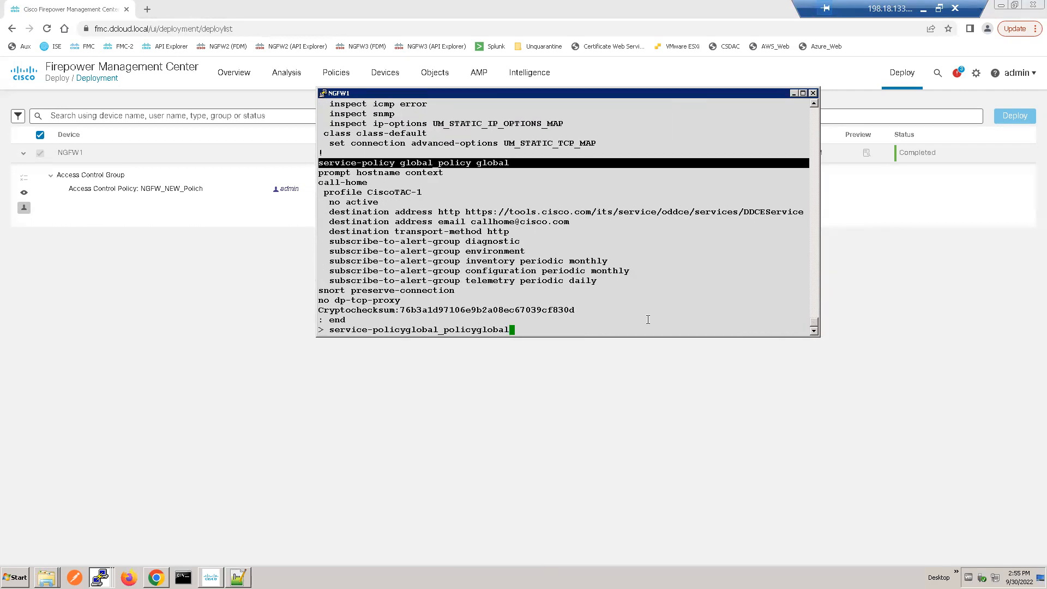
pyautogui.click(551, 127)
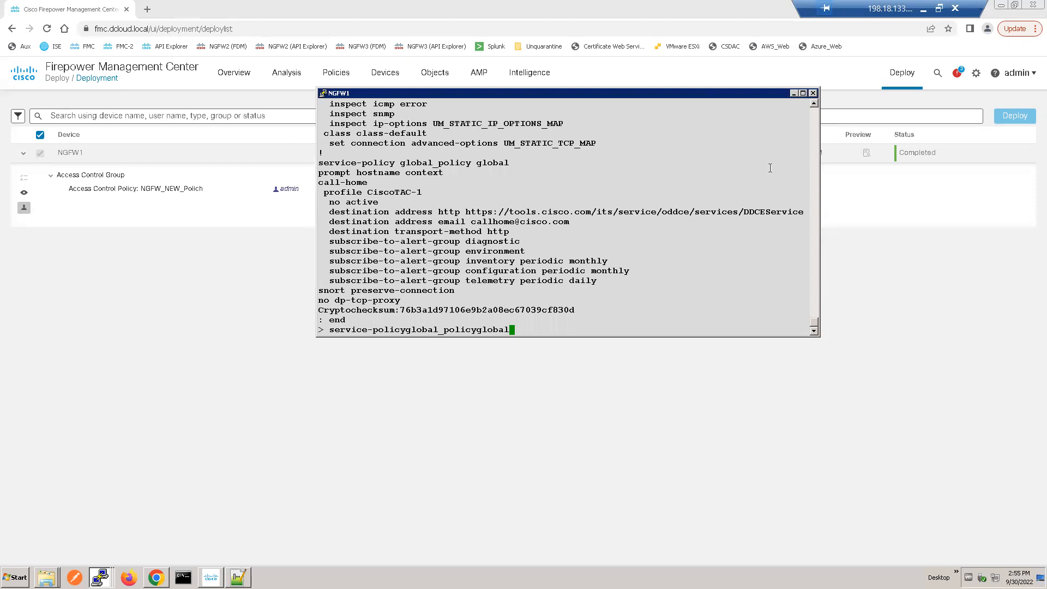
# Step: Switch to Firepower Management Center, open the NGFW_NEW_Polich access control policy and select its web access rule for review
pyautogui.click(883, 216)
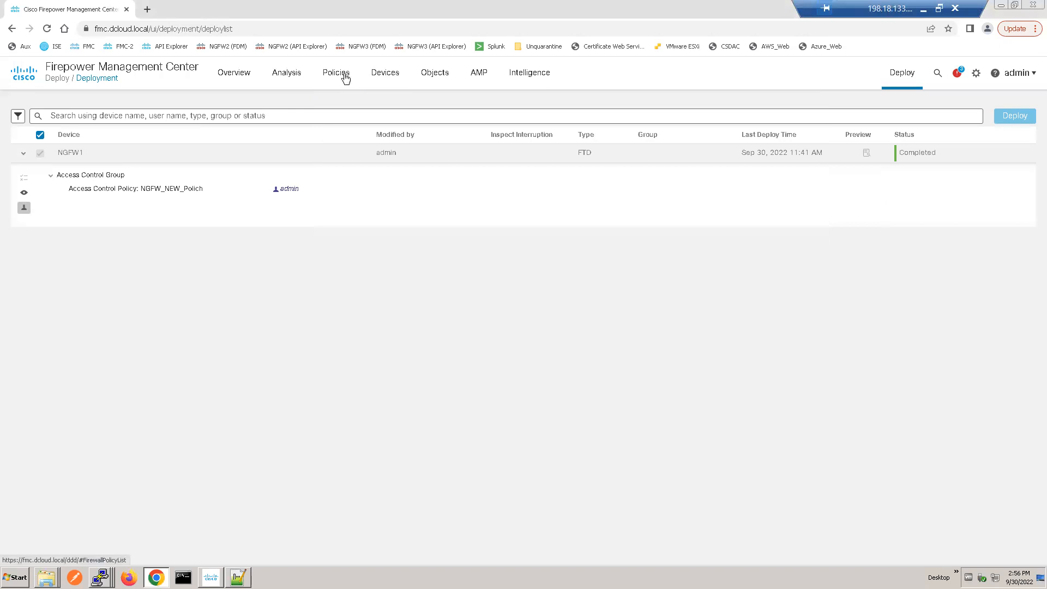
pyautogui.moveTo(345, 79)
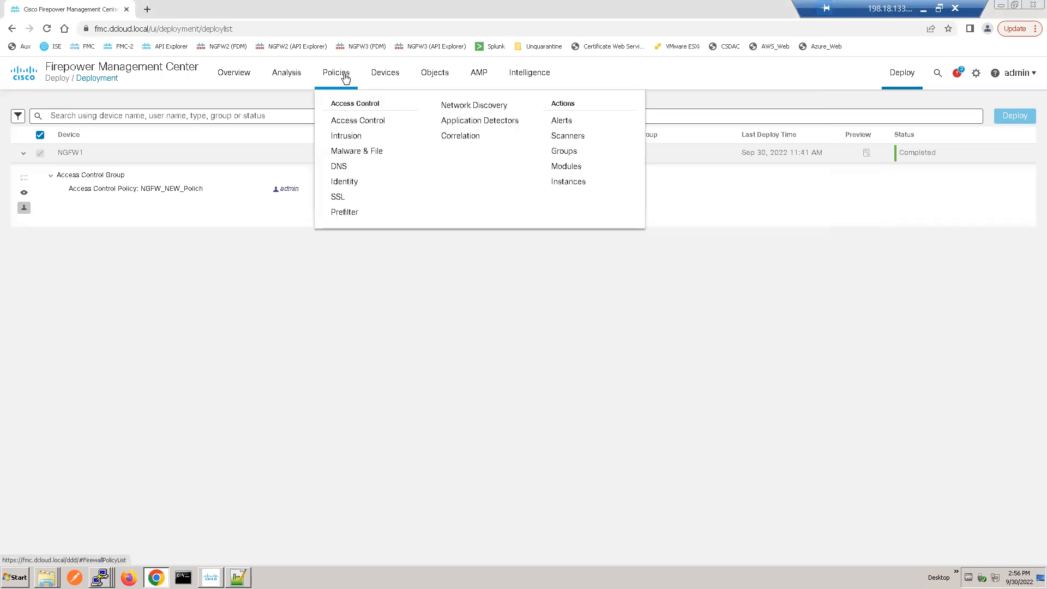
pyautogui.click(359, 124)
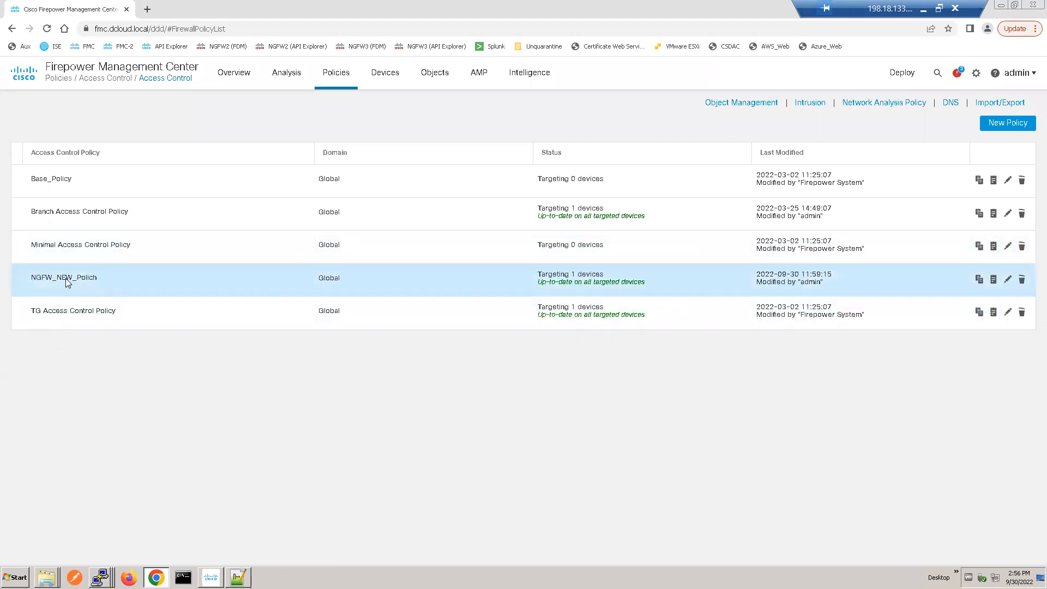
pyautogui.click(65, 279)
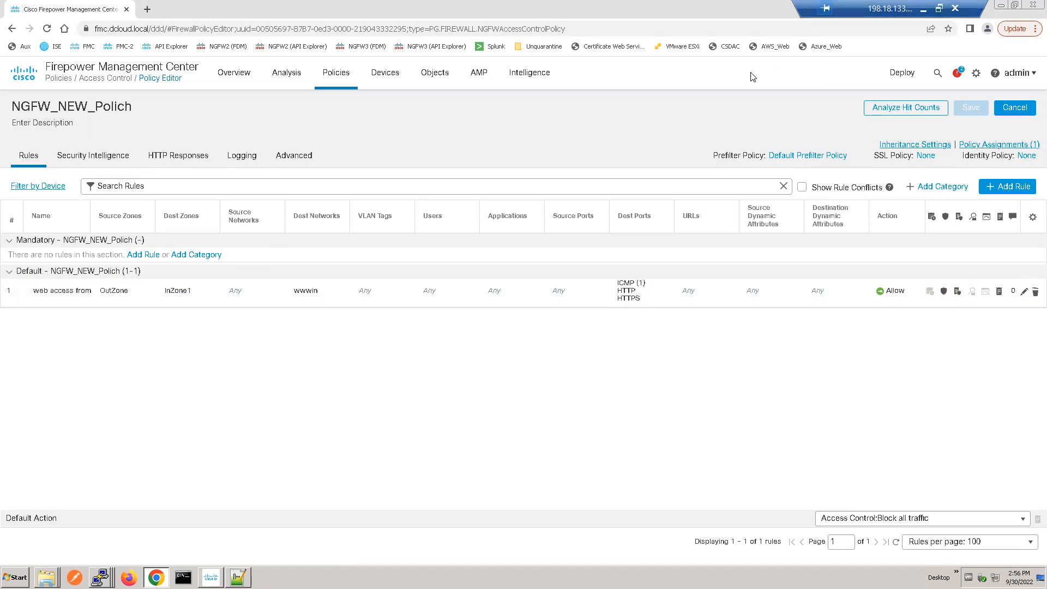
pyautogui.click(170, 295)
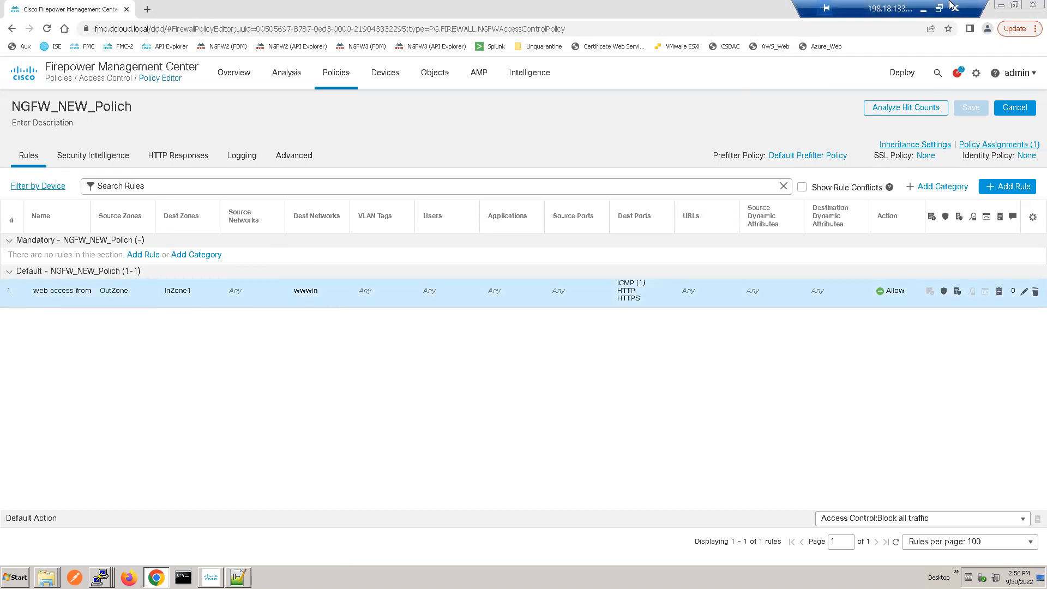
pyautogui.click(923, 9)
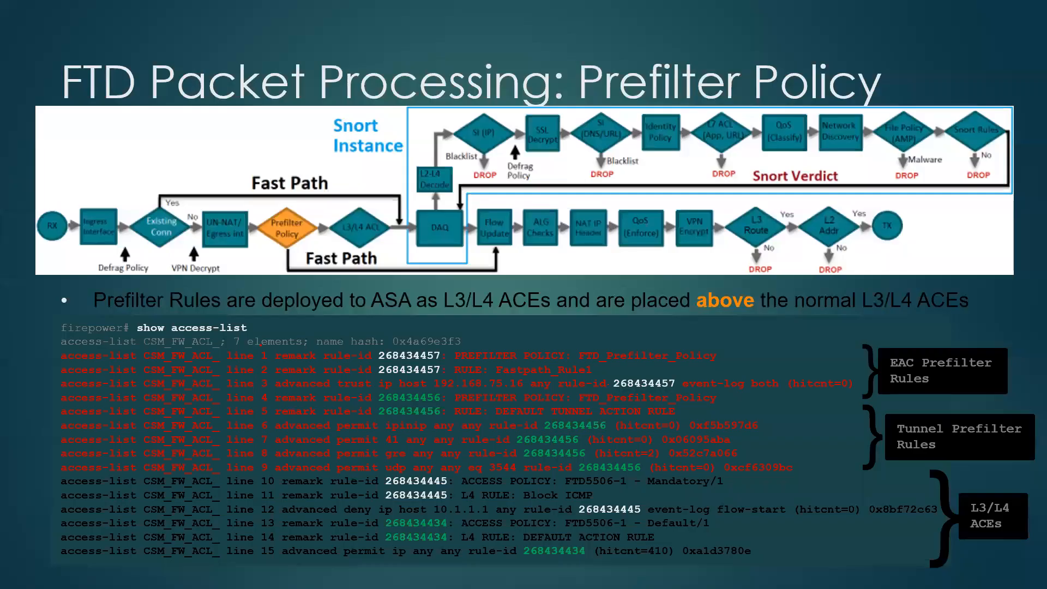
pyautogui.press('Left')
pyautogui.press('Left')
pyautogui.press('Left')
pyautogui.press('Left')
pyautogui.press('Left')
pyautogui.press('Left')
pyautogui.press('Left')
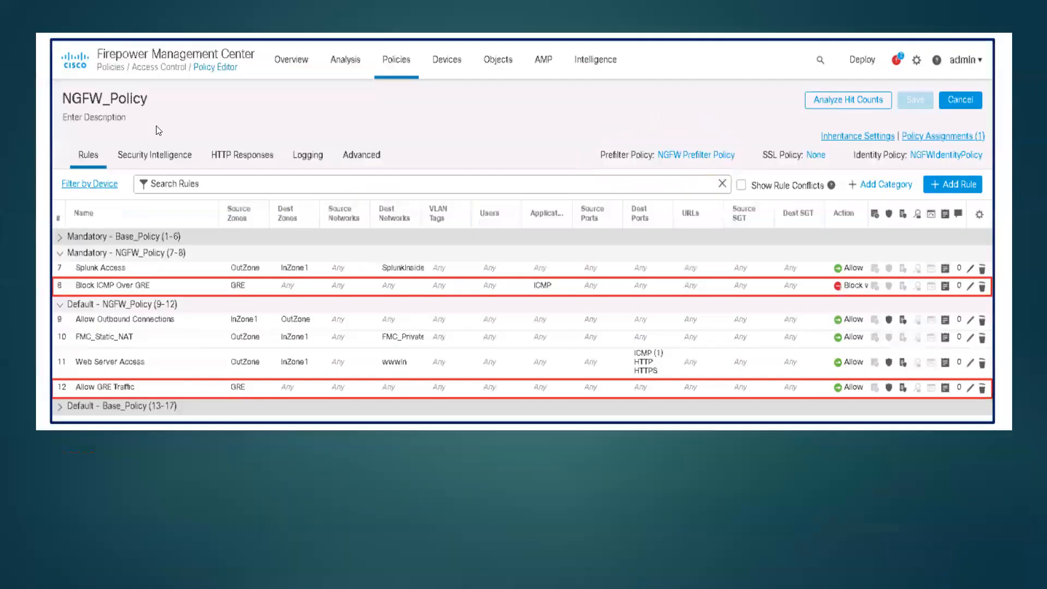
pyautogui.press('Right')
pyautogui.press('Left')
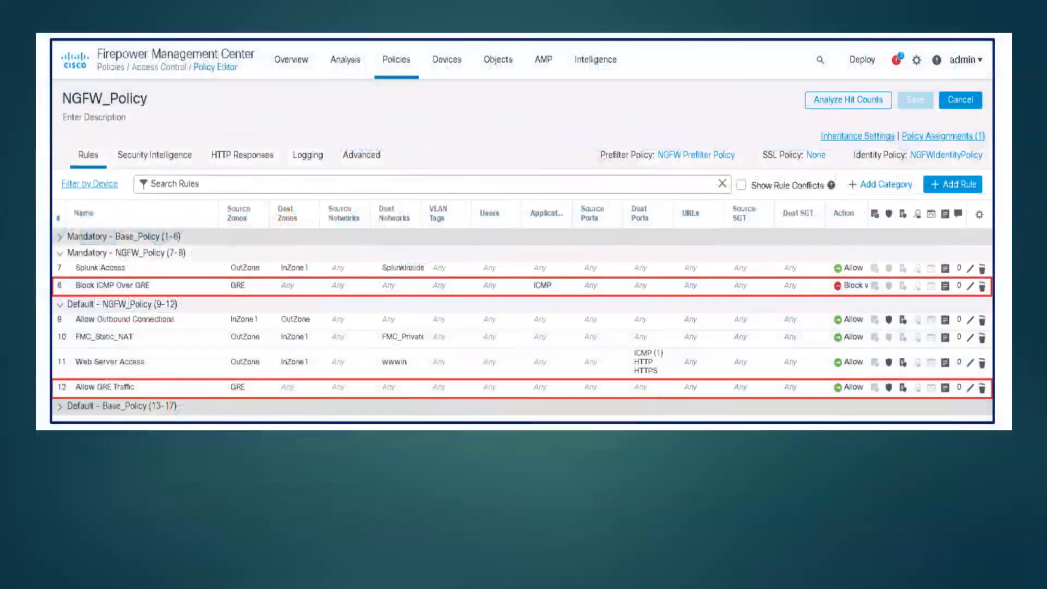
pyautogui.press('Right')
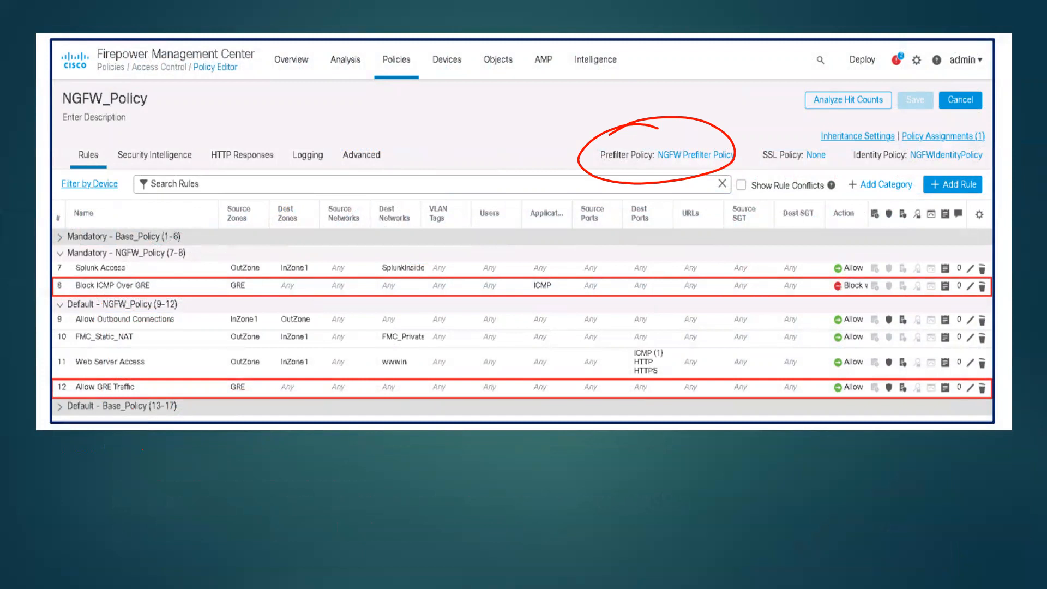
pyautogui.moveTo(44, 319); pyautogui.dragTo(87, 306)
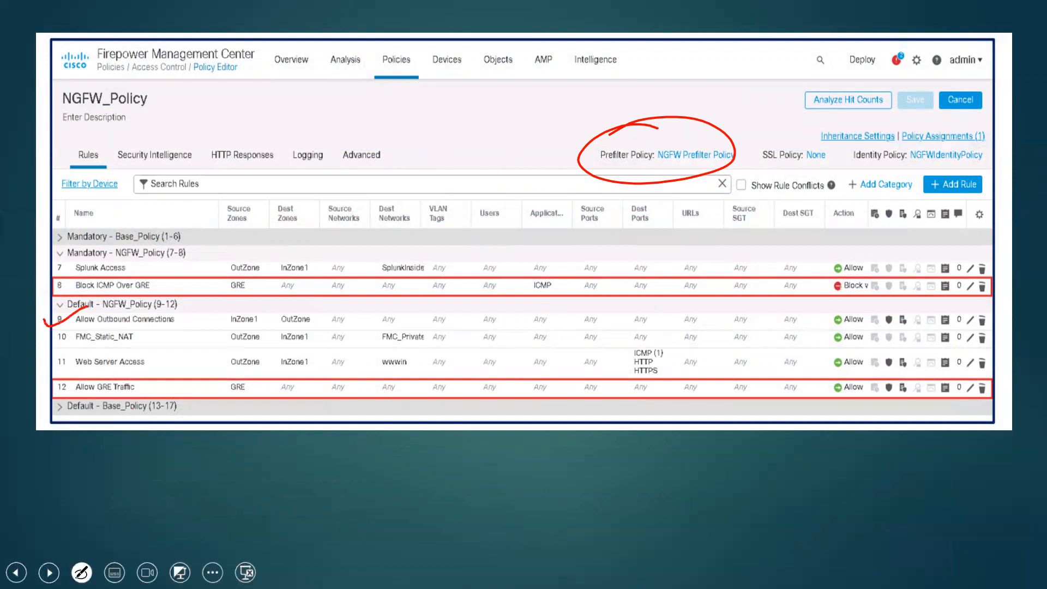
pyautogui.moveTo(186, 315)
pyautogui.mouseDown()
pyautogui.moveTo(221, 302)
pyautogui.moveTo(218, 321)
pyautogui.mouseUp()
pyautogui.moveTo(88, 322); pyautogui.dragTo(188, 327)
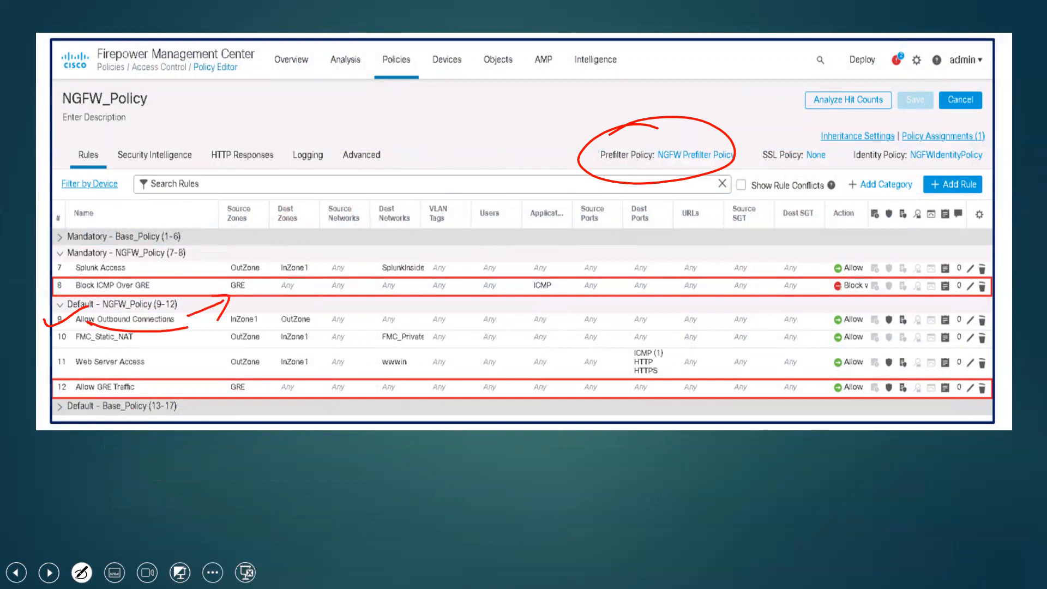
pyautogui.moveTo(232, 301)
pyautogui.mouseDown()
pyautogui.moveTo(266, 291)
pyautogui.moveTo(302, 304)
pyautogui.mouseUp()
pyautogui.moveTo(164, 371); pyautogui.dragTo(173, 369)
pyautogui.moveTo(574, 366); pyautogui.dragTo(588, 359)
pyautogui.moveTo(44, 362); pyautogui.dragTo(89, 339)
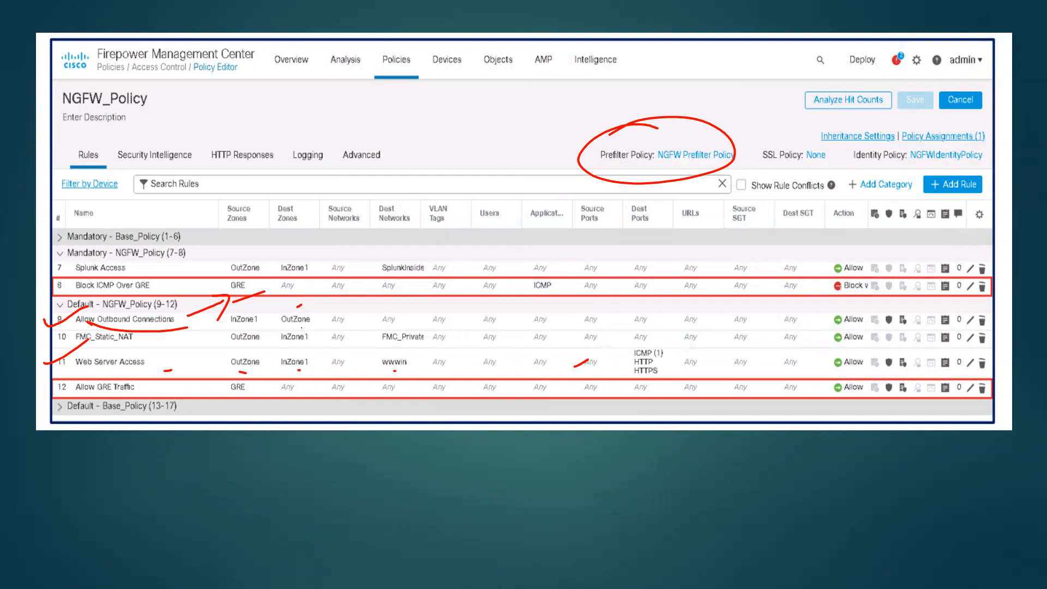
# Step: Switch to the Firepower Management Center remote desktop and start a new NGFW_NEW_Polich rule named "allow web access outboutnd"
pyautogui.press('super')
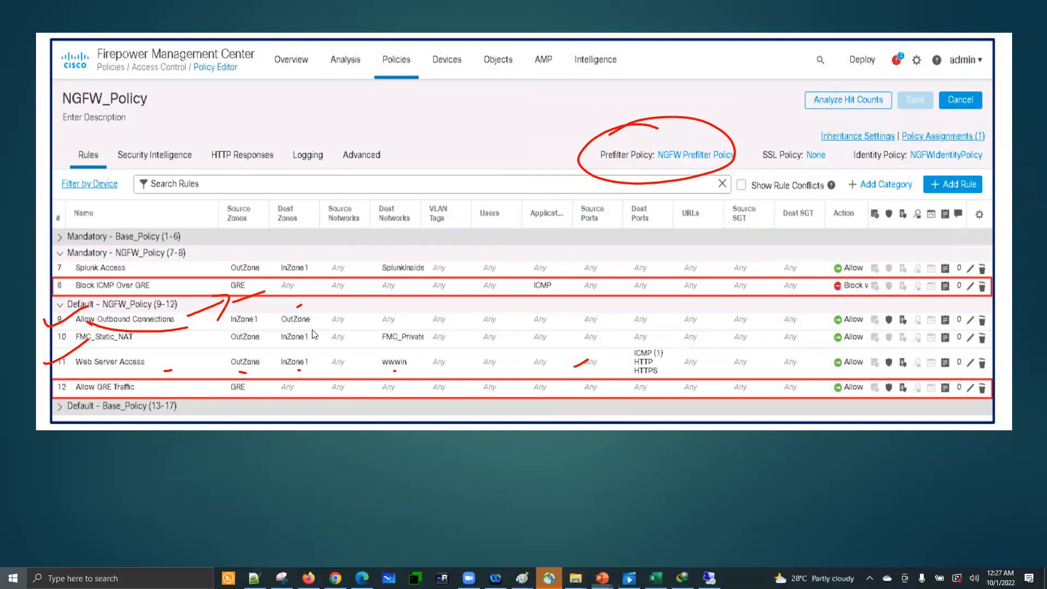
pyautogui.moveTo(709, 577)
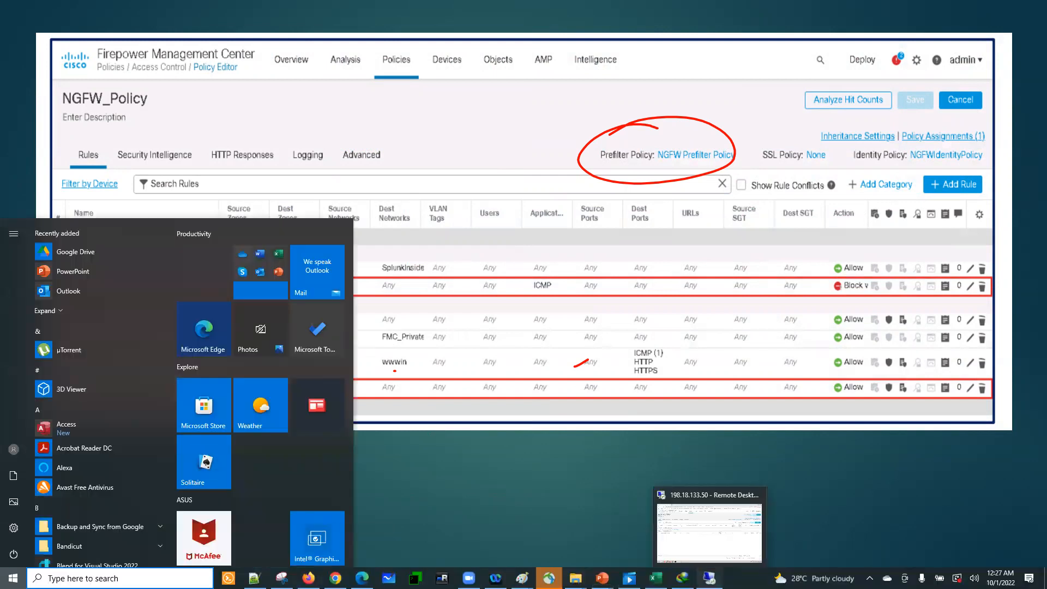
pyautogui.click(711, 529)
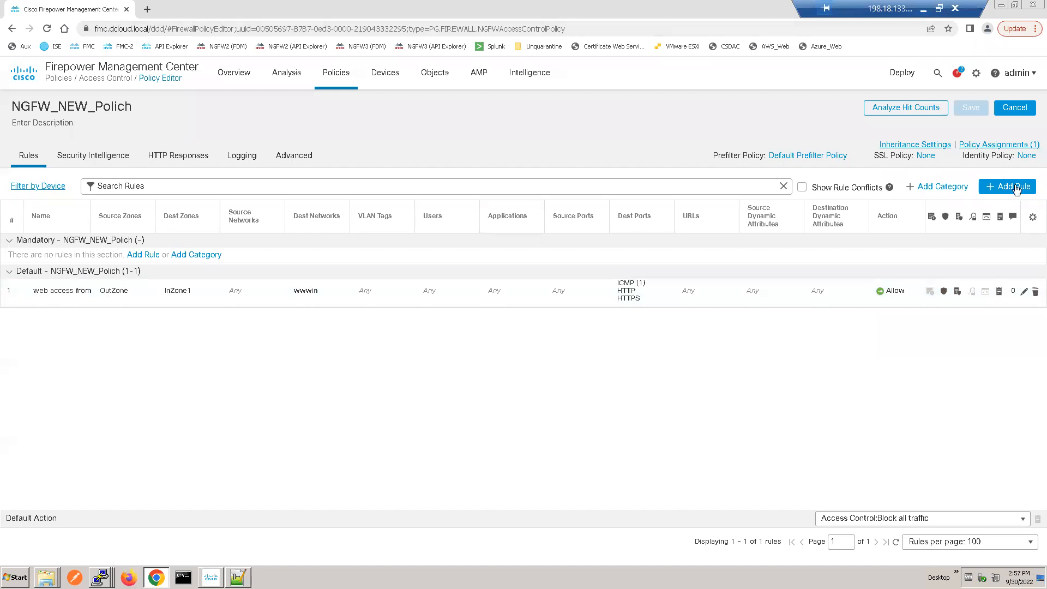
pyautogui.click(981, 187)
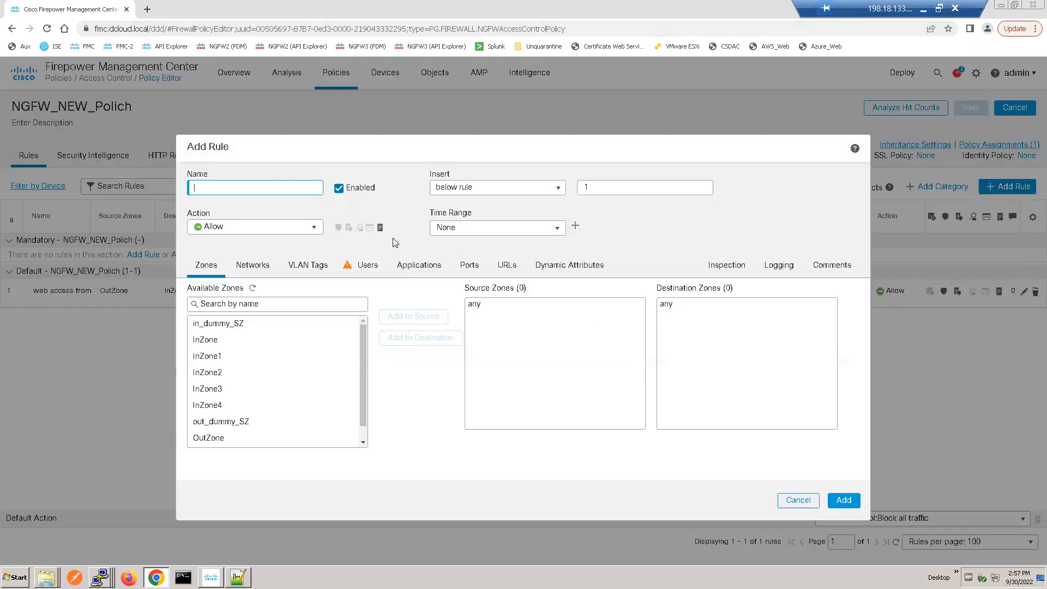
pyautogui.write('allow web access outboutn')
# Step: Set the new rule's insert position to above rule 1
pyautogui.click(556, 191)
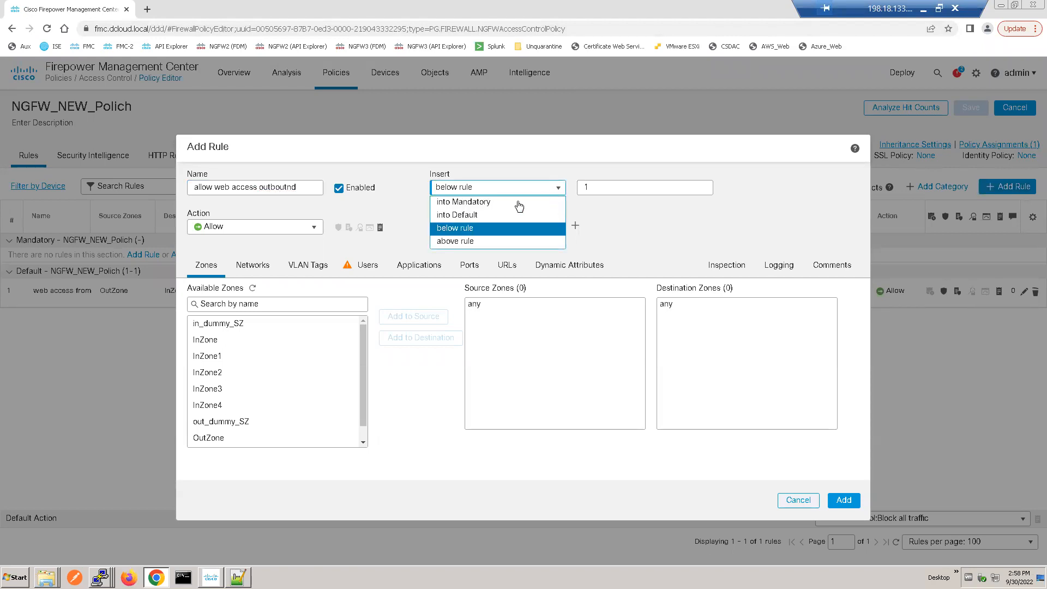
pyautogui.click(485, 215)
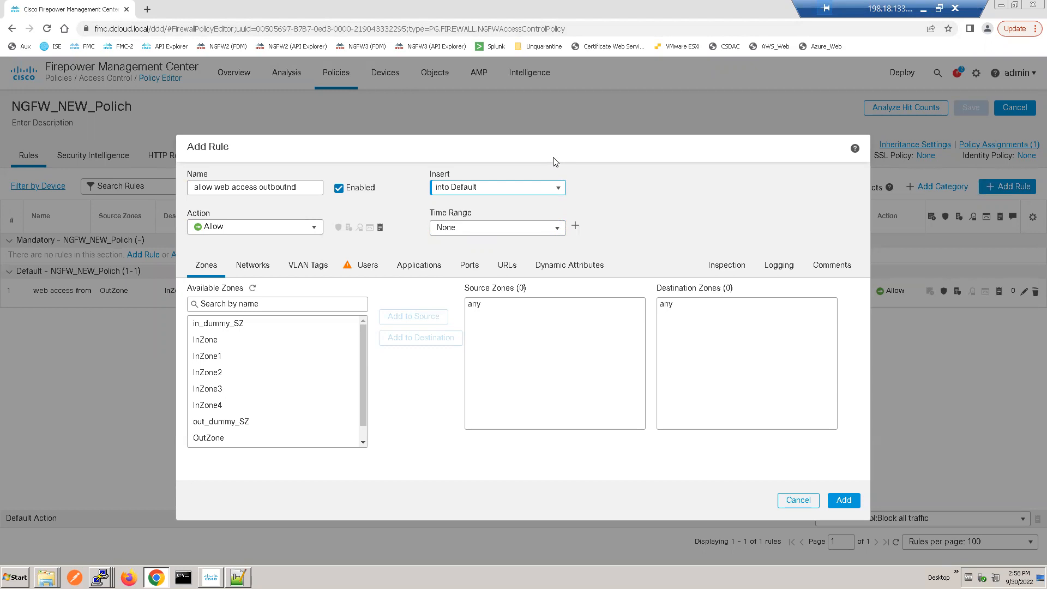
pyautogui.click(561, 188)
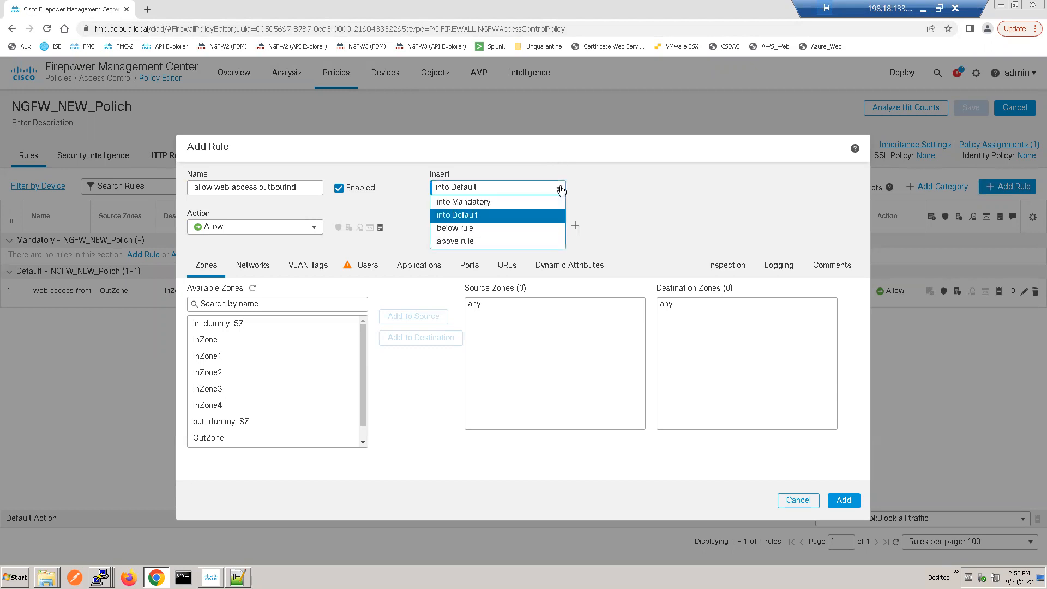
pyautogui.press('Up')
pyautogui.click(469, 243)
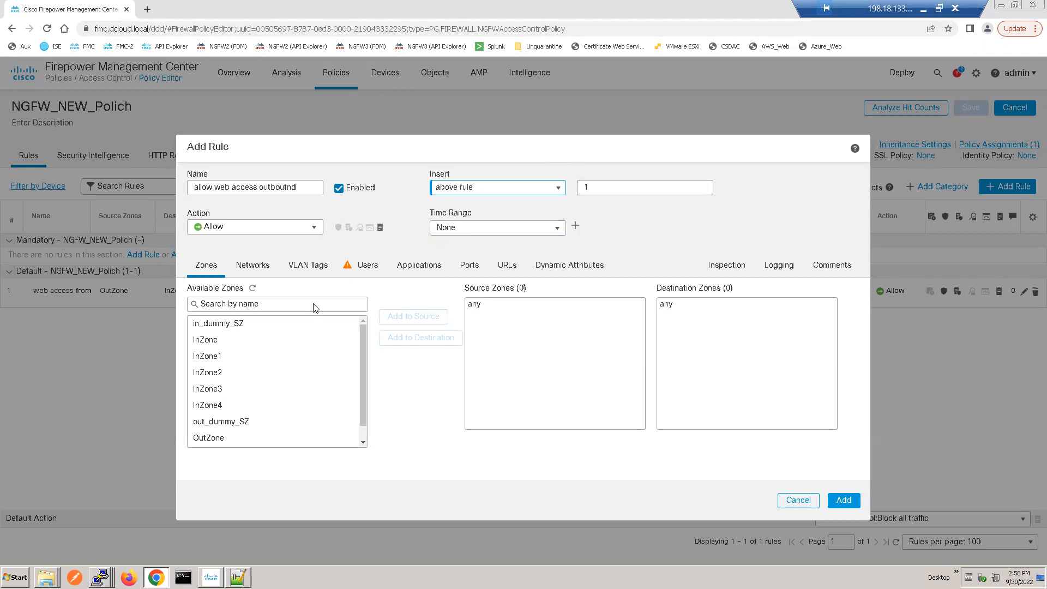
# Step: Assign InZone1 as the rule's source zone and OutZone as its destination zone
pyautogui.click(226, 372)
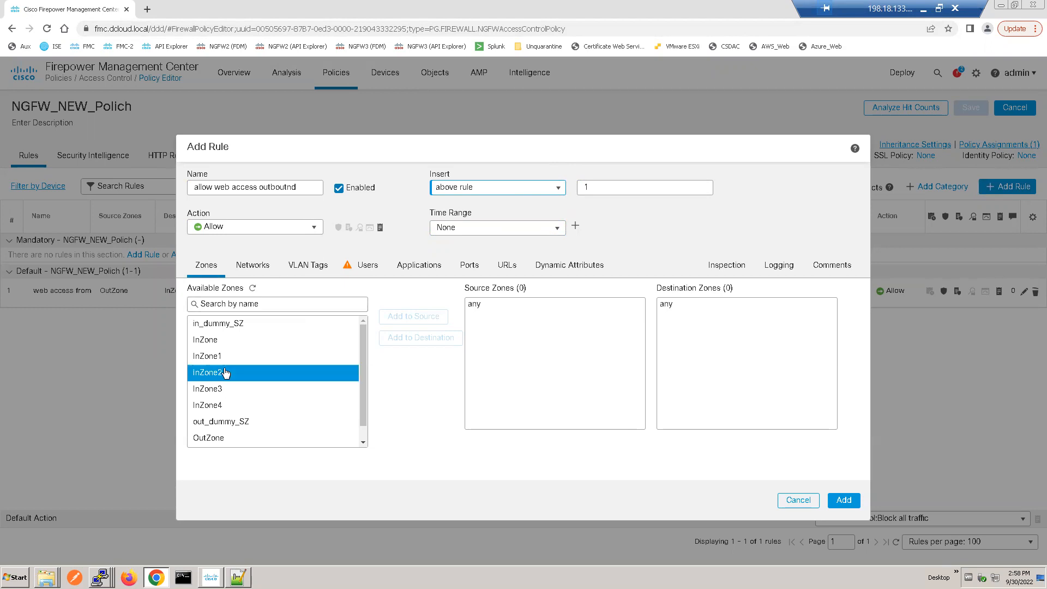
pyautogui.click(217, 360)
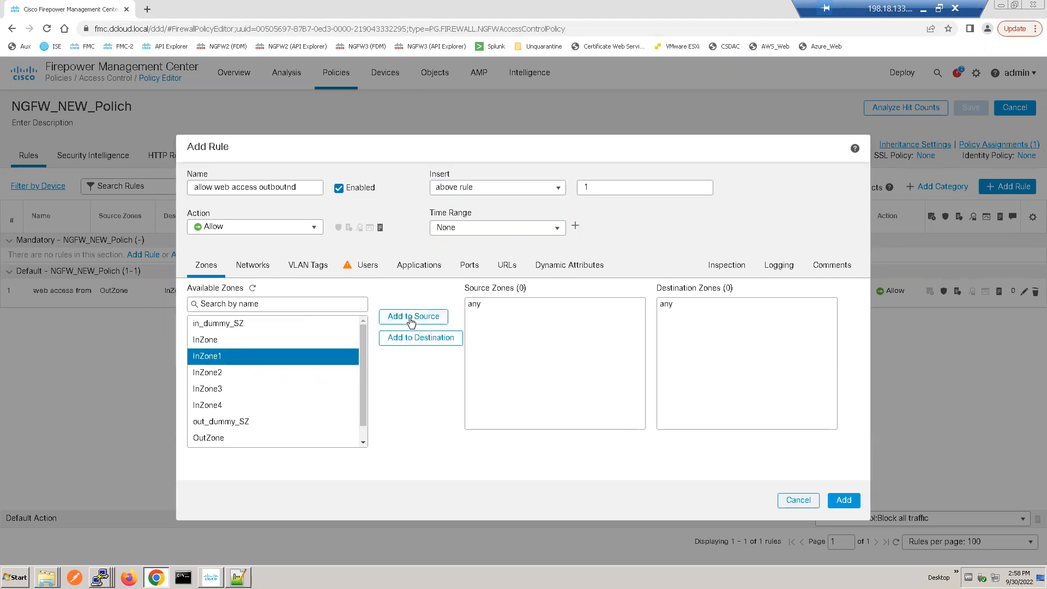
pyautogui.click(411, 321)
pyautogui.scroll(-1, 365, 433)
pyautogui.click(223, 429)
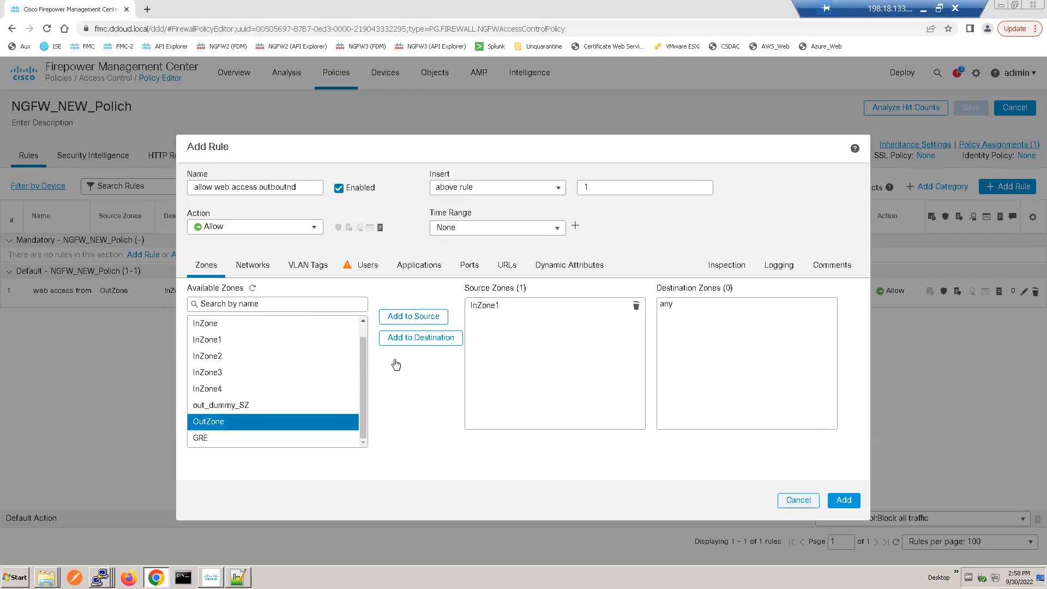
pyautogui.click(398, 337)
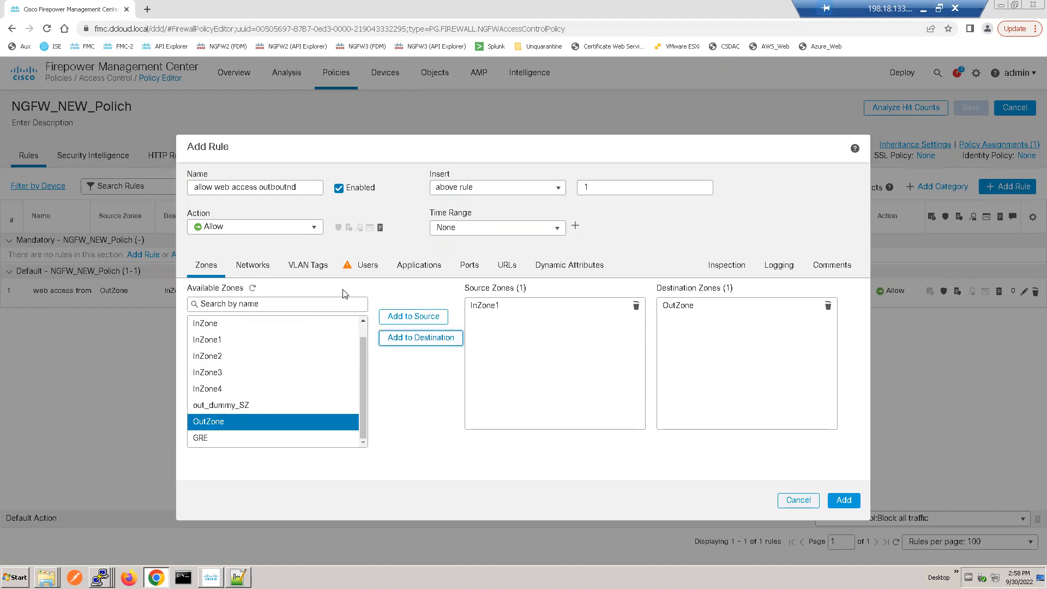
# Step: Find the www network objects and assign wwwin as the rule's source network and wwwout as its destination network
pyautogui.click(257, 266)
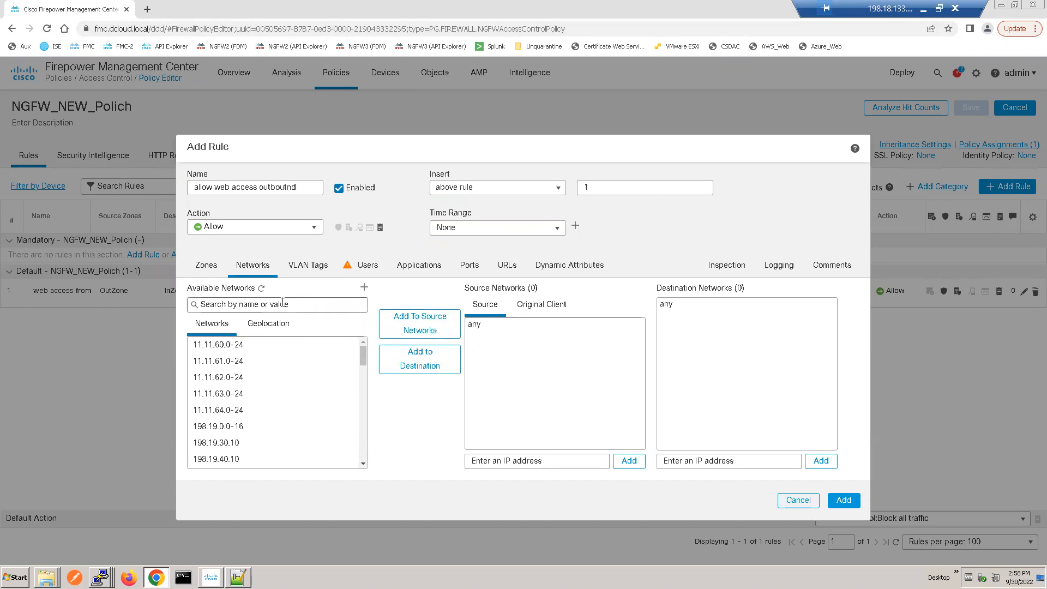
pyautogui.click(283, 303)
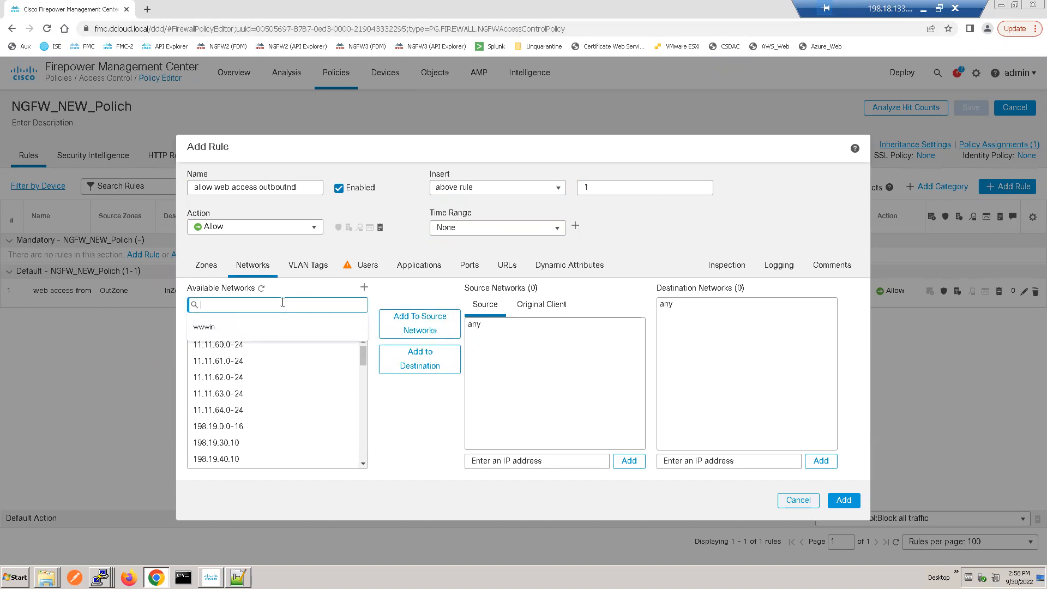
pyautogui.write('www')
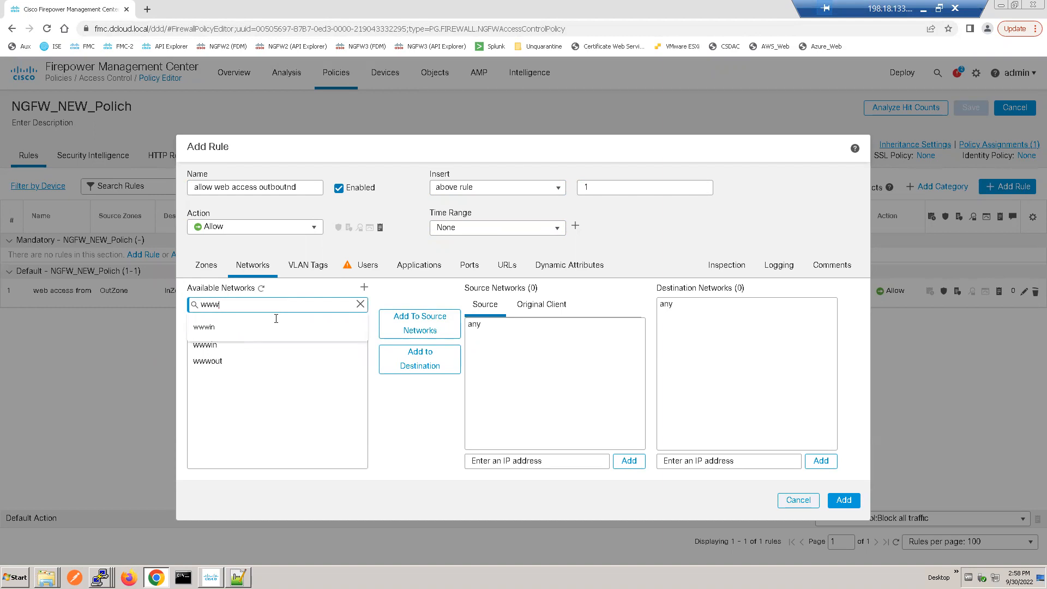
pyautogui.click(216, 347)
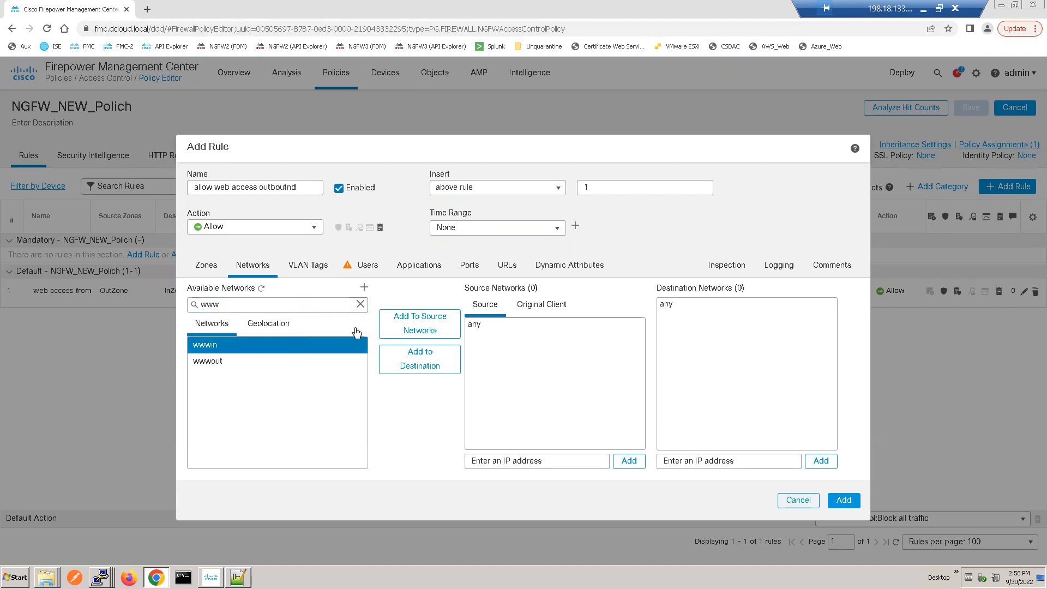
pyautogui.click(393, 319)
pyautogui.moveTo(264, 359); pyautogui.dragTo(248, 329)
pyautogui.click(214, 361)
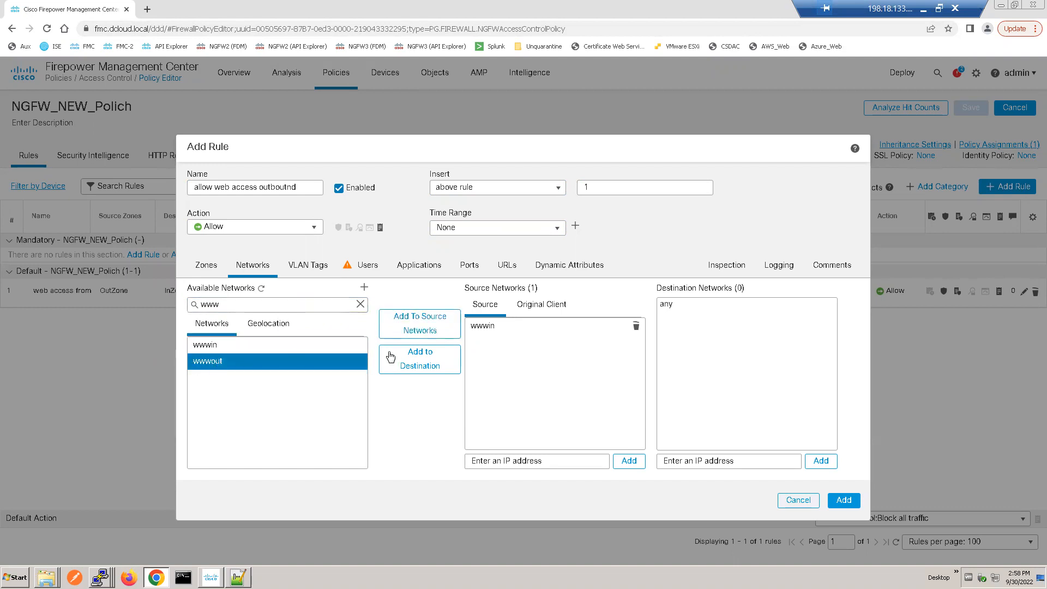
pyautogui.click(420, 355)
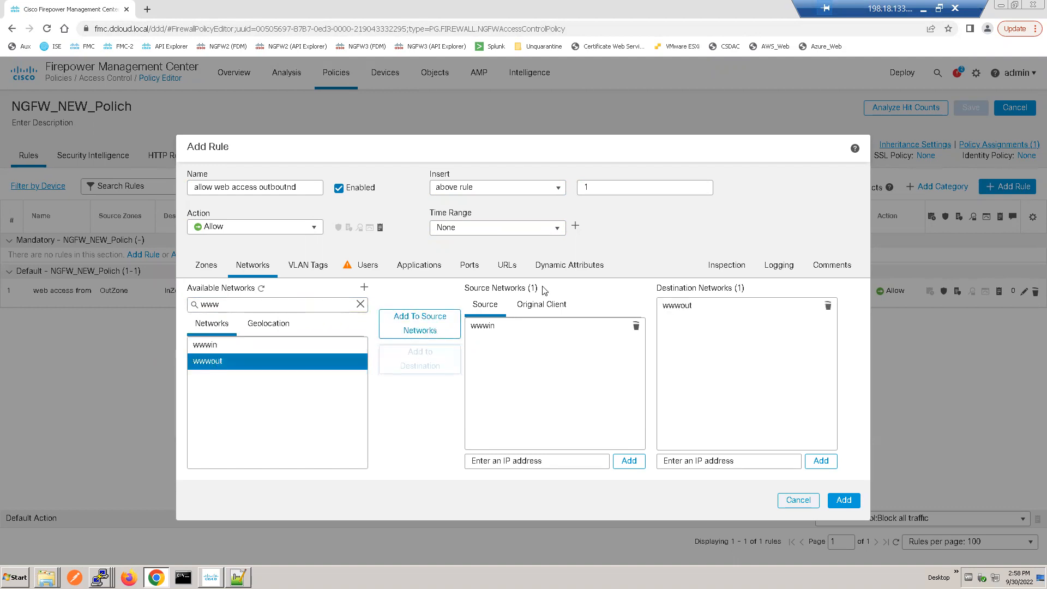
# Step: Apply Demo Intrusion Policy and Demo File Policy to the rule's inspection settings
pyautogui.click(733, 267)
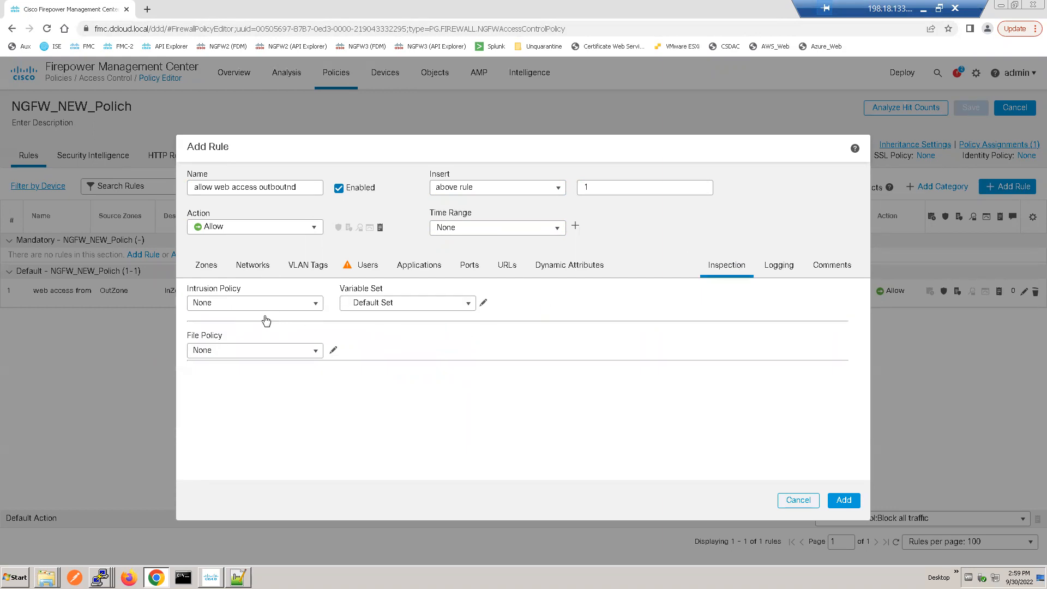
pyautogui.click(263, 306)
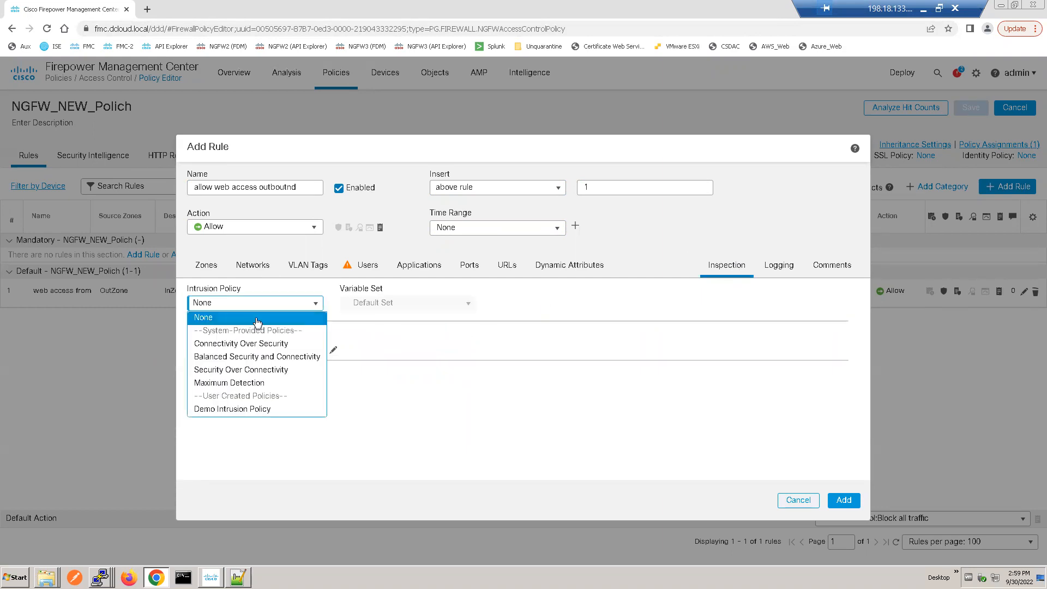
pyautogui.click(228, 410)
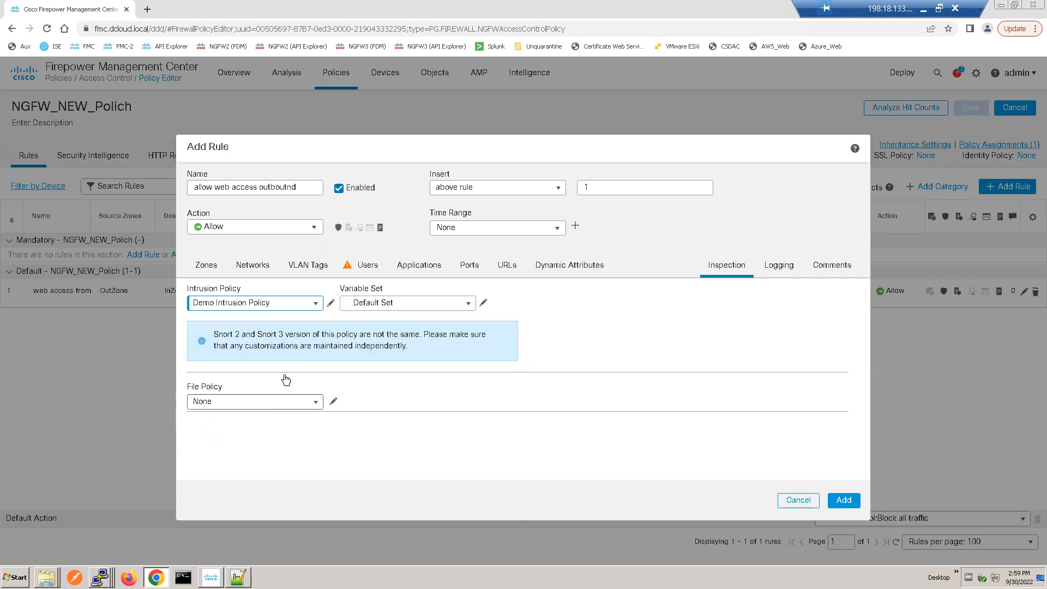
pyautogui.click(314, 404)
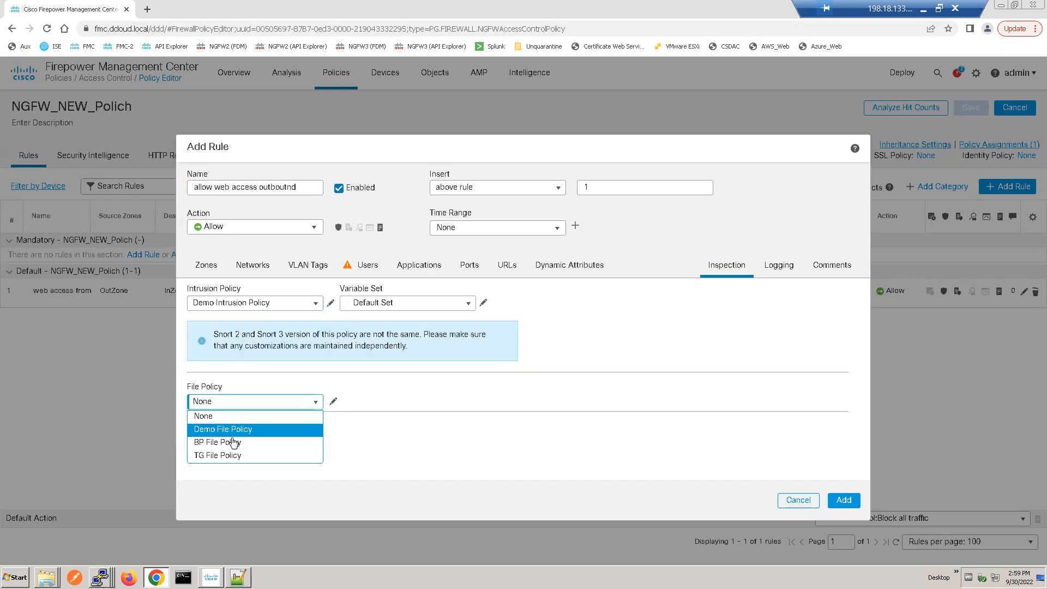
pyautogui.click(236, 430)
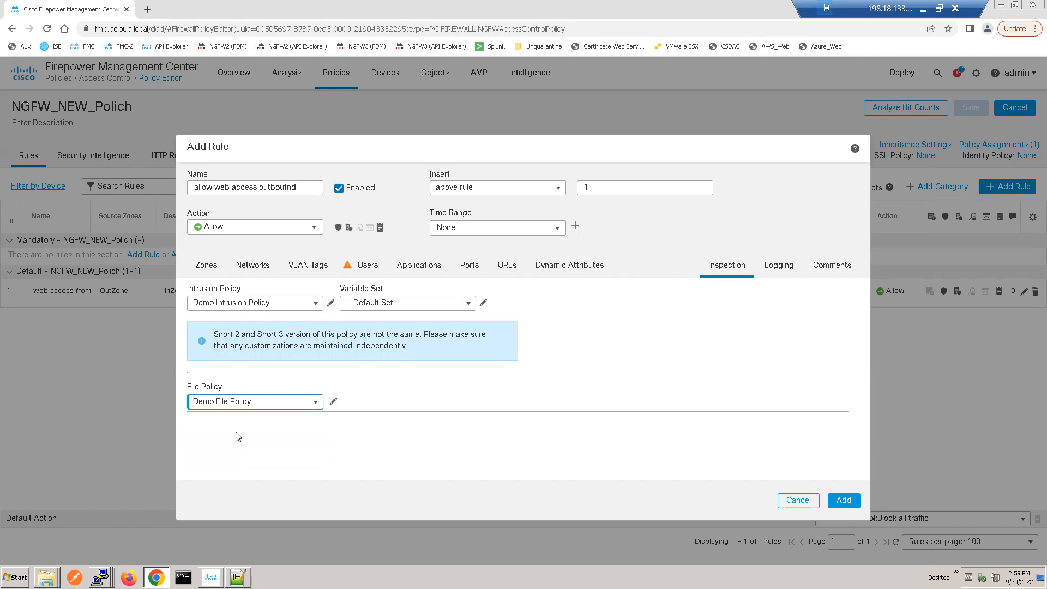
# Step: Enable logging at the beginning of the connection, then add the rule and save the NGFW_NEW_Polich policy
pyautogui.click(779, 267)
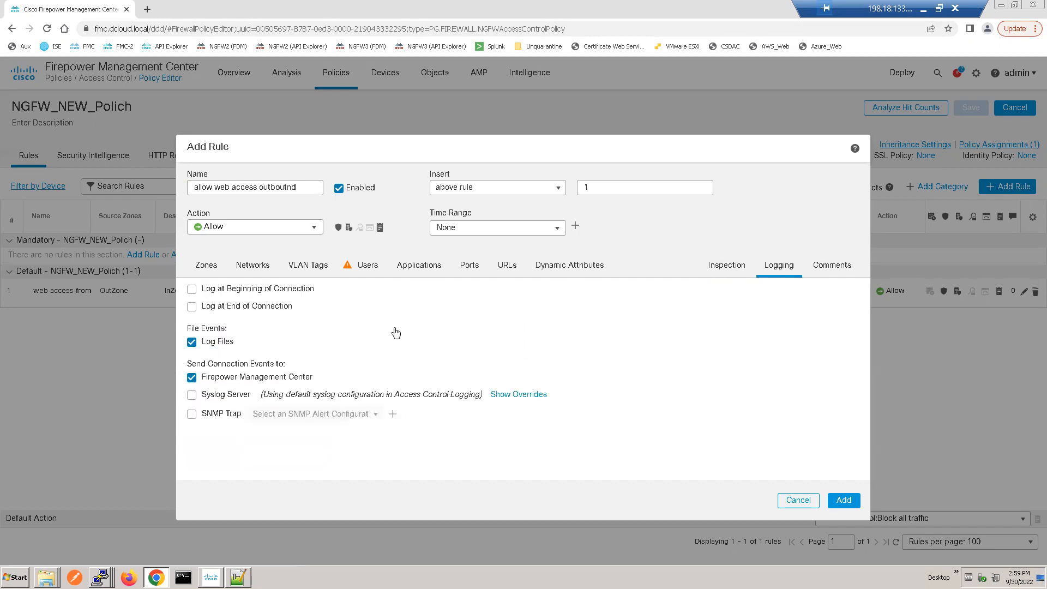
pyautogui.click(191, 288)
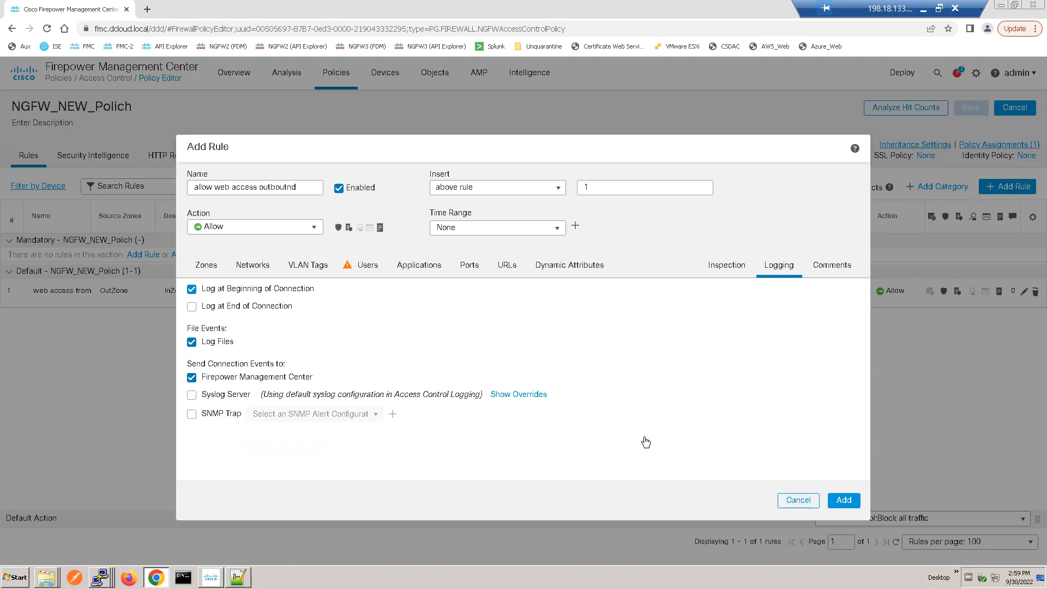
pyautogui.click(846, 500)
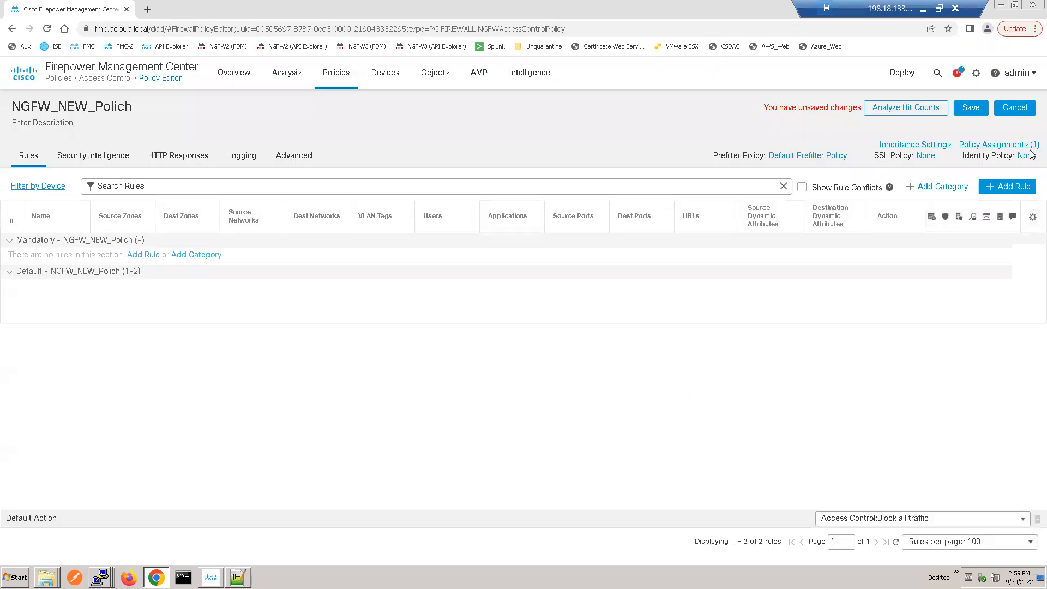
pyautogui.click(976, 109)
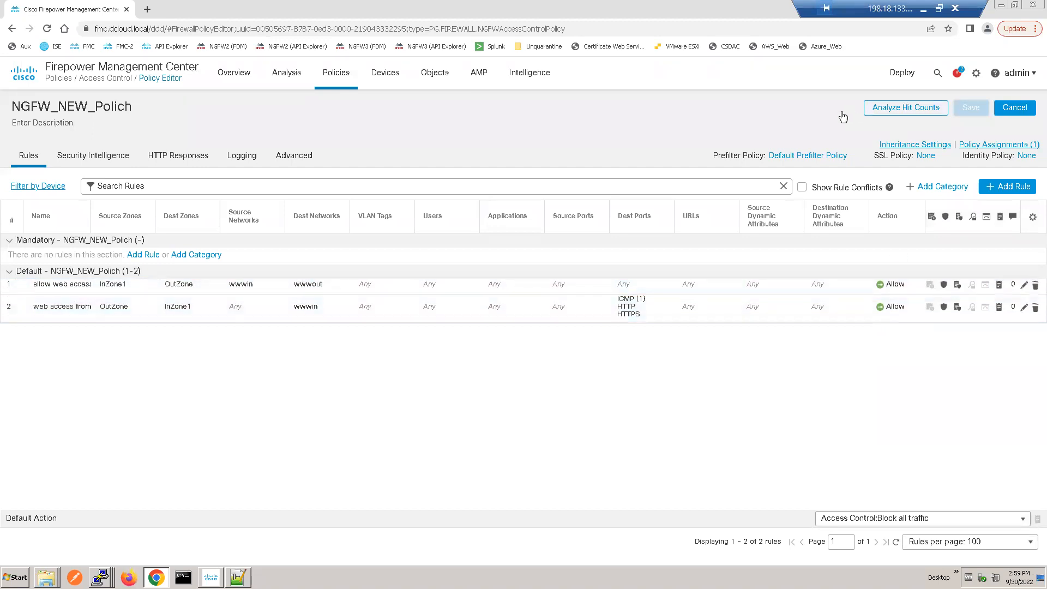
# Step: Deploy the saved policy changes to NGFW1 without deployment notes
pyautogui.click(896, 78)
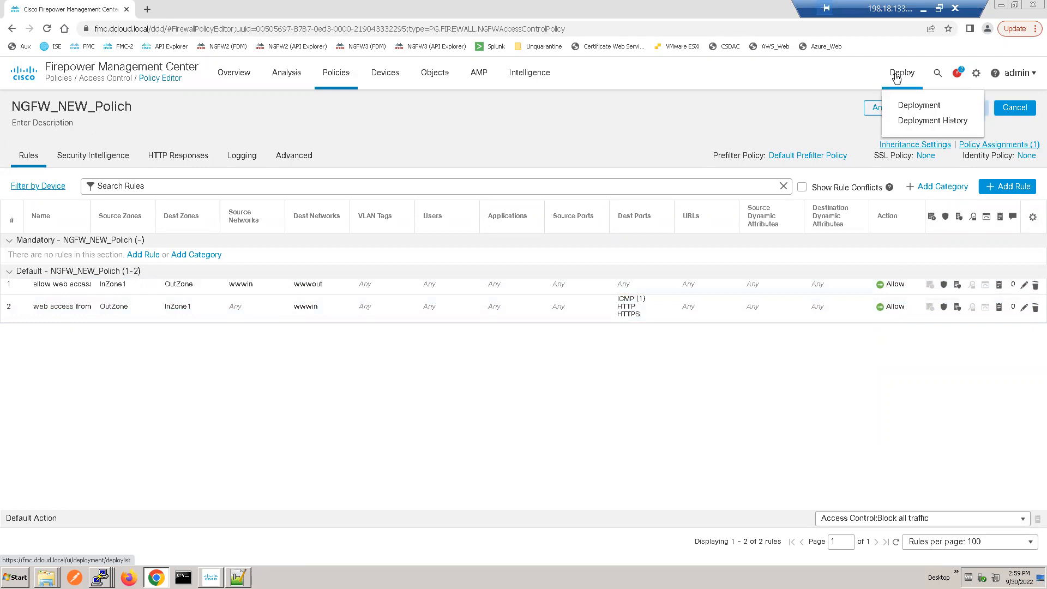
pyautogui.click(921, 106)
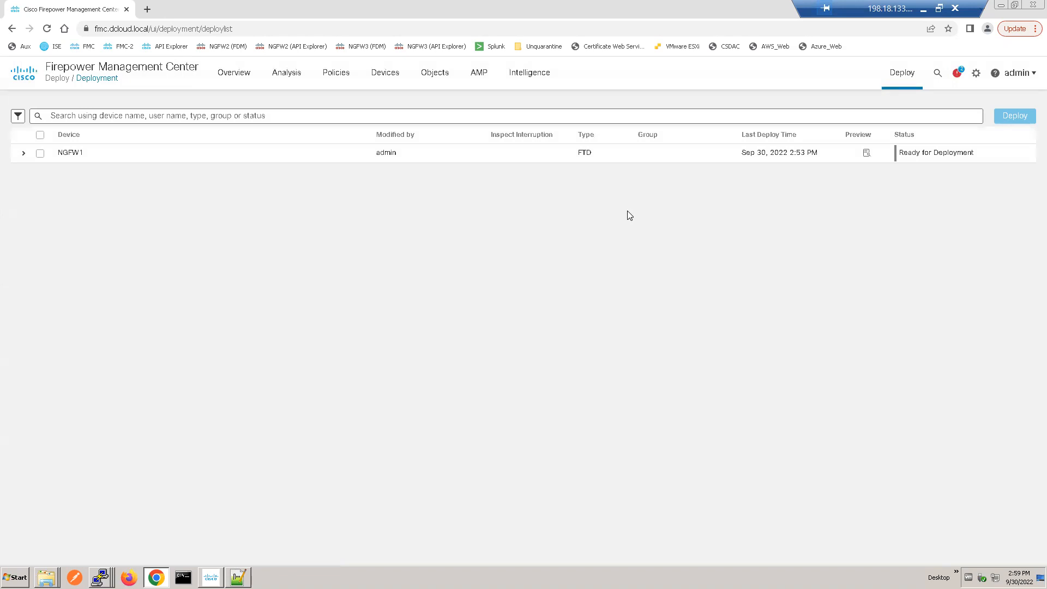
pyautogui.click(40, 153)
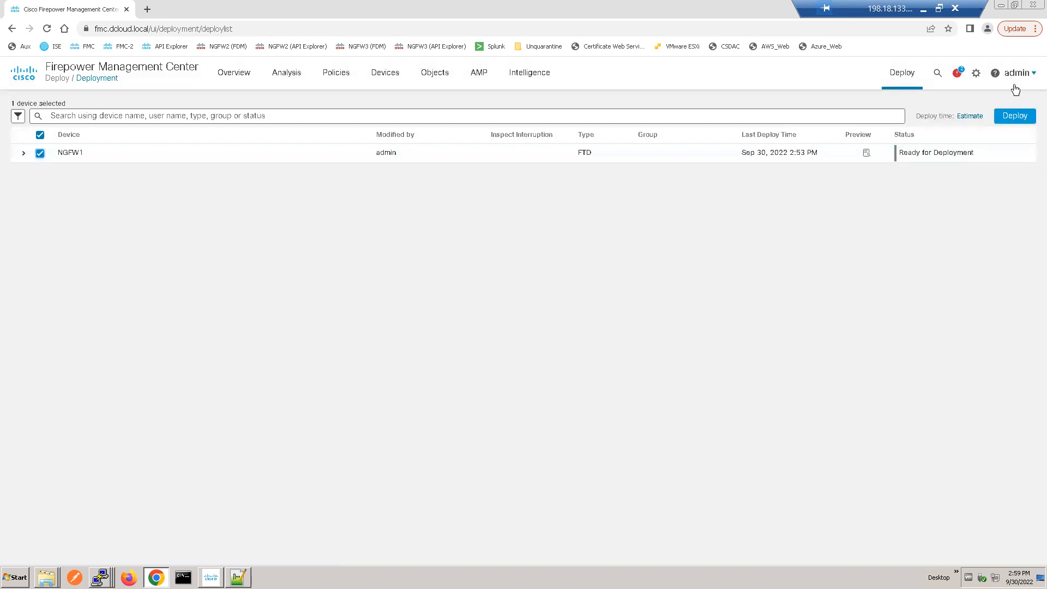
pyautogui.click(1015, 116)
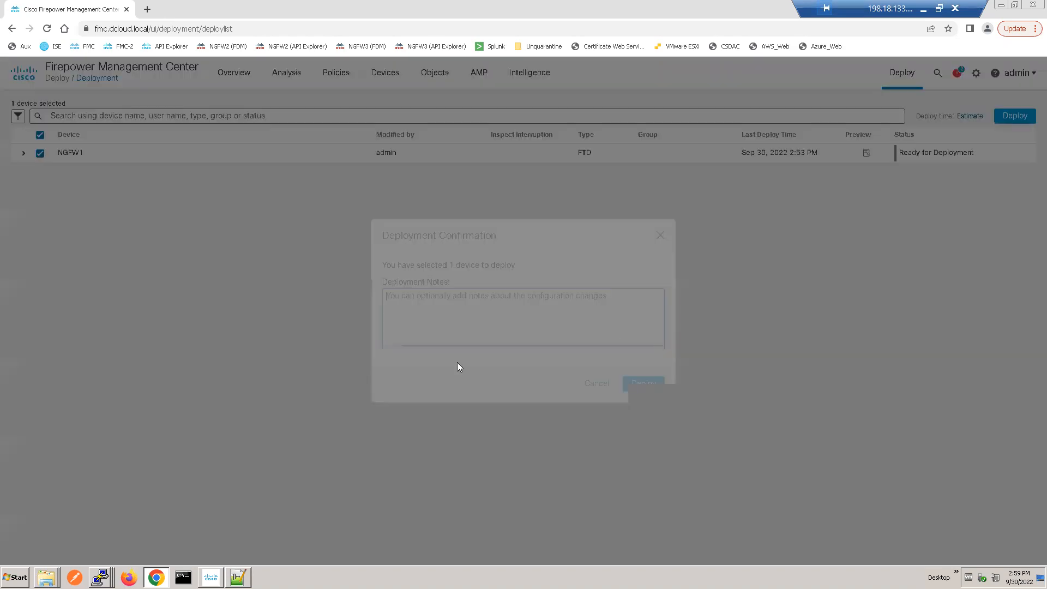
pyautogui.click(634, 385)
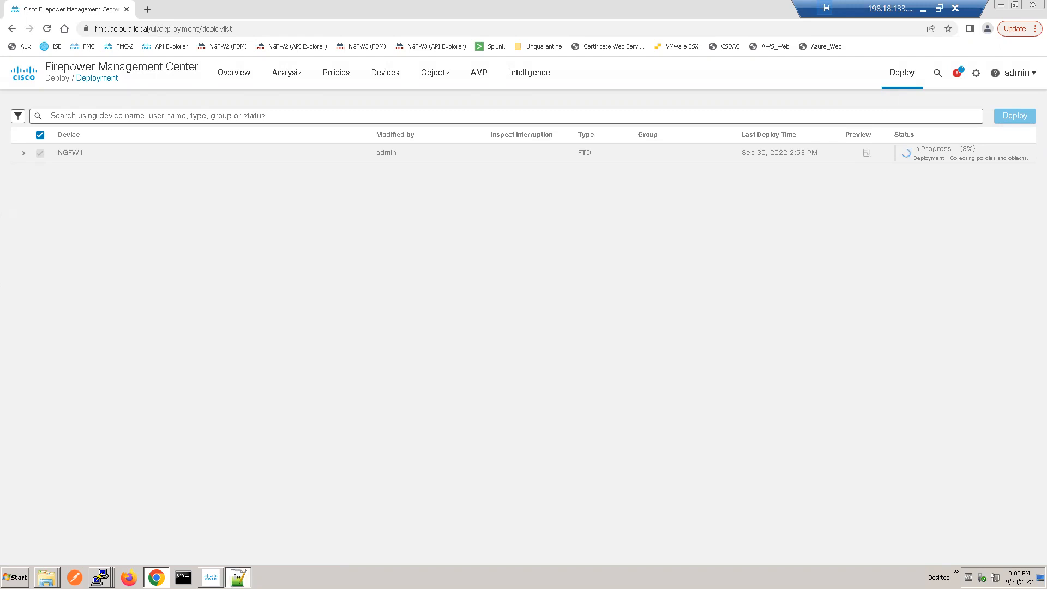
# Step: Switch to Notepad++ and read the lab notes on generating an intrusion event over FTP from the Inside Linux Server
pyautogui.click(238, 576)
pyautogui.click(262, 261)
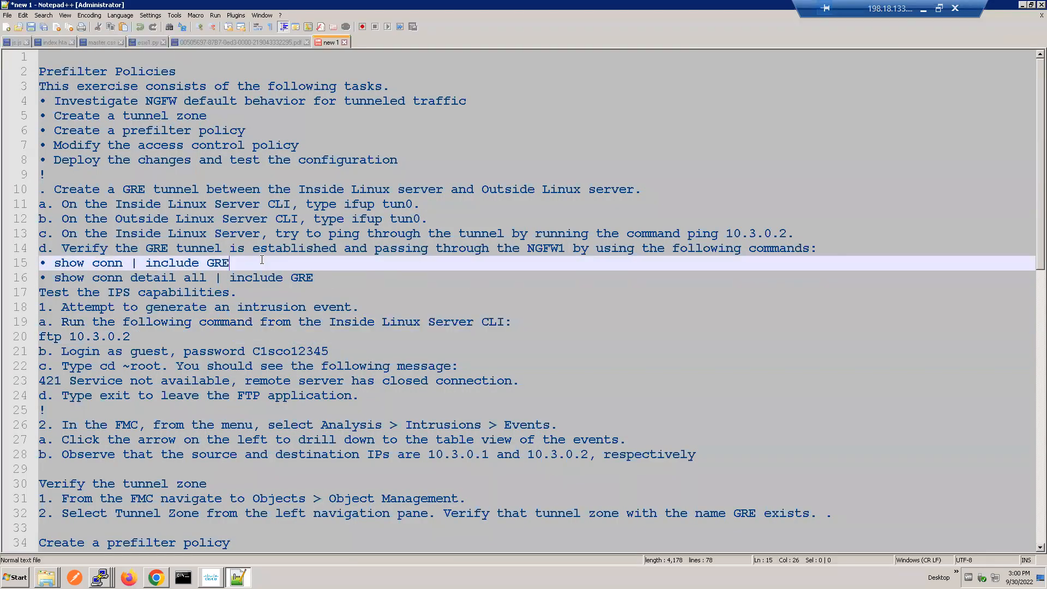
pyautogui.click(123, 322)
pyautogui.doubleClick(58, 337)
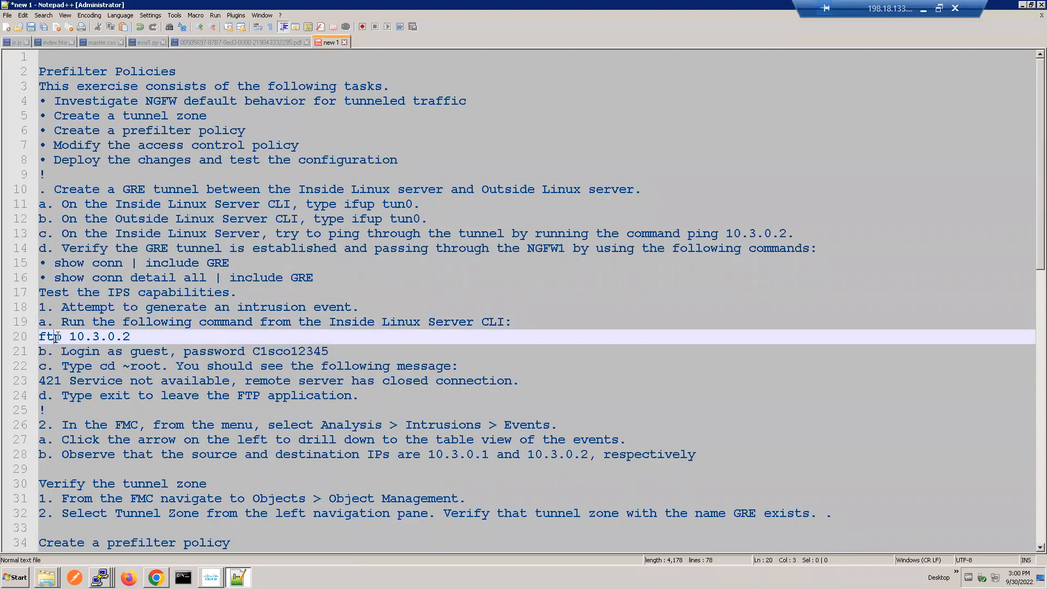
pyautogui.click(109, 364)
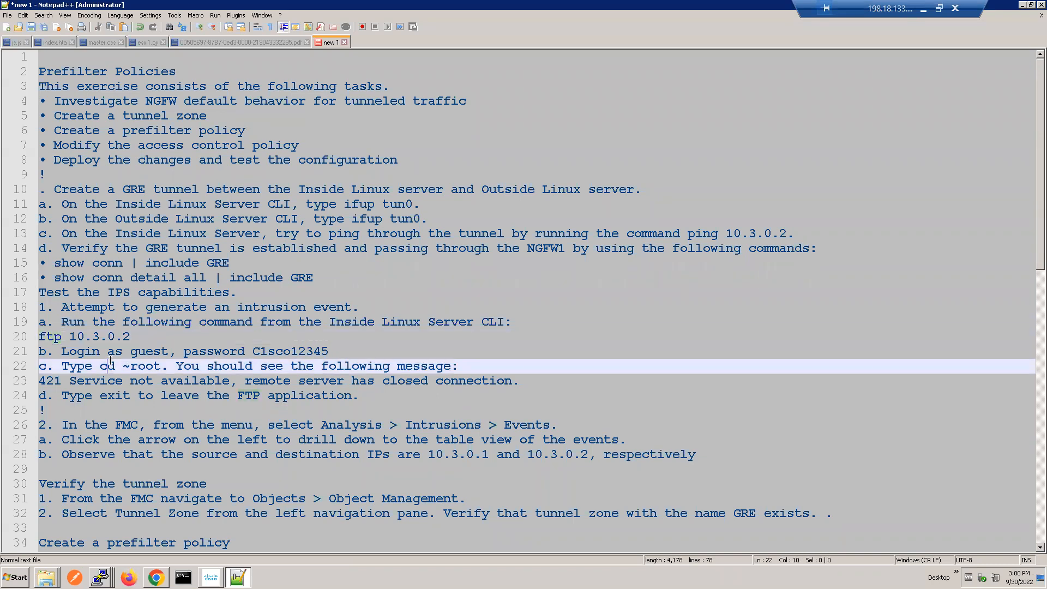
pyautogui.press('Down')
pyautogui.press('Down')
pyautogui.press('Down')
pyautogui.press('Down')
pyautogui.press('Down')
pyautogui.press('Down')
pyautogui.press('Down')
pyautogui.press('Down')
pyautogui.press('Down')
pyautogui.press('Down')
pyautogui.press('Down')
pyautogui.press('Down')
pyautogui.press('Down')
pyautogui.press('Down')
pyautogui.press('Down')
pyautogui.press('Down')
pyautogui.press('Down')
pyautogui.press('Down')
pyautogui.press('Down')
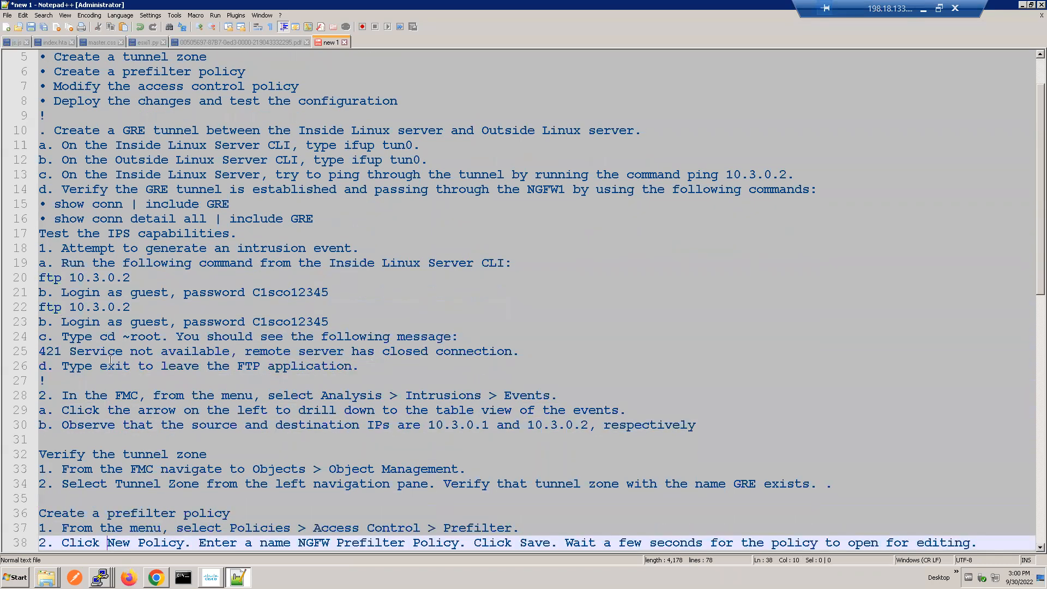
pyautogui.press('Down')
pyautogui.press('Down')
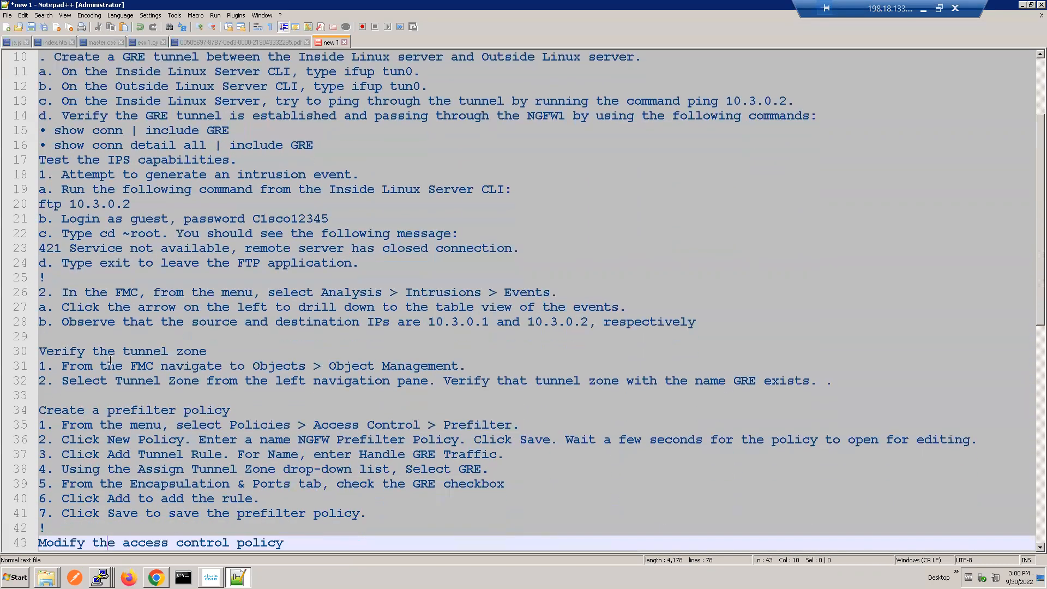
pyautogui.tripleClick(163, 251)
pyautogui.doubleClick(144, 238)
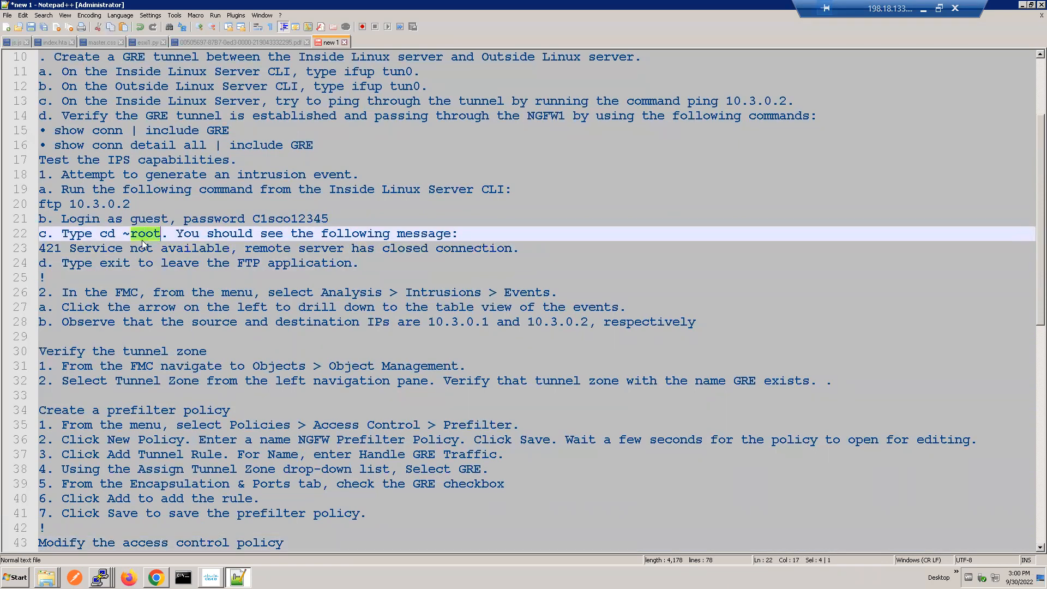
pyautogui.click(143, 244)
pyautogui.doubleClick(182, 252)
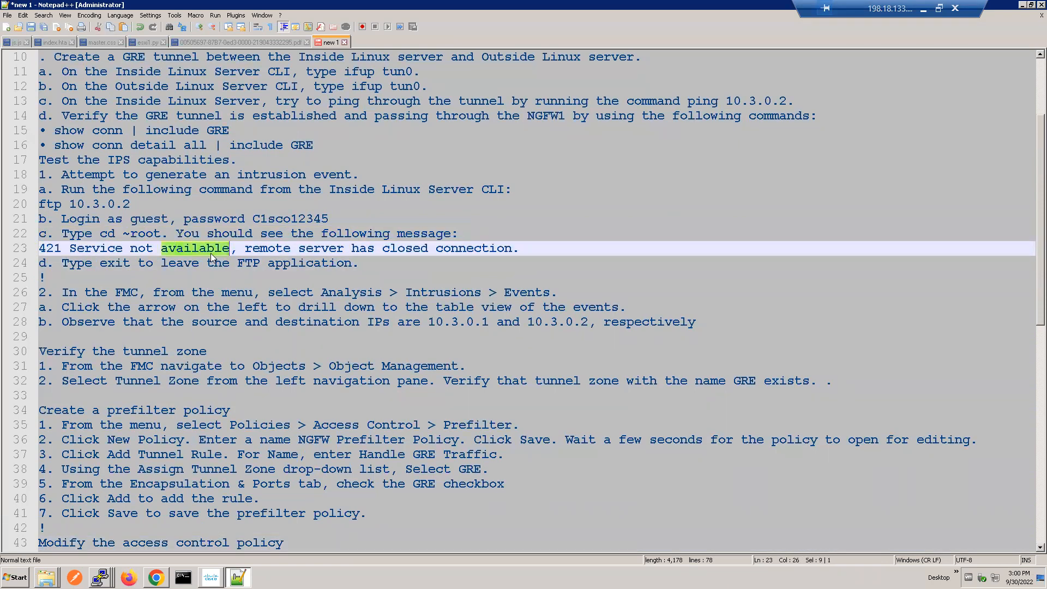
pyautogui.tripleClick(209, 267)
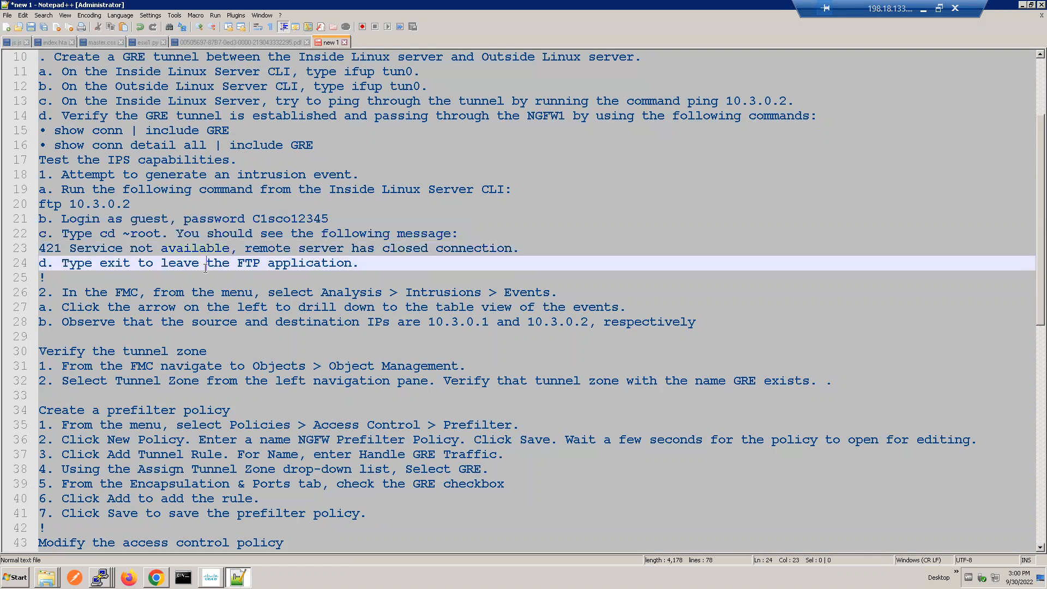
# Step: Read the notes on drilling down into the FMC intrusion events and observing their source and destination IPs
pyautogui.doubleClick(274, 282)
pyautogui.press('Down')
pyautogui.press('Down')
pyautogui.press('Down')
pyautogui.press('Down')
pyautogui.press('Down')
pyautogui.press('Down')
pyautogui.press('Down')
pyautogui.press('Down')
pyautogui.press('Down')
pyautogui.press('Down')
pyautogui.press('Down')
pyautogui.press('Down')
pyautogui.press('Down')
pyautogui.press('Down')
pyautogui.press('Down')
pyautogui.press('Down')
pyautogui.press('Down')
pyautogui.press('Down')
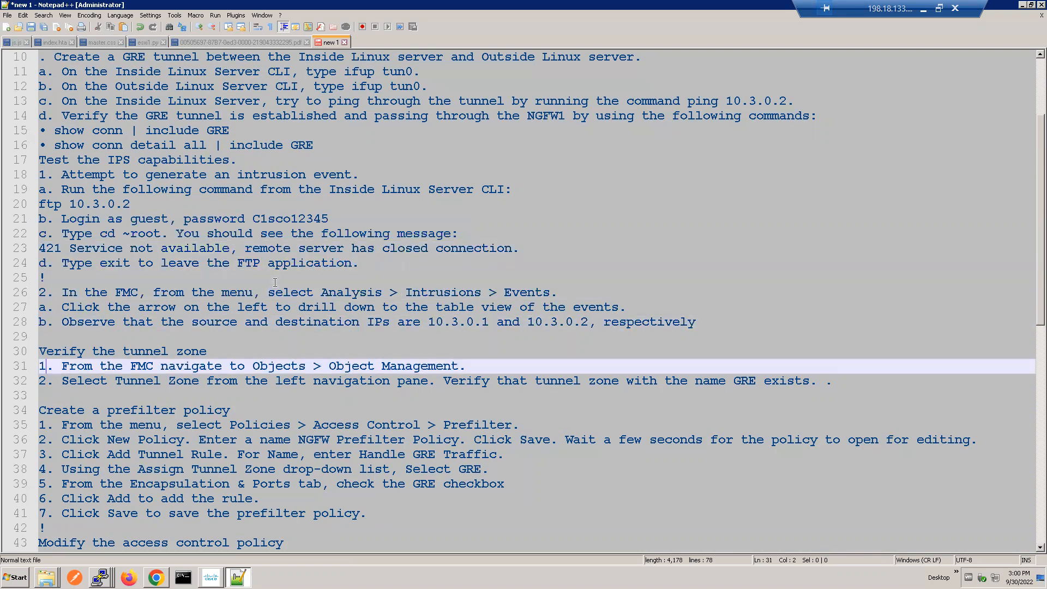
pyautogui.press('Down')
pyautogui.press('Down')
pyautogui.press('Down')
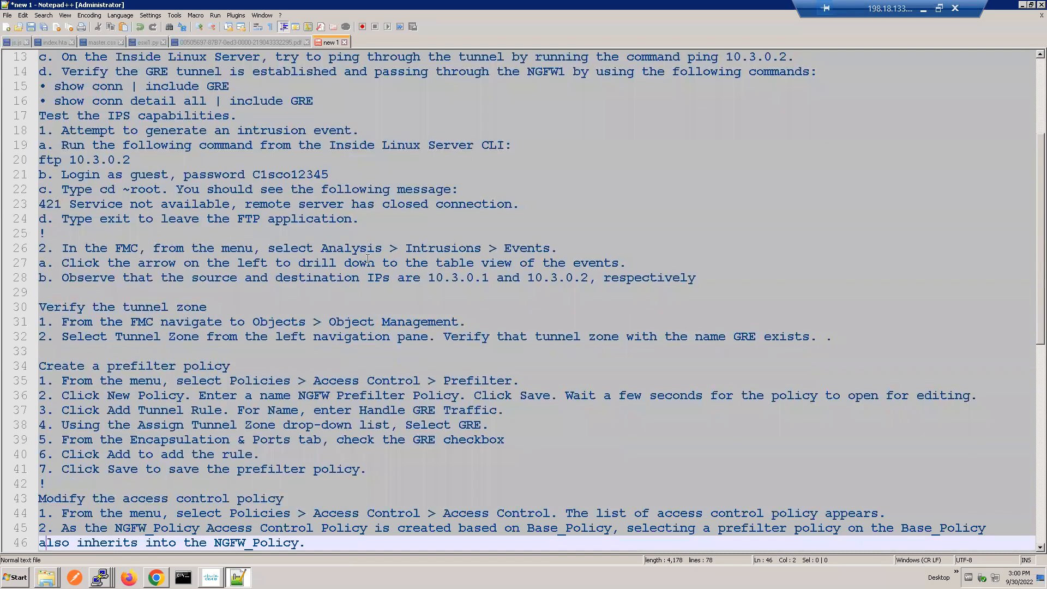
pyautogui.doubleClick(421, 250)
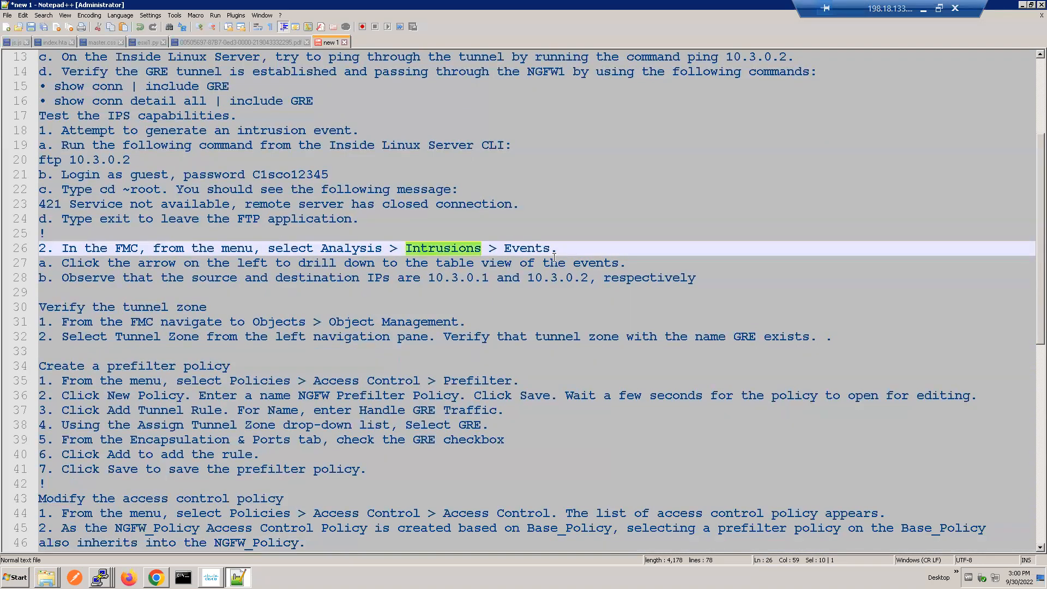
pyautogui.doubleClick(421, 264)
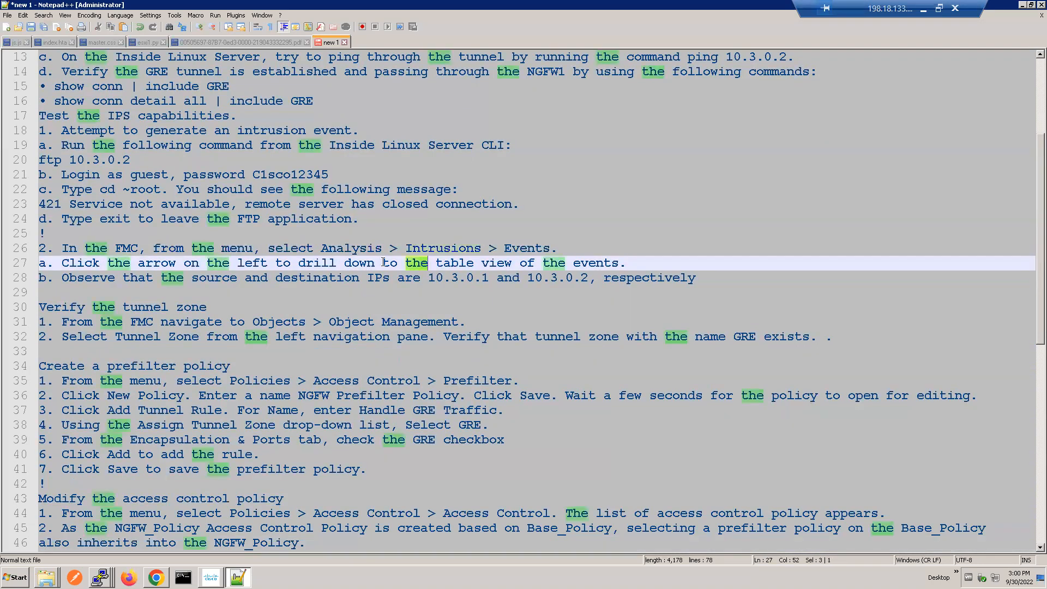
pyautogui.tripleClick(245, 277)
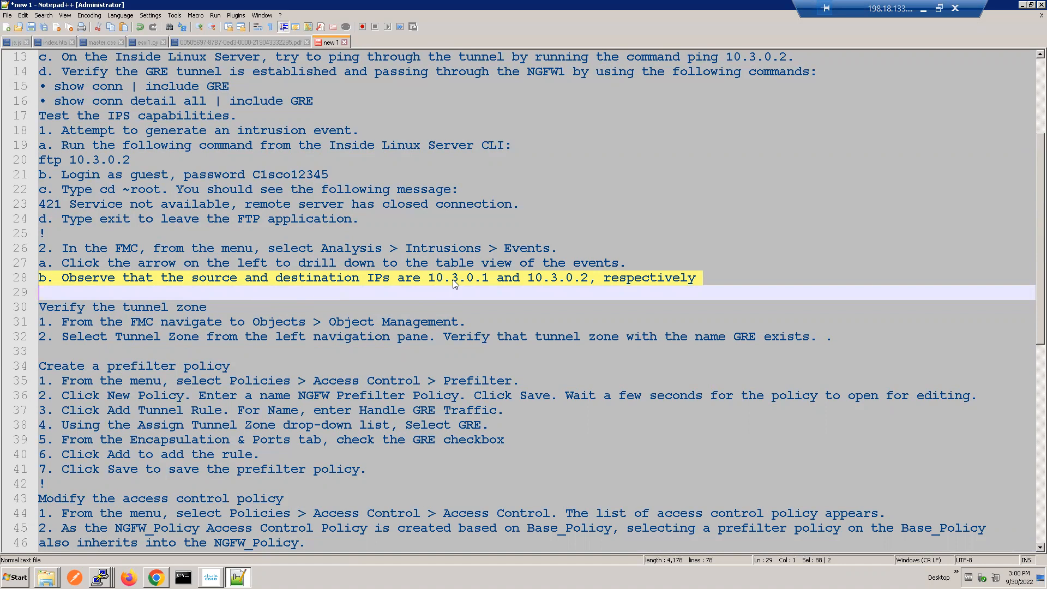
pyautogui.click(200, 288)
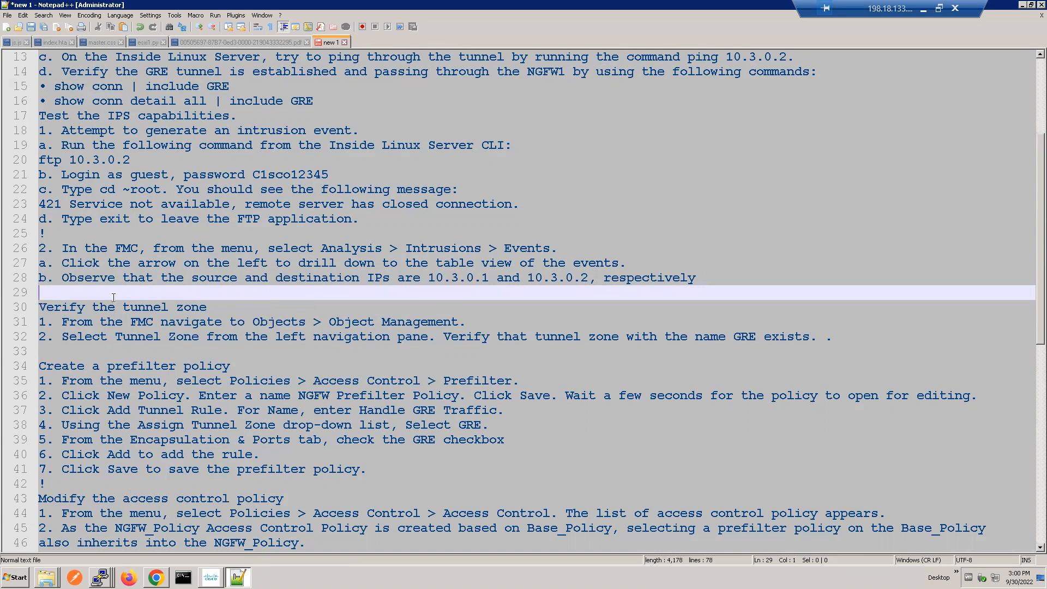
# Step: Examine the lab instructions for verifying the tunnel zone in Object Management
pyautogui.click(150, 309)
pyautogui.doubleClick(150, 309)
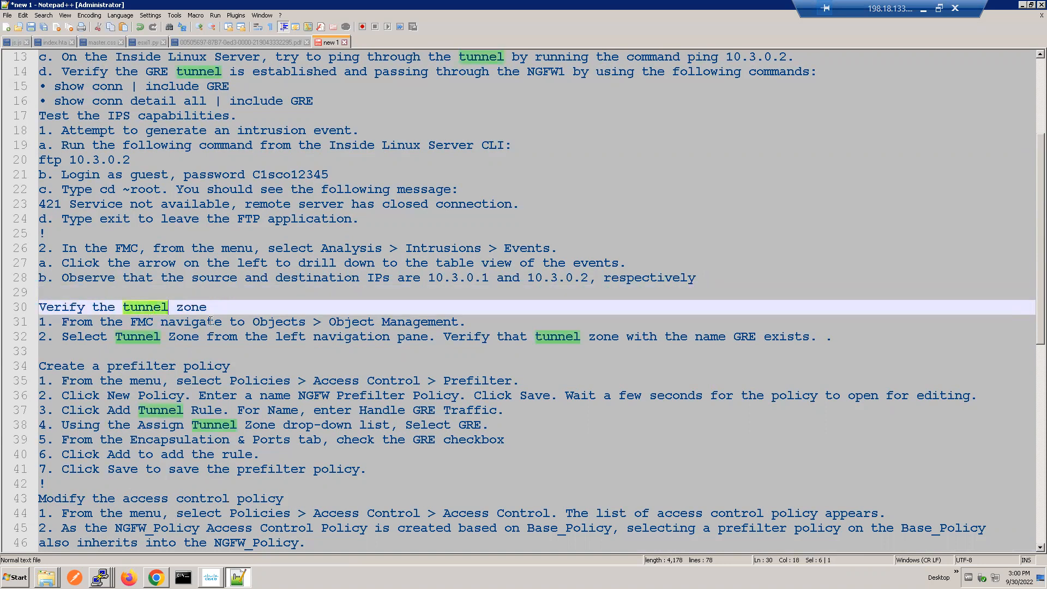
pyautogui.click(211, 322)
pyautogui.doubleClick(211, 322)
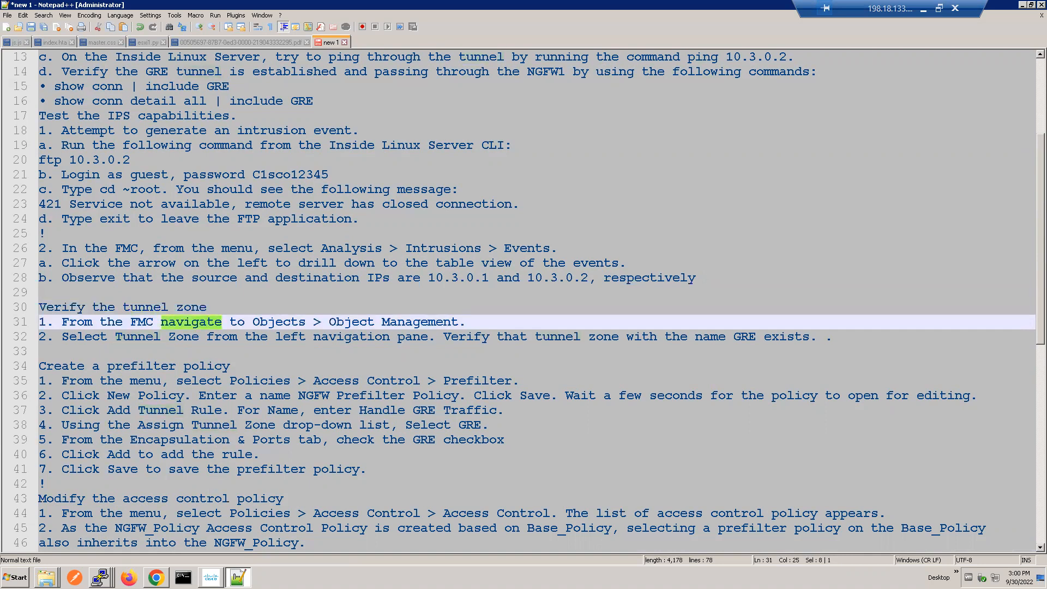
# Step: Check the NGFW1 deployment, switch to the Inside Linux Server session, and restart the FTP connection with ftp 10.3.0.2
pyautogui.click(156, 576)
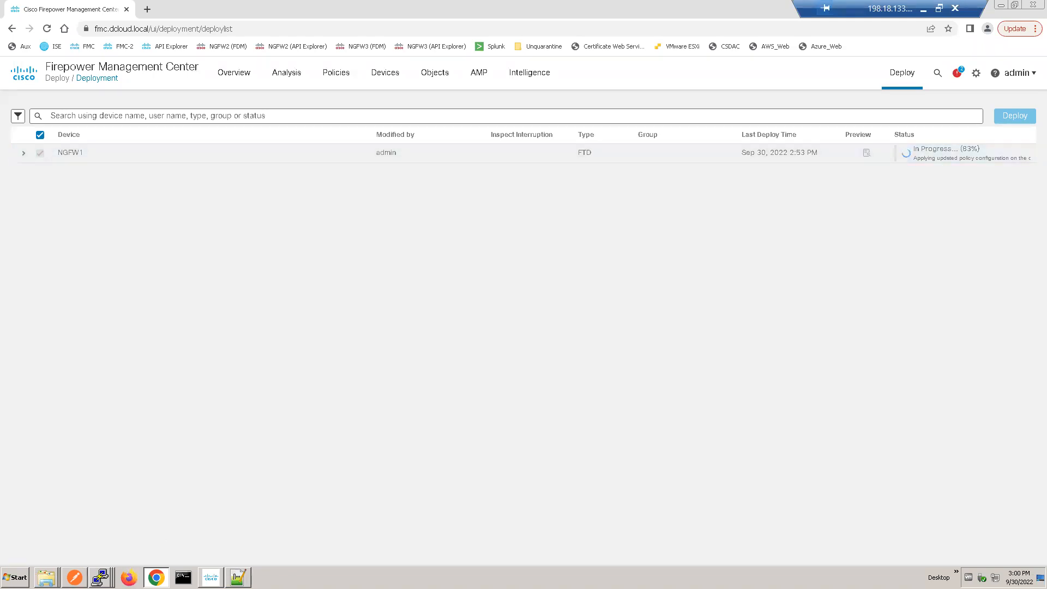
pyautogui.click(100, 576)
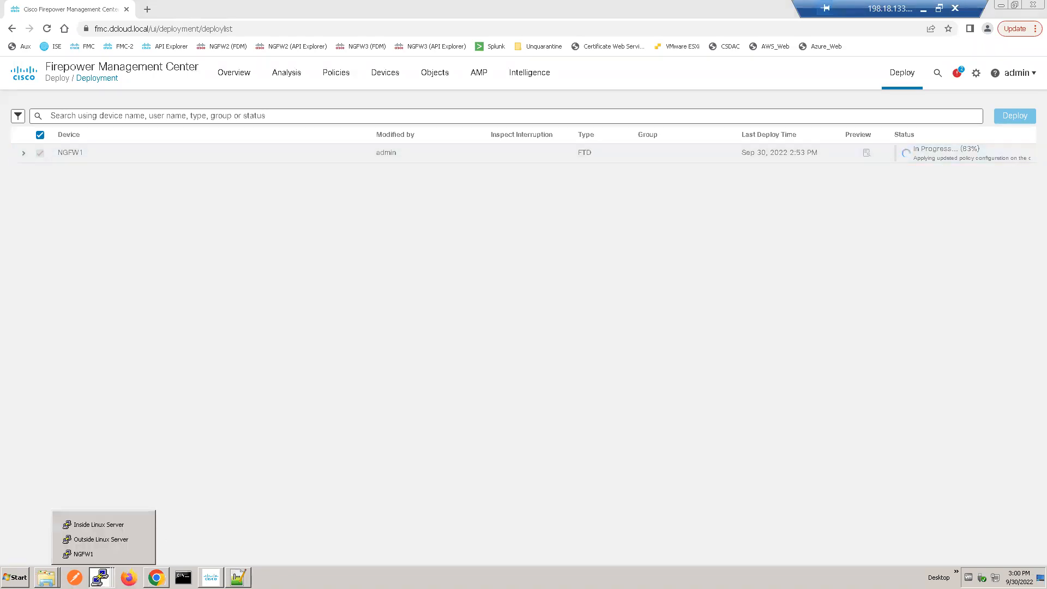
pyautogui.click(101, 529)
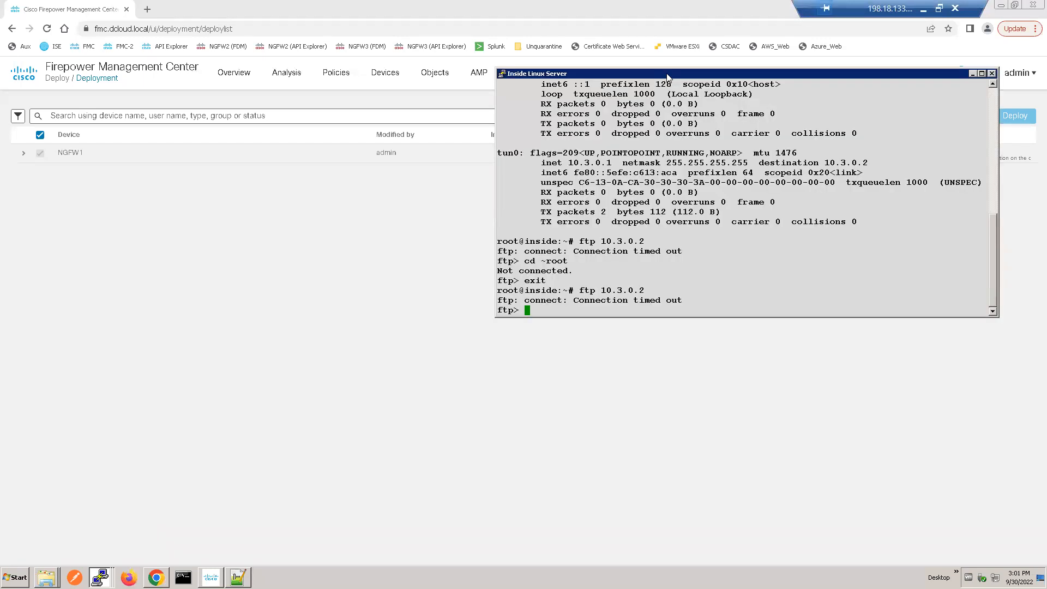
pyautogui.moveTo(667, 77); pyautogui.dragTo(339, 95)
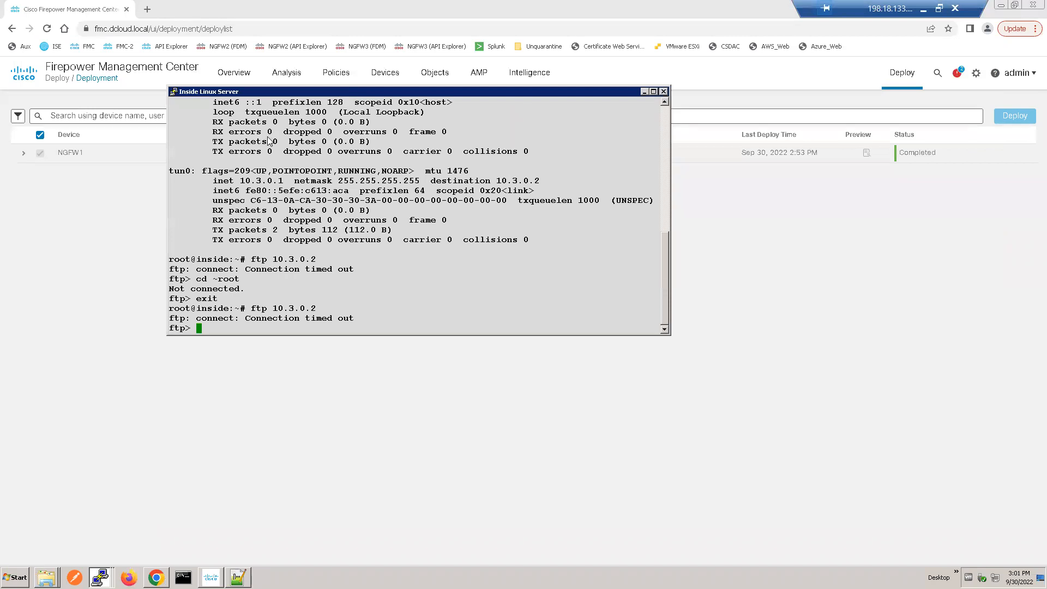
pyautogui.write('exit')
pyautogui.press('Return')
pyautogui.press('Up')
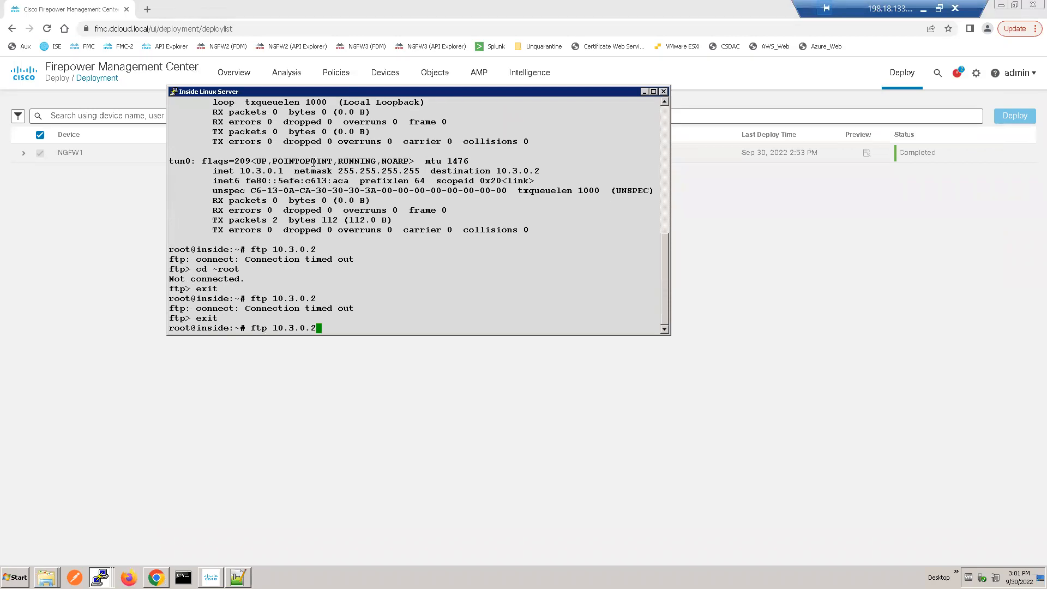
pyautogui.press('Return')
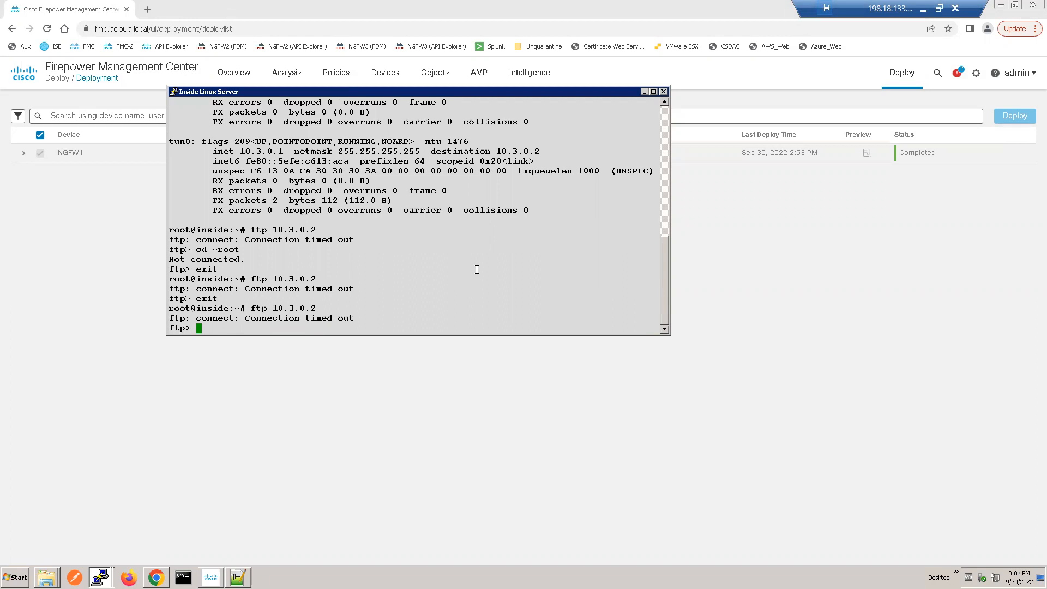
# Step: Run cd ~root at the FTP prompt and exit the FTP application
pyautogui.write('cd ')
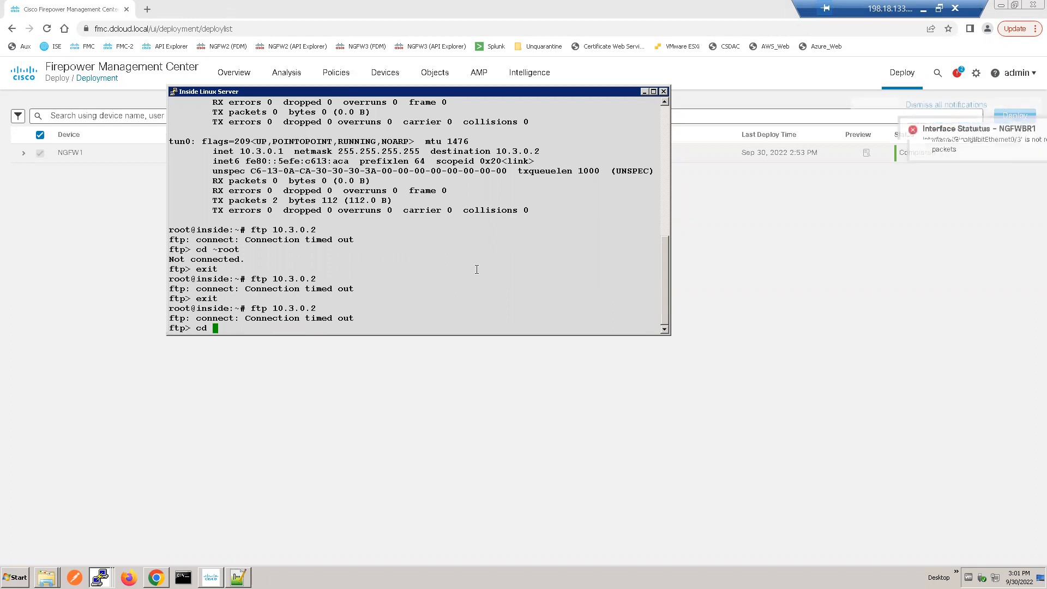
pyautogui.write('~root')
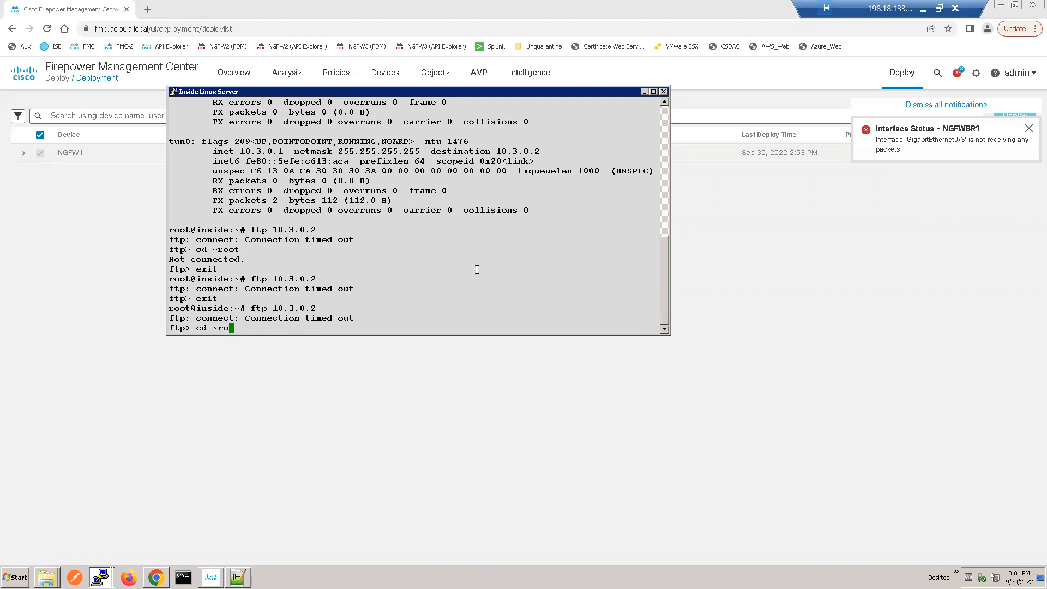
pyautogui.press('Return')
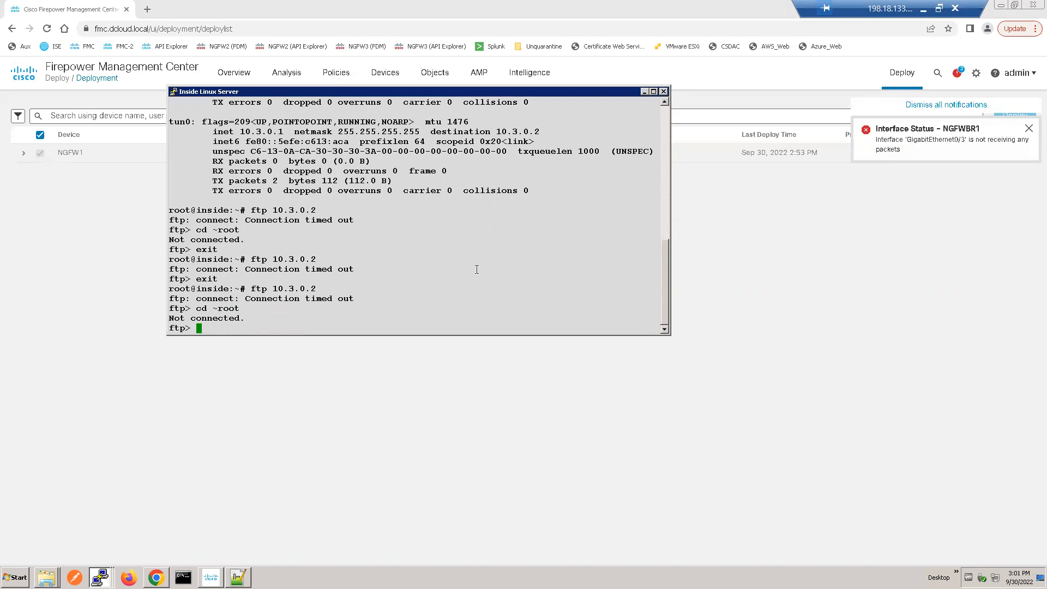
pyautogui.write('exit')
pyautogui.press('Return')
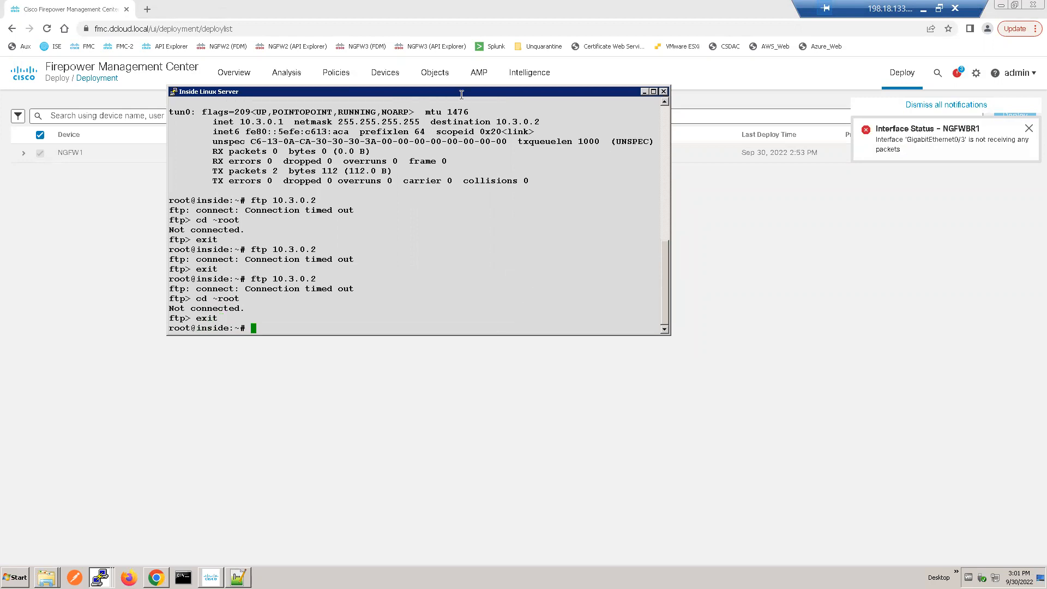
pyautogui.moveTo(459, 96); pyautogui.dragTo(444, 136)
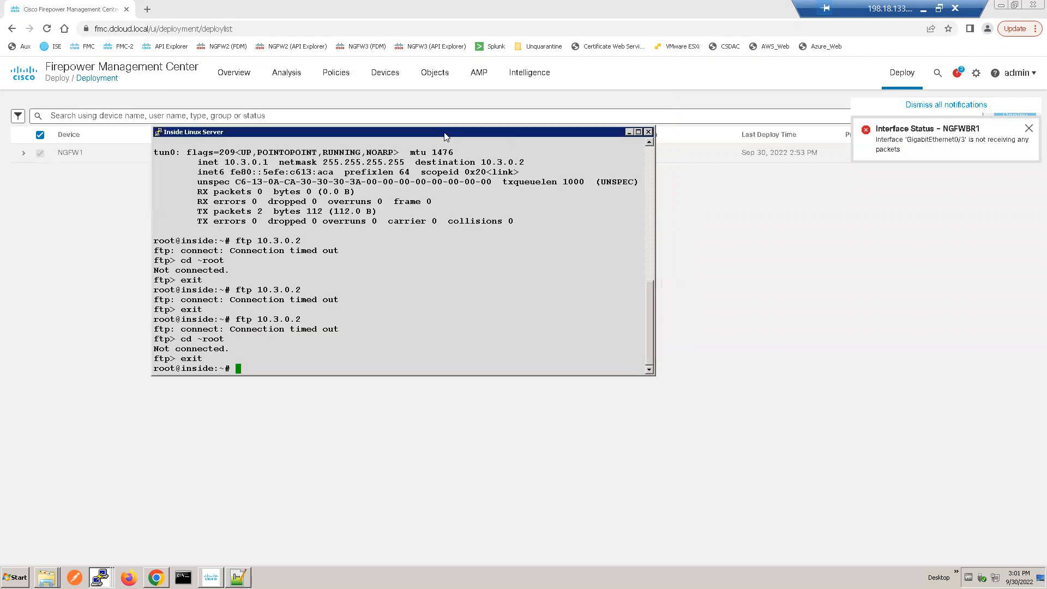
# Step: Review the FMC intrusion events in the table view and in the drilldown by priority and classification
pyautogui.click(294, 74)
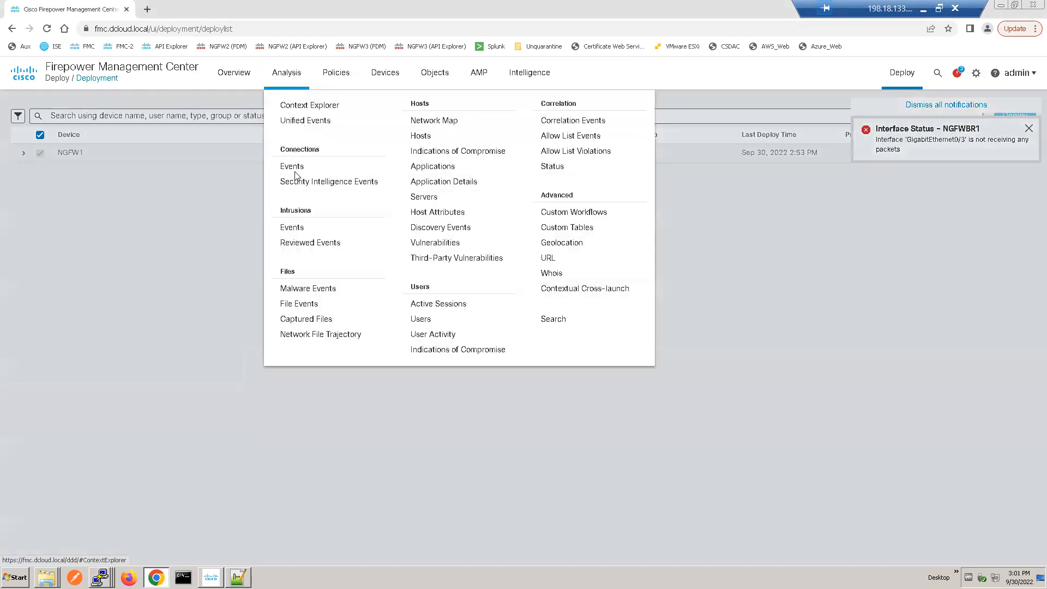
pyautogui.click(292, 227)
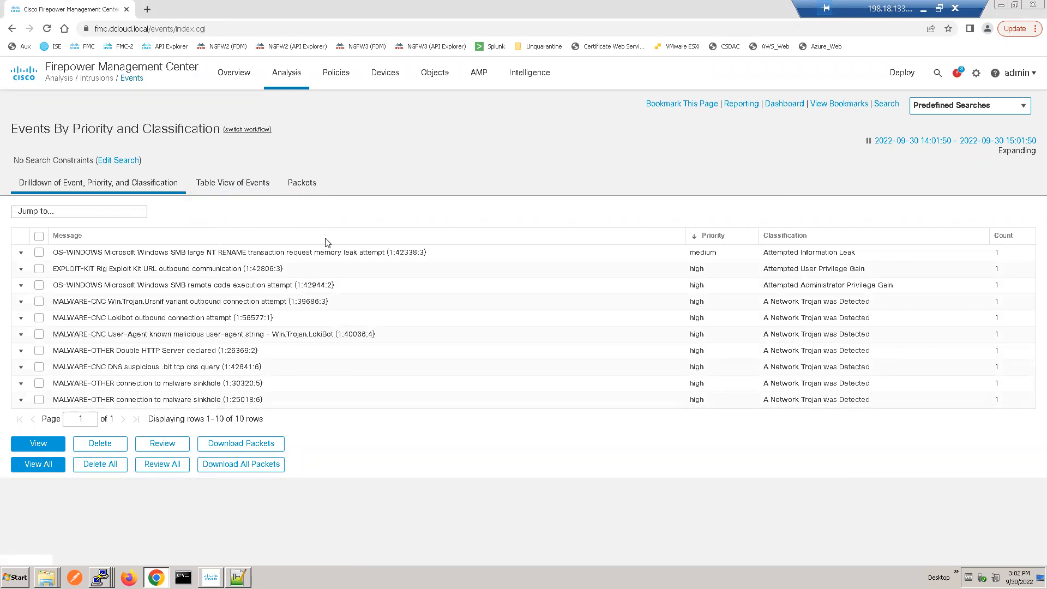
pyautogui.click(254, 183)
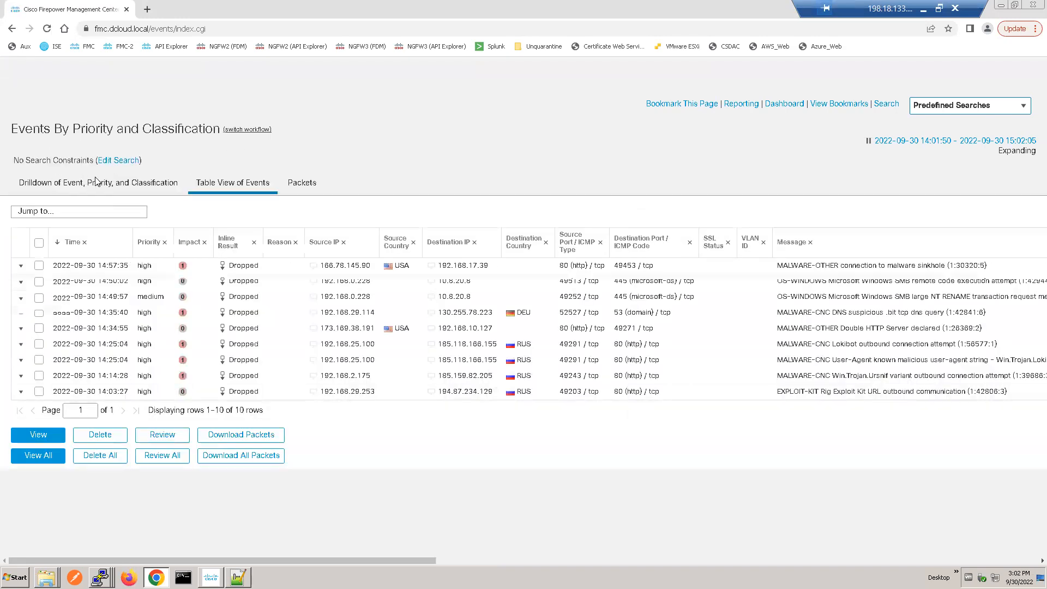
pyautogui.click(96, 182)
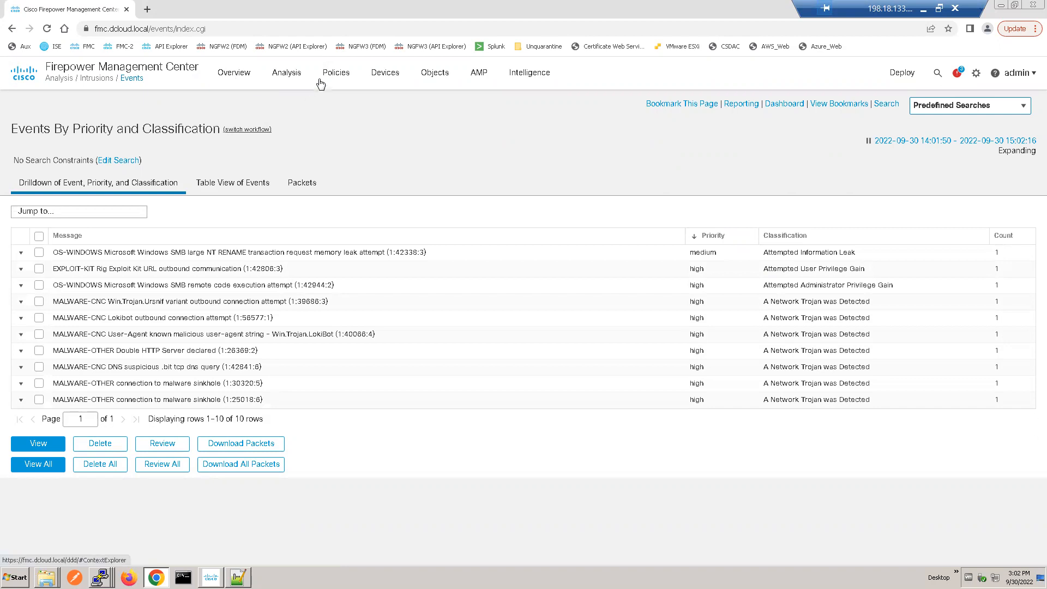
# Step: Open the Allow_WEB-ACCESS NAT policy and examine its auto NAT rule
pyautogui.moveTo(336, 76)
pyautogui.click(384, 76)
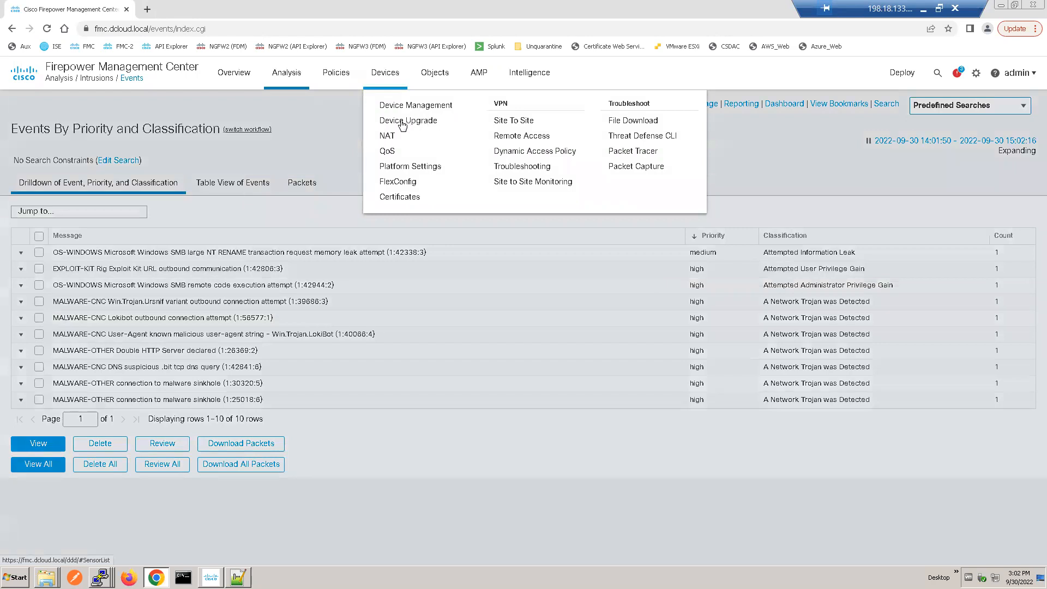
pyautogui.click(389, 136)
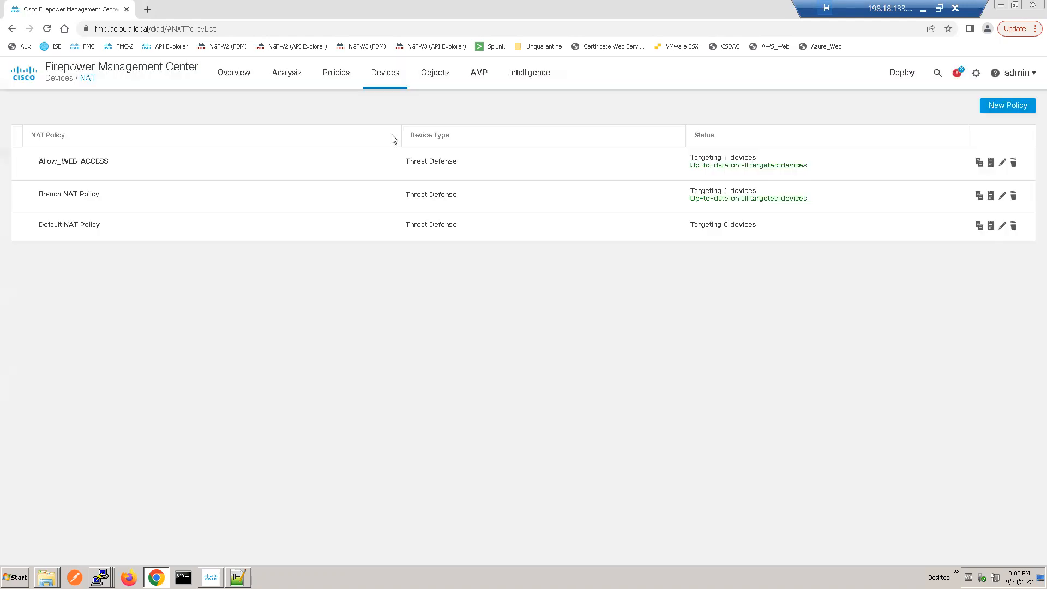
pyautogui.click(88, 163)
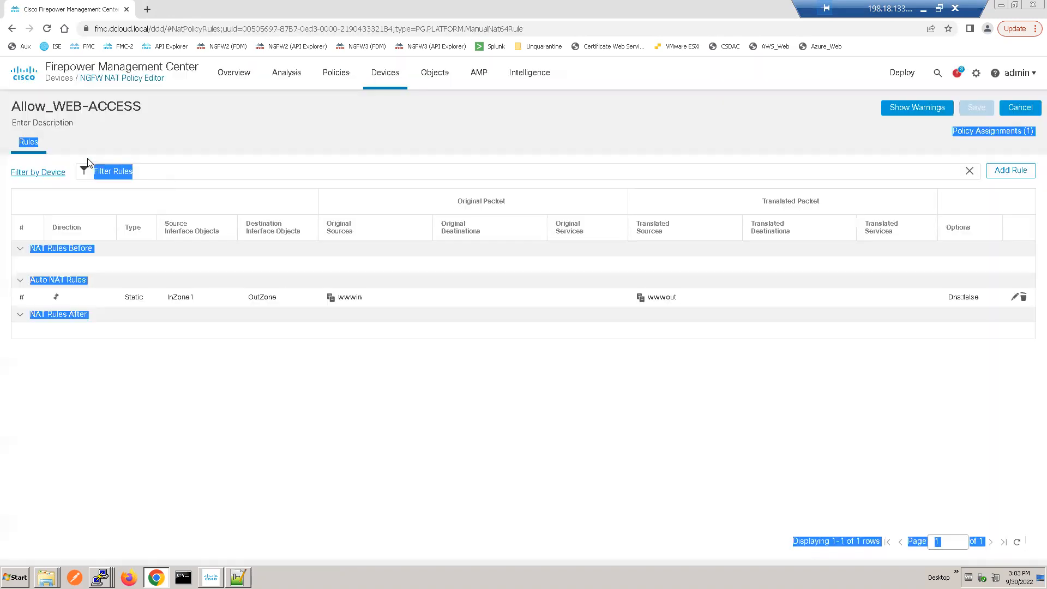
pyautogui.click(185, 399)
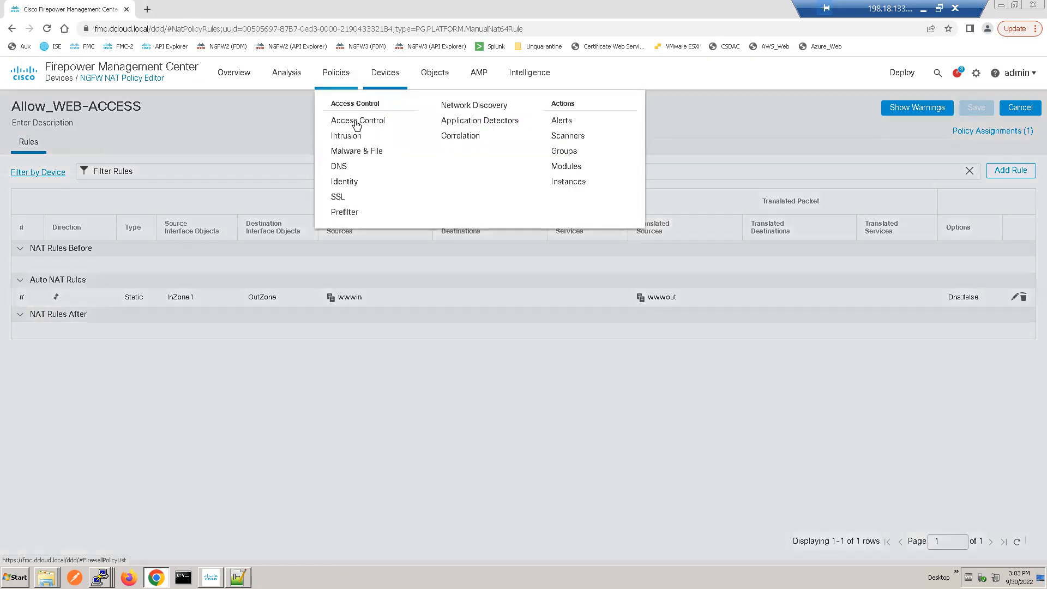
# Step: Open the NGFW_NEW_Polich access control policy and check the intrusion and file policies of the "web access from outside" rule
pyautogui.click(356, 121)
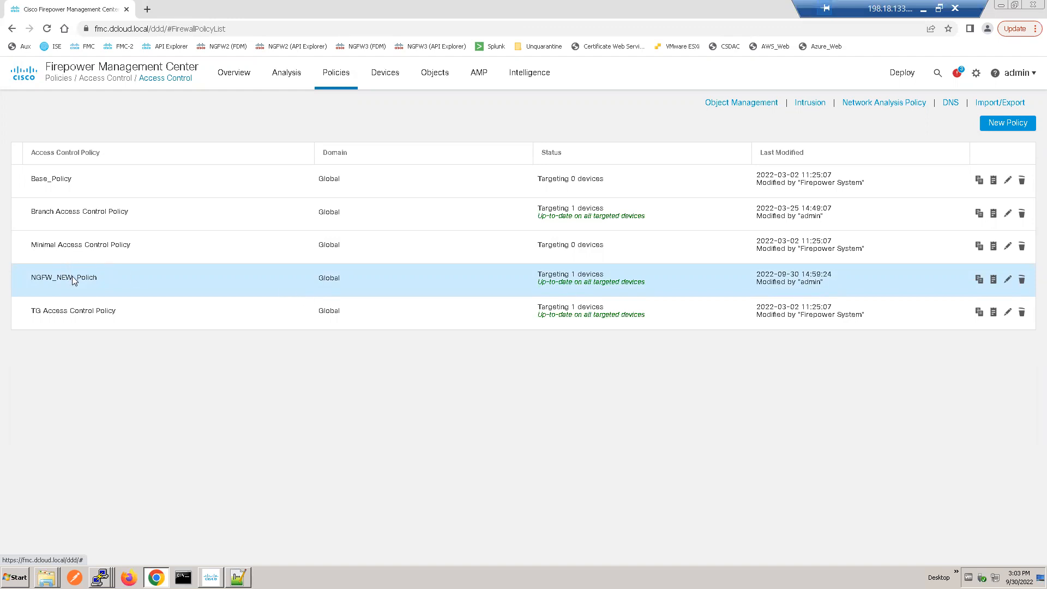
pyautogui.click(72, 279)
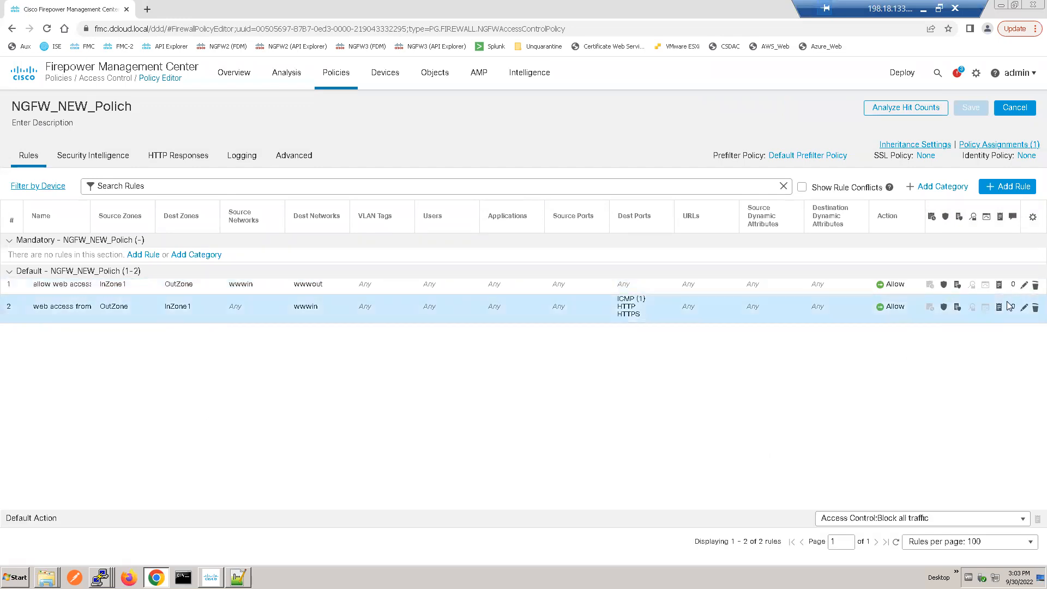
pyautogui.click(1023, 313)
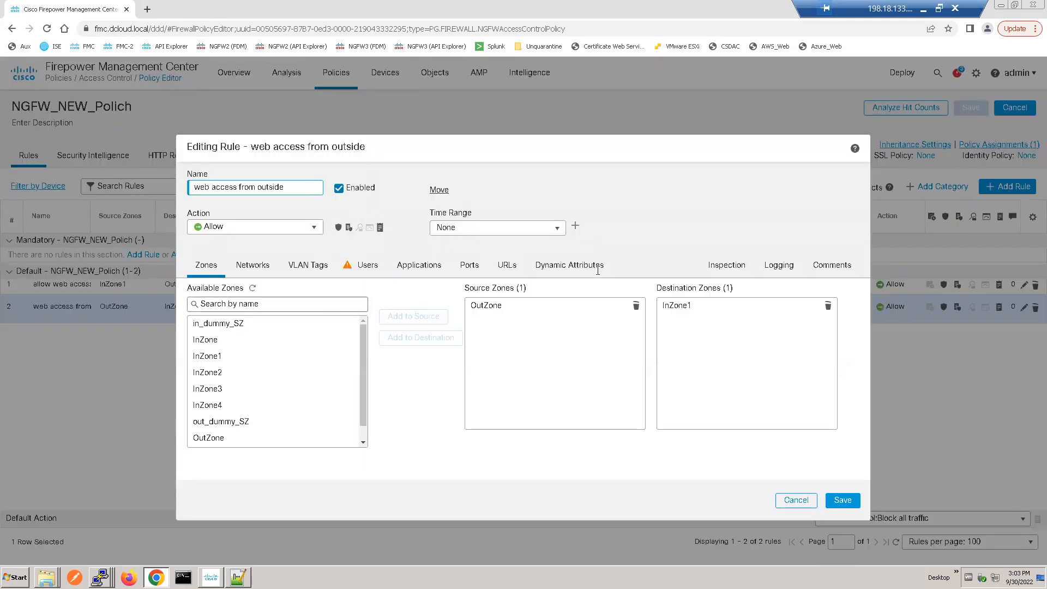
pyautogui.click(727, 265)
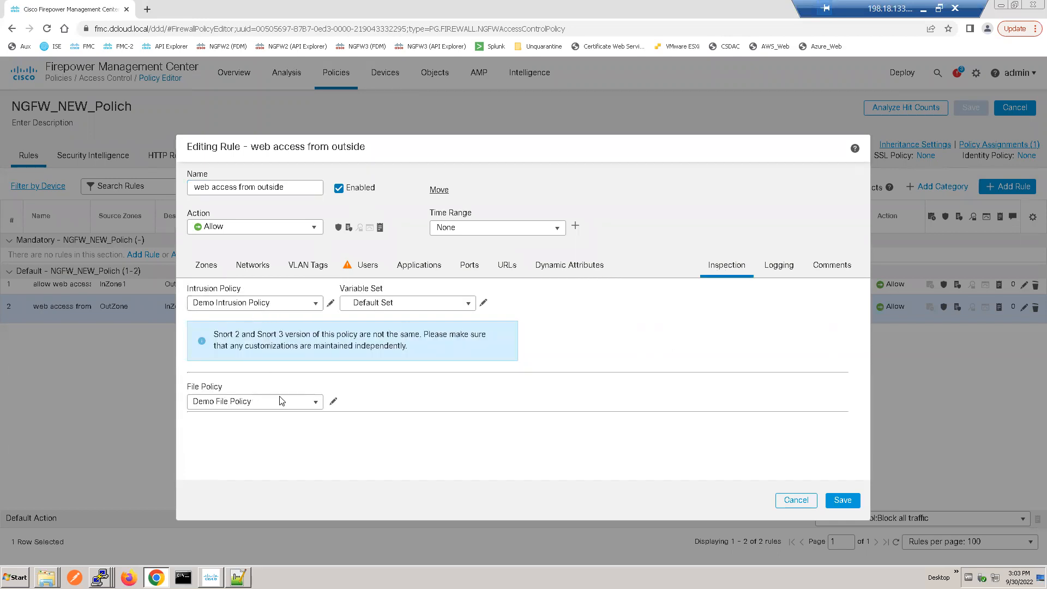
pyautogui.click(836, 504)
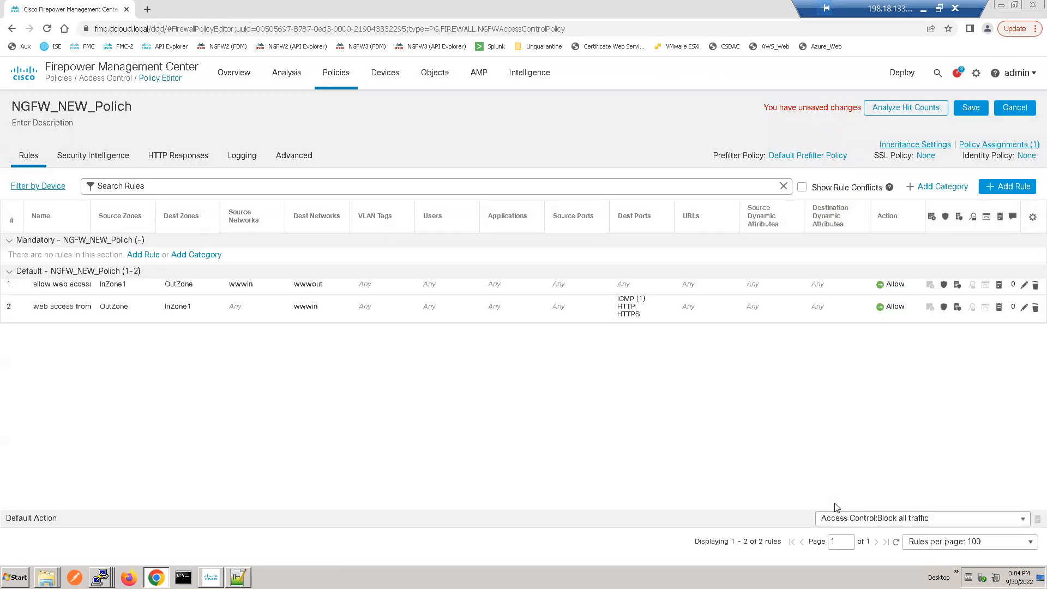
# Step: Recheck the inspection settings of the "web access from outside" rule and save the rule and the access control policy
pyautogui.click(1023, 312)
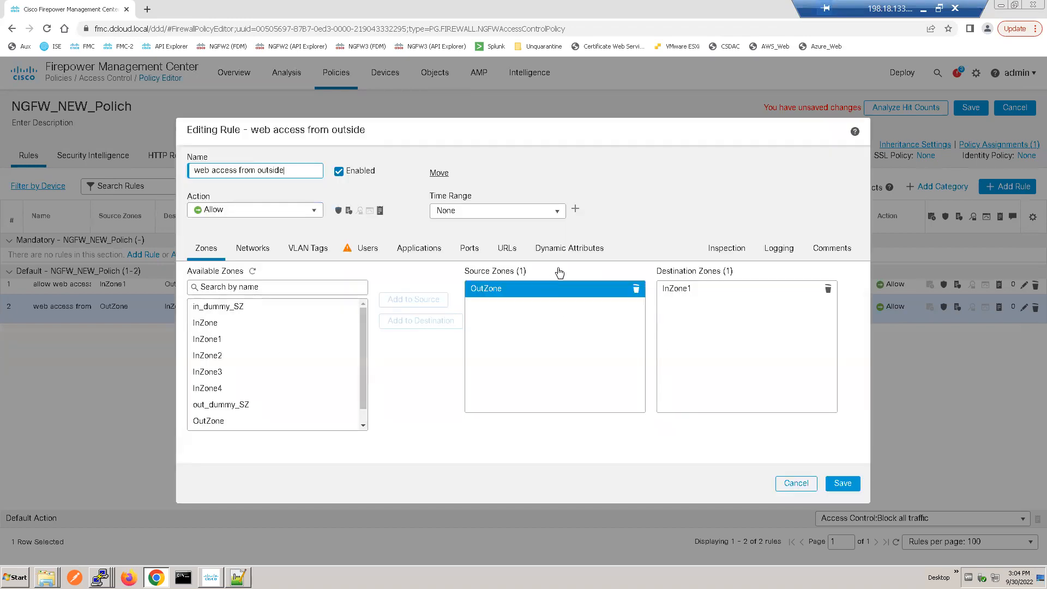
pyautogui.click(727, 249)
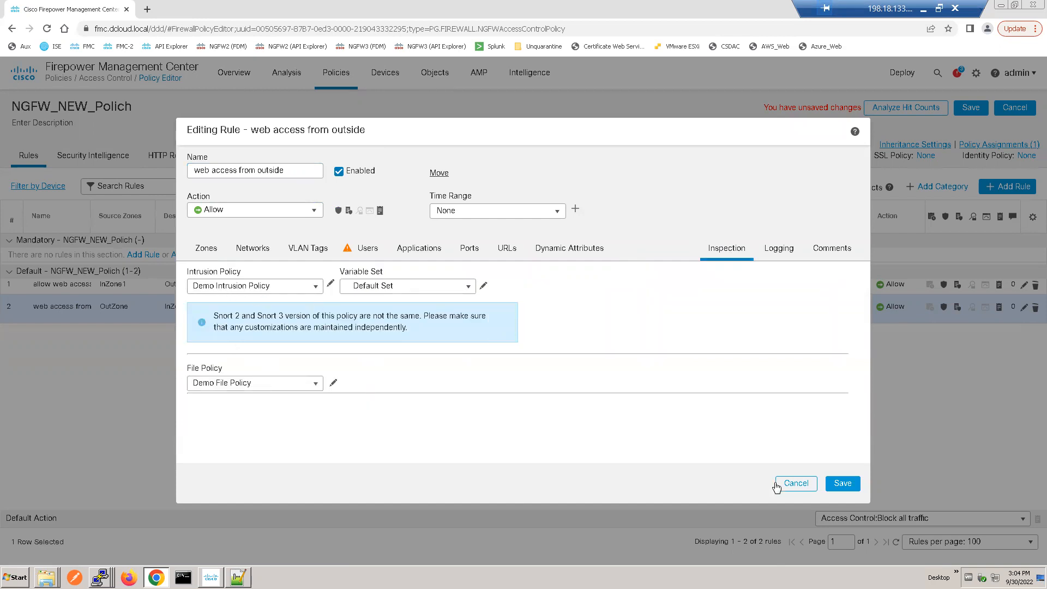
pyautogui.click(842, 483)
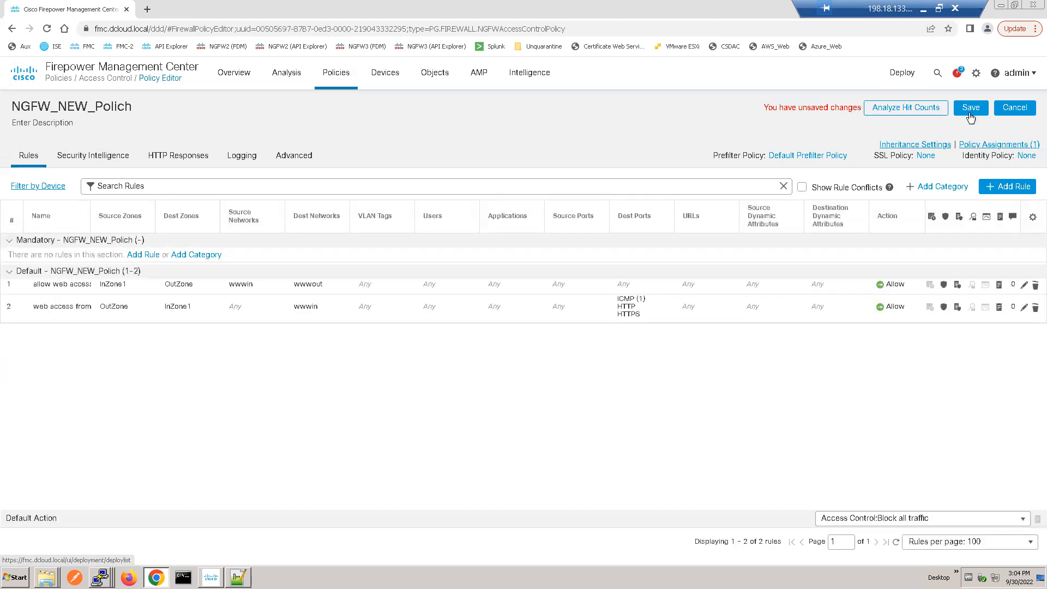
pyautogui.click(970, 113)
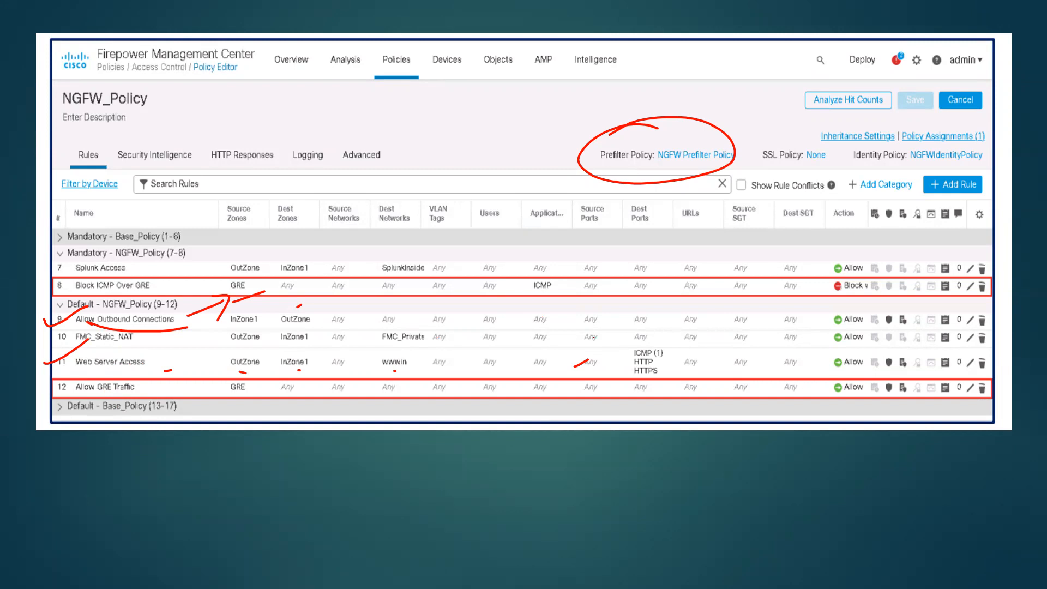
# Step: Switch to the lab notes in Notepad++ and read the instructions for the tunnel zone, prefilter policy and access control policy
pyautogui.press('super')
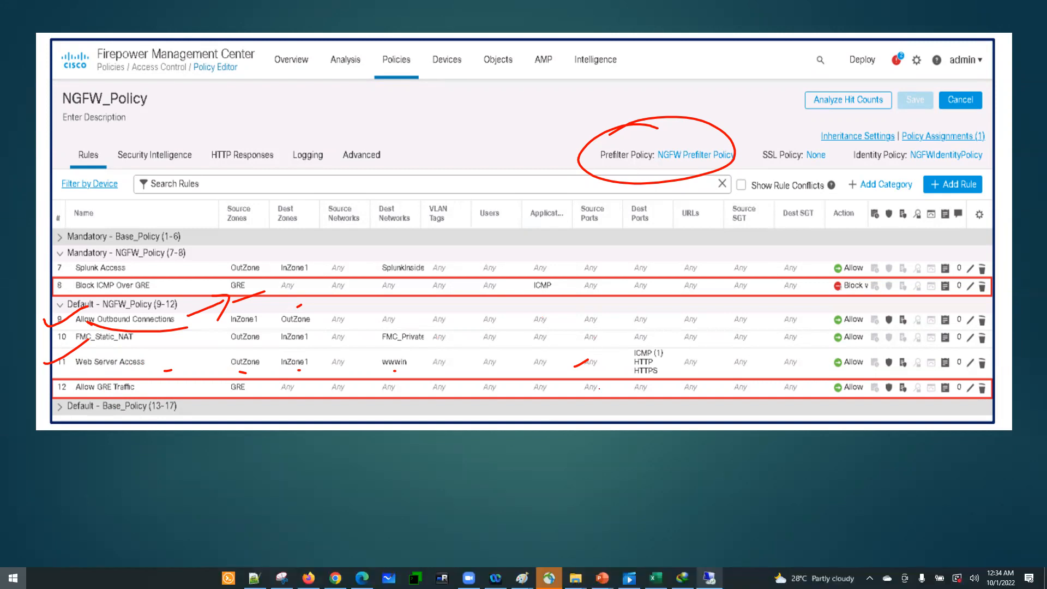
pyautogui.click(709, 578)
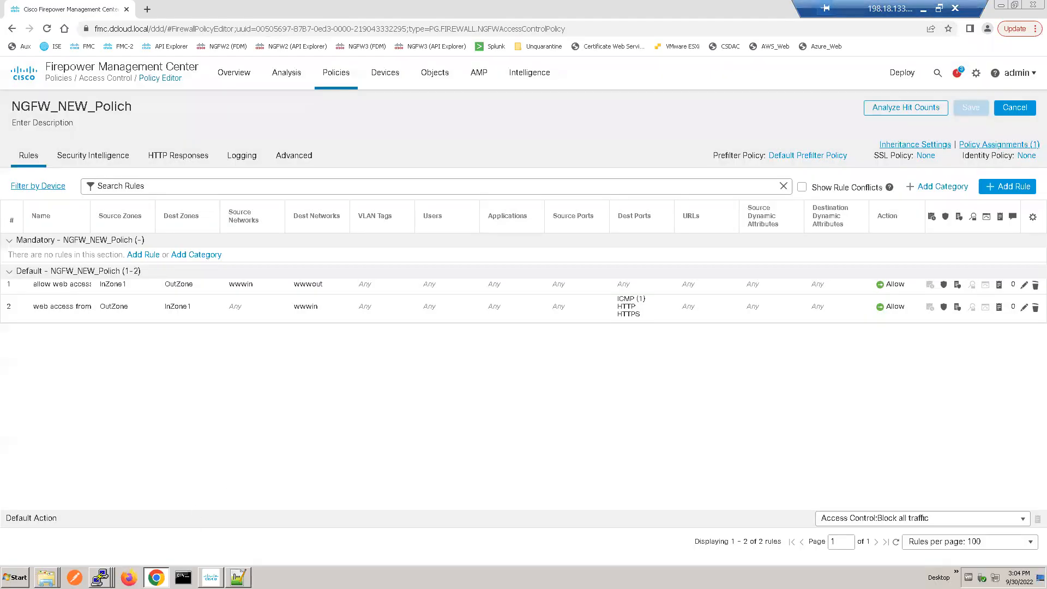
pyautogui.hotkey('alt', 'Tab')
pyautogui.click(199, 300)
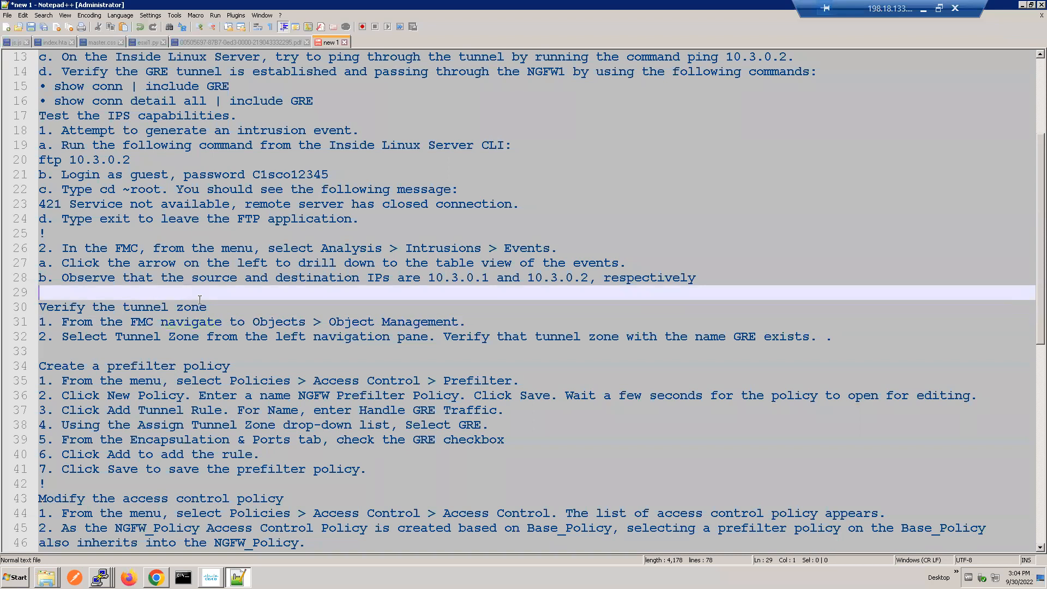
pyautogui.press('Down')
pyautogui.press('Down')
pyautogui.press('Down')
pyautogui.press('Down')
pyautogui.press('Down')
pyautogui.press('Down')
pyautogui.press('Down')
pyautogui.press('Down')
pyautogui.press('Down')
pyautogui.press('Down')
pyautogui.press('Down')
pyautogui.press('Down')
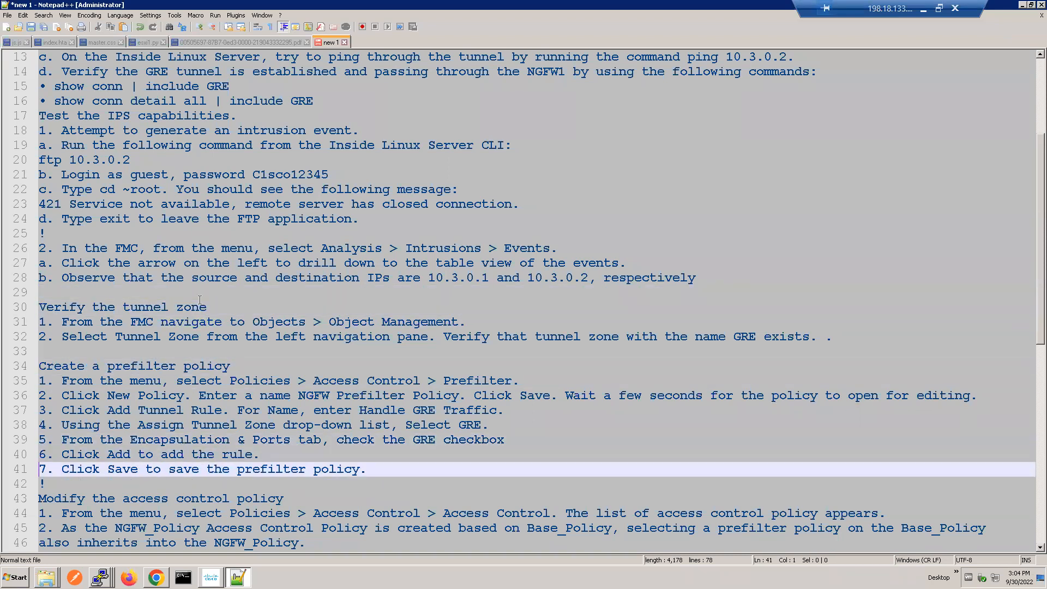
pyautogui.press('Down')
pyautogui.press('Down')
pyautogui.press('Down')
pyautogui.press('Down')
pyautogui.press('Down')
pyautogui.press('Down')
pyautogui.press('Down')
pyautogui.press('Down')
pyautogui.press('Down')
pyautogui.press('Down')
pyautogui.press('Down')
pyautogui.press('Down')
pyautogui.press('Down')
pyautogui.press('Down')
pyautogui.press('Down')
pyautogui.press('Down')
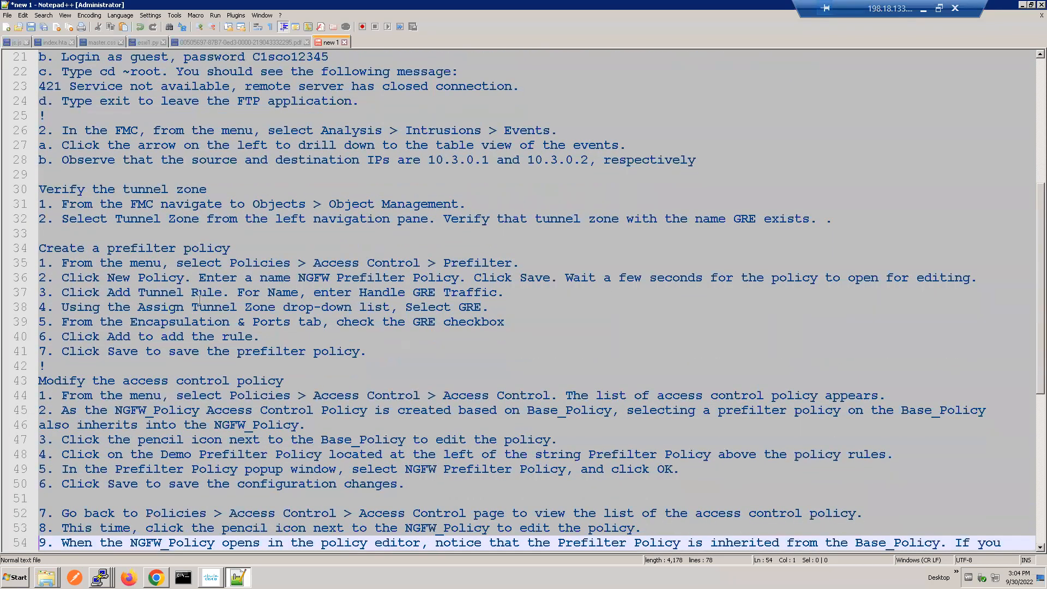
pyautogui.press('Down')
pyautogui.press('Down')
pyautogui.press('Down')
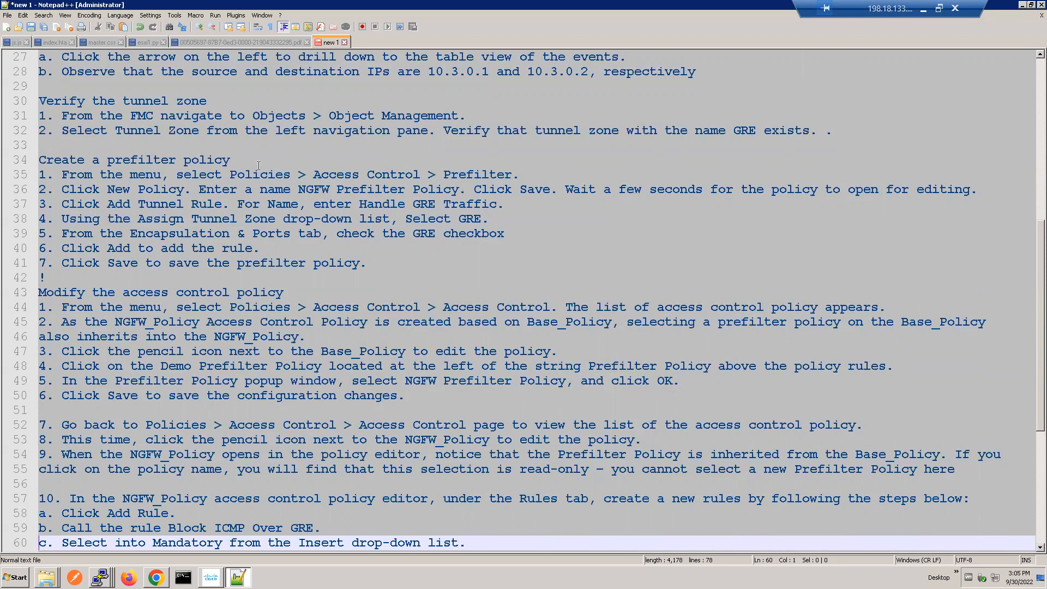
pyautogui.doubleClick(142, 100)
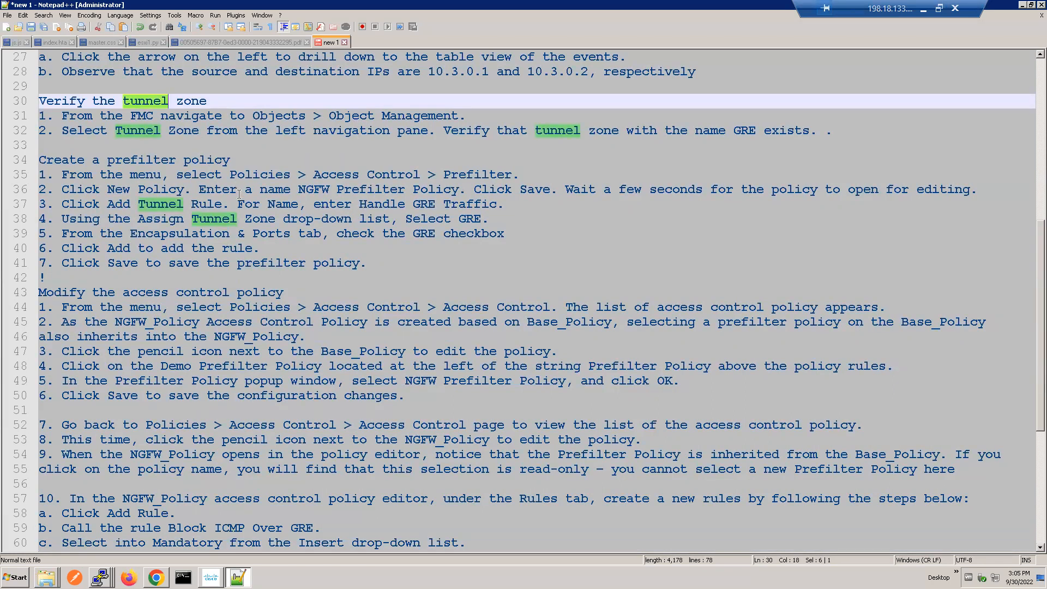
pyautogui.click(239, 220)
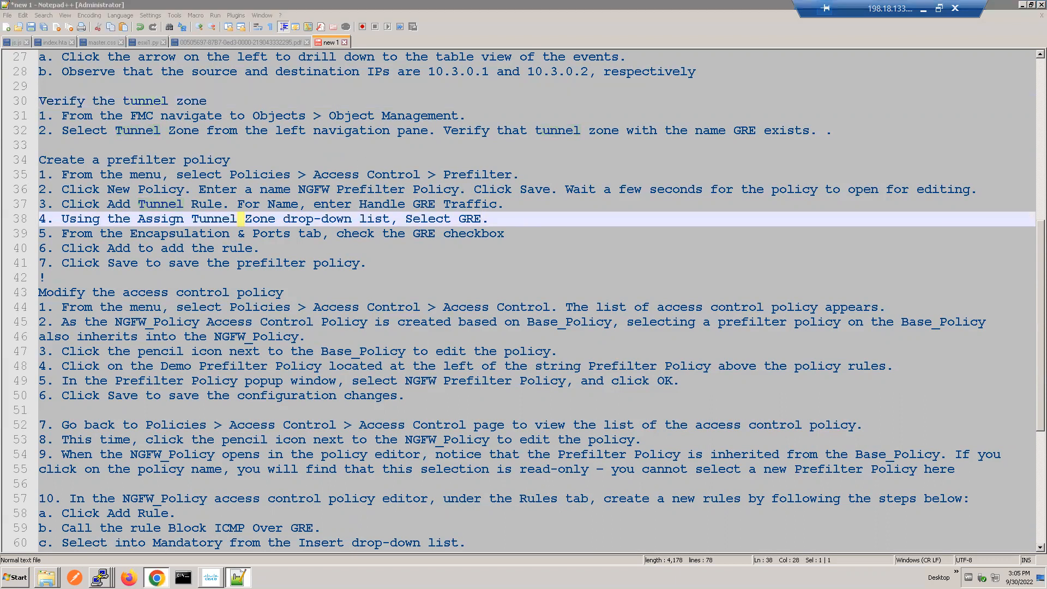
# Step: Switch to the FMC in Chrome and examine the GRE tunnel zone object and the blank form for a new tunnel tag
pyautogui.click(156, 576)
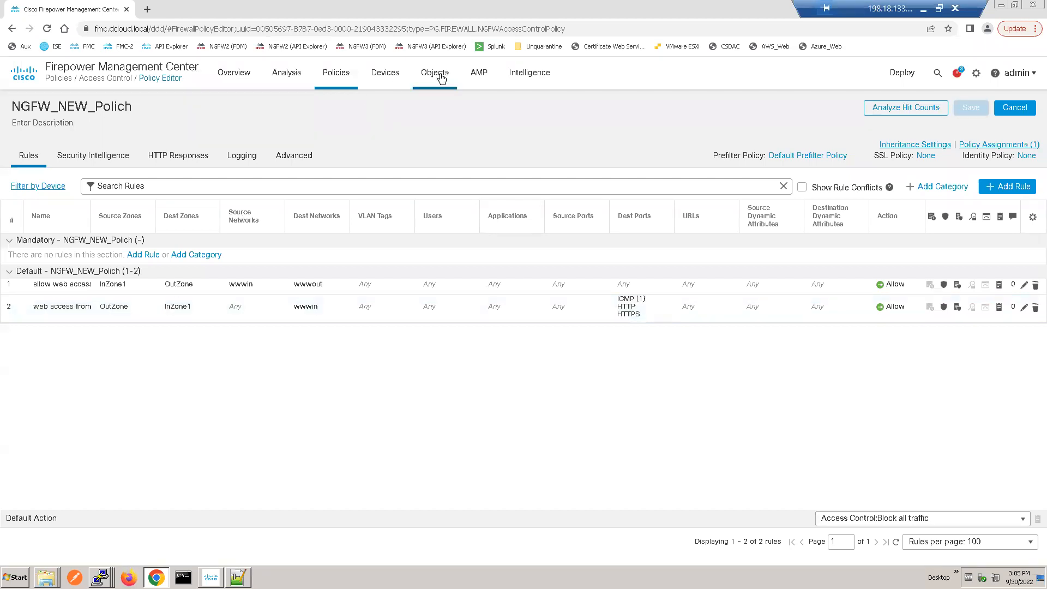
pyautogui.moveTo(441, 78)
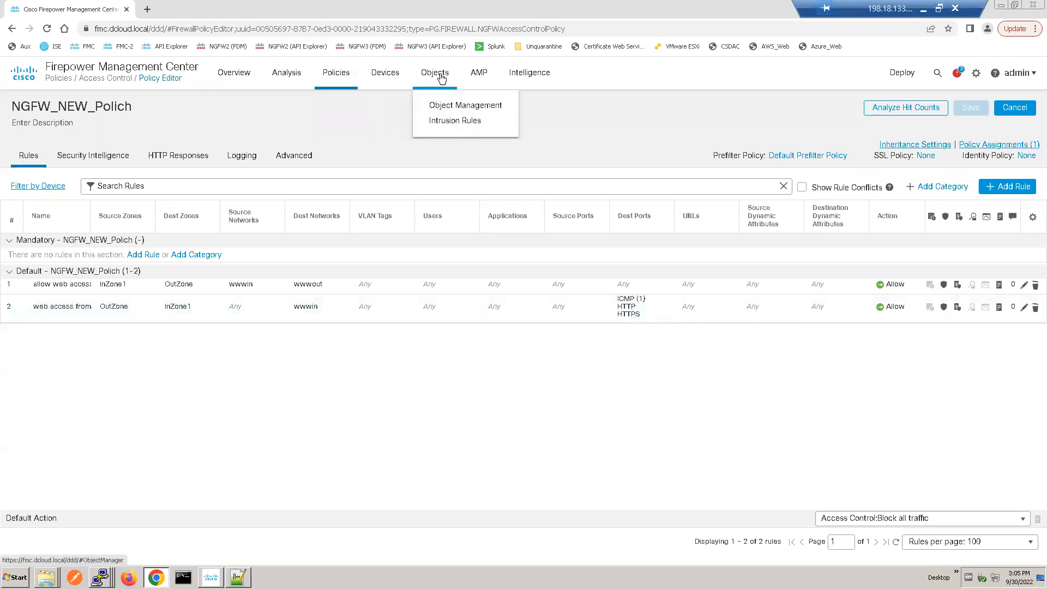
pyautogui.click(448, 107)
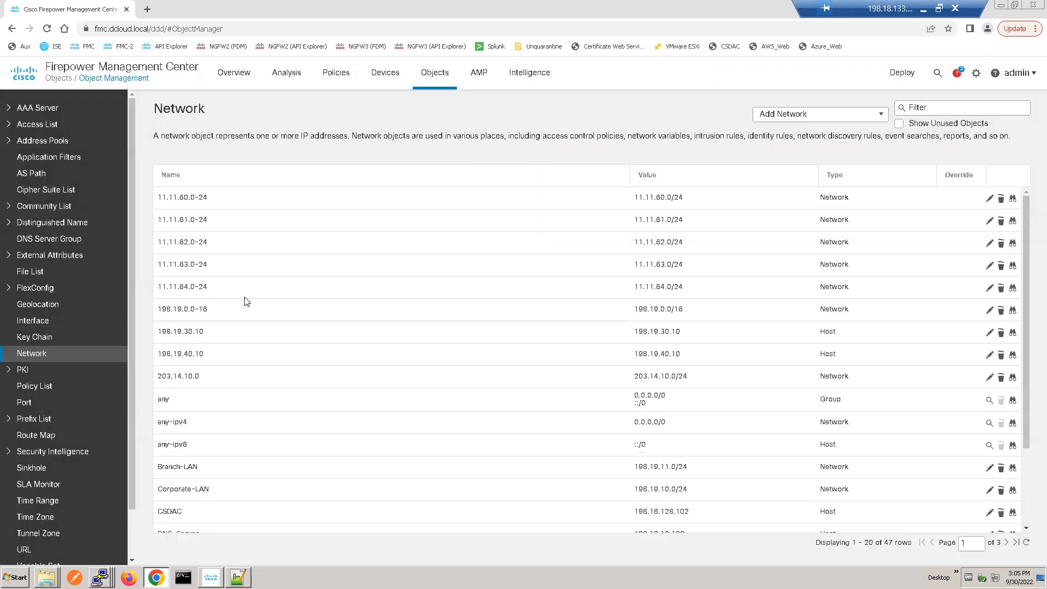
pyautogui.click(42, 534)
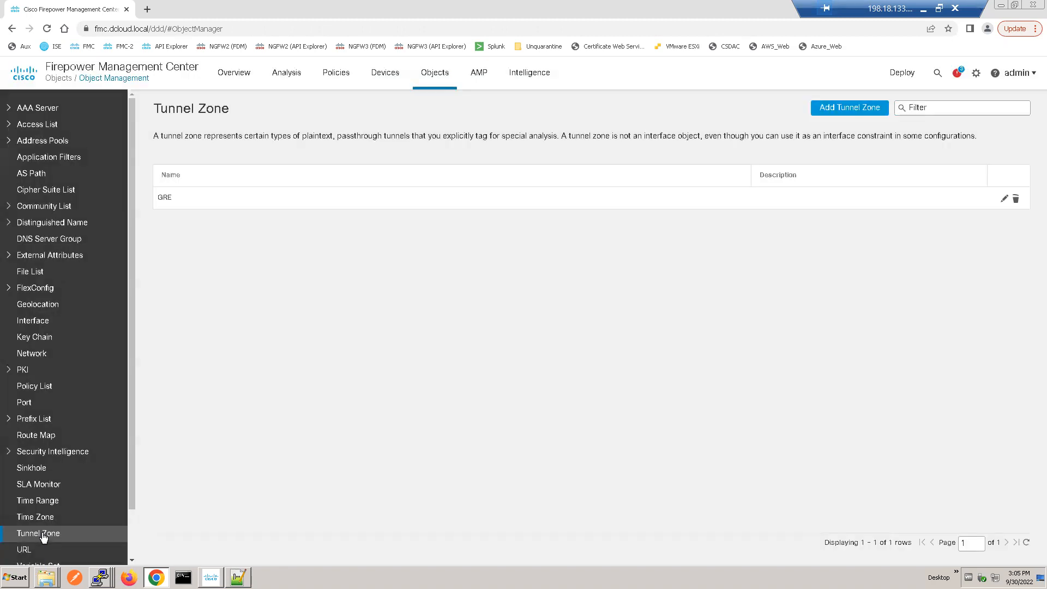
pyautogui.click(161, 200)
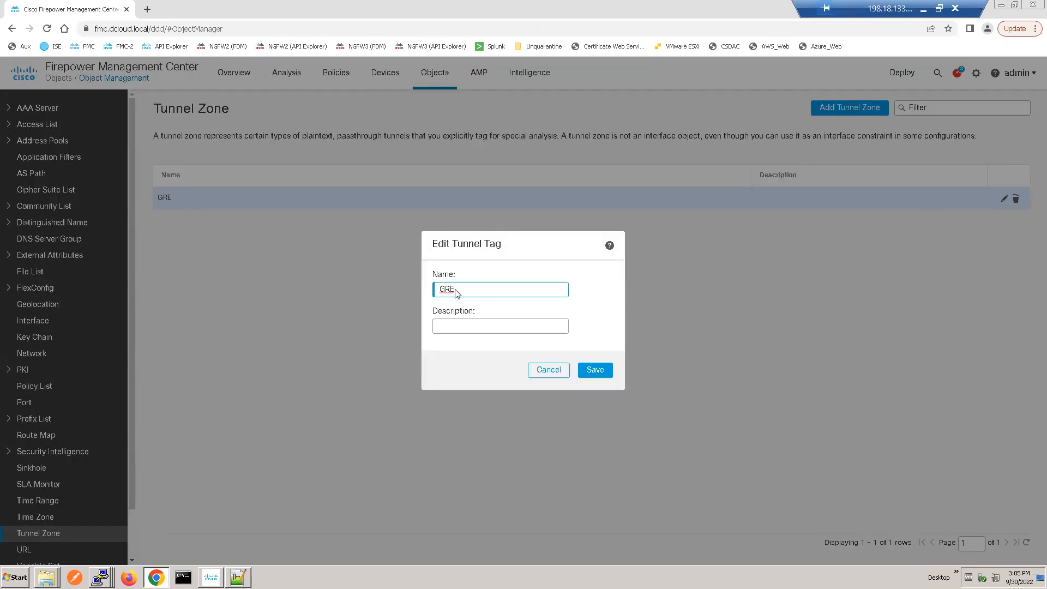
pyautogui.click(596, 371)
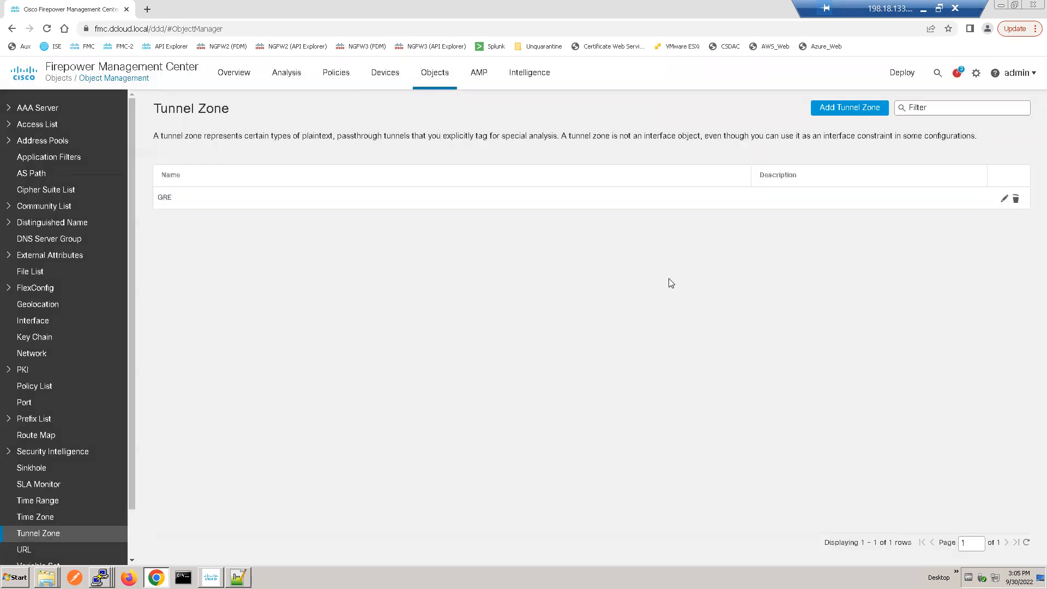
pyautogui.click(853, 109)
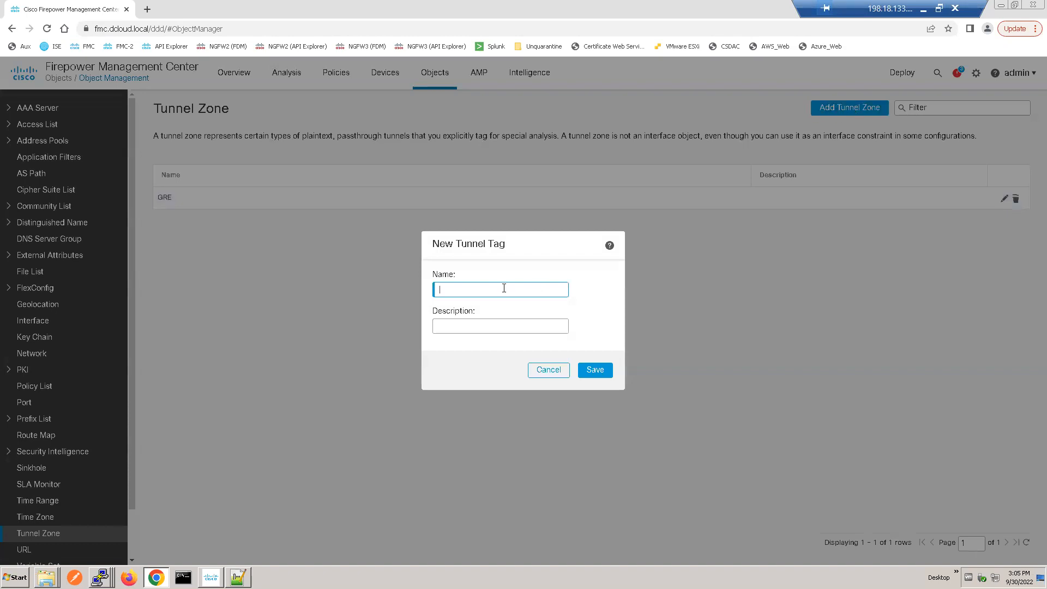
pyautogui.click(546, 370)
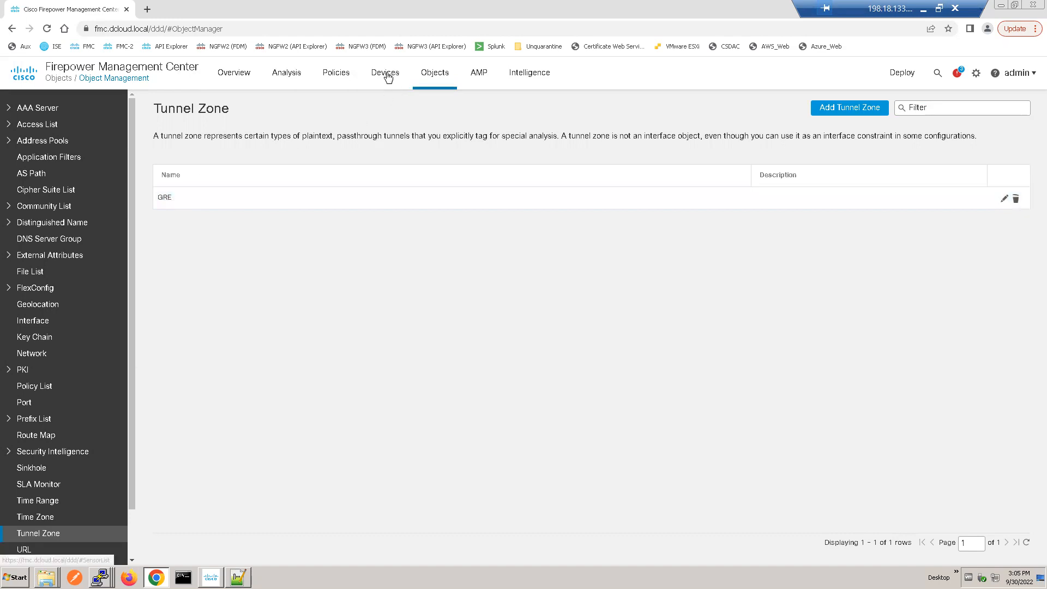
# Step: Create a new prefilter policy with "OUR Tunnel Prefilter" as both its name and description, and save it
pyautogui.click(331, 79)
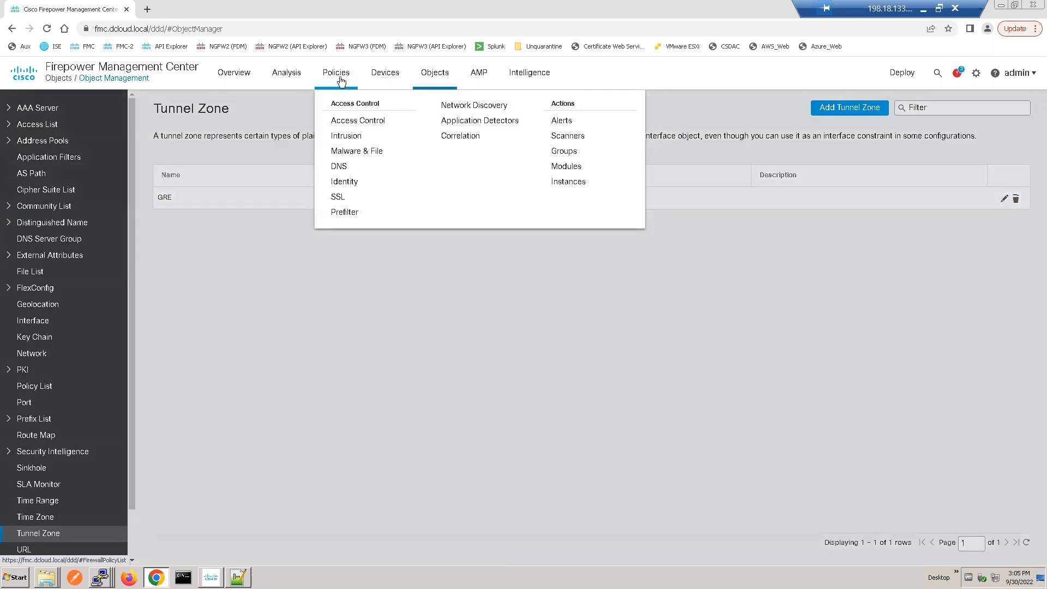
pyautogui.click(349, 215)
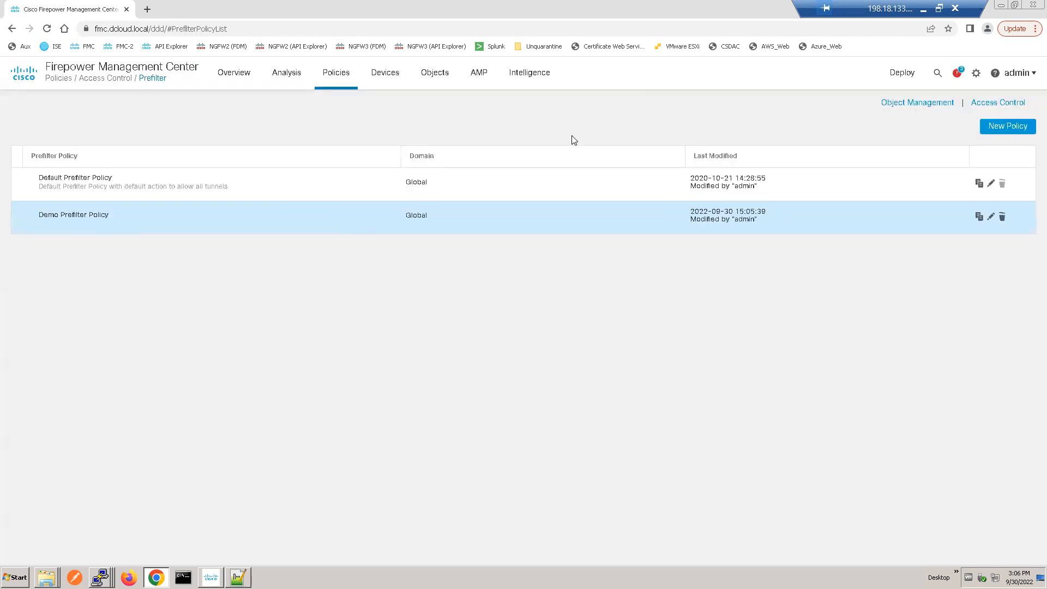
pyautogui.click(1006, 131)
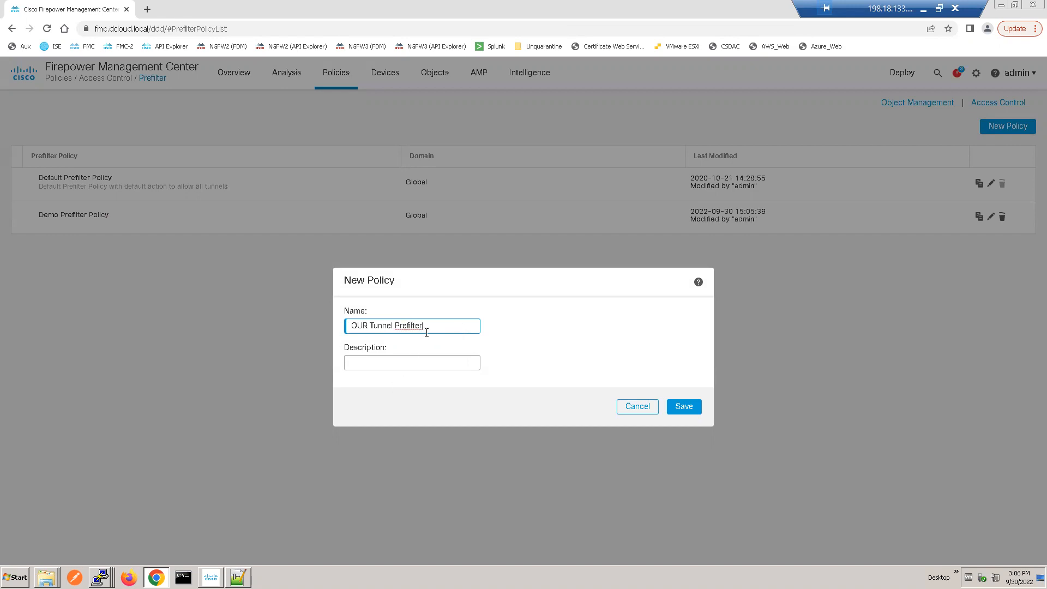
pyautogui.hotkey('ctrl', 'a')
pyautogui.hotkey('ctrl', 'c')
pyautogui.click(418, 362)
pyautogui.hotkey('ctrl', 'v')
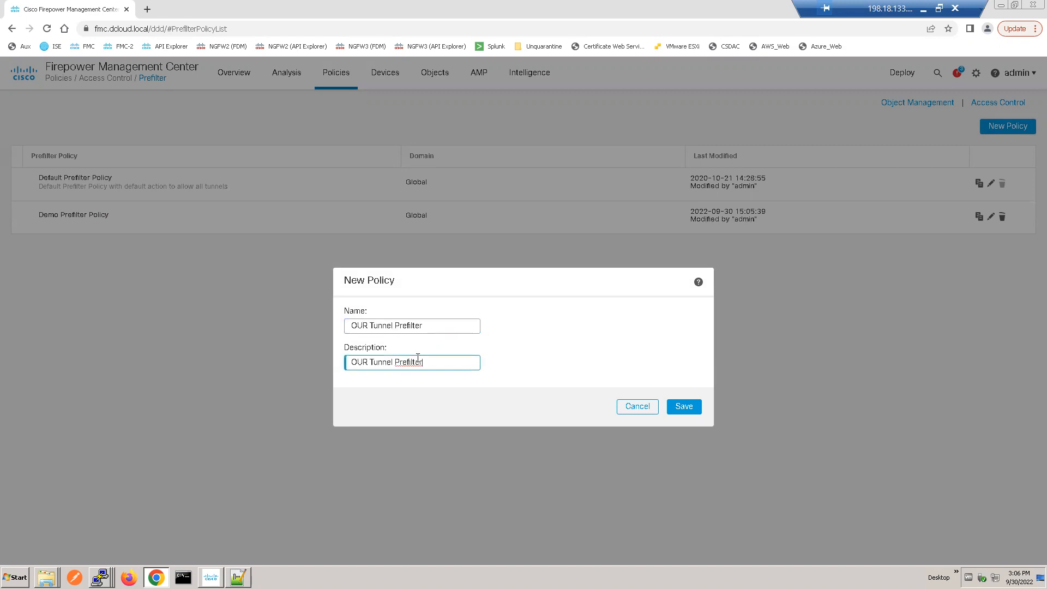
pyautogui.click(684, 406)
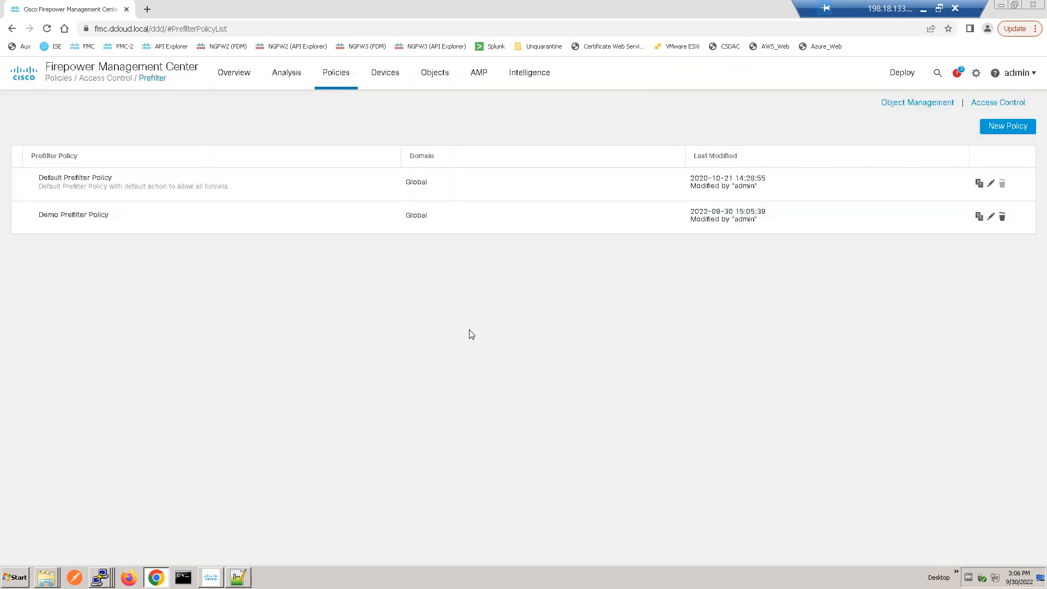
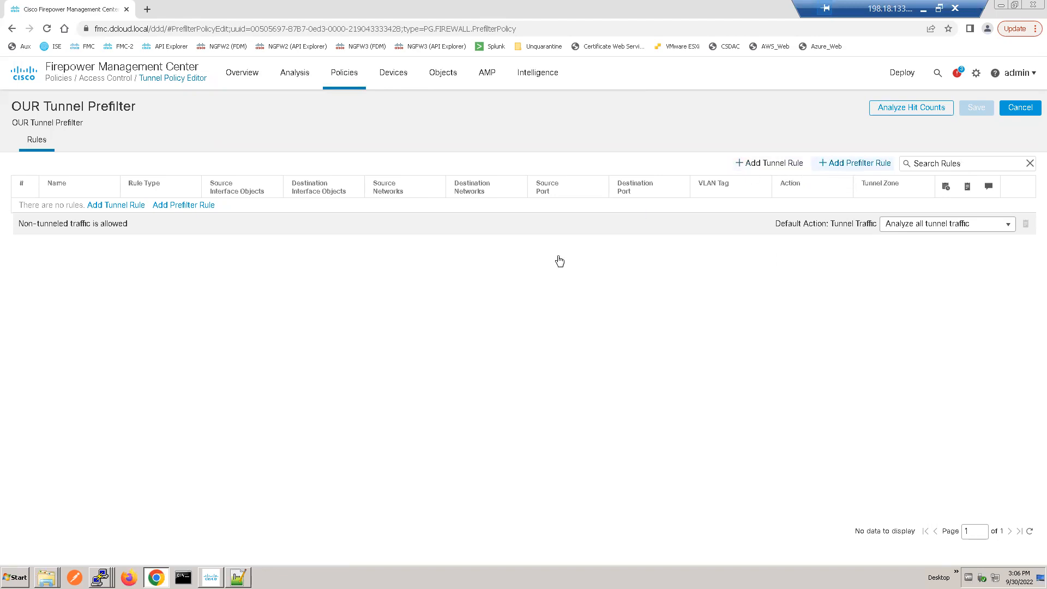
# Step: Switch to the lab notes in Notepad++ and read the instructions for creating the prefilter policy and its tunnel rule
pyautogui.moveTo(238, 578)
pyautogui.click(238, 577)
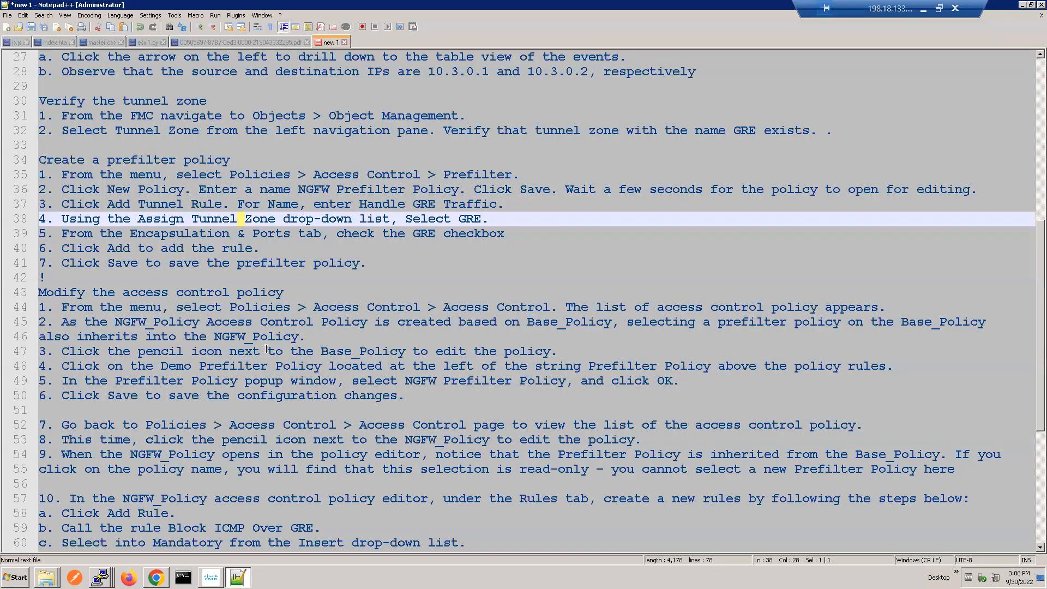
pyautogui.click(266, 351)
pyautogui.doubleClick(377, 176)
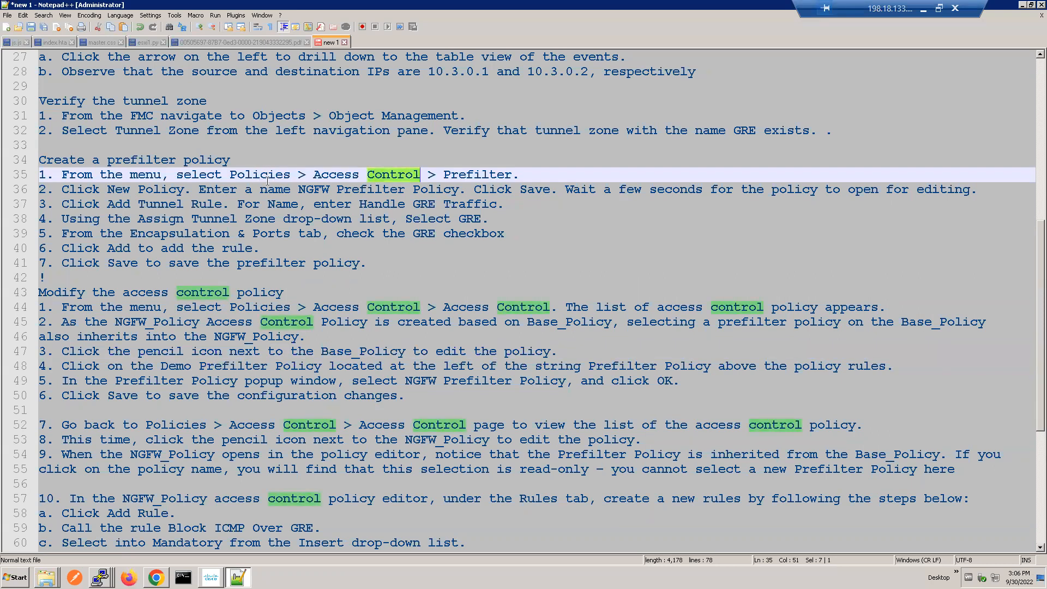
pyautogui.tripleClick(267, 175)
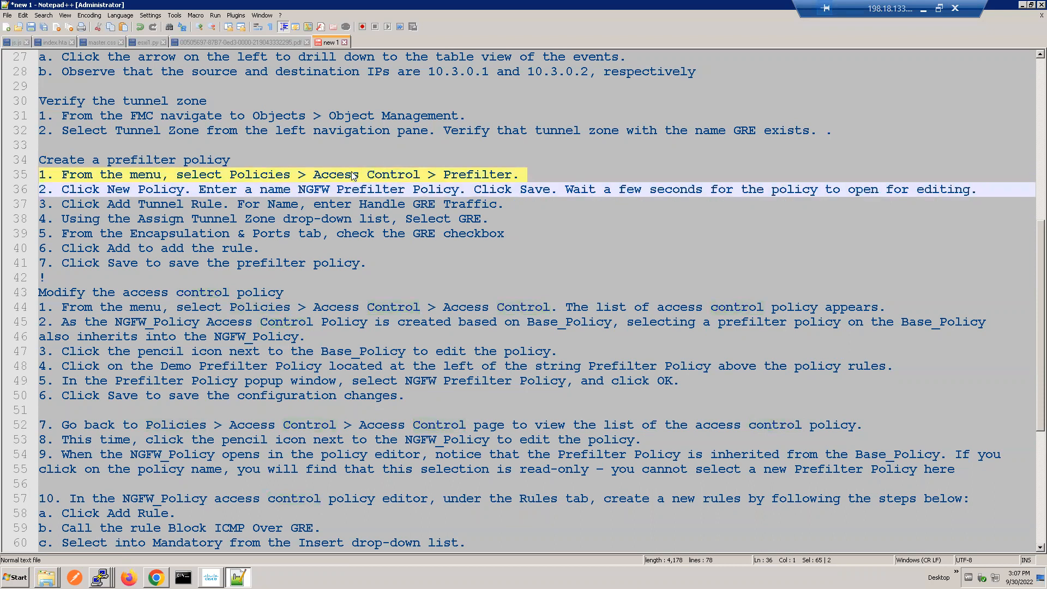
pyautogui.doubleClick(276, 189)
pyautogui.click(756, 198)
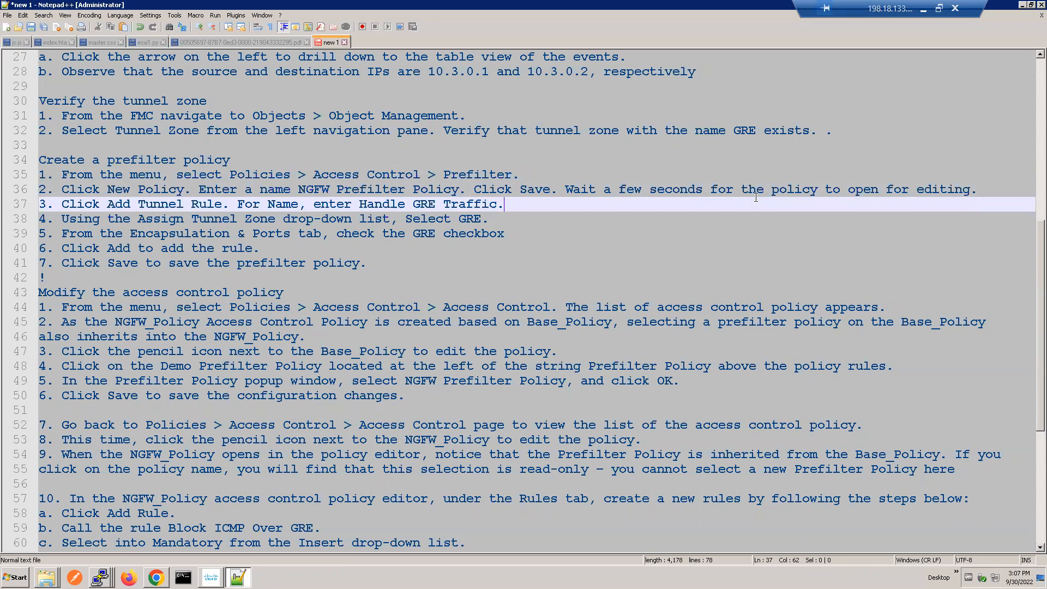
pyautogui.tripleClick(166, 205)
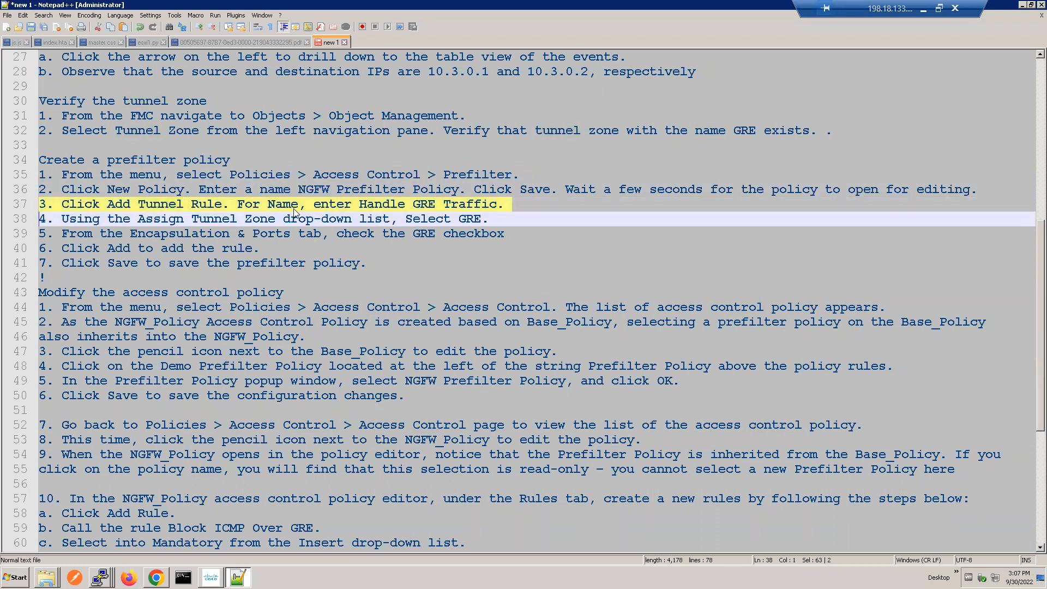
pyautogui.tripleClick(432, 208)
pyautogui.tripleClick(220, 222)
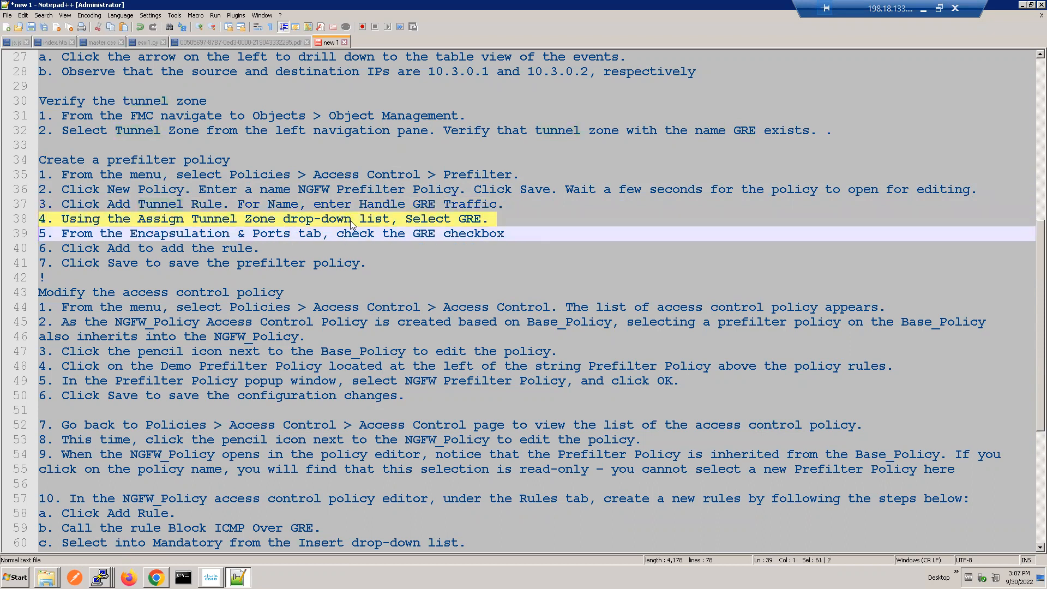
pyautogui.doubleClick(430, 220)
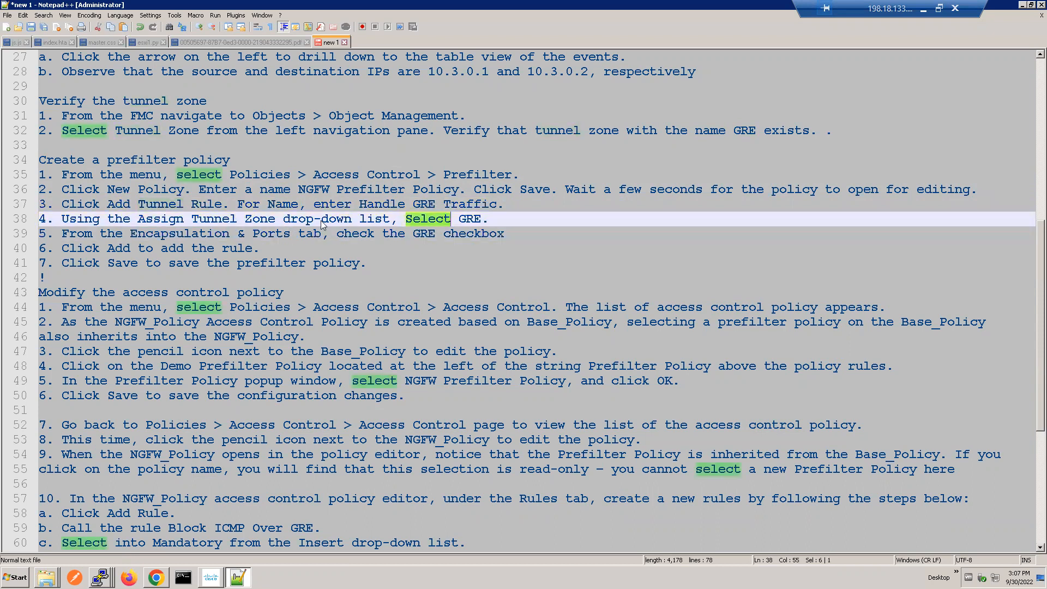
pyautogui.tripleClick(285, 232)
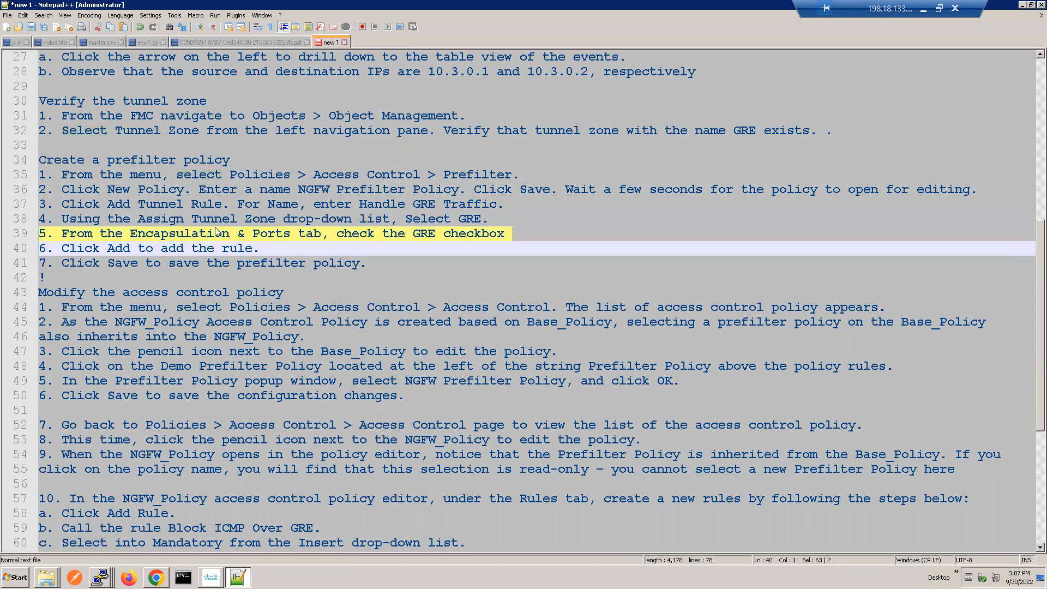
pyautogui.doubleClick(171, 249)
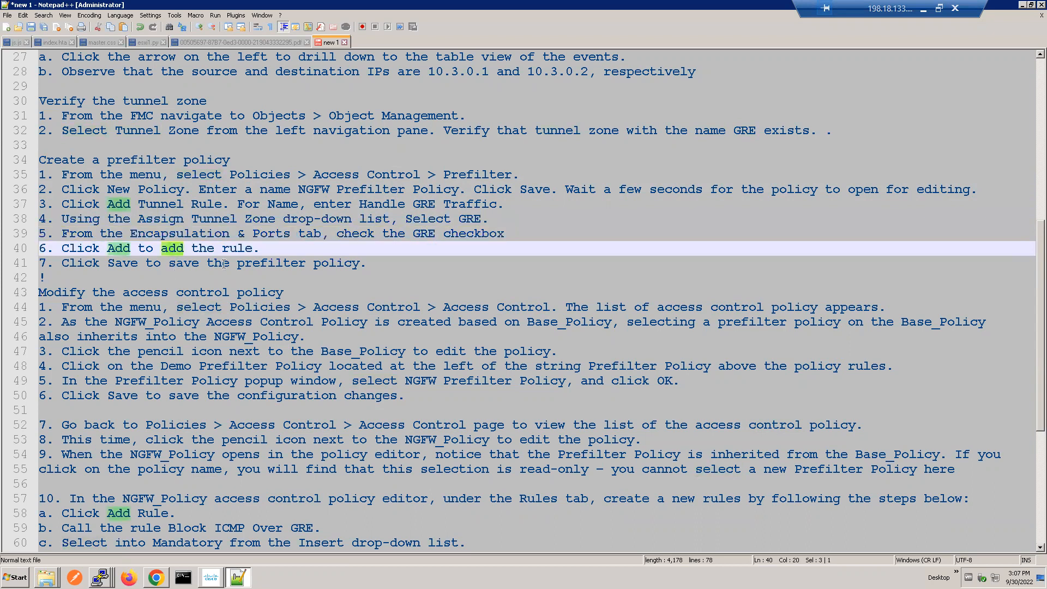
pyautogui.click(269, 264)
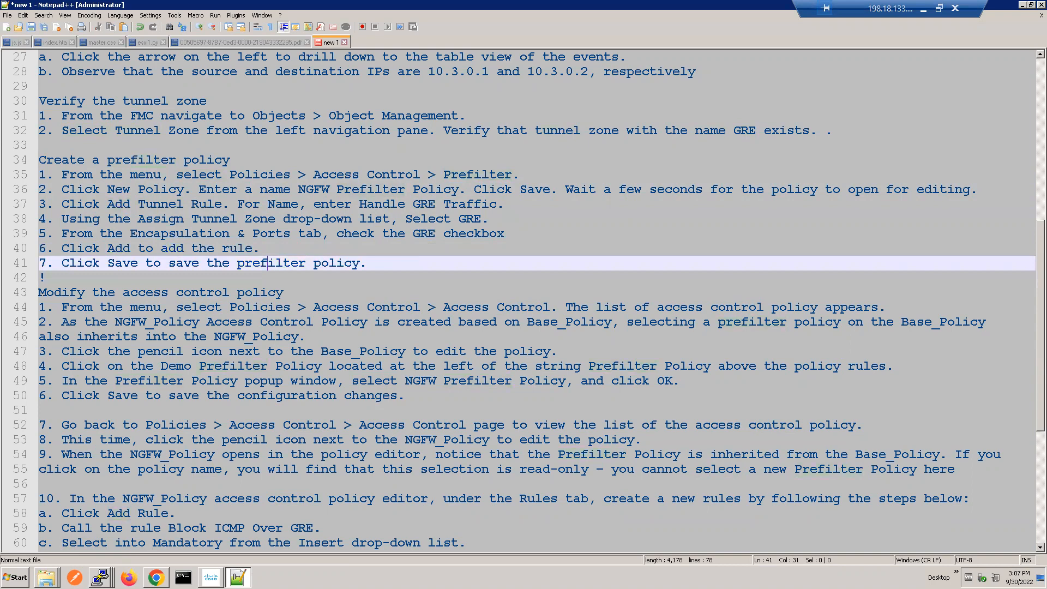
# Step: Switch to the FMC in Chrome and examine the blank tunnel rule and prefilter rule forms, including the prefilter rule's description and available actions
pyautogui.click(156, 577)
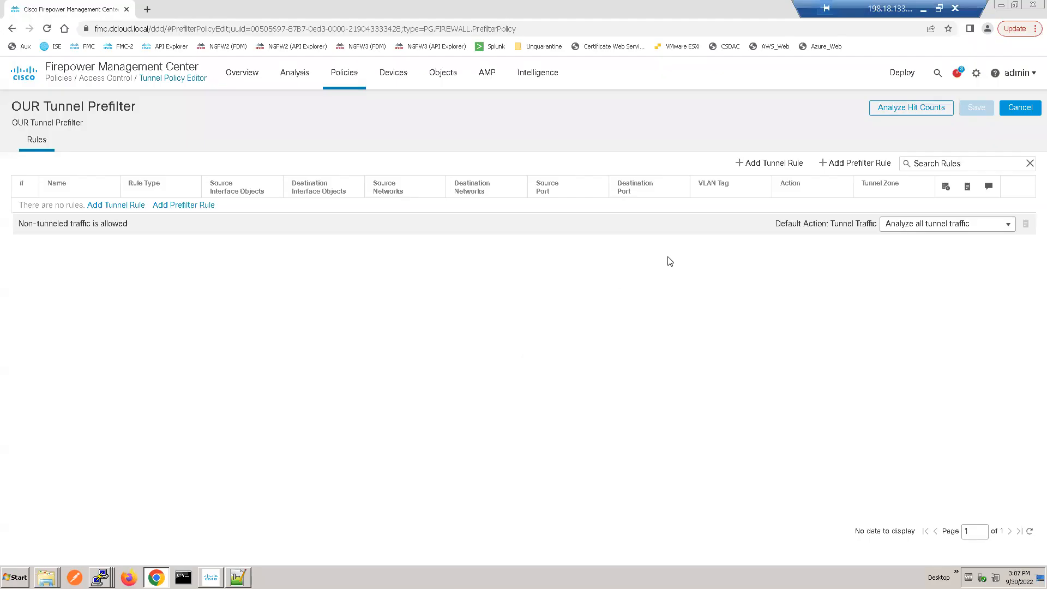
pyautogui.click(746, 163)
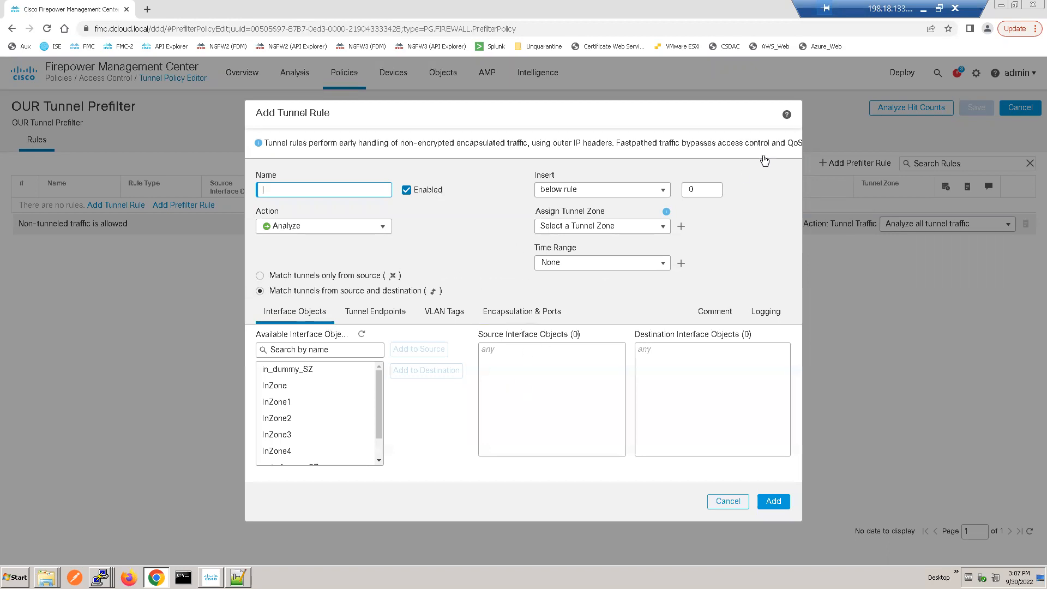
pyautogui.click(725, 504)
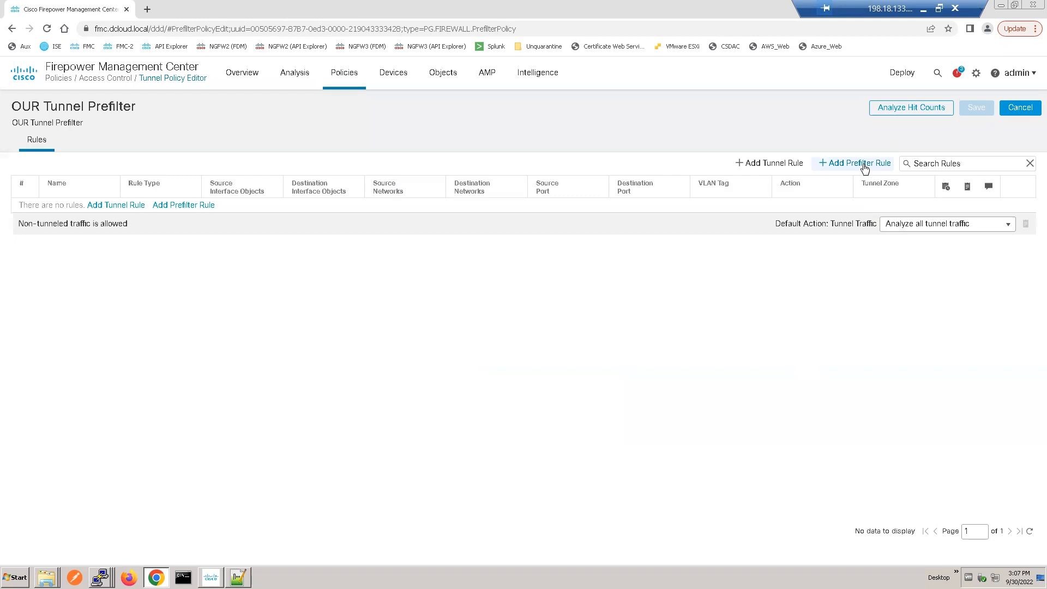
pyautogui.click(866, 163)
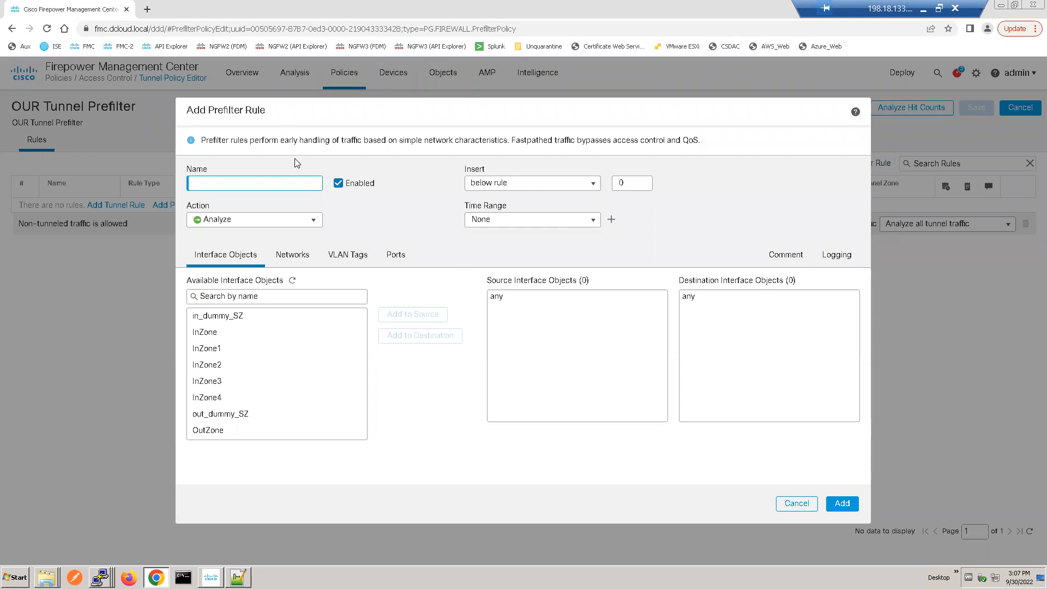
pyautogui.moveTo(258, 140); pyautogui.dragTo(641, 144)
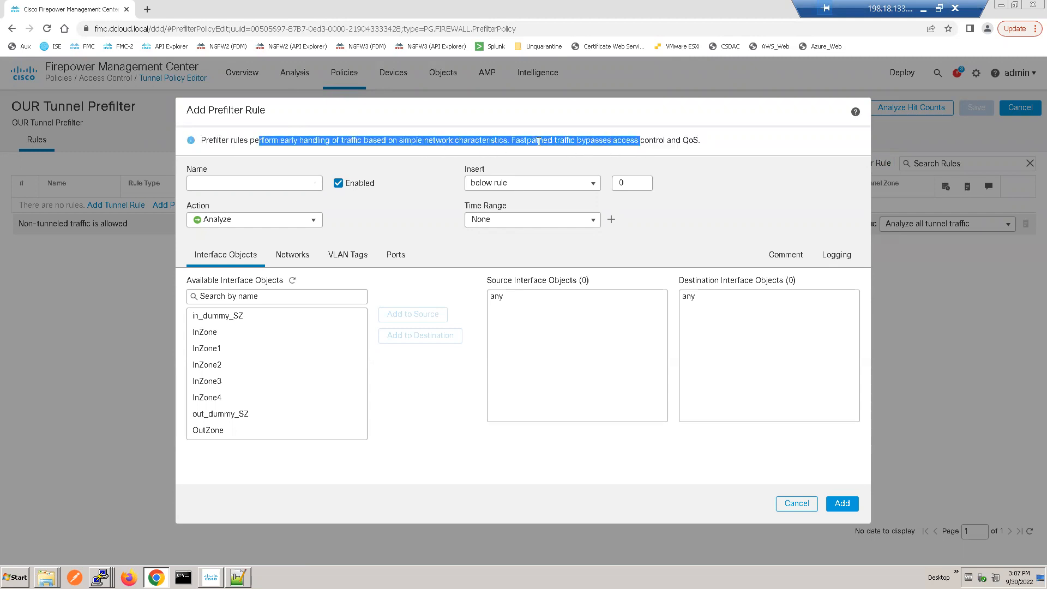
pyautogui.doubleClick(778, 139)
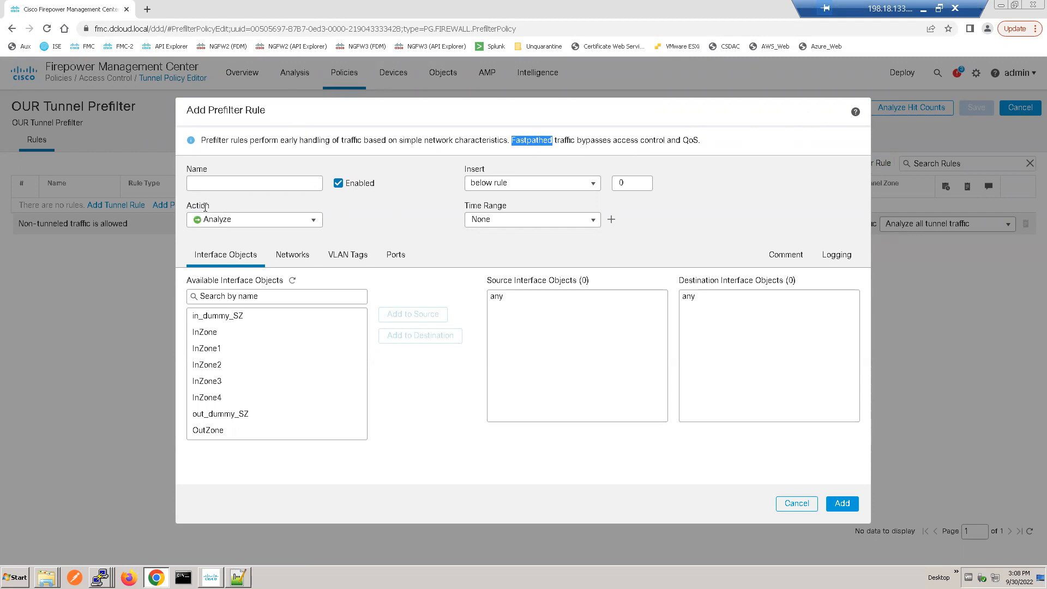
pyautogui.click(314, 222)
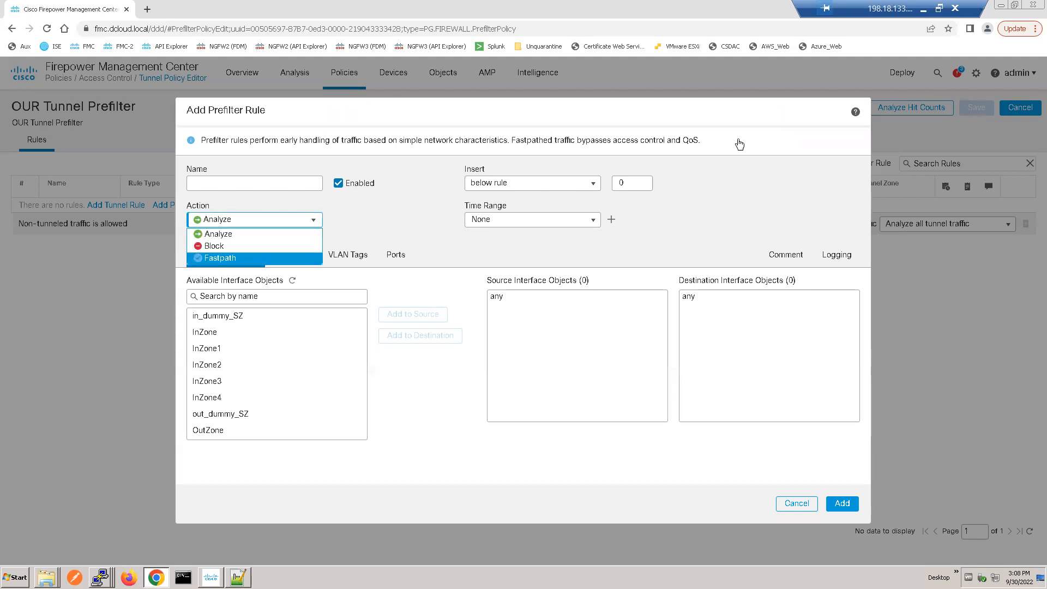
pyautogui.click(796, 511)
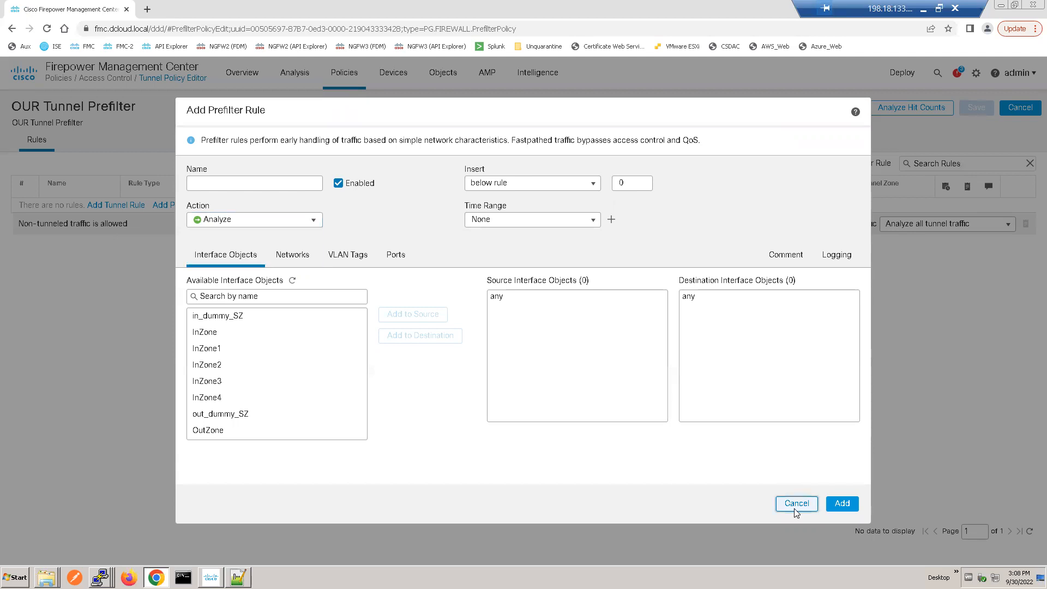
pyautogui.click(795, 511)
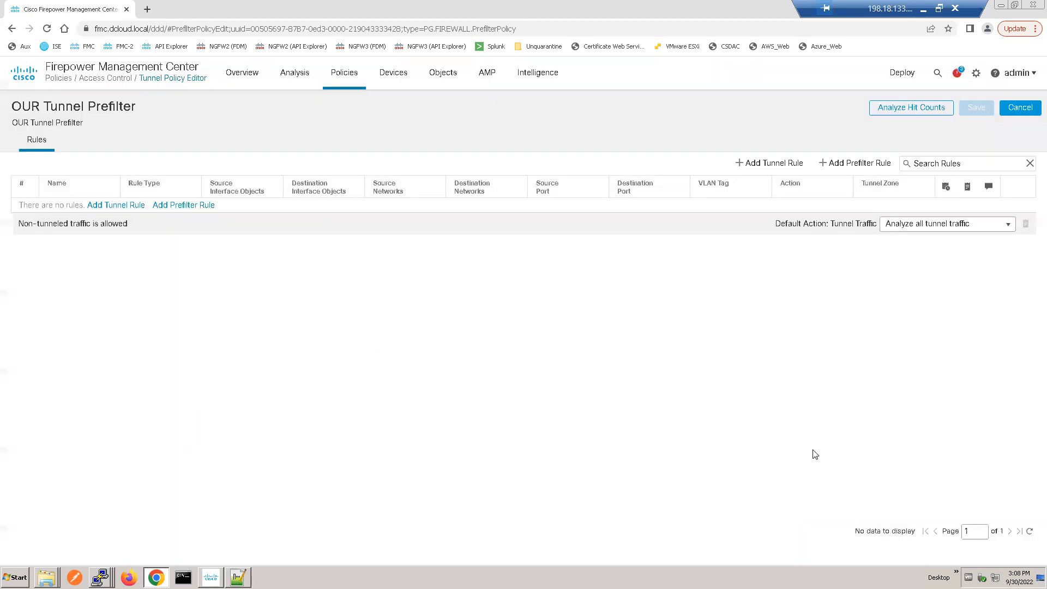
# Step: Start a new tunnel rule in the OUR Tunnel Prefilter policy and name it "Tunnel Rule for Prefilter HIT"
pyautogui.click(781, 172)
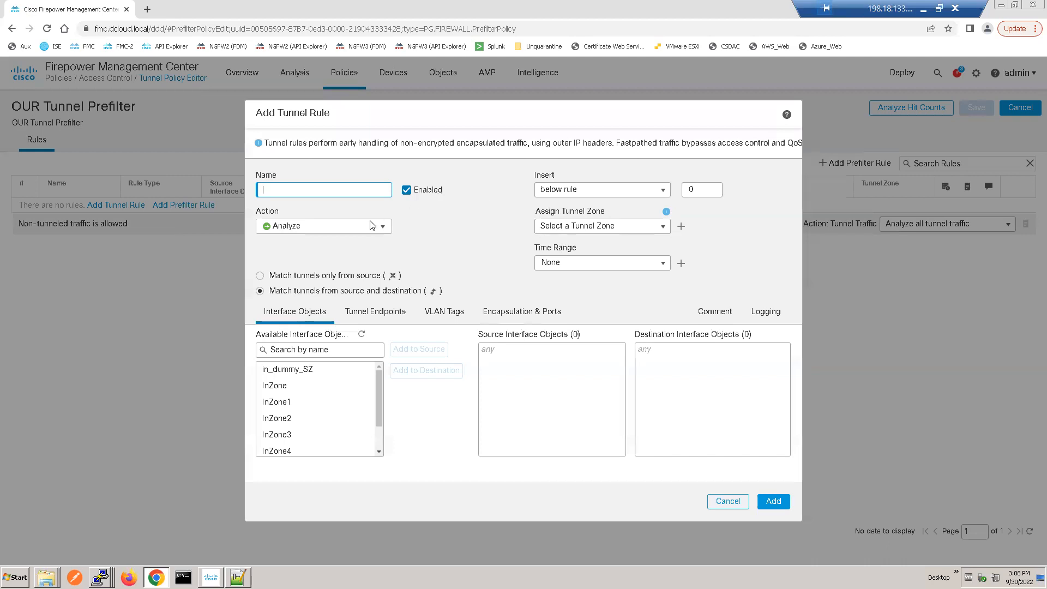
pyautogui.click(384, 226)
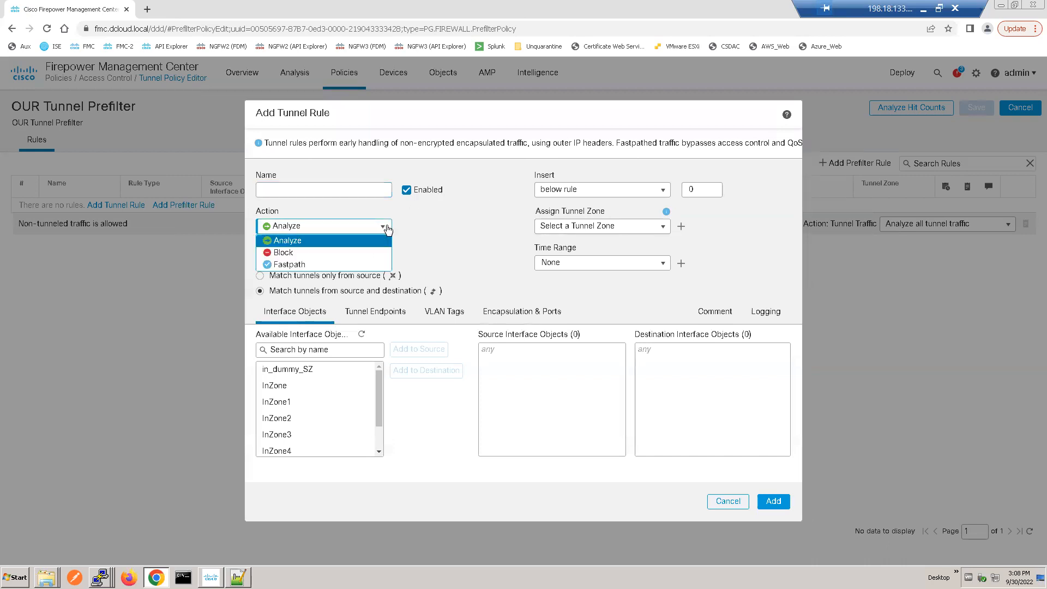
pyautogui.click(338, 190)
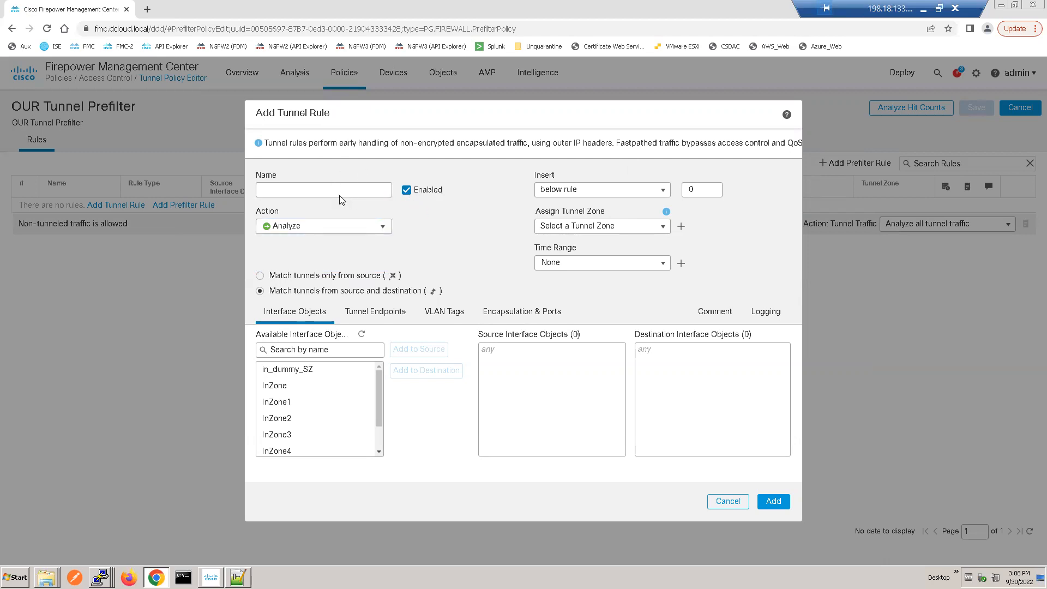
pyautogui.moveTo(282, 143); pyautogui.dragTo(522, 151)
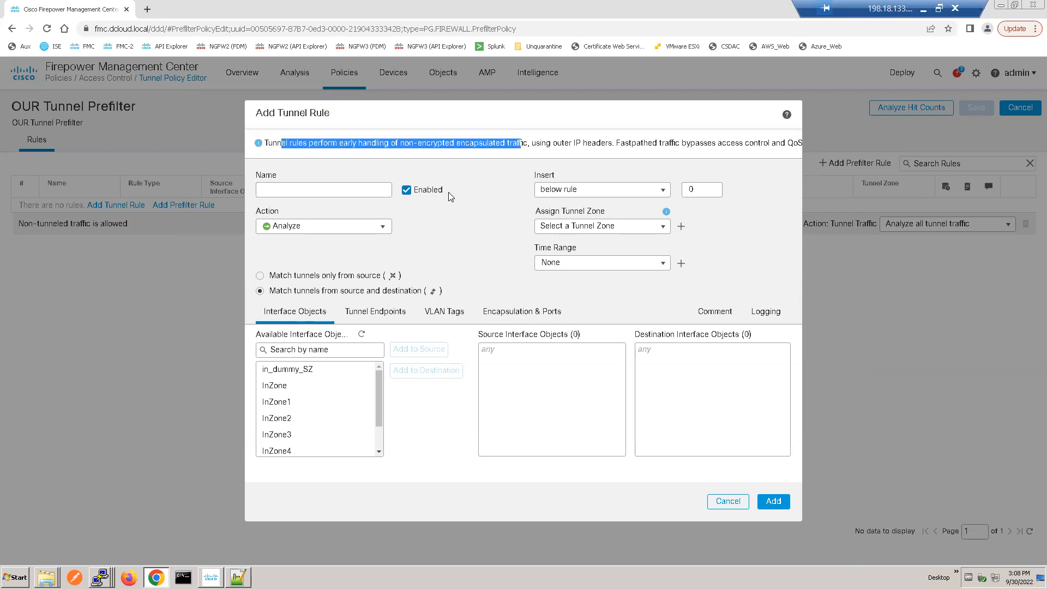
pyautogui.click(363, 189)
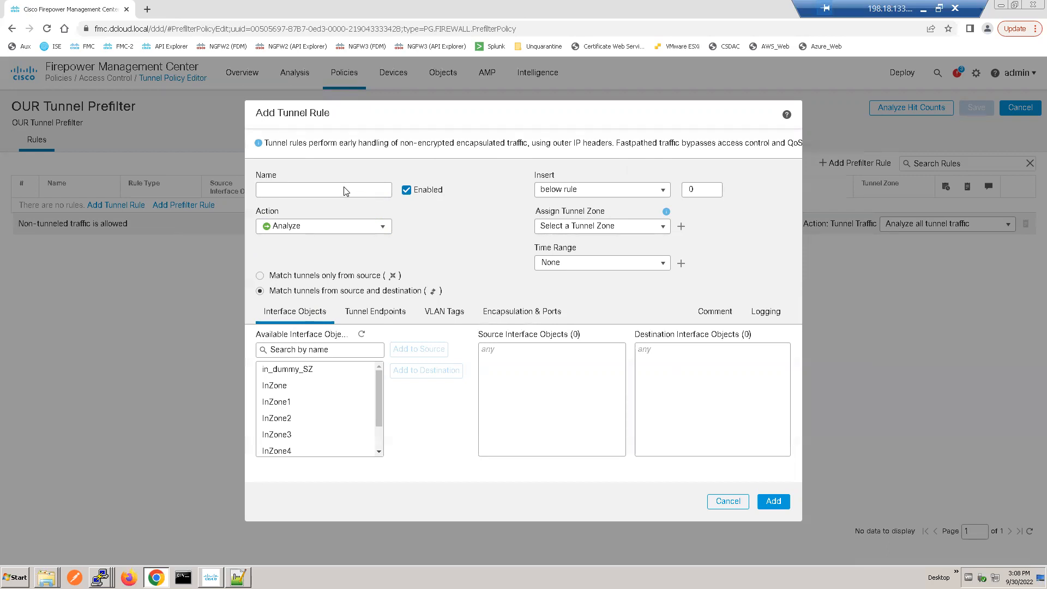
pyautogui.click(336, 189)
pyautogui.write('Tunnel Rule for Prefilete')
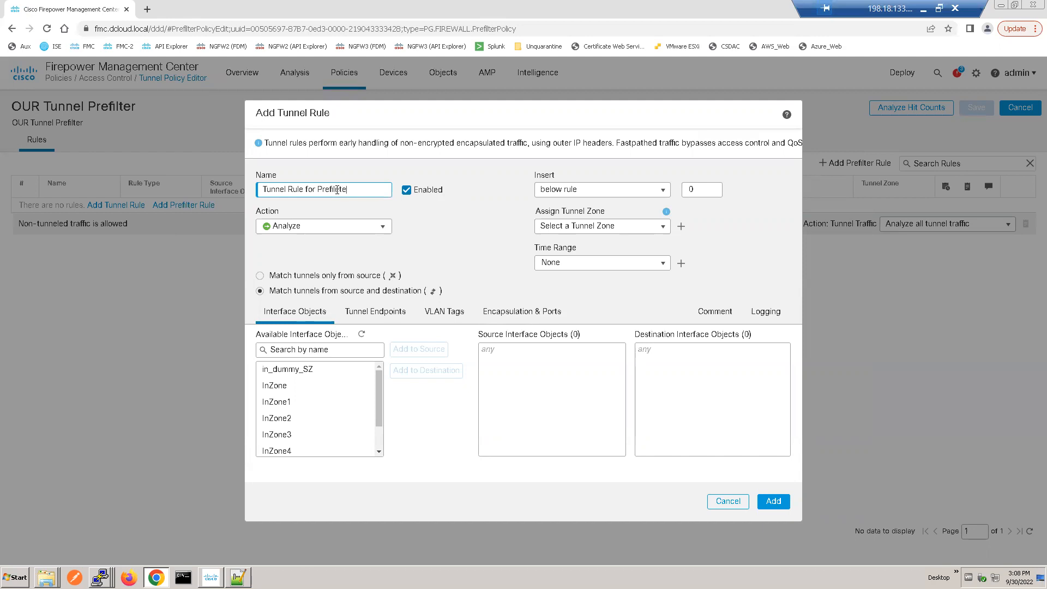
pyautogui.press('BackSpace')
pyautogui.write('ter HIT')
pyautogui.click(661, 192)
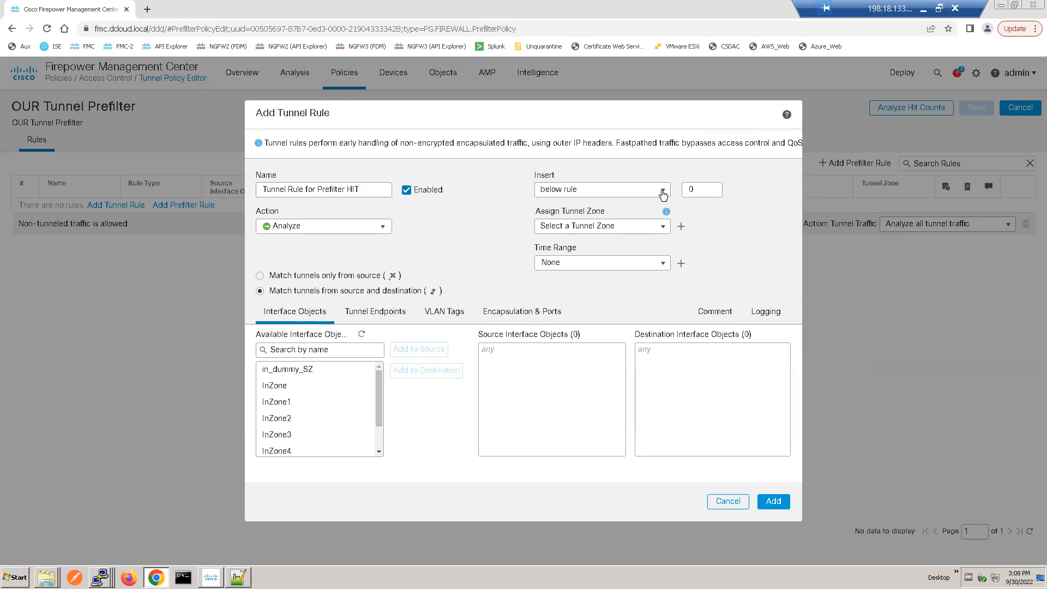
pyautogui.click(461, 222)
# Step: Review the tunnel rule's action options, keep Analyze, and assign the GRE tunnel zone to the rule
pyautogui.click(378, 232)
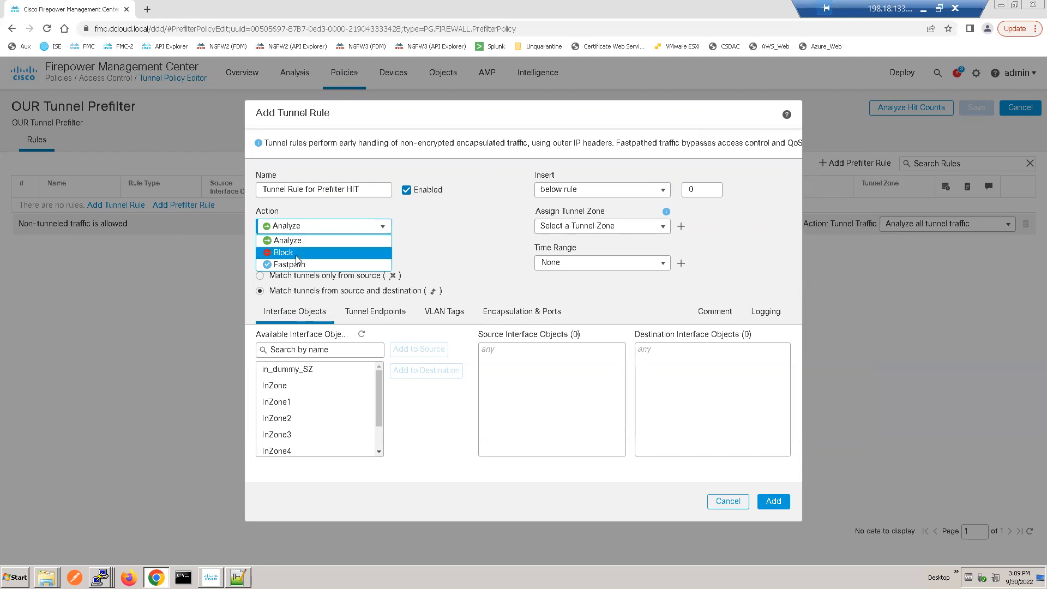
pyautogui.doubleClick(465, 224)
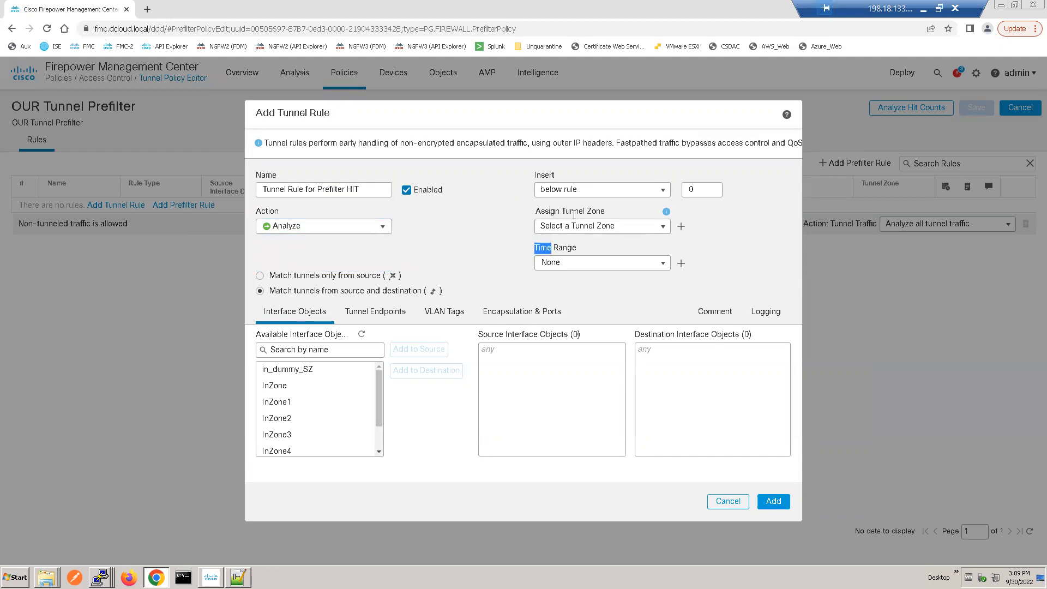
pyautogui.click(664, 233)
pyautogui.click(546, 255)
# Step: Switch to the lab notes in Notepad++ and reread the tunnel rule steps on naming, zone, GRE encapsulation, adding and saving
pyautogui.click(237, 577)
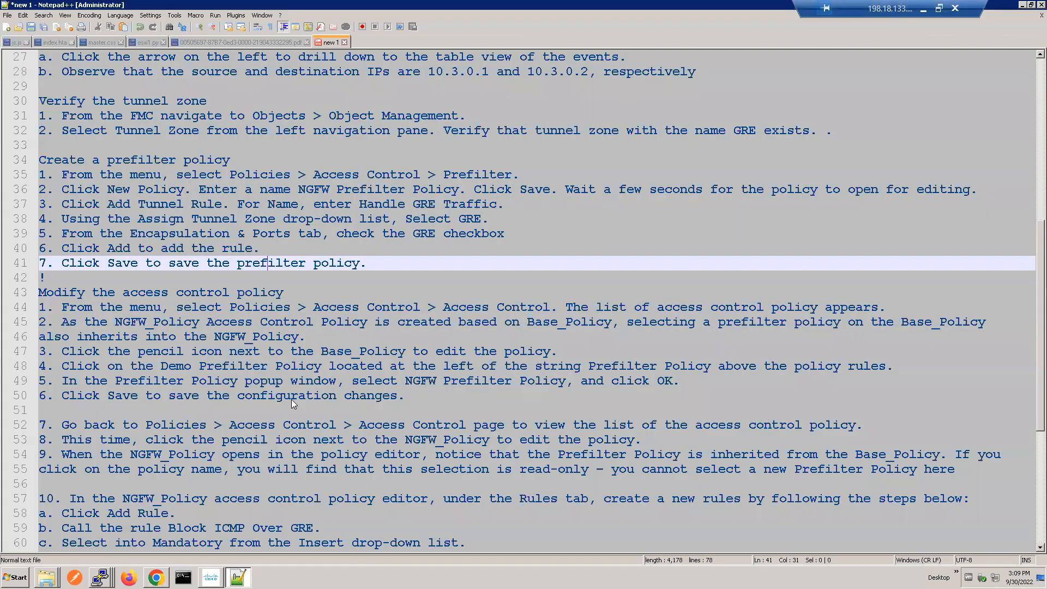
pyautogui.click(359, 219)
pyautogui.tripleClick(351, 203)
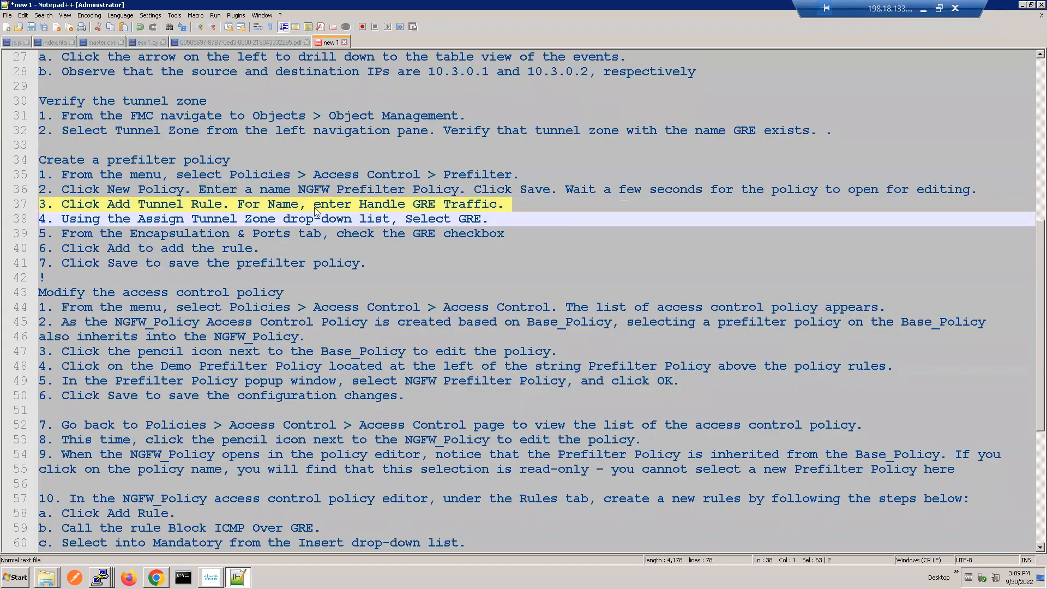
pyautogui.tripleClick(264, 218)
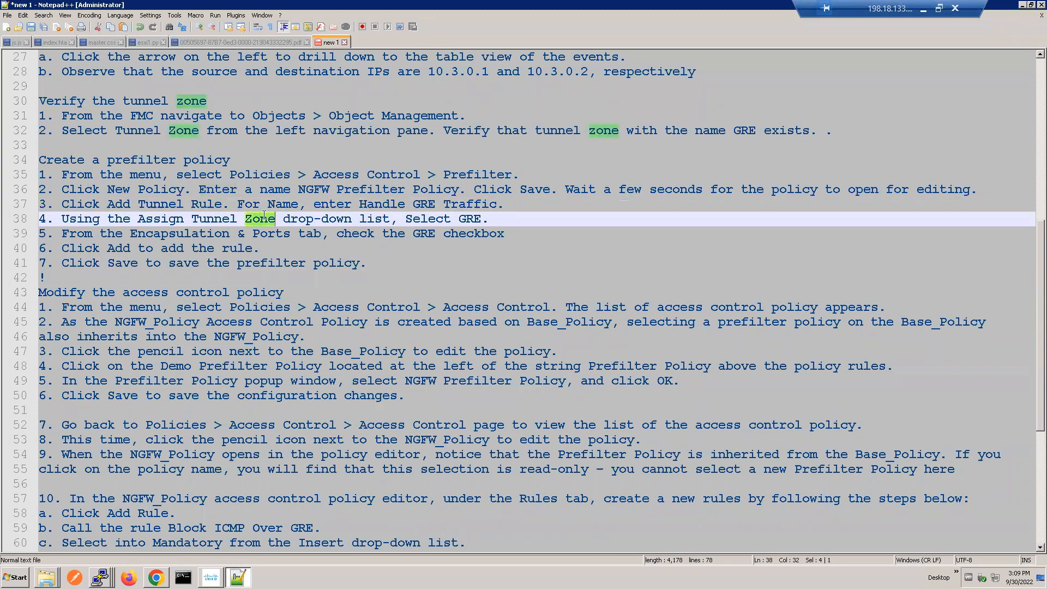
pyautogui.tripleClick(204, 234)
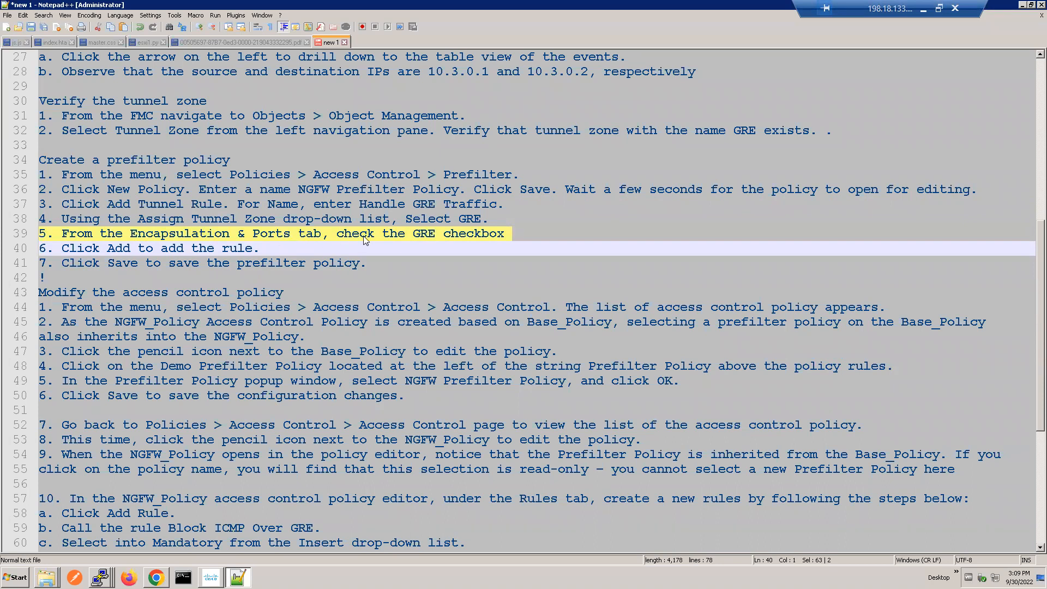
pyautogui.tripleClick(187, 248)
pyautogui.tripleClick(249, 264)
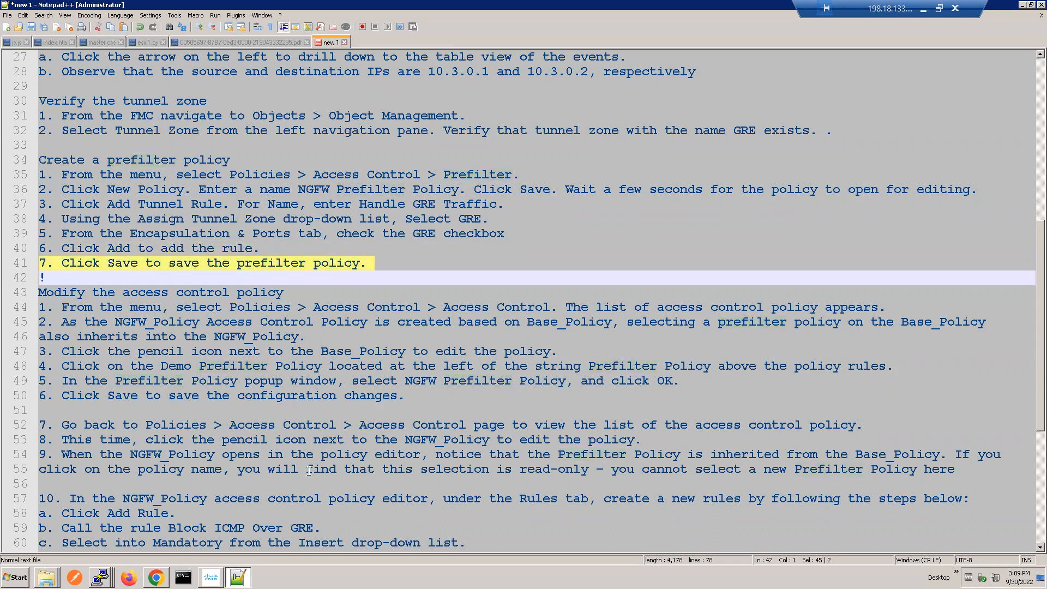
# Step: Switch to the FMC in Chrome and review the tunnel rule's interface objects, tunnel endpoints and VLAN tags, leaving them all unrestricted
pyautogui.click(156, 578)
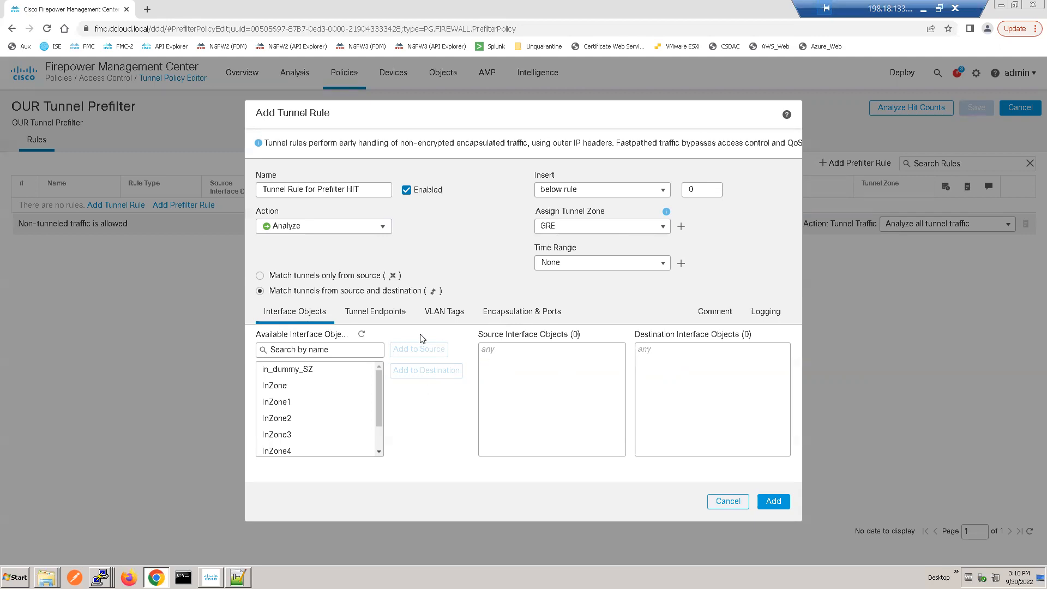
pyautogui.click(297, 402)
pyautogui.click(376, 316)
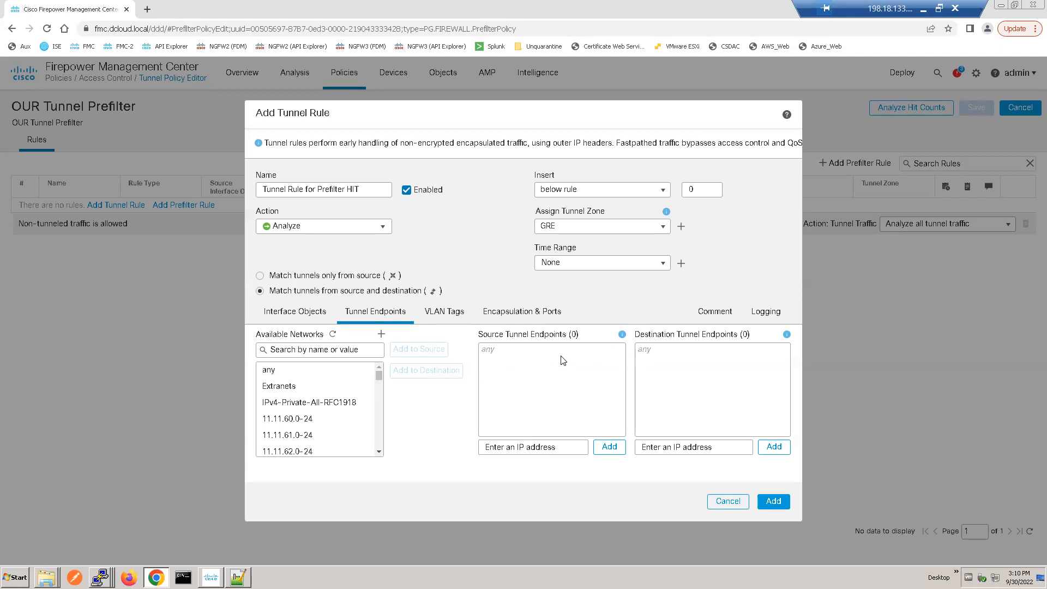
pyautogui.click(446, 315)
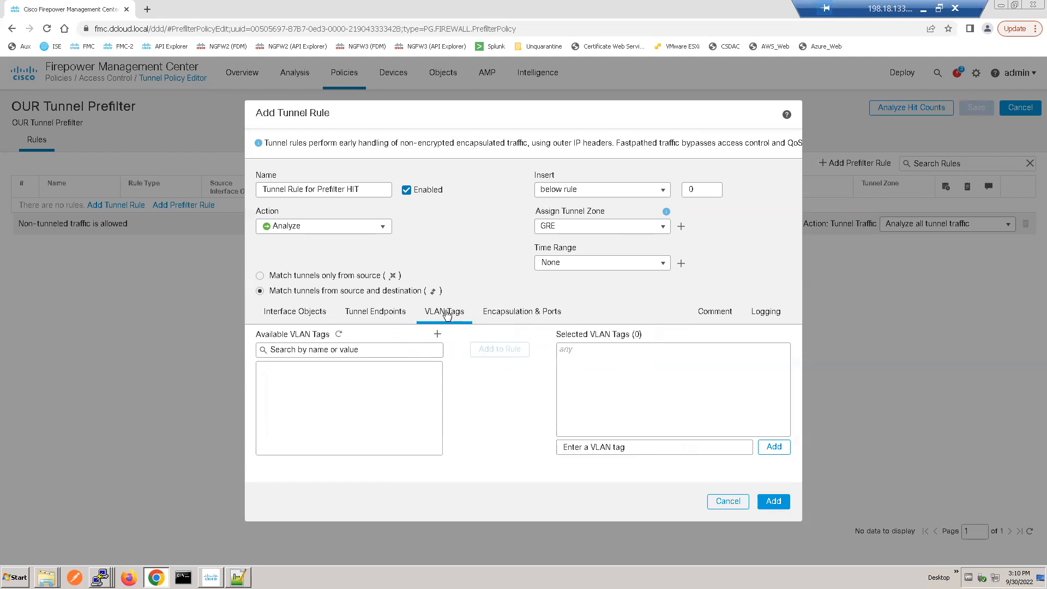
pyautogui.click(379, 349)
pyautogui.write('GR')
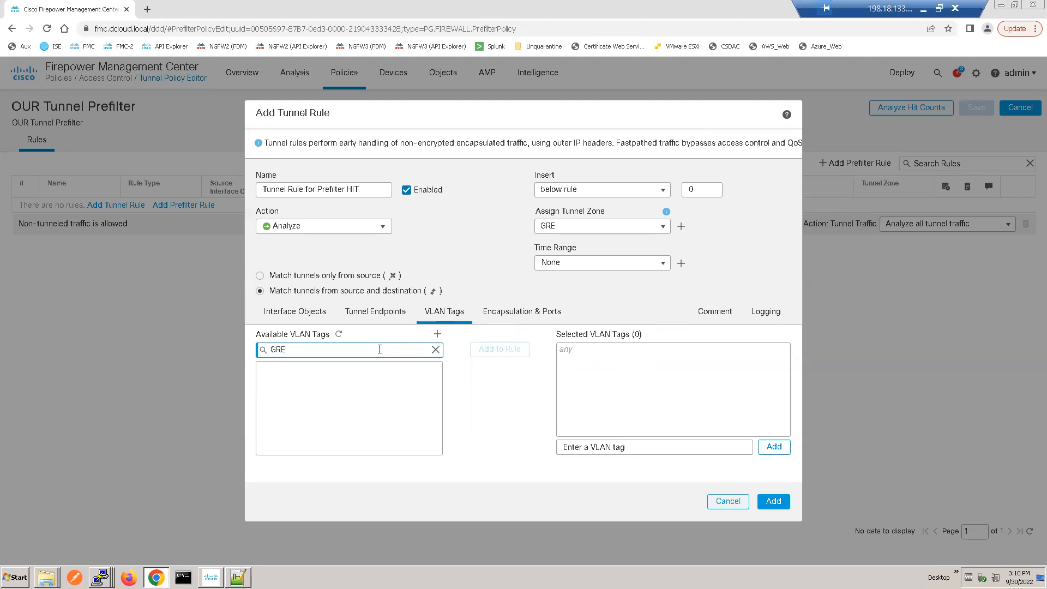
pyautogui.press('BackSpace')
pyautogui.press('BackSpace')
pyautogui.press('BackSpace')
# Step: Enable GRE as the tunnel rule's encapsulation protocol and add the rule to the OUR Tunnel Prefilter policy
pyautogui.click(527, 314)
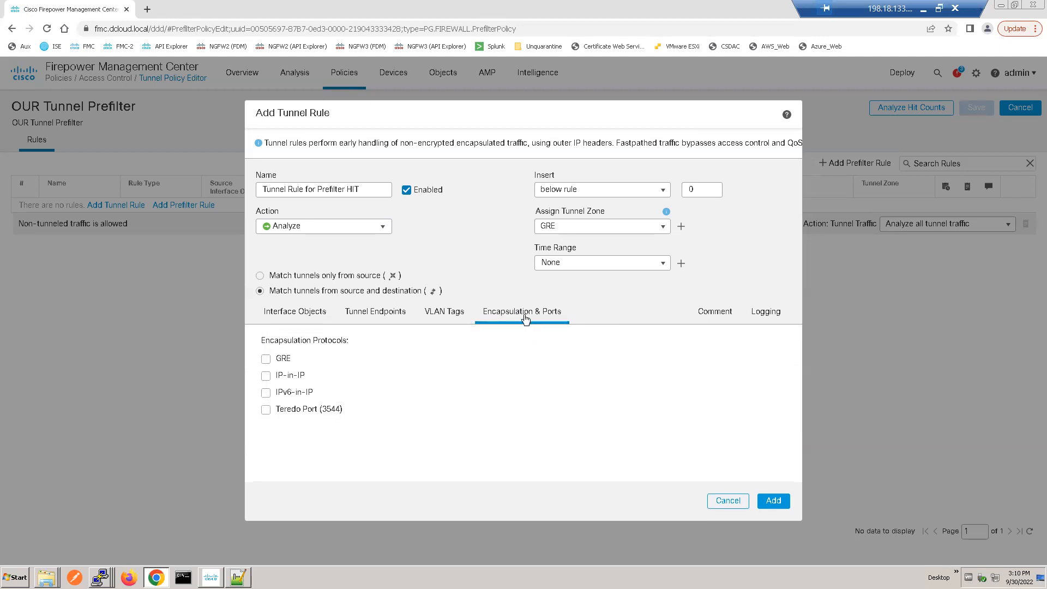
pyautogui.click(264, 360)
pyautogui.click(772, 501)
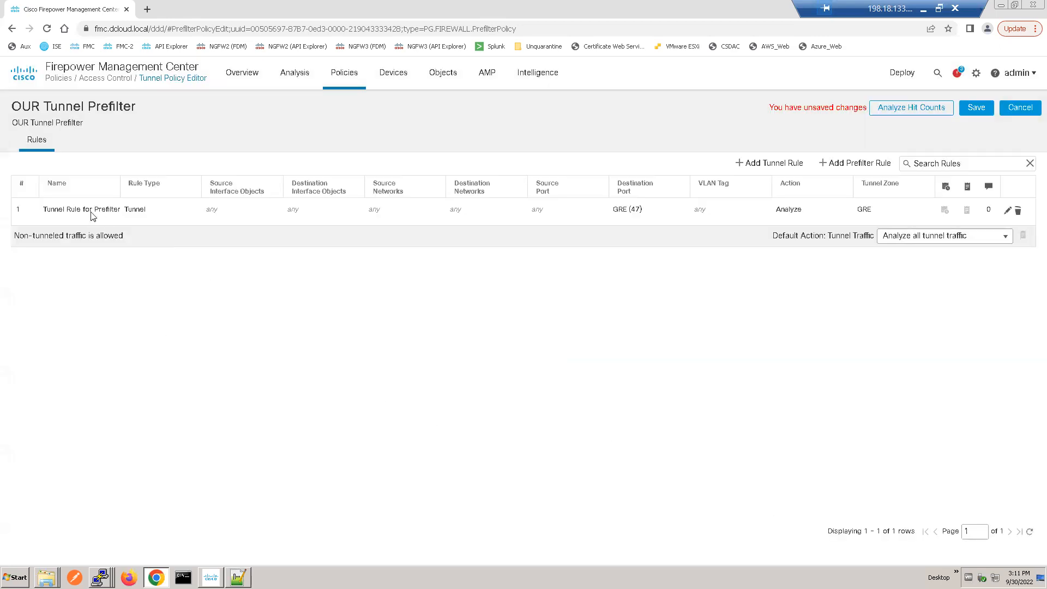
# Step: Check the new tunnel rule's entry in the rule list and save the OUR Tunnel Prefilter policy
pyautogui.click(172, 217)
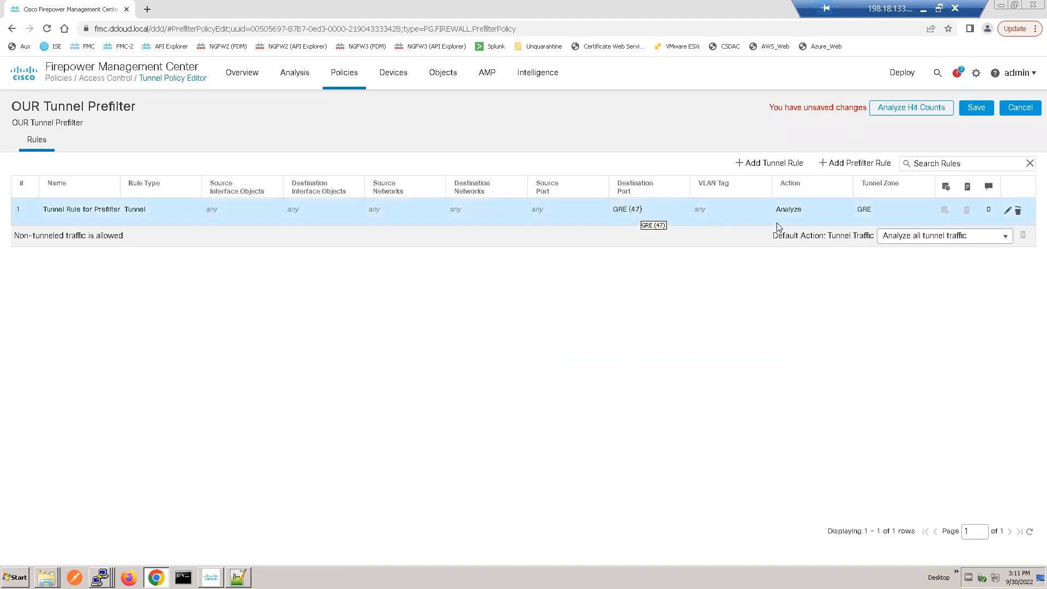
pyautogui.click(761, 229)
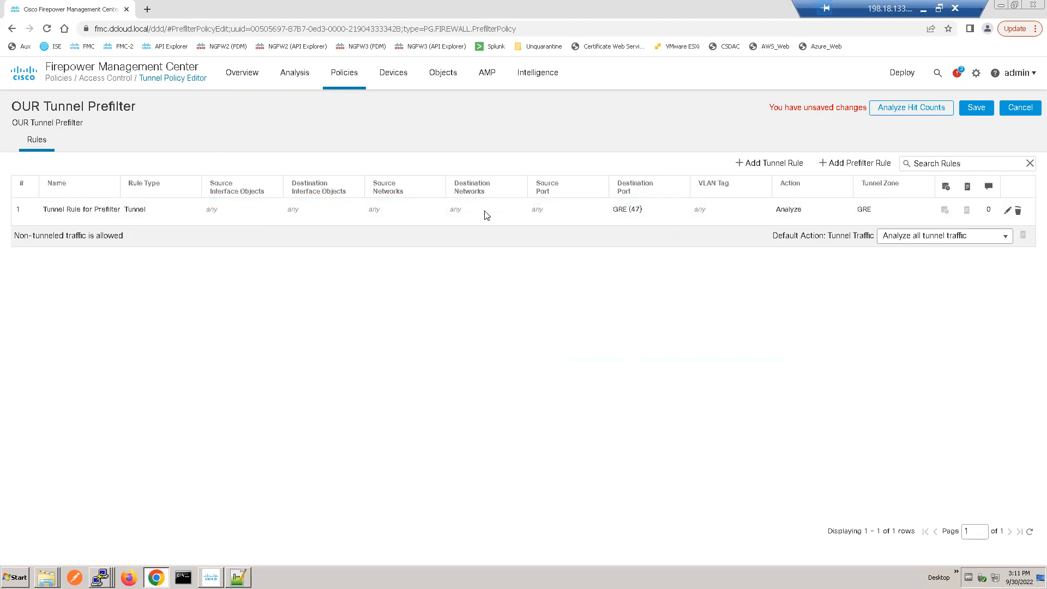
pyautogui.click(976, 108)
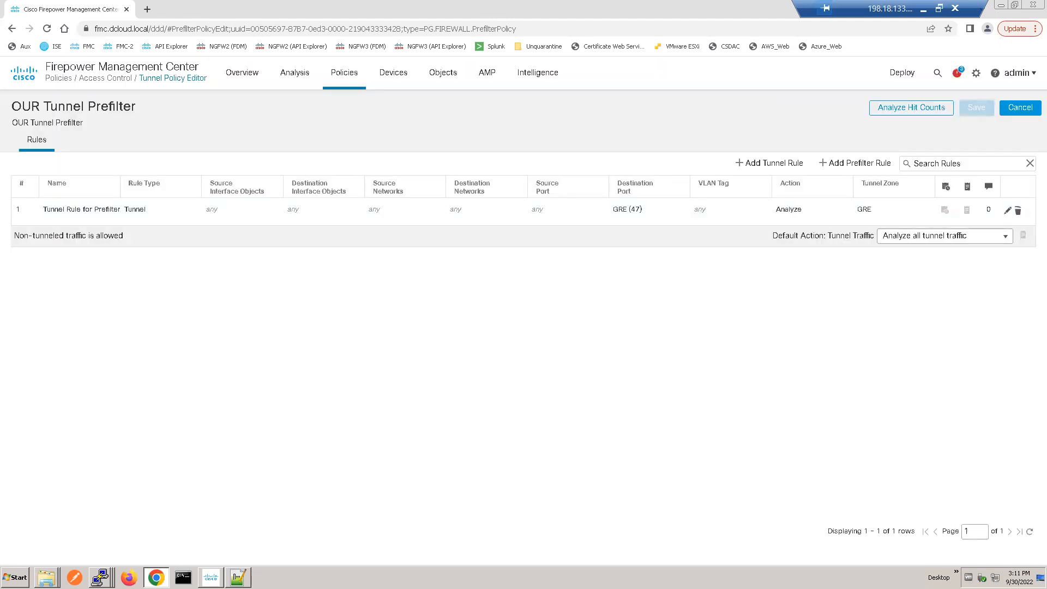
# Step: Switch to the lab notes in Notepad++ and skim the remaining sections on modifying the access control policy, deploying and testing
pyautogui.click(238, 577)
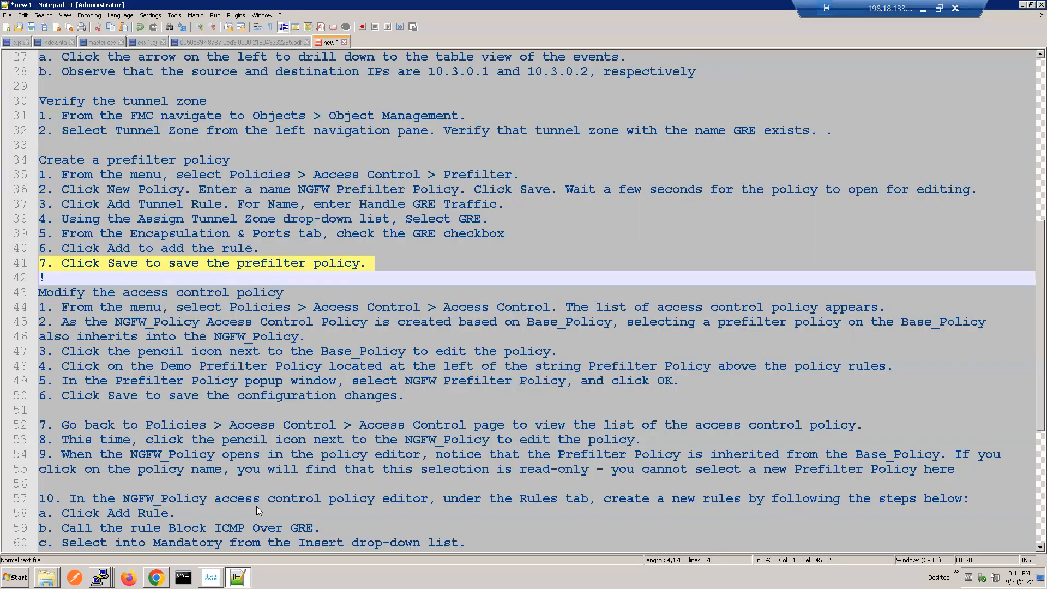
pyautogui.click(247, 277)
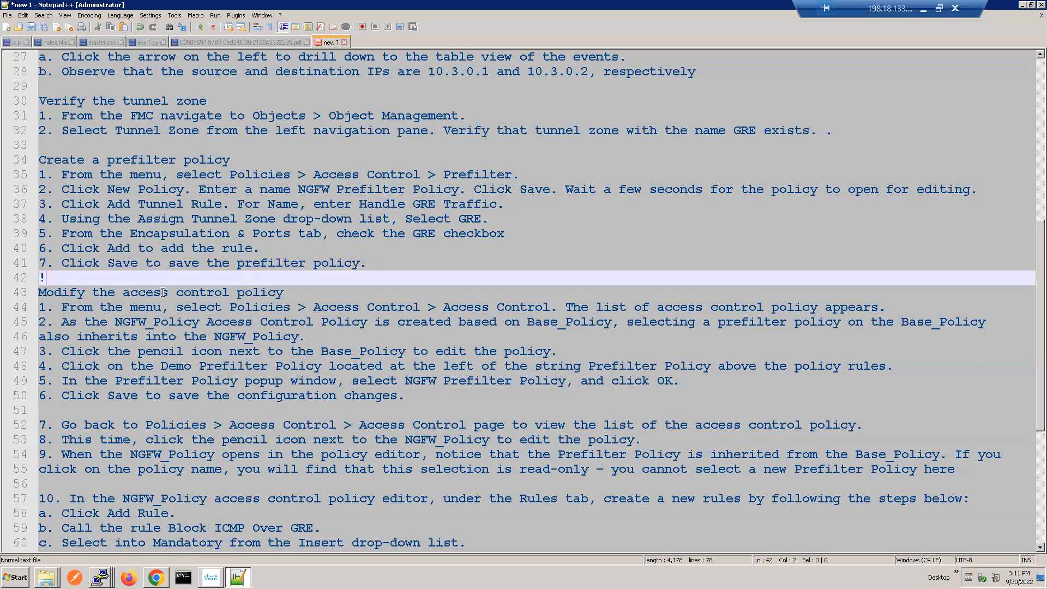
pyautogui.click(68, 294)
pyautogui.press('Down')
pyautogui.press('Down')
pyautogui.press('Down')
pyautogui.press('Down')
pyautogui.press('Down')
pyautogui.press('Down')
pyautogui.press('Down')
pyautogui.press('Down')
pyautogui.press('Down')
pyautogui.press('Down')
pyautogui.press('Down')
pyautogui.press('Down')
pyautogui.press('Down')
pyautogui.press('Down')
pyautogui.press('Down')
pyautogui.press('Down')
pyautogui.press('Down')
pyautogui.press('Down')
pyautogui.press('Down')
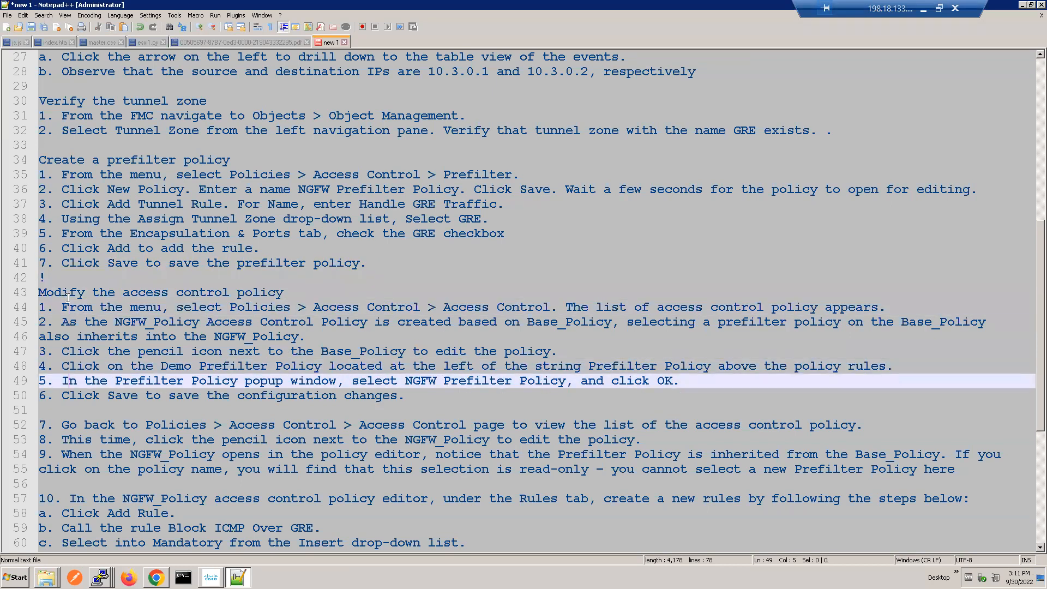
pyautogui.press('Down')
pyautogui.press('Down')
pyautogui.press('Down')
pyautogui.press('Down')
pyautogui.press('Down')
pyautogui.press('Down')
pyautogui.press('Down')
pyautogui.press('Down')
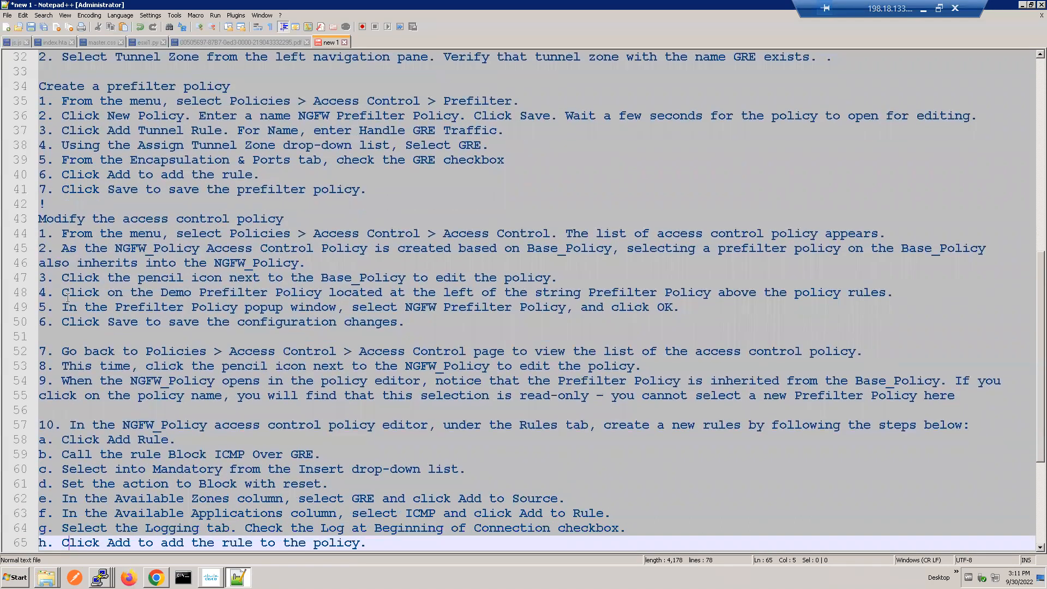
pyautogui.press('Down')
pyautogui.press('Down')
pyautogui.press('Down')
pyautogui.press('Down')
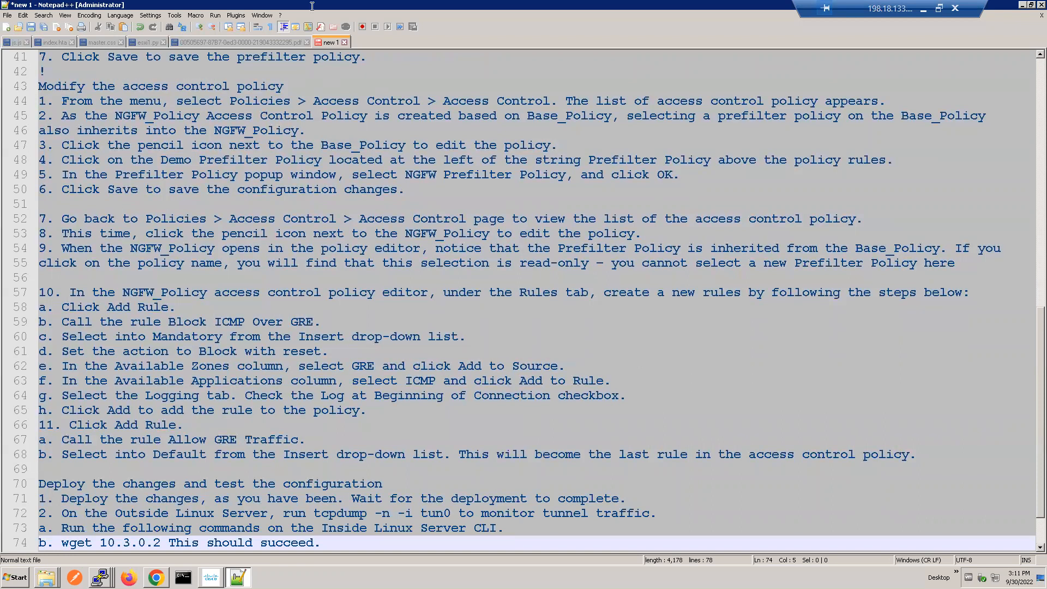
# Step: Reread the lab notes on selecting the prefilter policy in Base_Policy, saving it and checking its inheritance in NGFW_Policy
pyautogui.doubleClick(383, 103)
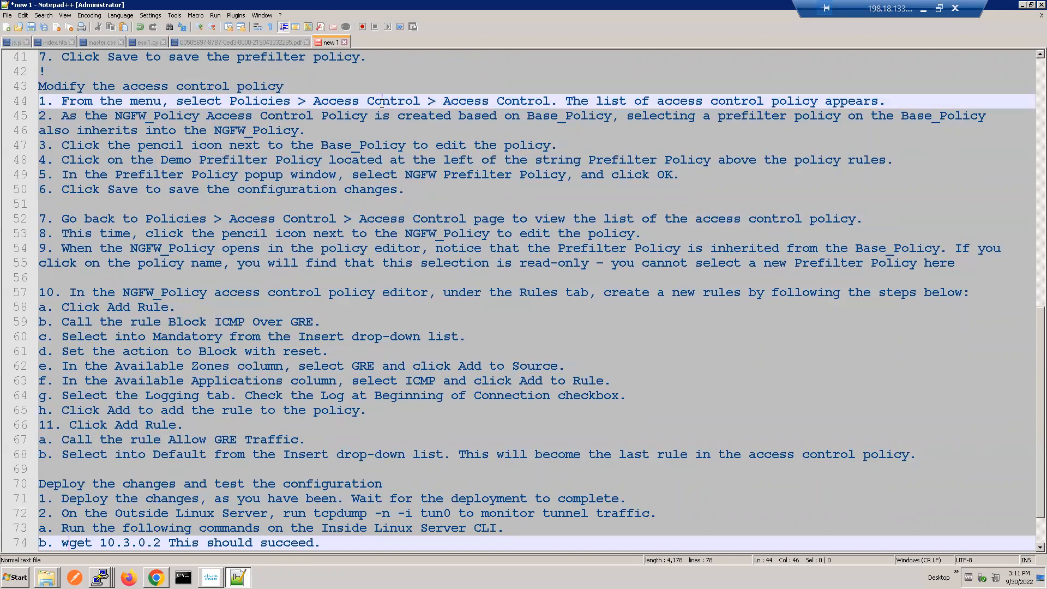
pyautogui.tripleClick(286, 130)
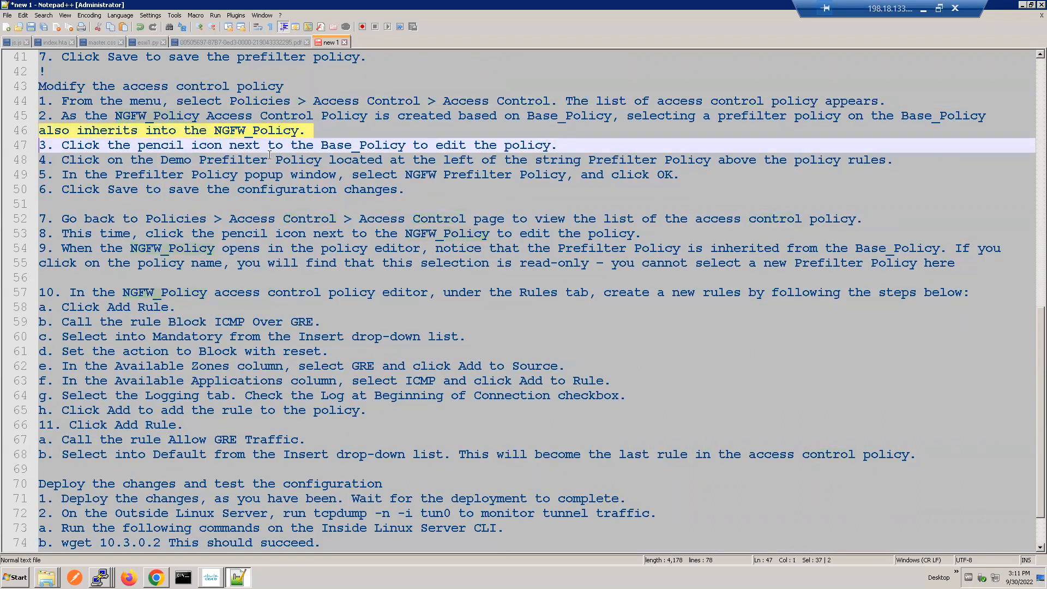
pyautogui.tripleClick(273, 160)
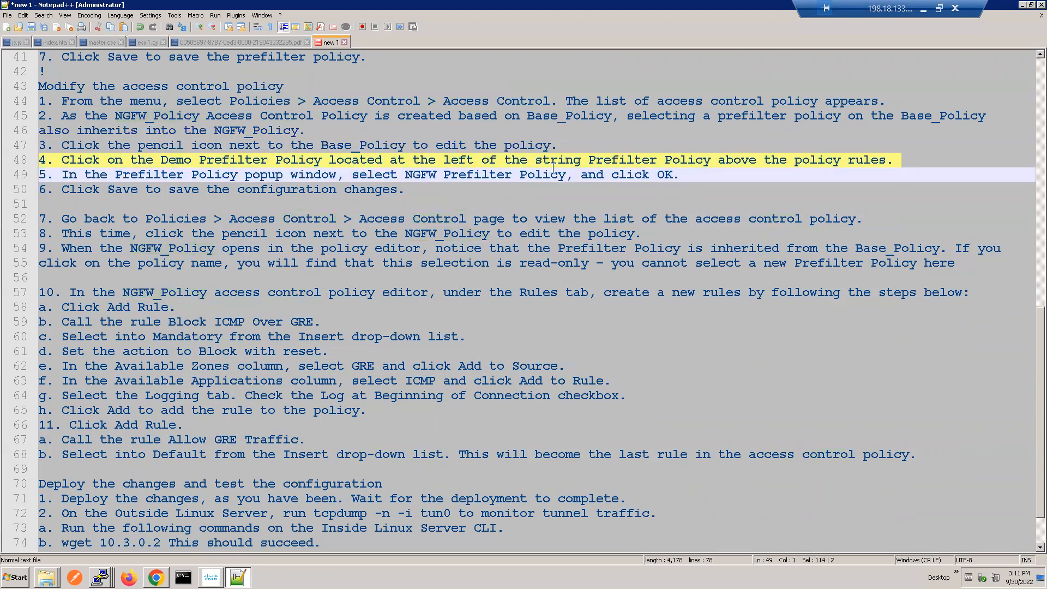
pyautogui.tripleClick(544, 175)
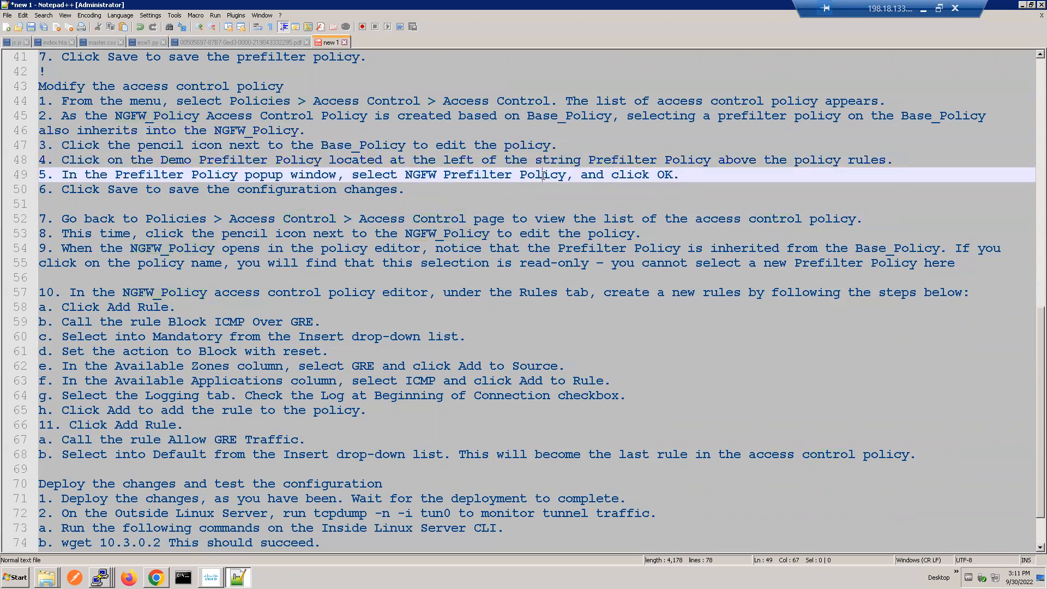
pyautogui.click(313, 189)
pyautogui.tripleClick(312, 189)
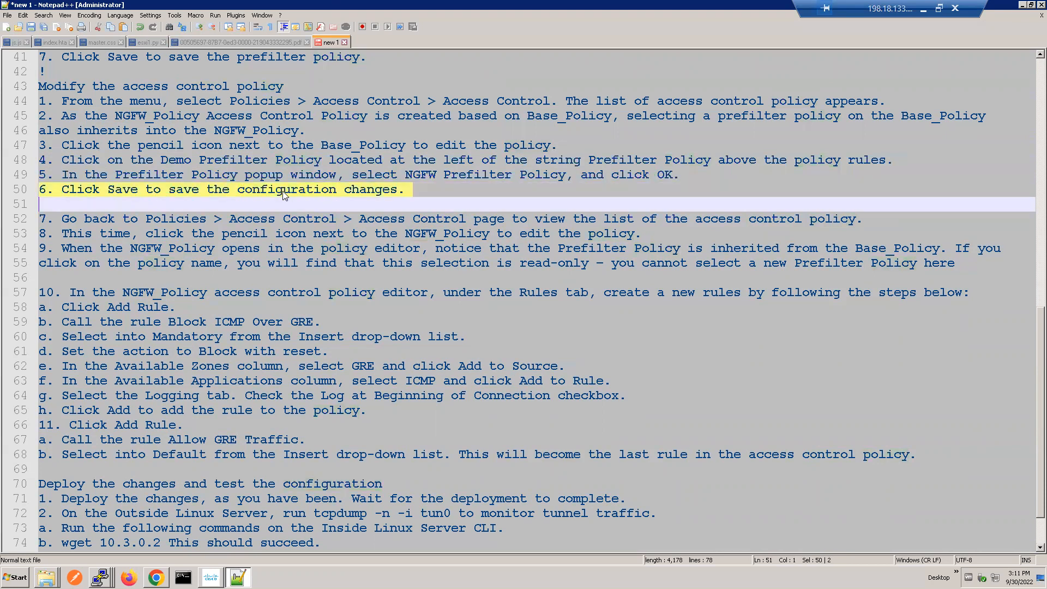
pyautogui.tripleClick(261, 220)
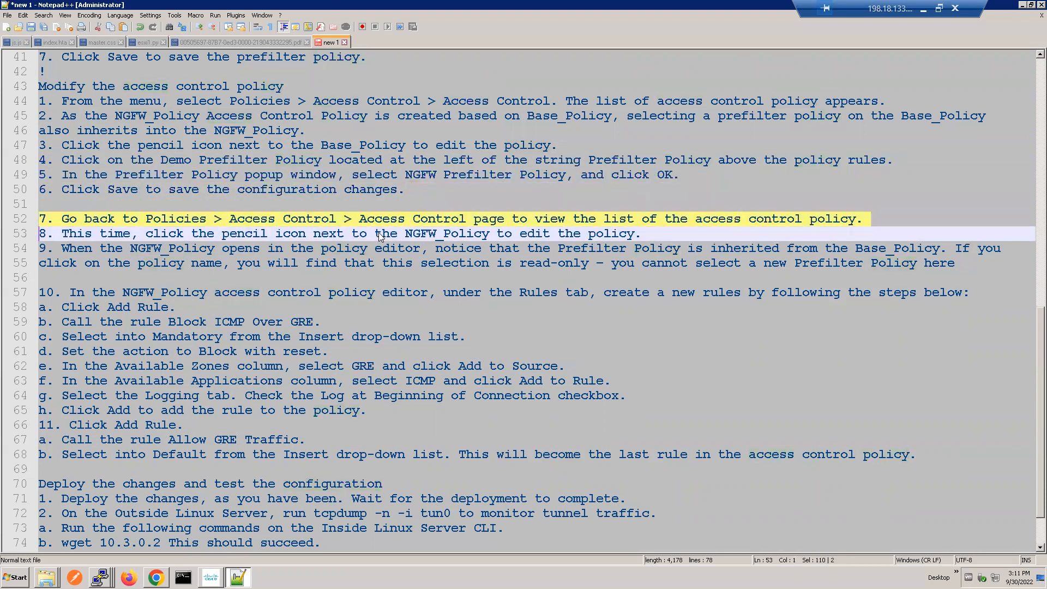
pyautogui.tripleClick(427, 234)
pyautogui.click(402, 248)
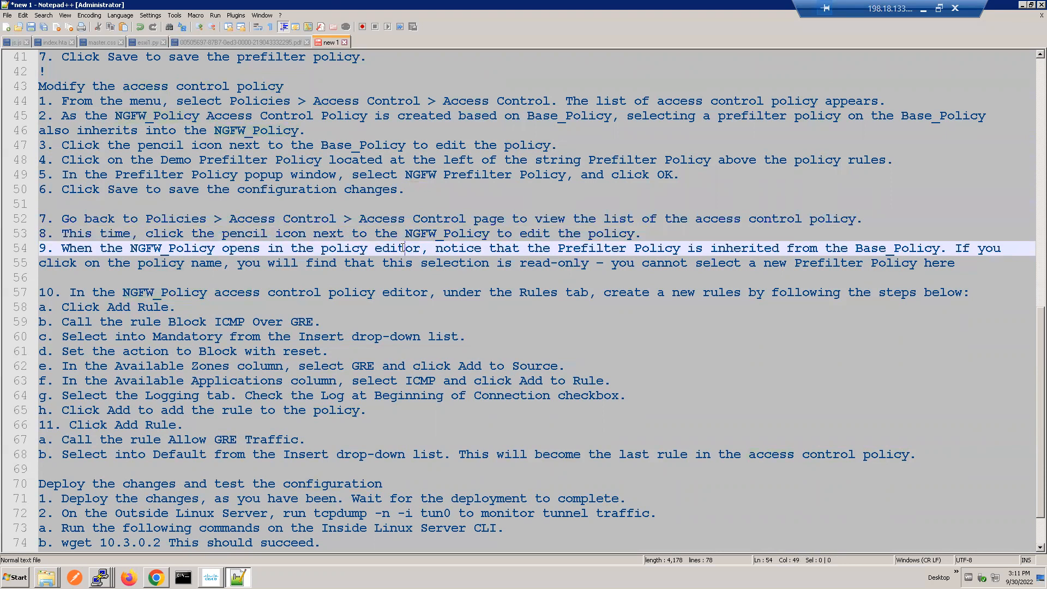
pyautogui.doubleClick(358, 263)
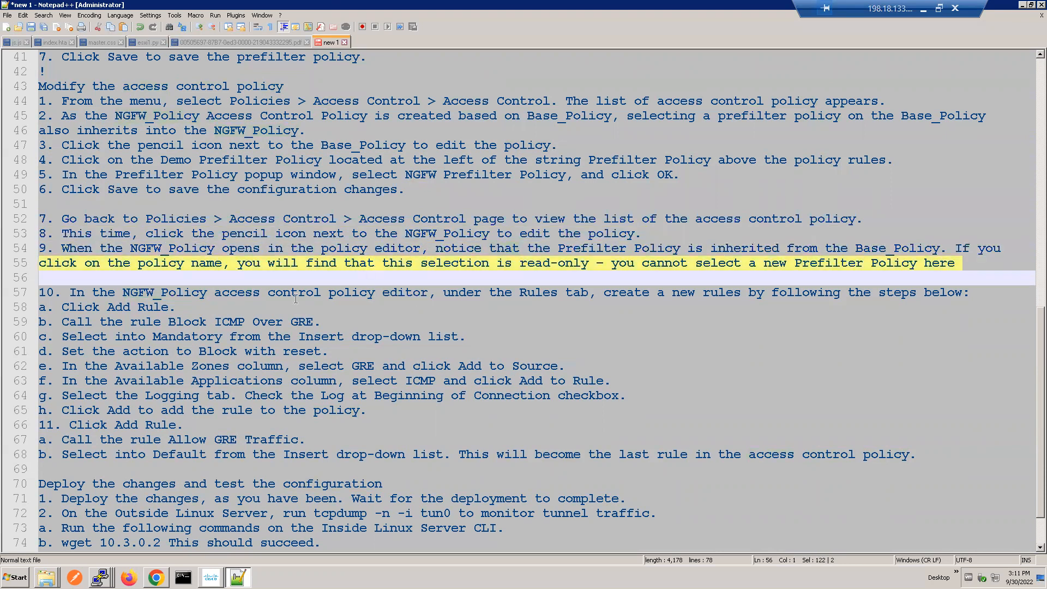
# Step: Switch to the PowerPoint slide show, erase all ink on the NGFW_Policy slide and point out the Block ICMP Over GRE rule
pyautogui.click(923, 10)
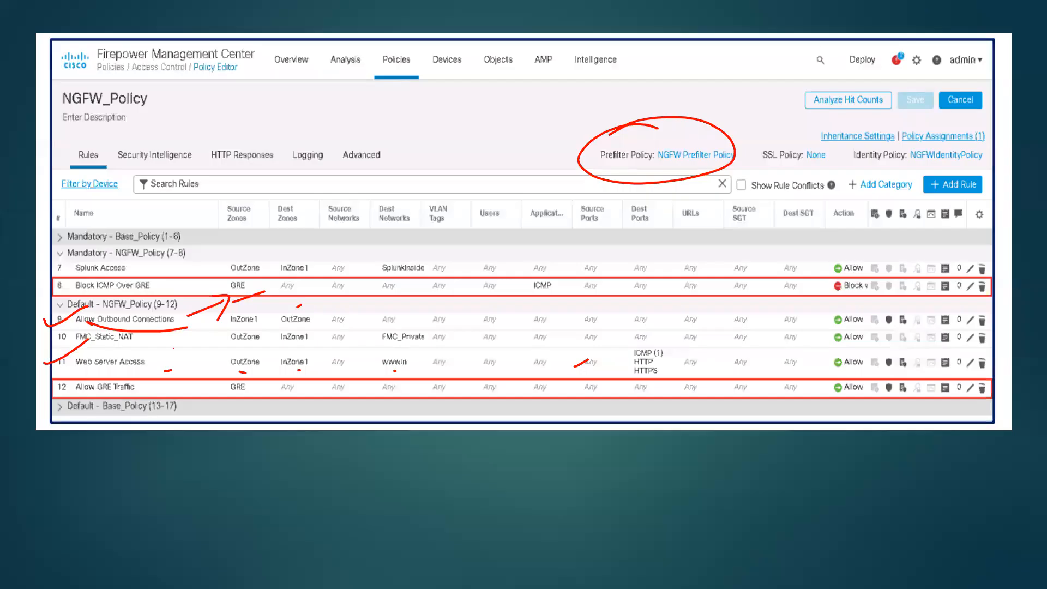
pyautogui.click(51, 578)
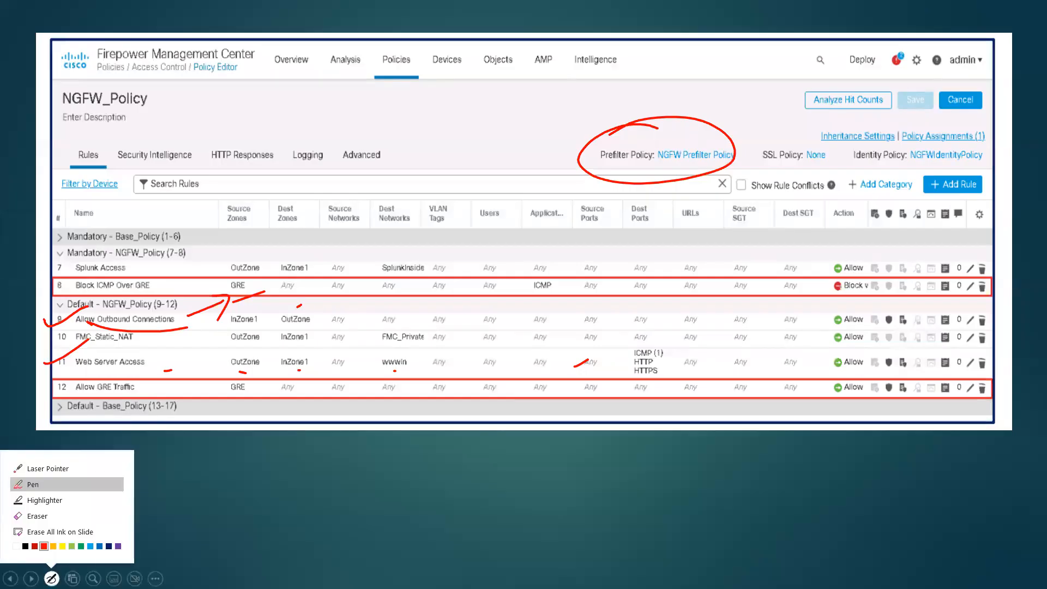
pyautogui.click(61, 533)
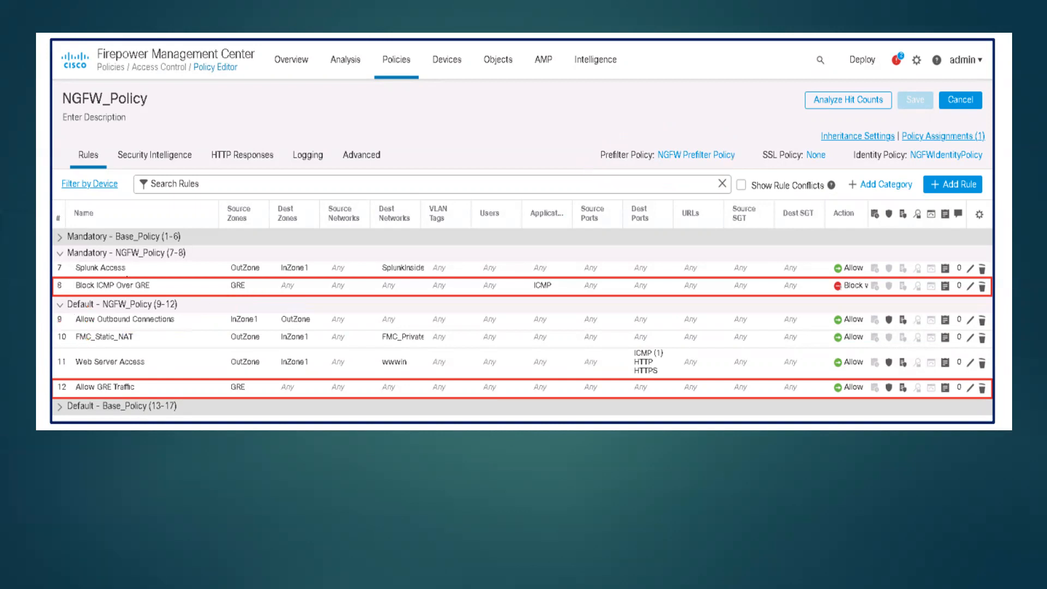
pyautogui.moveTo(173, 287); pyautogui.dragTo(214, 274)
# Step: Return to the FMC in the remote desktop's Chrome and open the NGFW_NEW_Polich access control policy
pyautogui.press('super')
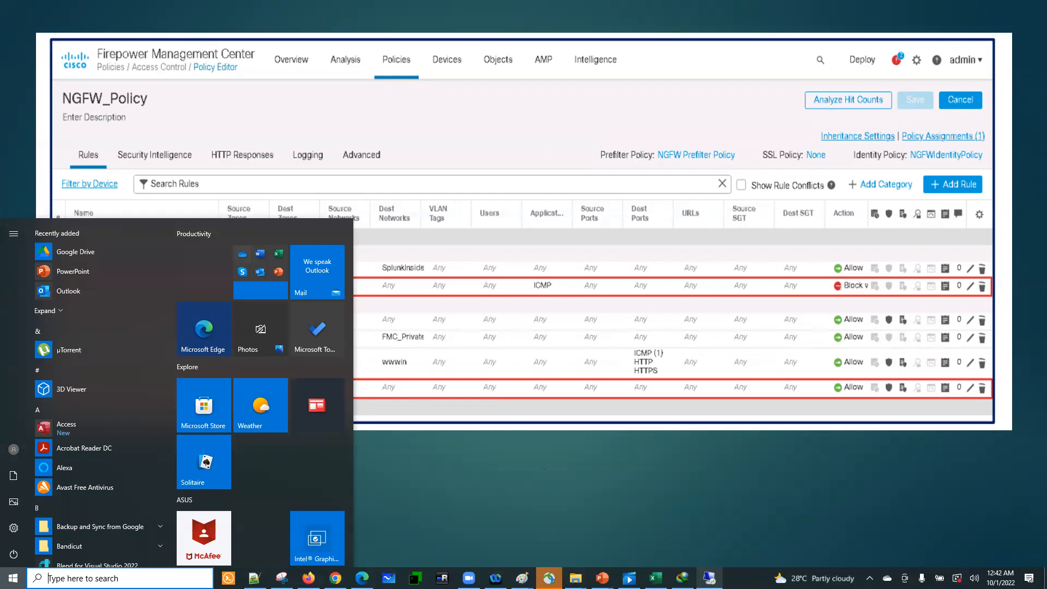
pyautogui.press('super')
pyautogui.press('super')
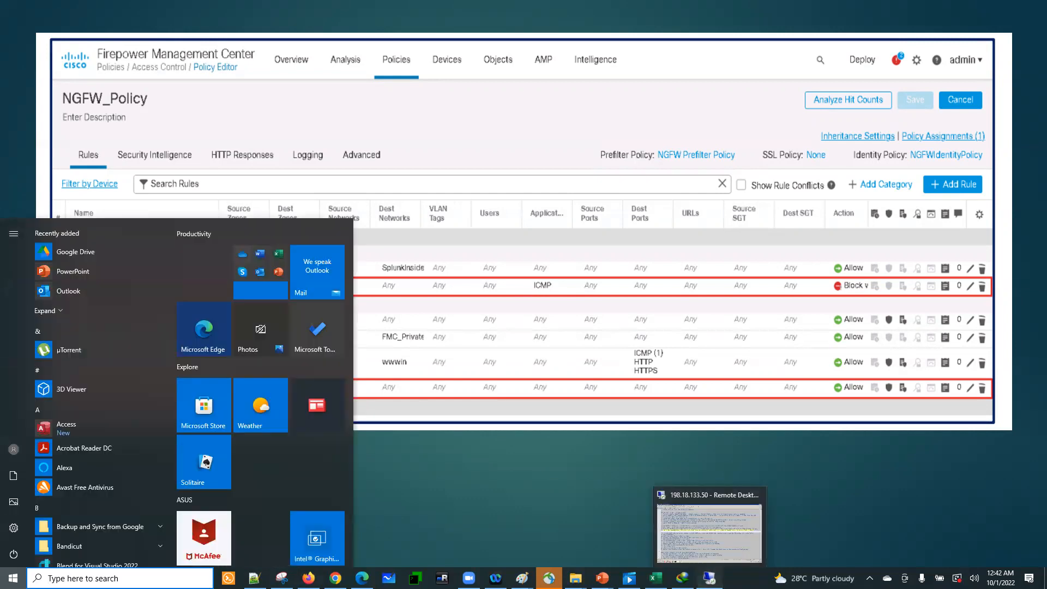
pyautogui.click(708, 578)
pyautogui.click(156, 578)
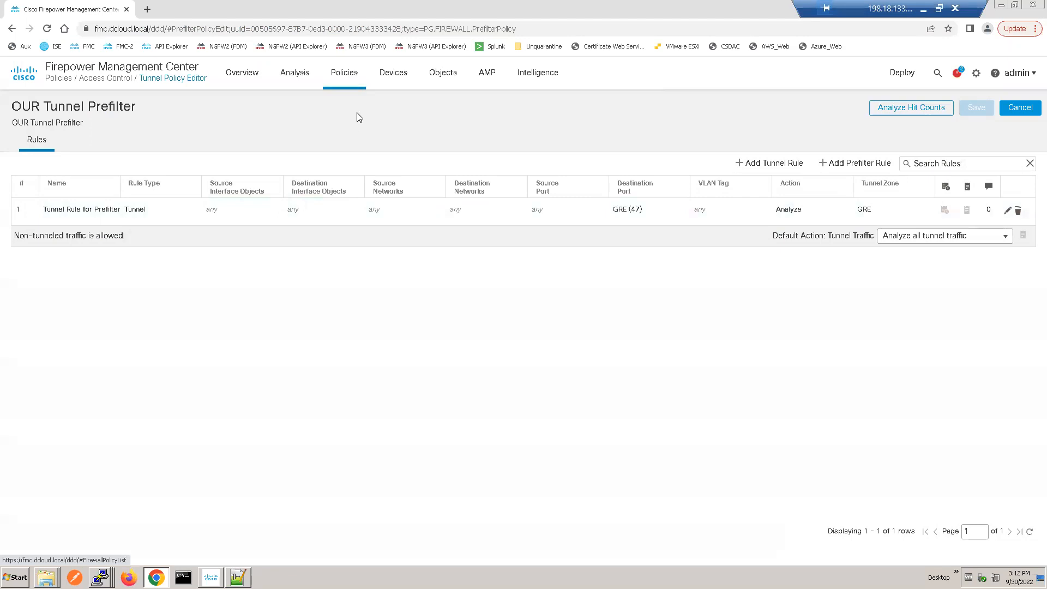
pyautogui.hotkey('ctrl', 'a')
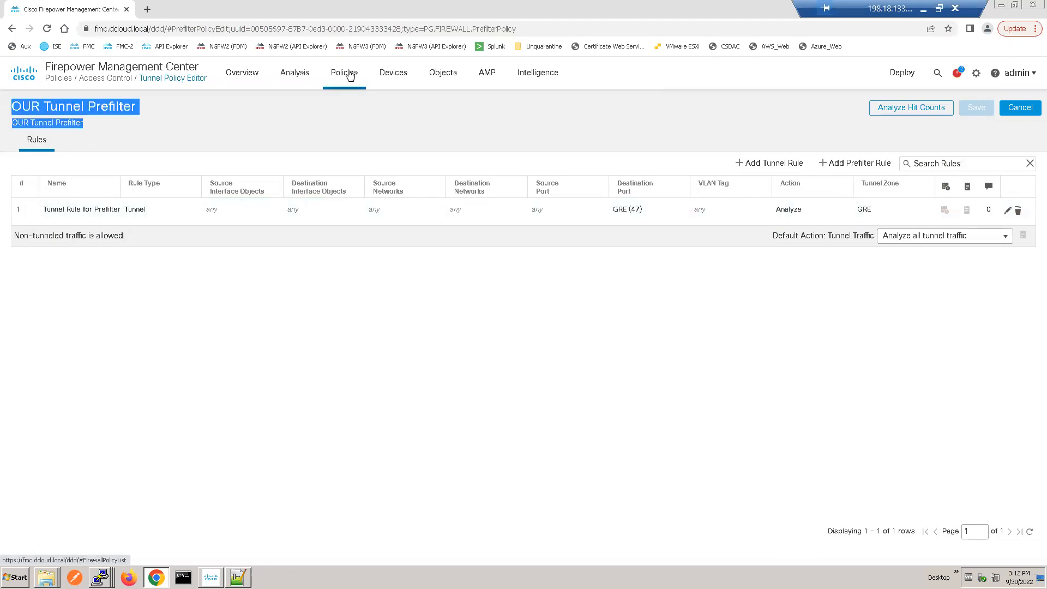
pyautogui.moveTo(350, 75)
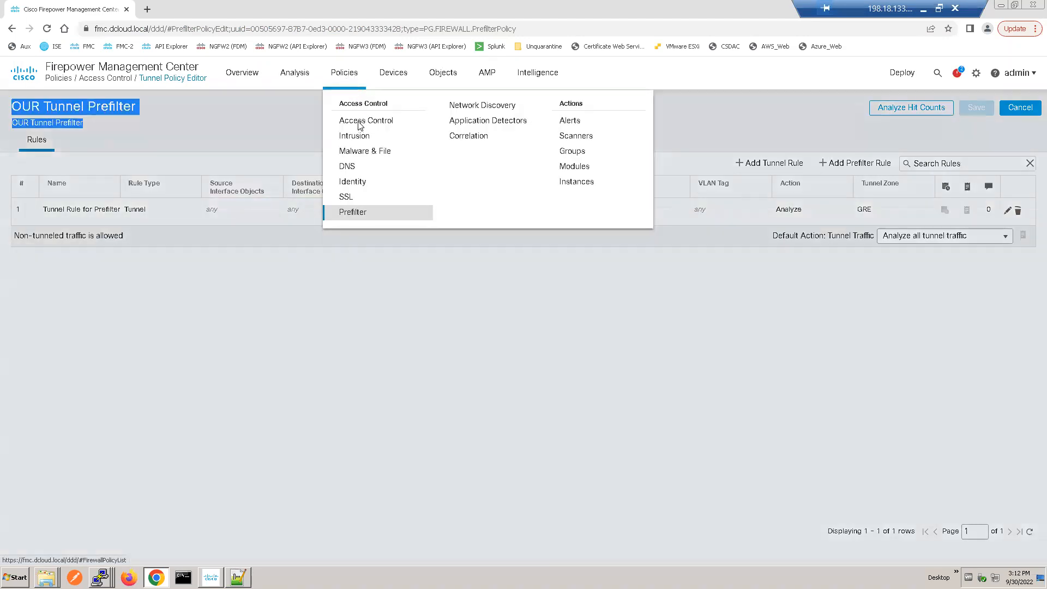
pyautogui.click(359, 122)
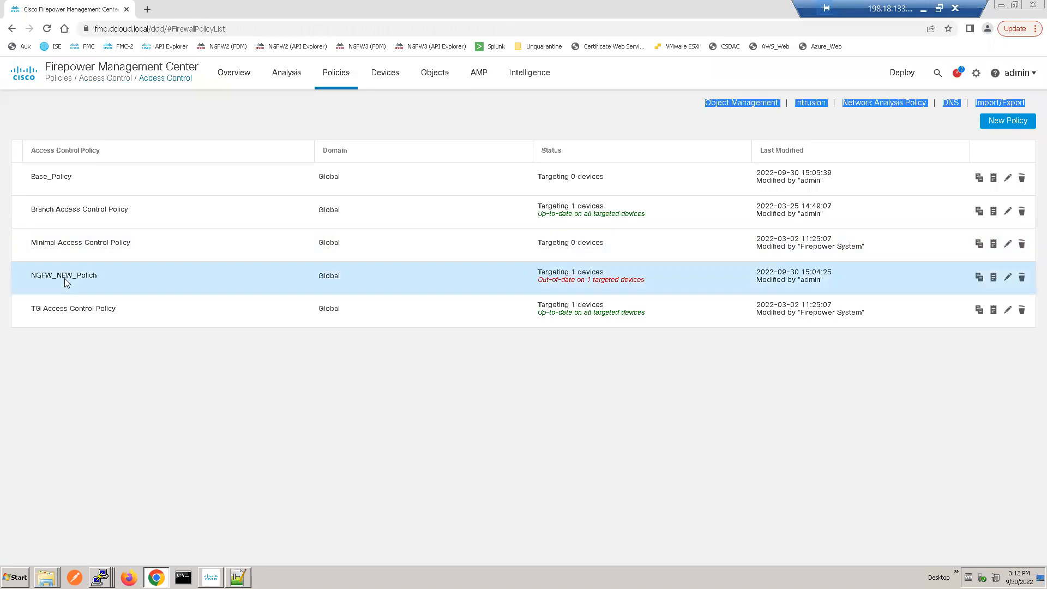
pyautogui.click(65, 278)
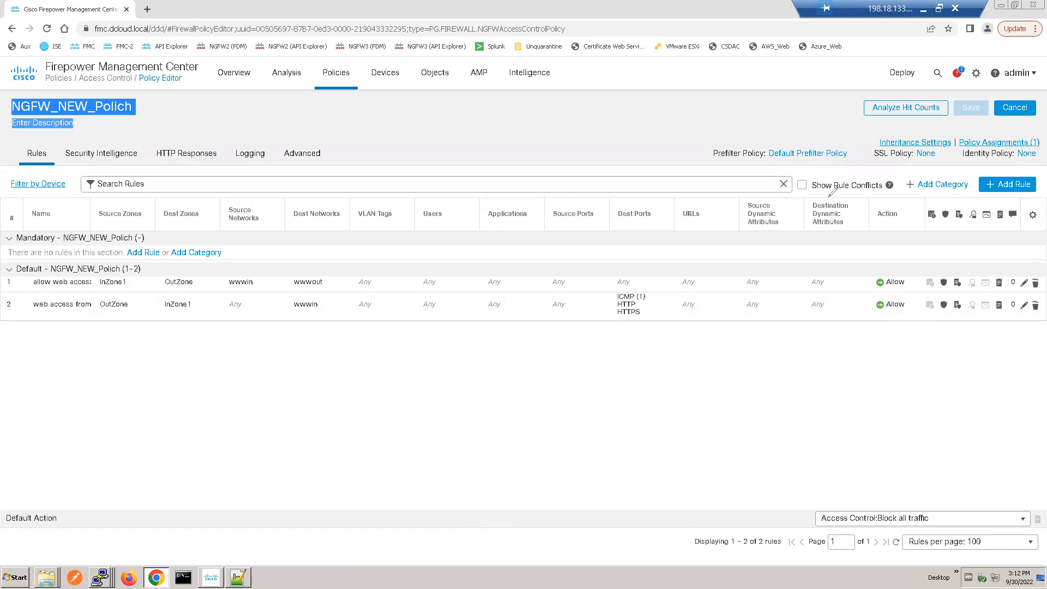
# Step: Set the prefilter policy of NGFW_NEW_Polich to OUR Tunnel Prefilter and save the access control policy
pyautogui.moveTo(754, 134); pyautogui.dragTo(666, 151)
pyautogui.moveTo(753, 158)
pyautogui.mouseDown()
pyautogui.moveTo(867, 154)
pyautogui.moveTo(780, 119)
pyautogui.moveTo(733, 121)
pyautogui.mouseUp()
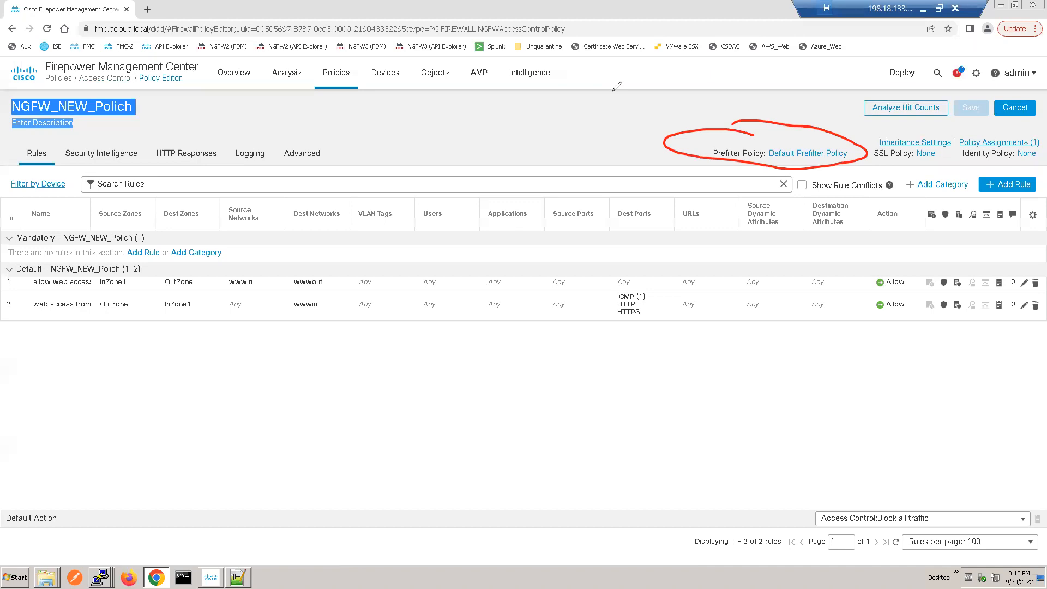
pyautogui.click(793, 154)
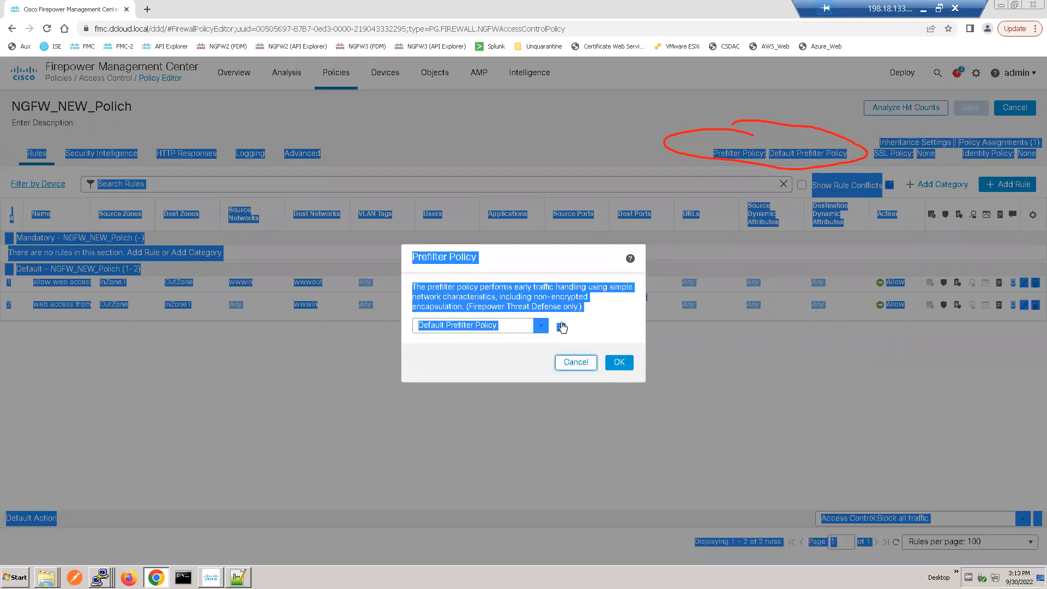
pyautogui.click(514, 325)
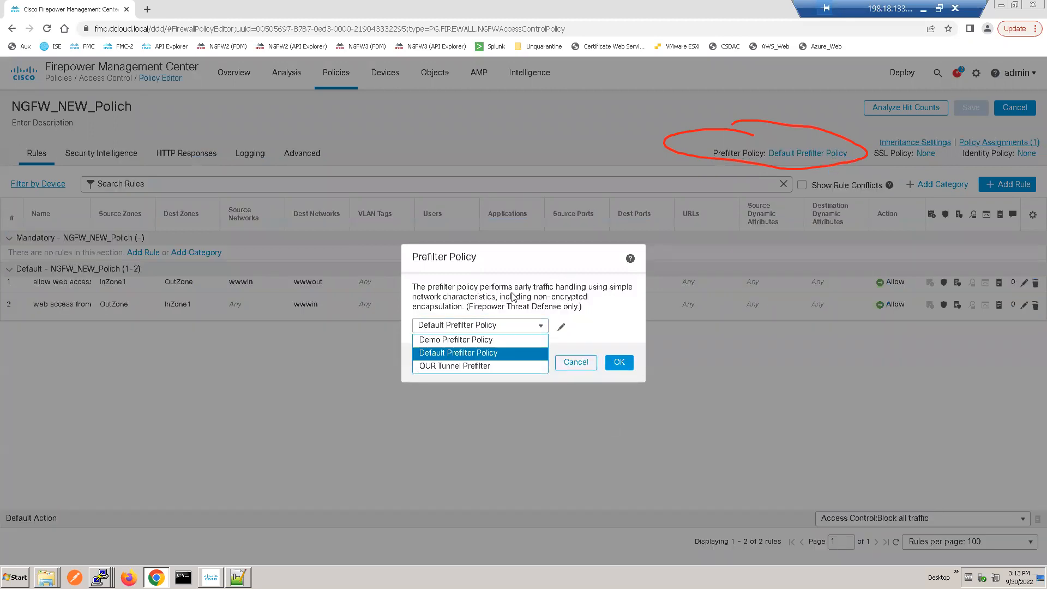
pyautogui.click(559, 258)
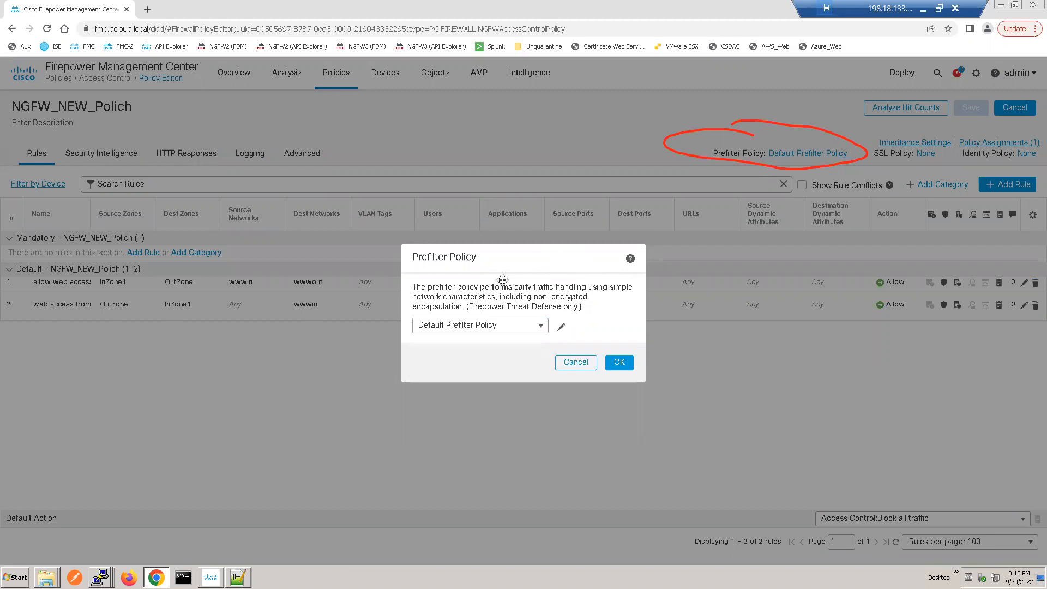
pyautogui.click(541, 328)
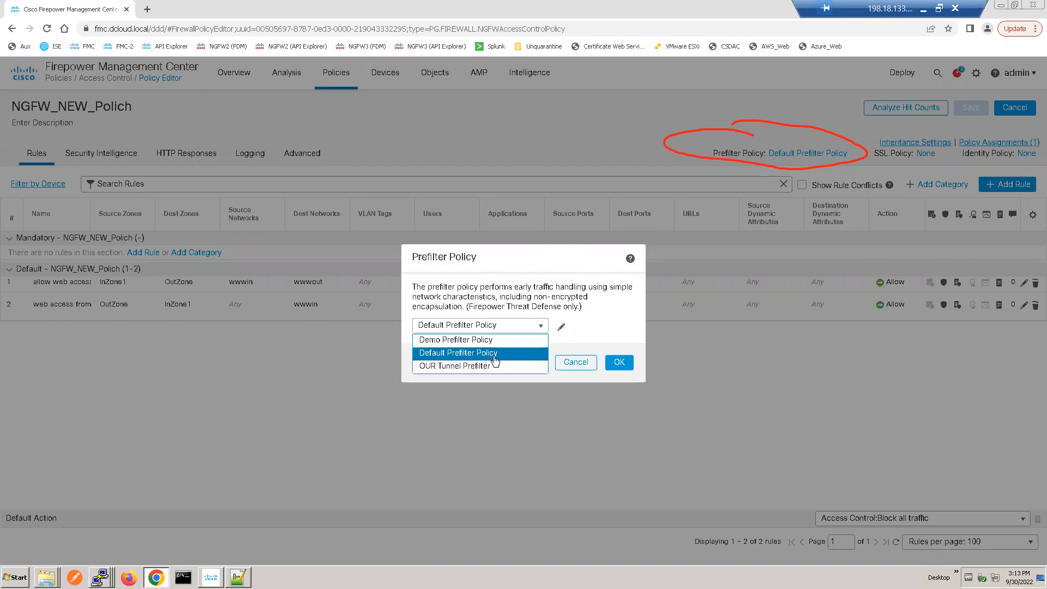
pyautogui.click(479, 366)
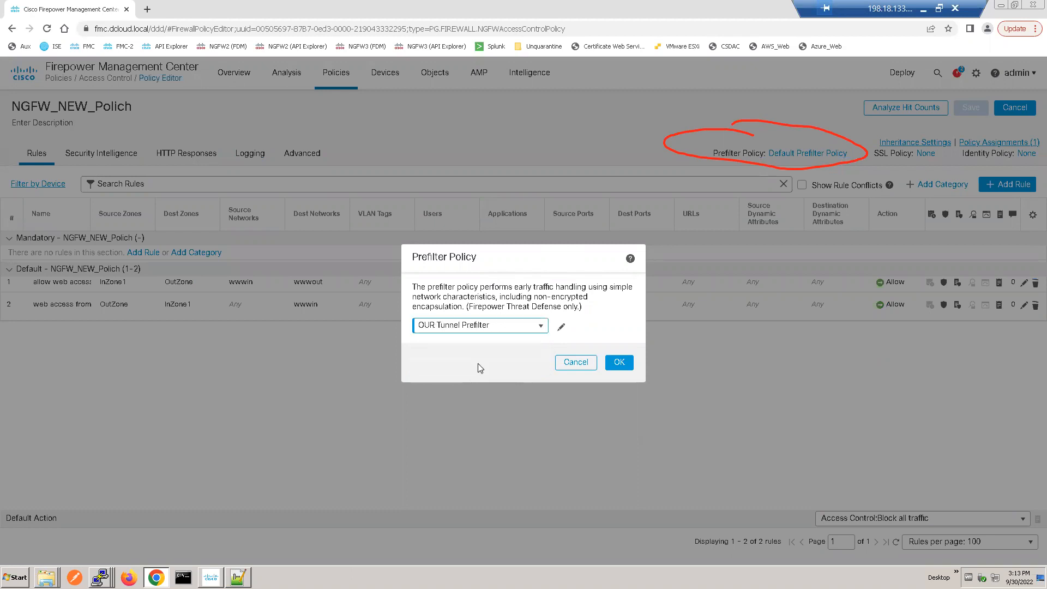
pyautogui.click(618, 363)
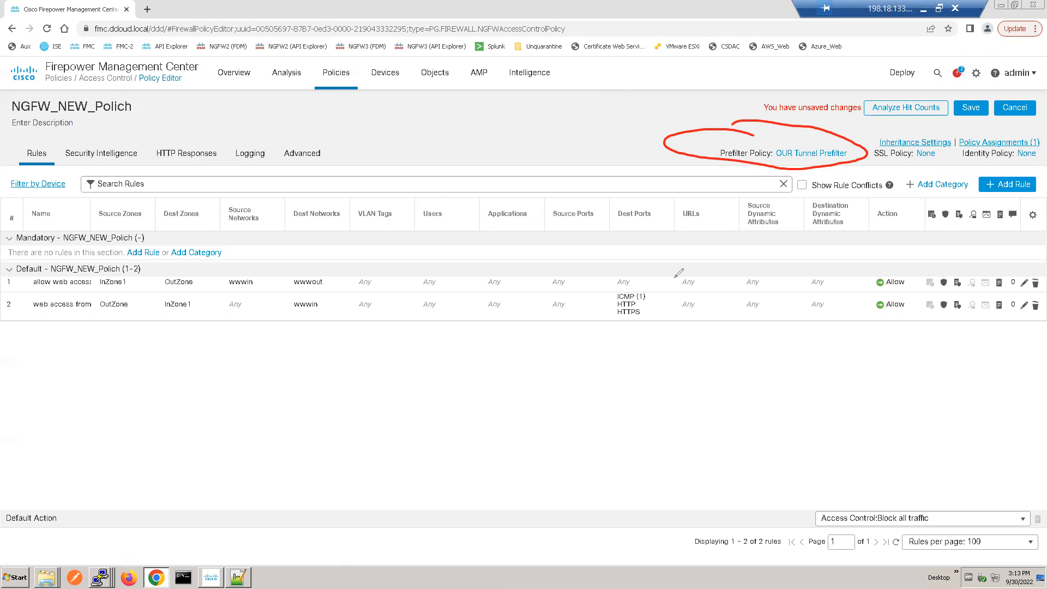
pyautogui.moveTo(794, 160)
pyautogui.mouseDown()
pyautogui.moveTo(839, 162)
pyautogui.moveTo(854, 143)
pyautogui.moveTo(766, 139)
pyautogui.moveTo(805, 162)
pyautogui.mouseUp()
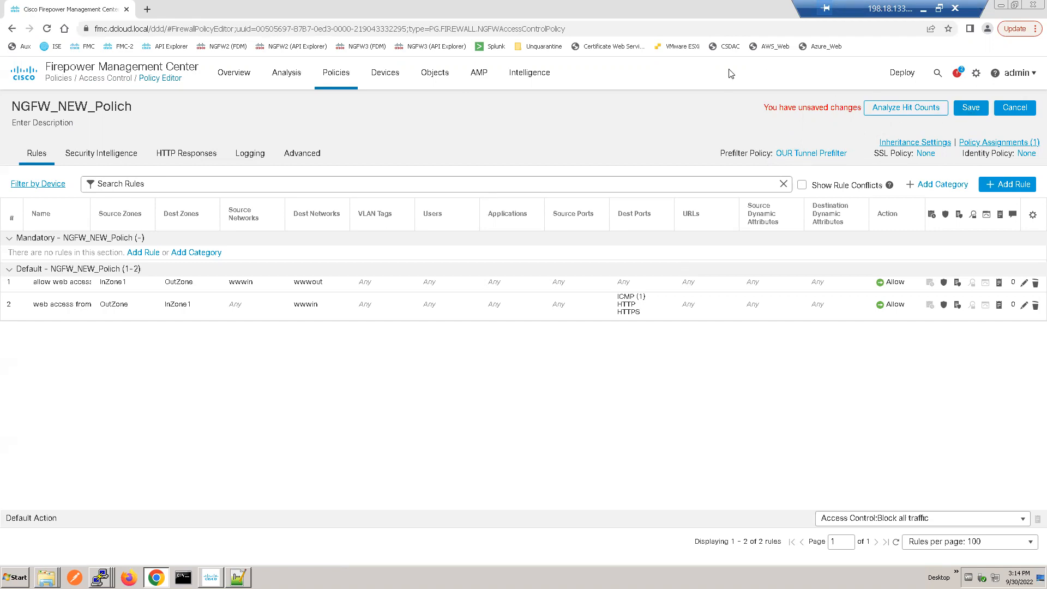
pyautogui.click(970, 108)
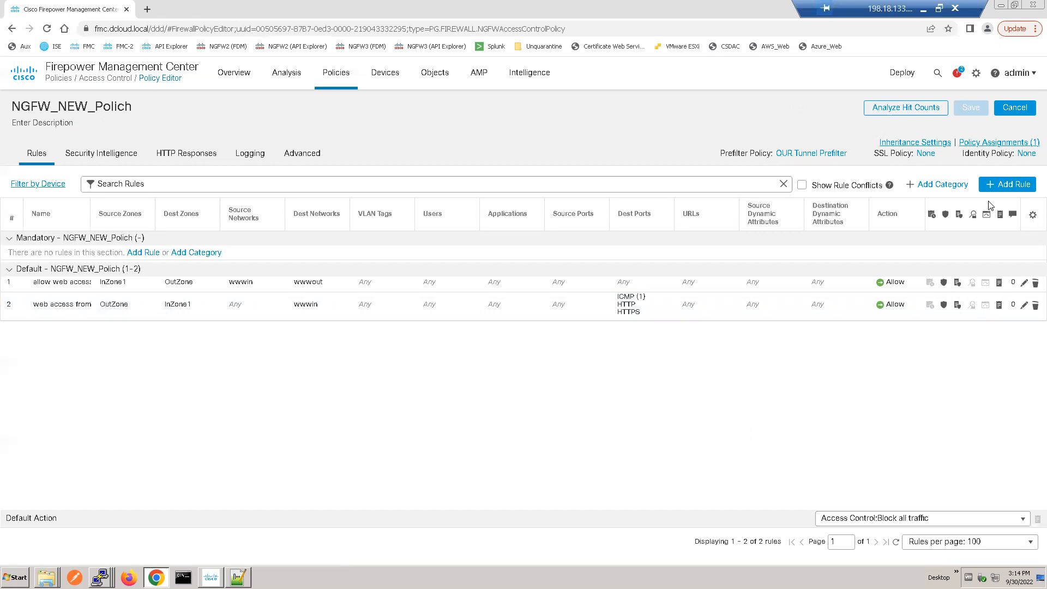
# Step: Start a new access control rule named "GRE block ICMP traffic", inserted into Mandatory, with the action Block
pyautogui.click(1005, 186)
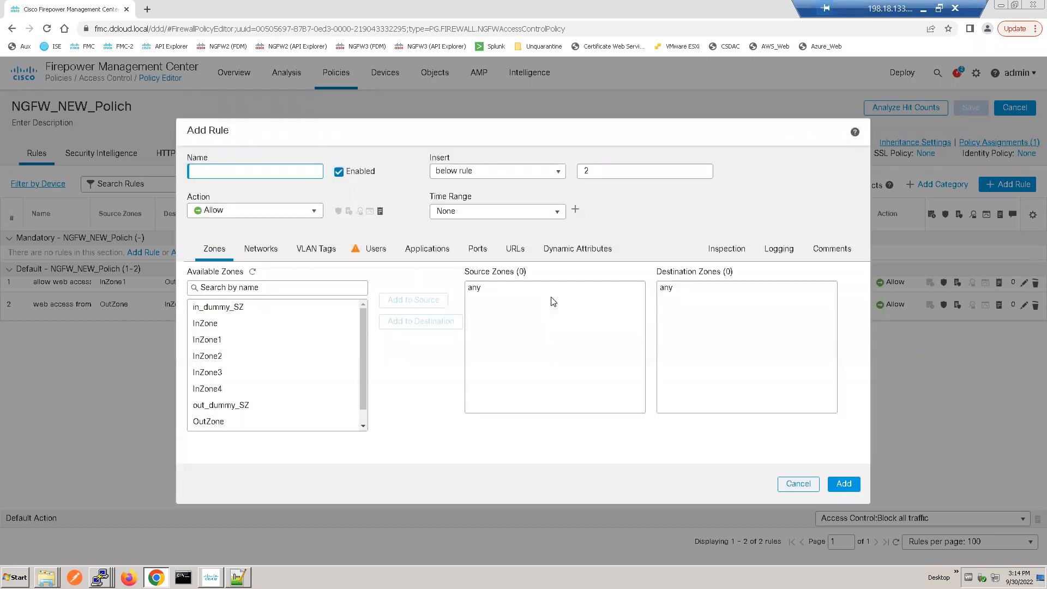
pyautogui.write('GRE block ICMP traffic')
pyautogui.click(537, 173)
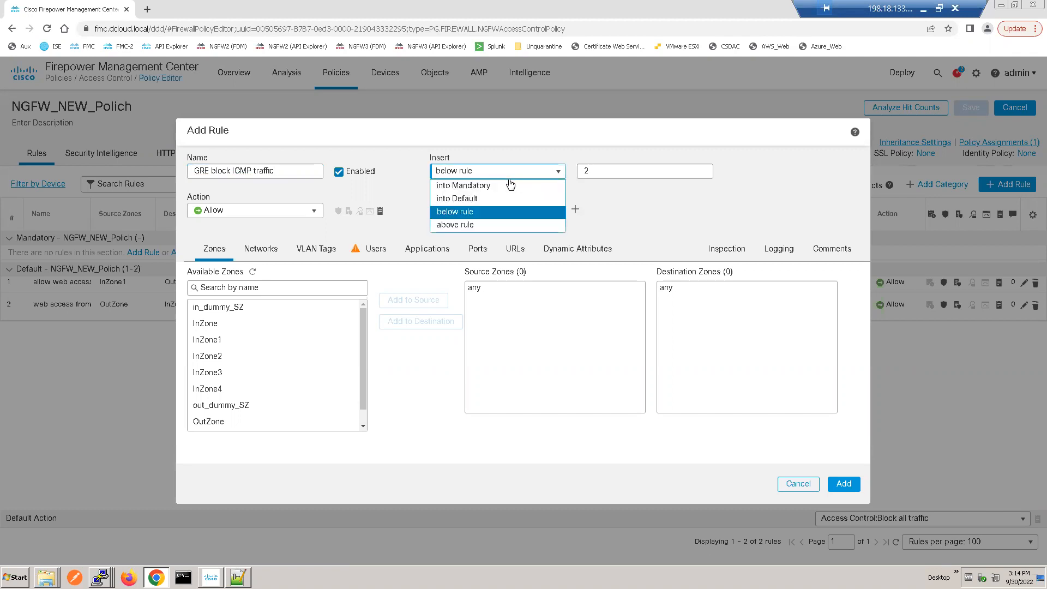
pyautogui.click(481, 186)
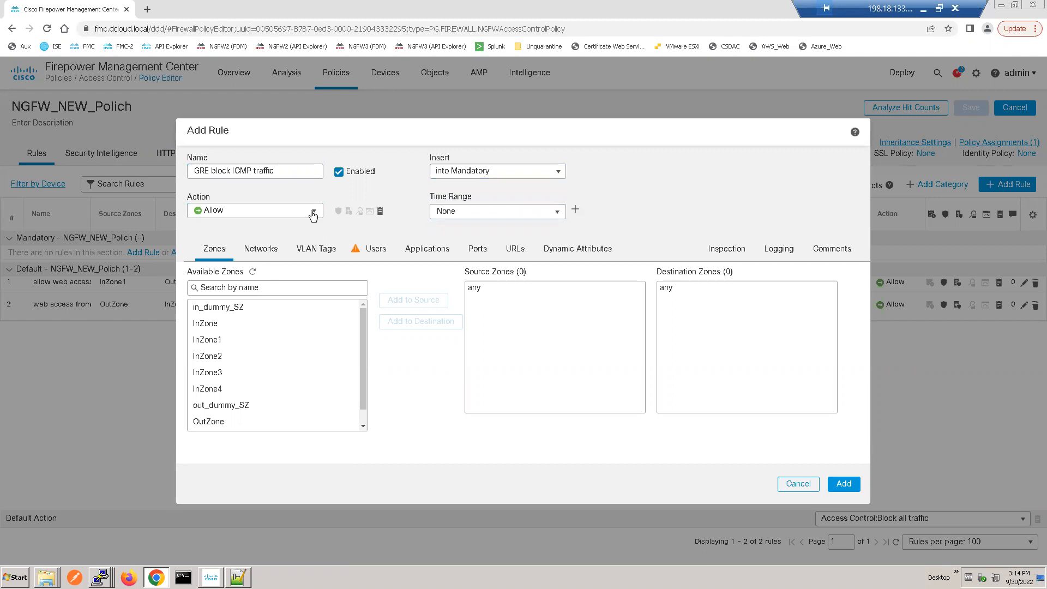
pyautogui.click(271, 215)
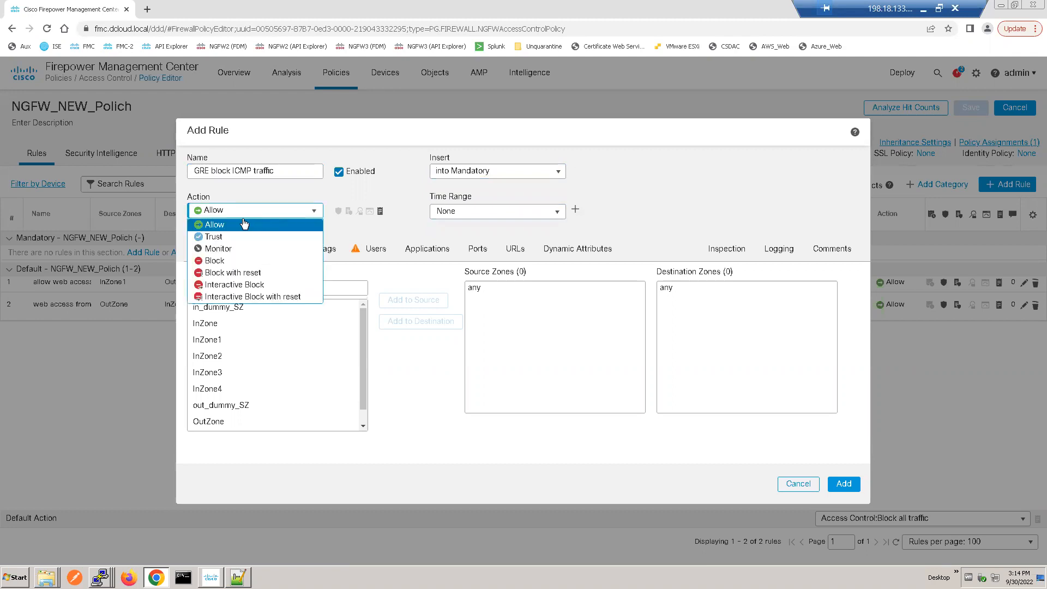
pyautogui.click(221, 265)
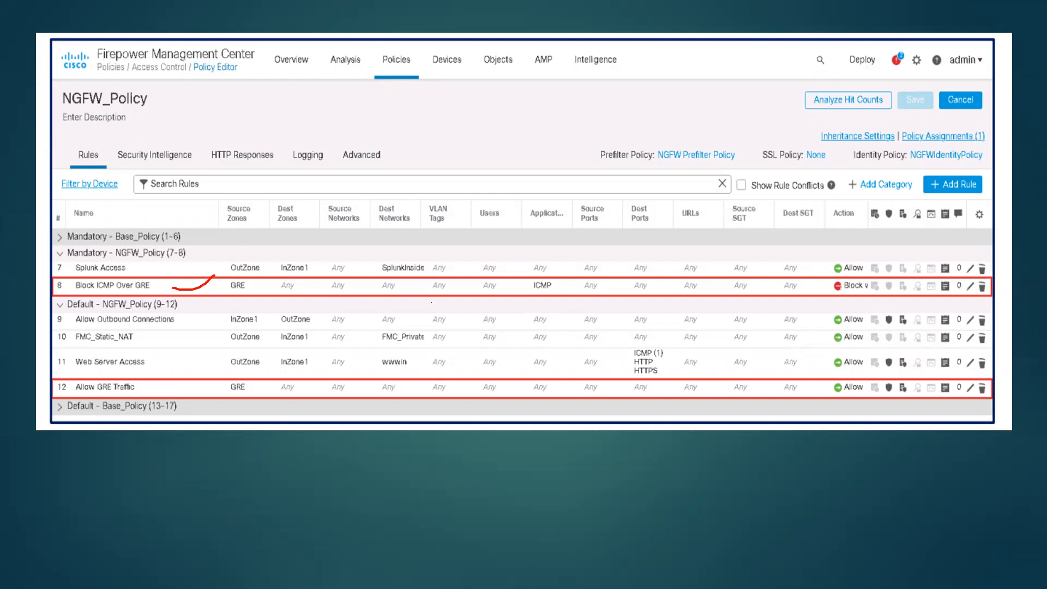
# Step: Return from the slide show to the FMC in the remote desktop and add GRE as the new rule's source zone
pyautogui.press('super')
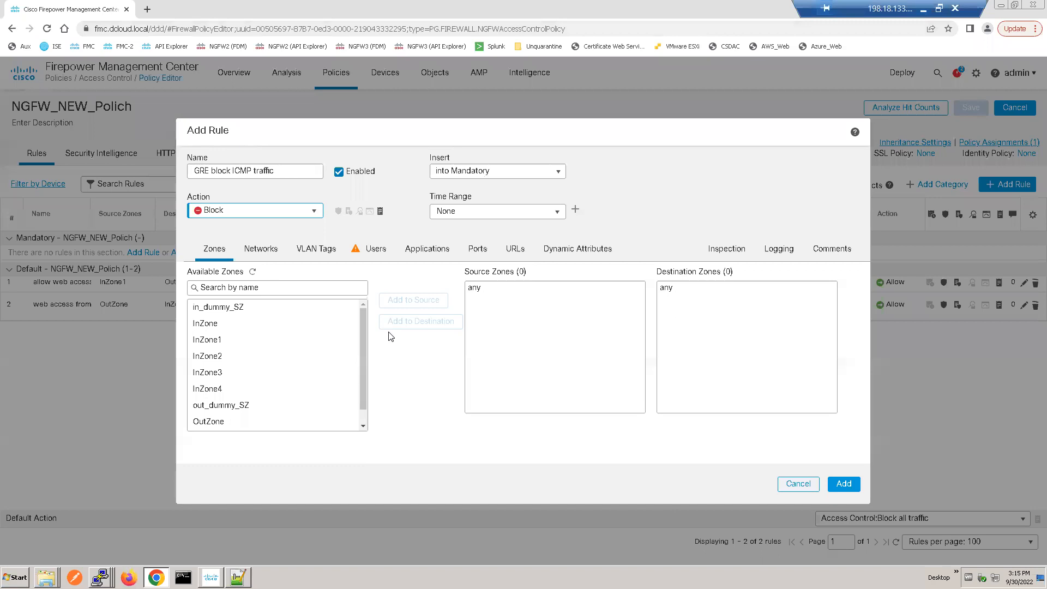
pyautogui.click(266, 309)
pyautogui.click(264, 357)
pyautogui.click(363, 425)
pyautogui.click(243, 424)
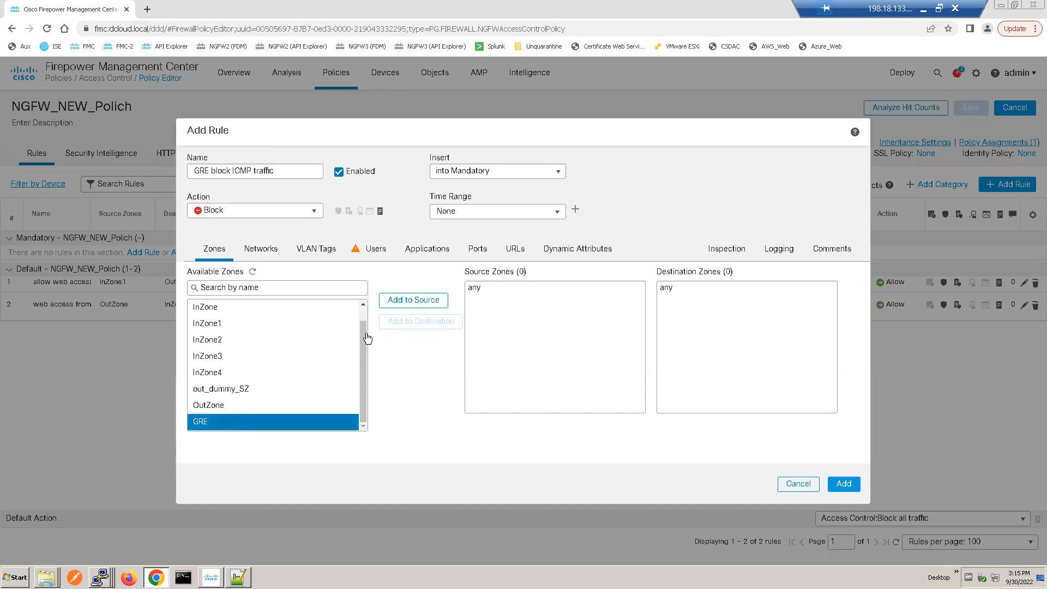
pyautogui.click(415, 302)
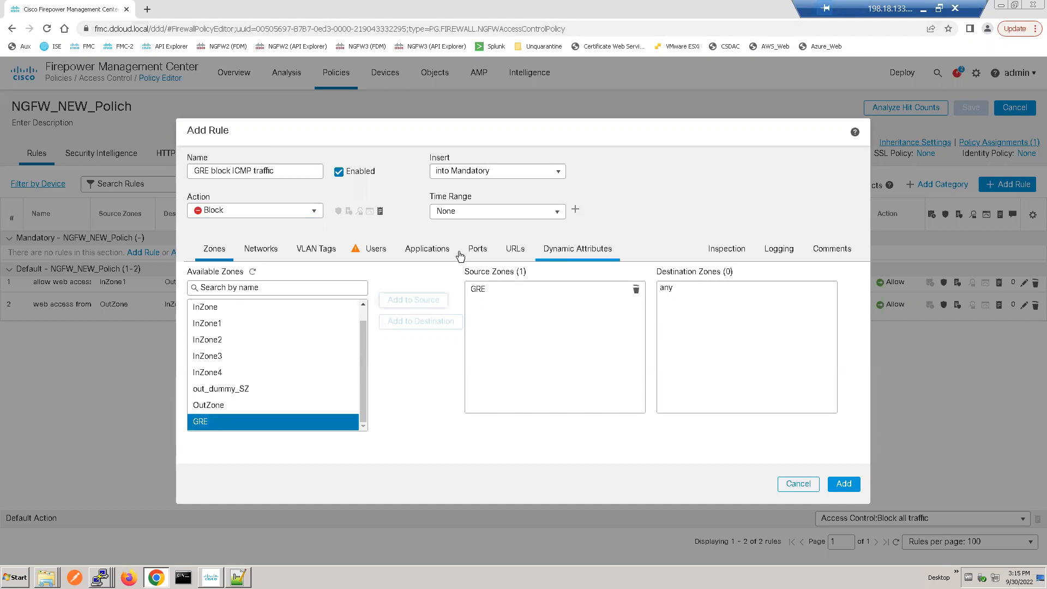
# Step: Search the applications for icmp, add ICMP to the rule's conditions and add the rule to the policy
pyautogui.click(425, 253)
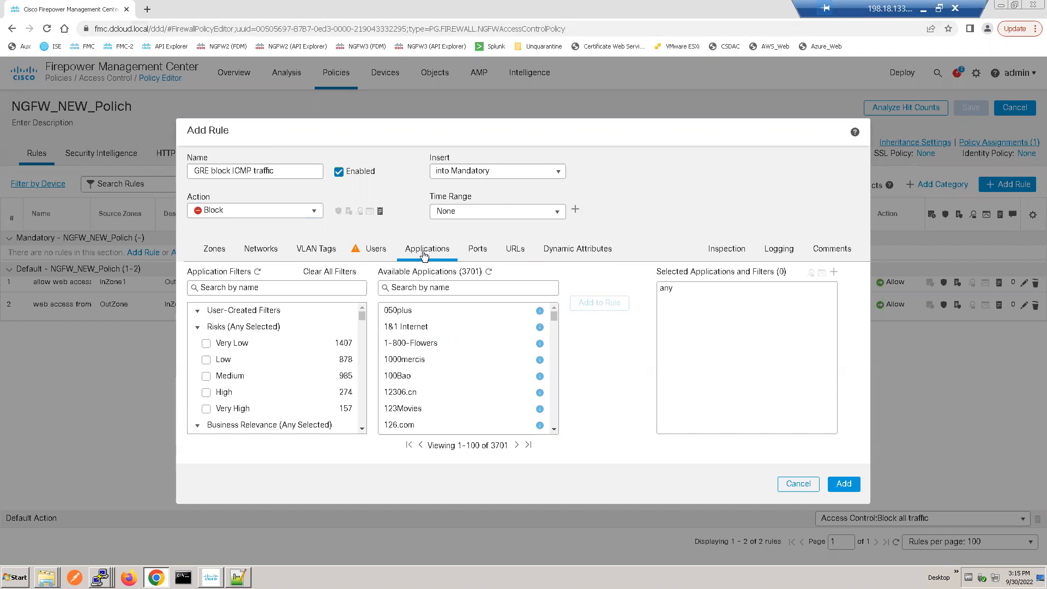
pyautogui.click(304, 284)
pyautogui.write('icmp')
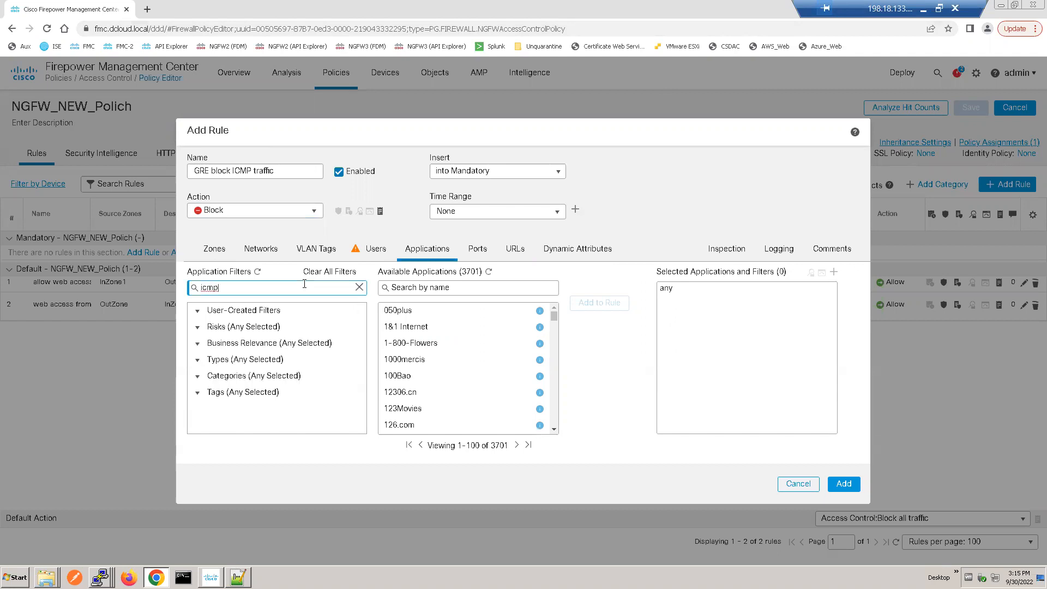
pyautogui.click(424, 289)
pyautogui.write('icmp')
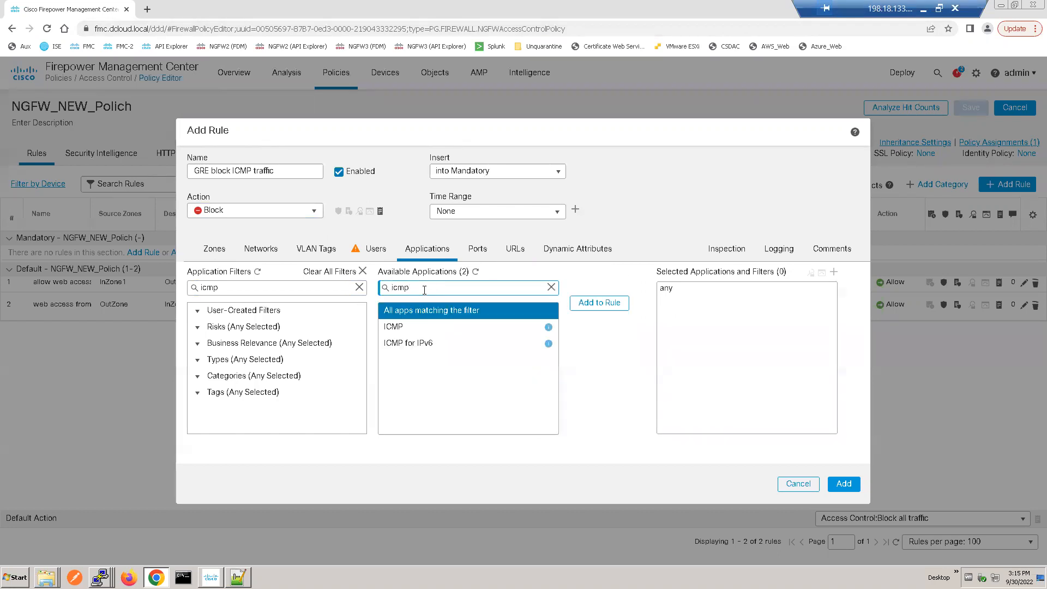
pyautogui.click(419, 331)
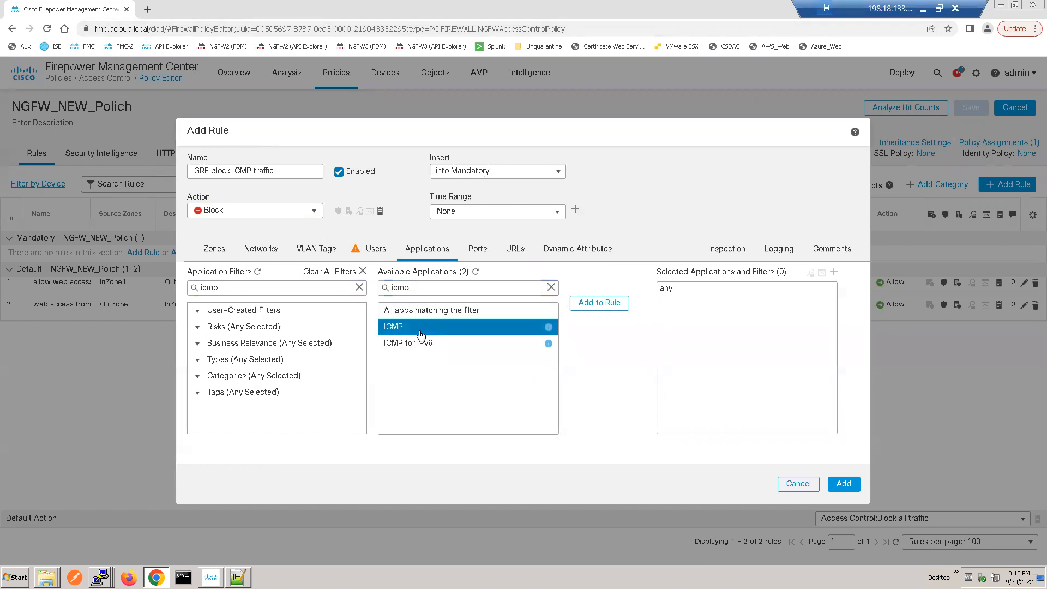
pyautogui.click(593, 304)
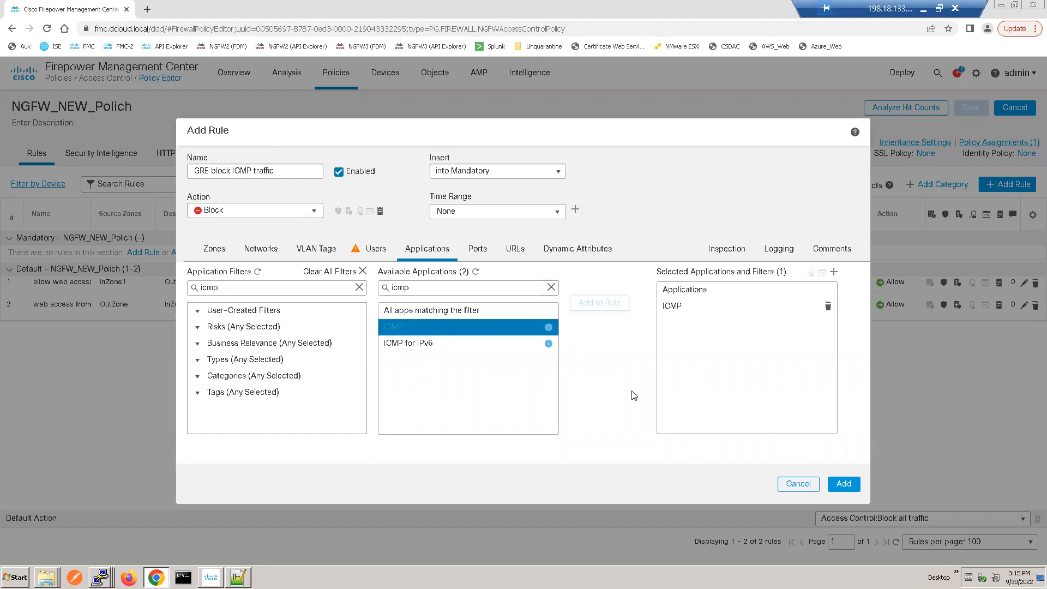
pyautogui.click(834, 484)
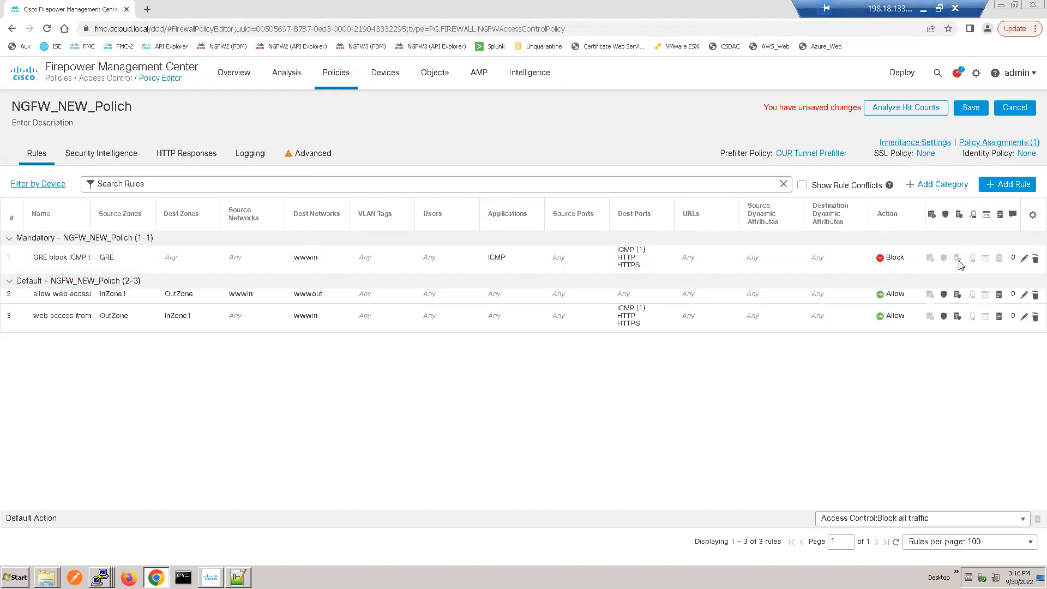
# Step: Remove the ICMP (1), HTTP and HTTPS destination ports from the GRE block ICMP traffic rule and save the rule
pyautogui.click(1023, 260)
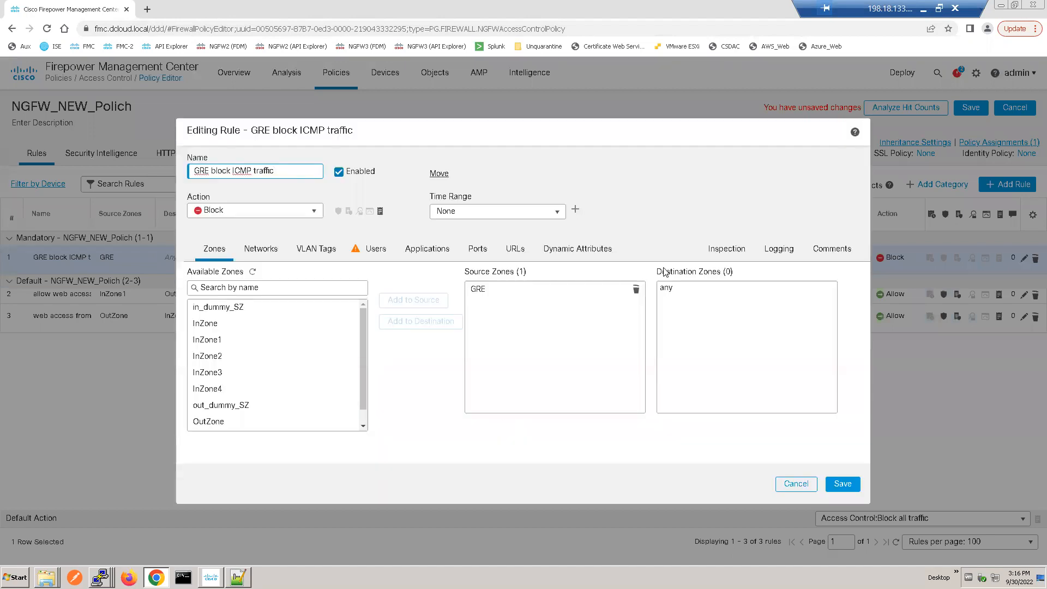
pyautogui.click(482, 250)
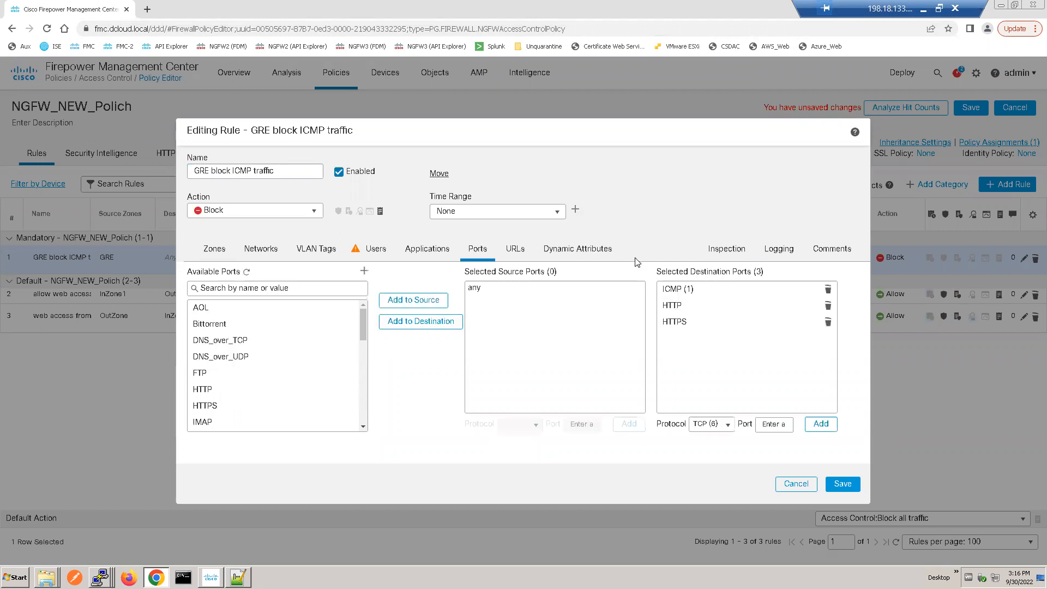
pyautogui.click(827, 292)
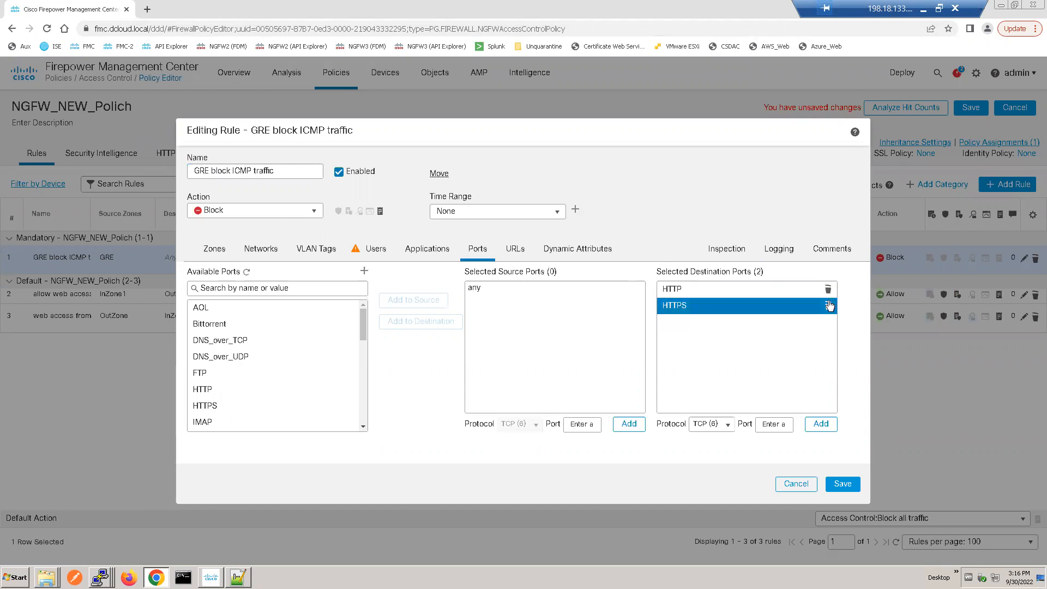
pyautogui.click(827, 290)
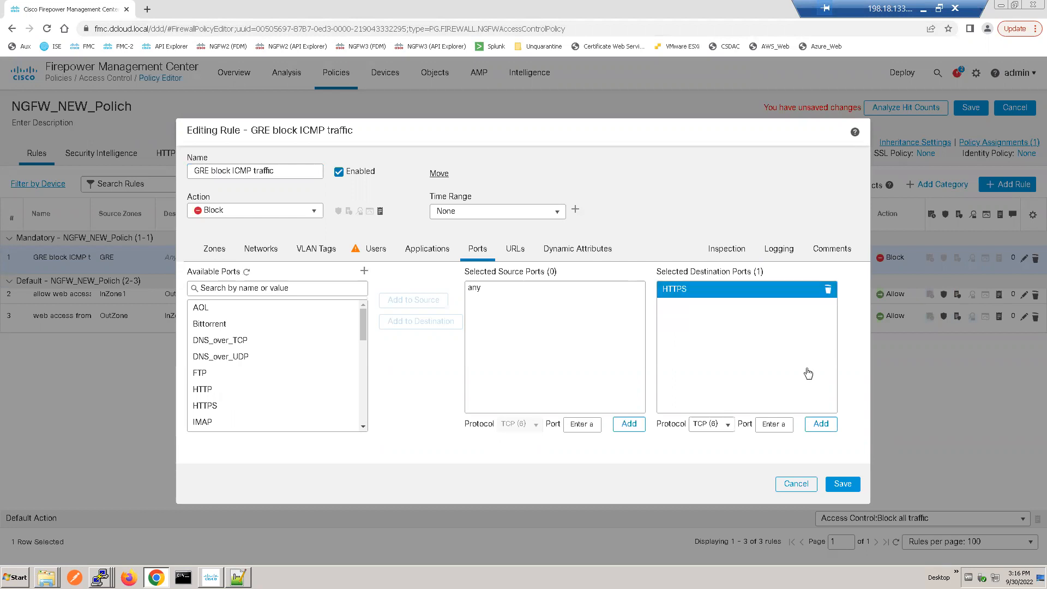
pyautogui.click(828, 290)
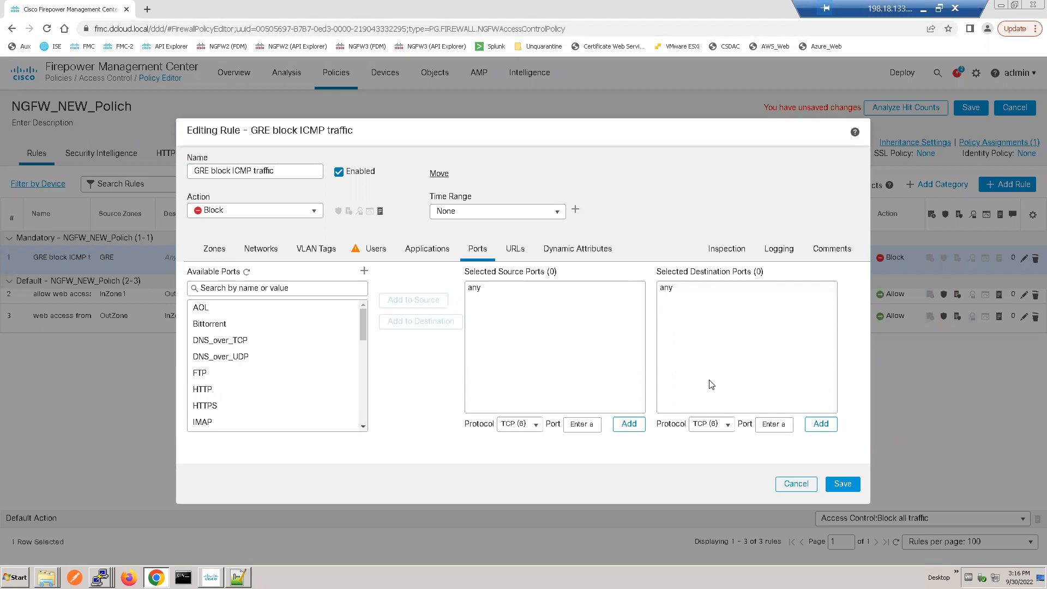
pyautogui.click(846, 488)
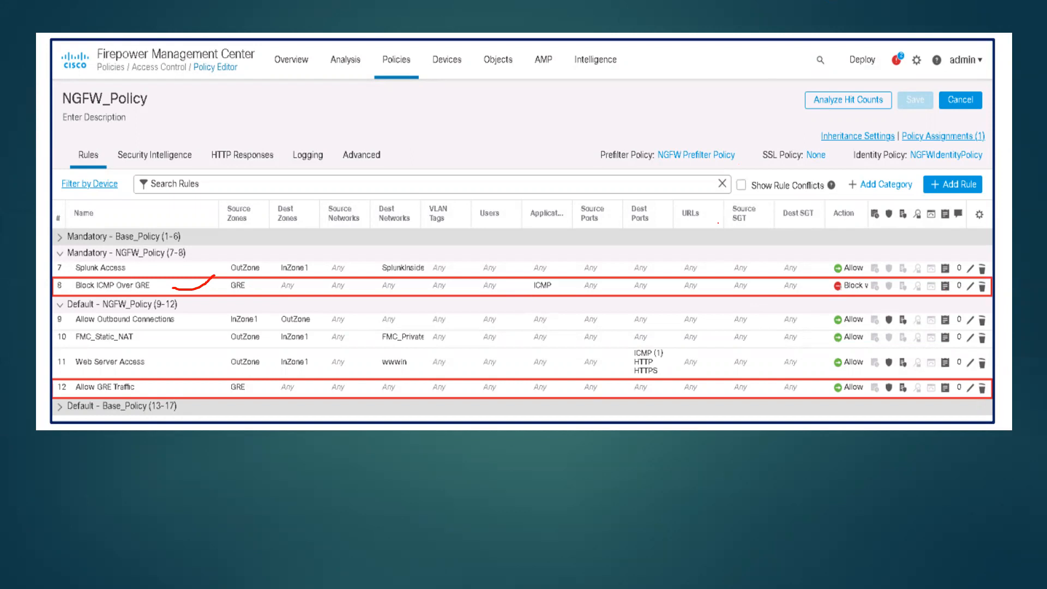
# Step: Return from the slide show to the FMC, enable logging at the beginning of connection for the GRE block ICMP traffic rule and save it
pyautogui.press('super')
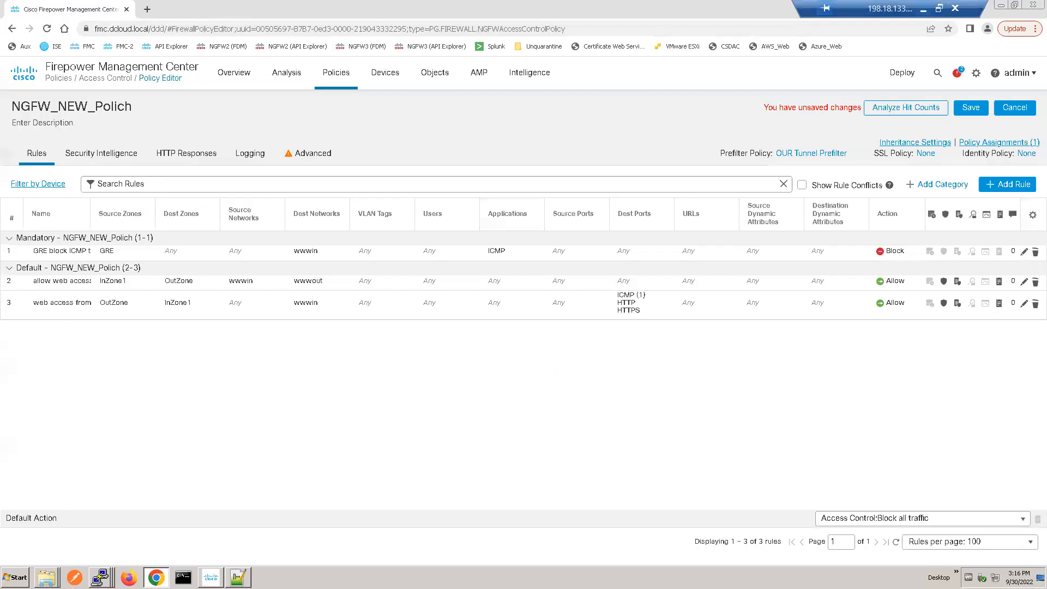
pyautogui.click(1023, 253)
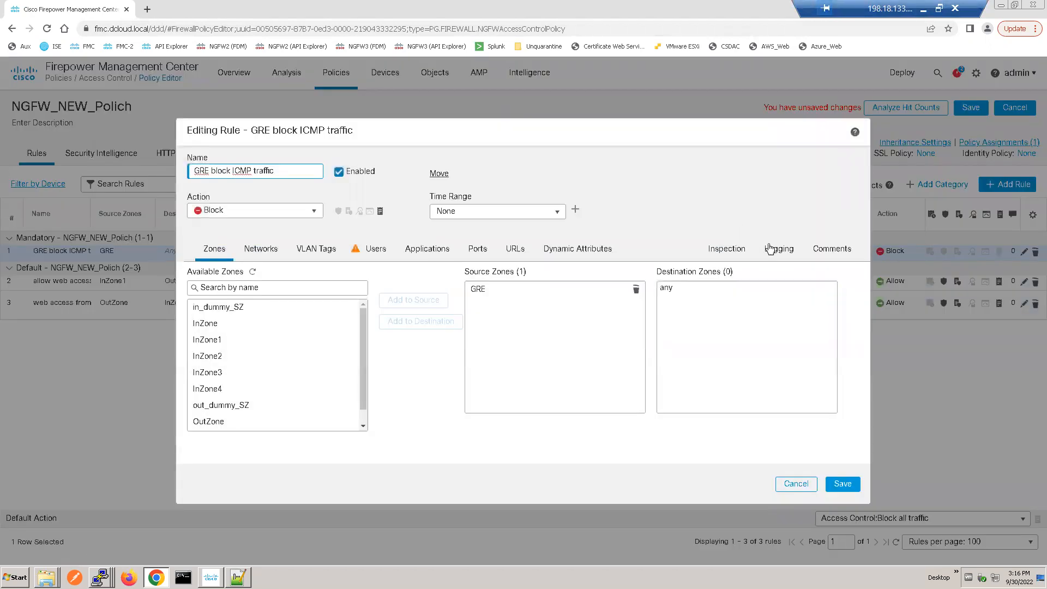
pyautogui.click(769, 249)
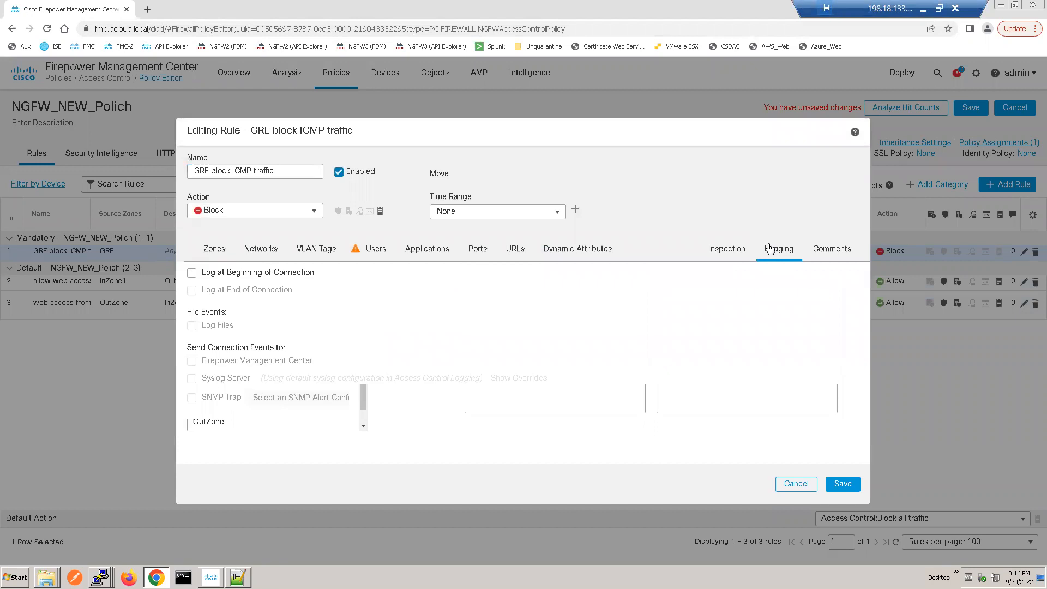
pyautogui.click(192, 272)
pyautogui.click(844, 485)
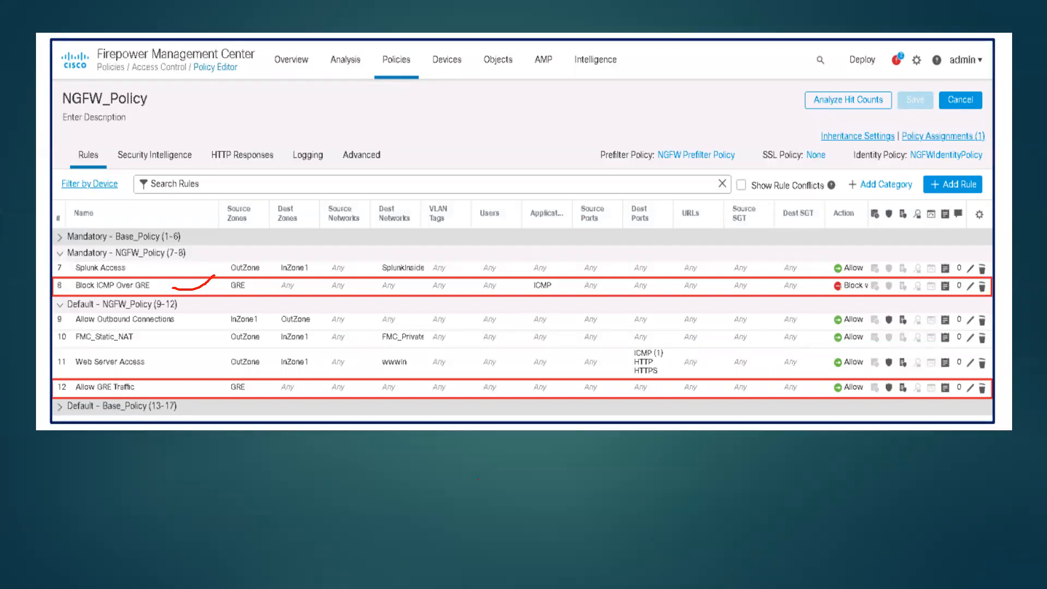
# Step: Return from the slide show to the FMC, remove the wwwin destination network from the GRE block ICMP traffic rule and save the rule
pyautogui.press('super')
pyautogui.click(714, 576)
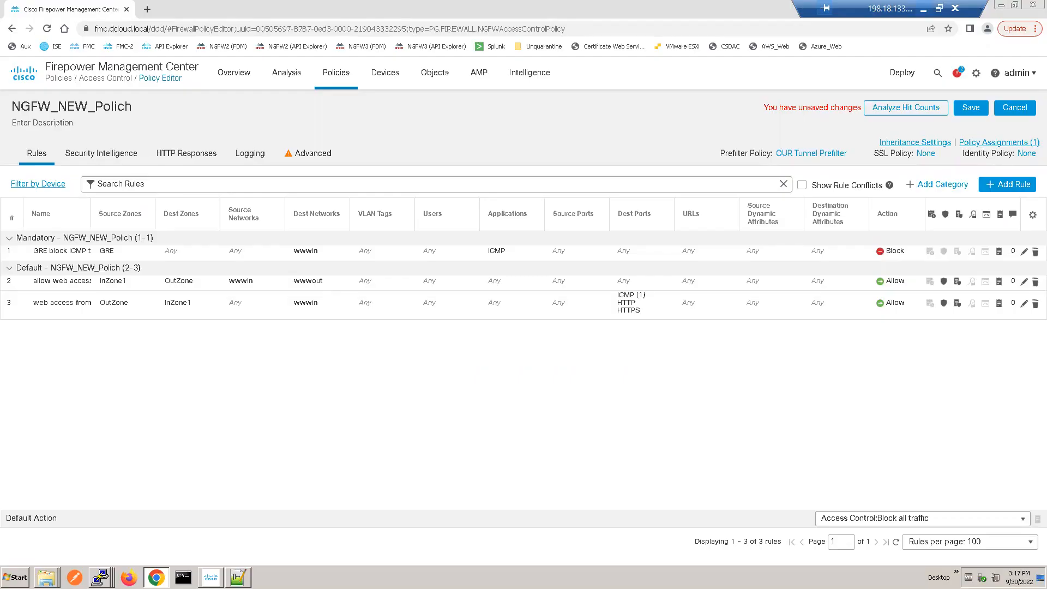
pyautogui.click(1025, 253)
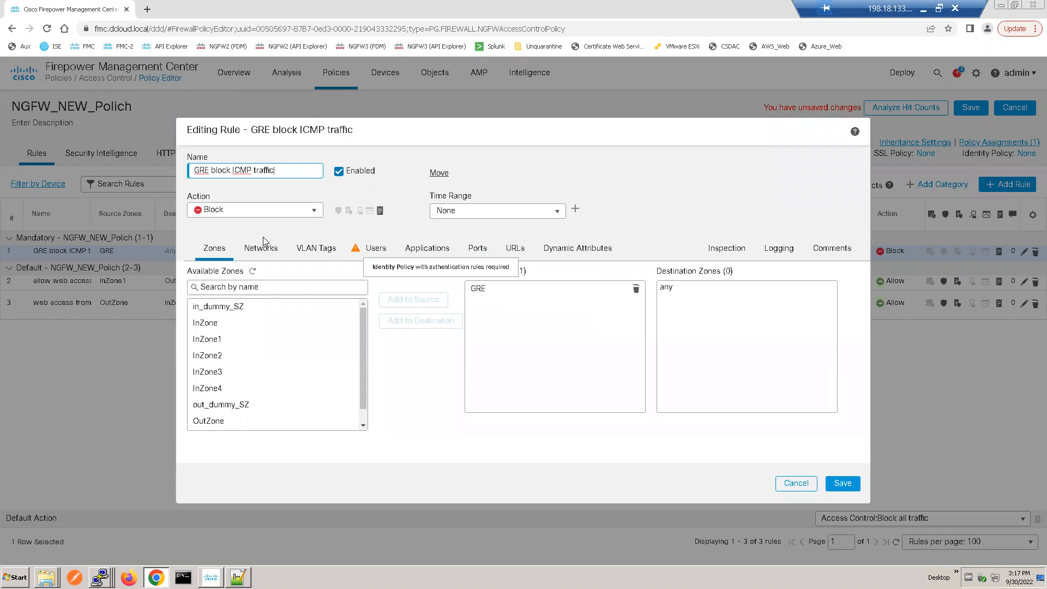
pyautogui.click(267, 252)
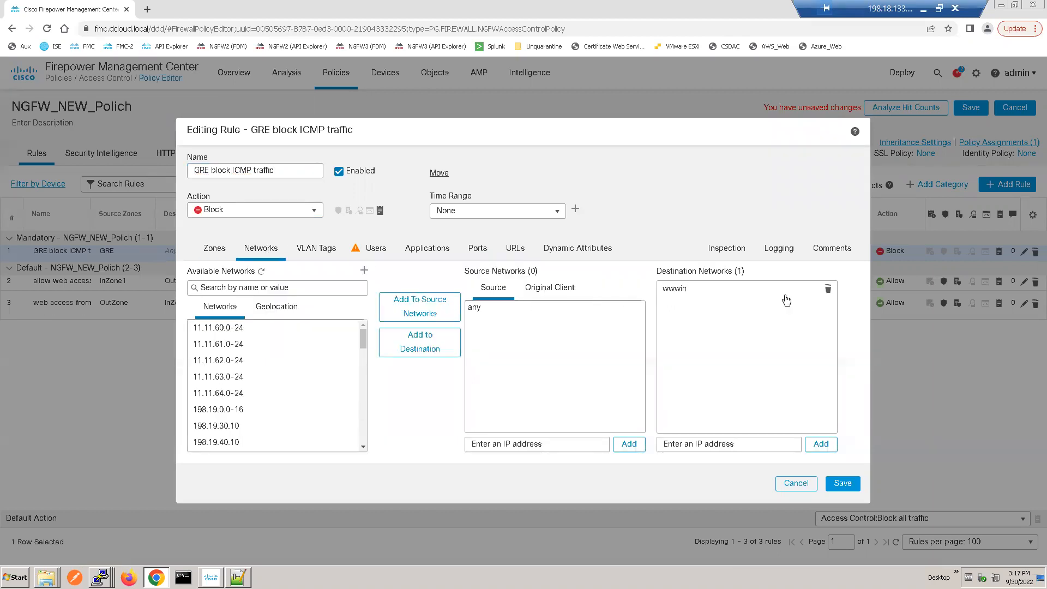
pyautogui.click(827, 288)
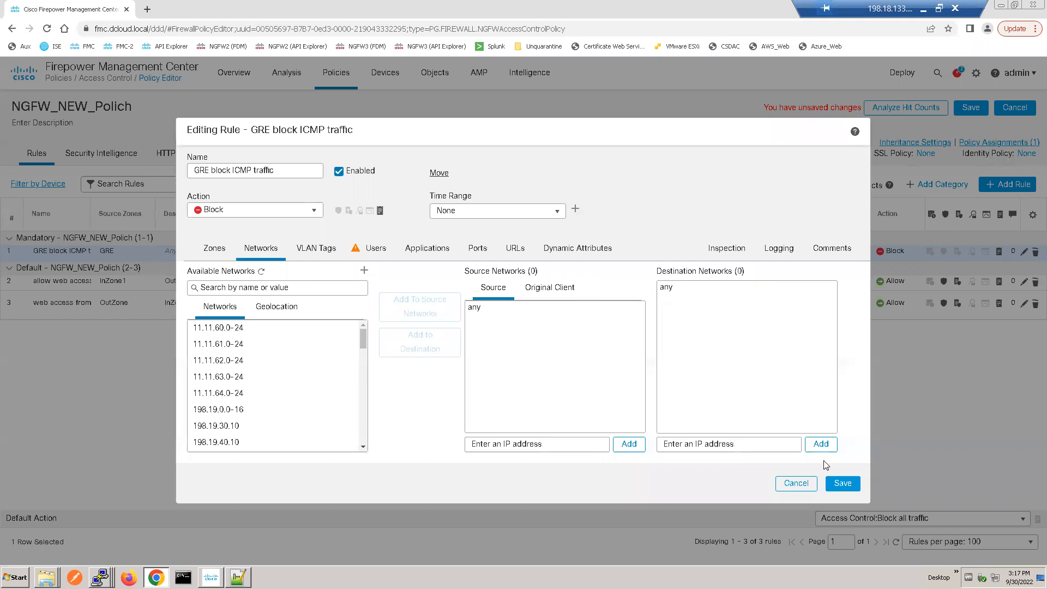
pyautogui.click(841, 484)
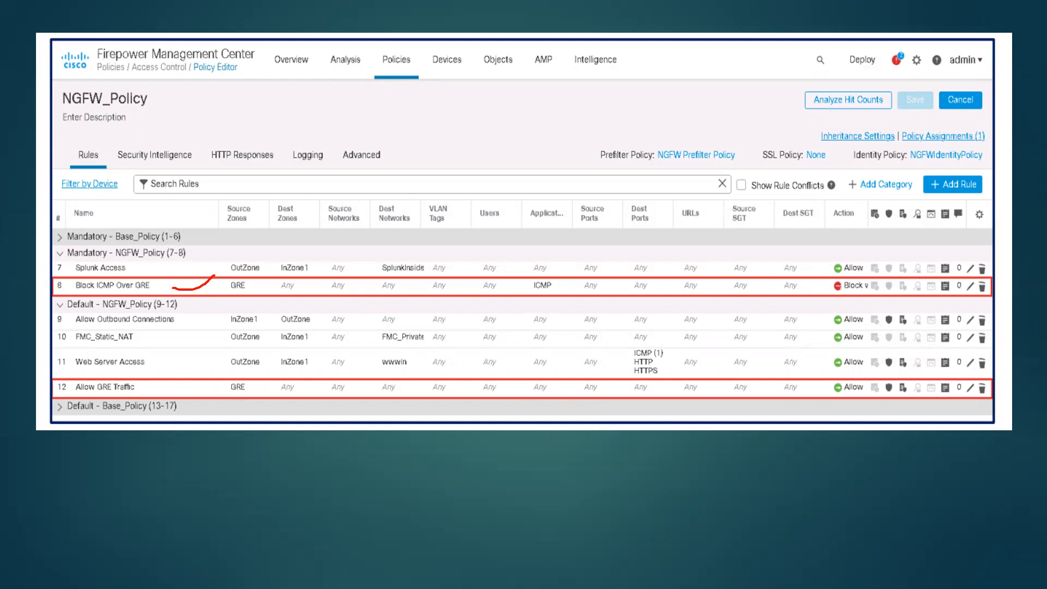
# Step: Return from the slide show to the FMC and start a new rule named "allow gre traffcie", inserted into Default
pyautogui.press('super')
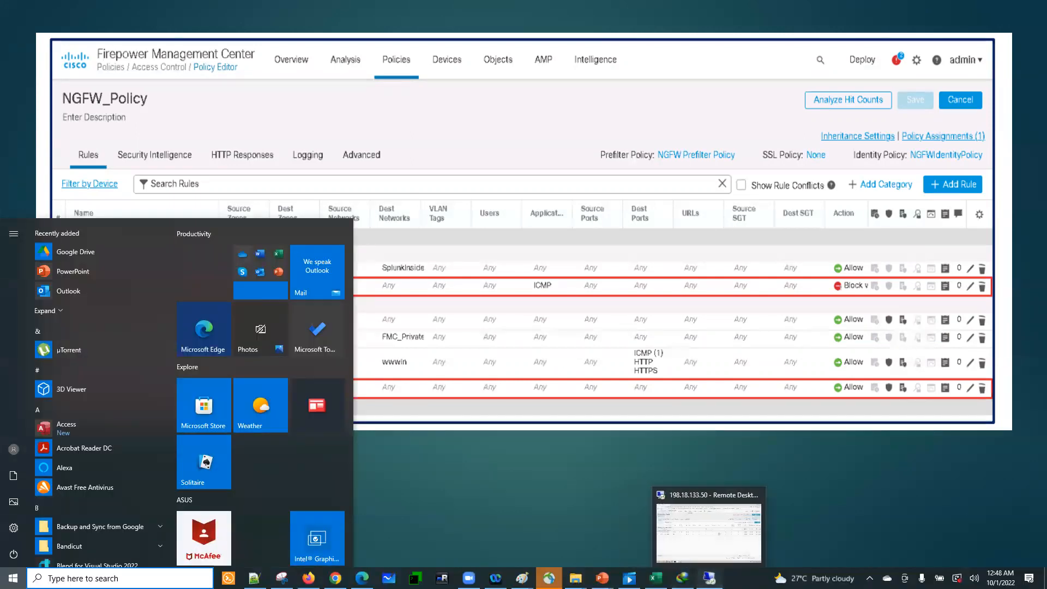
pyautogui.click(709, 578)
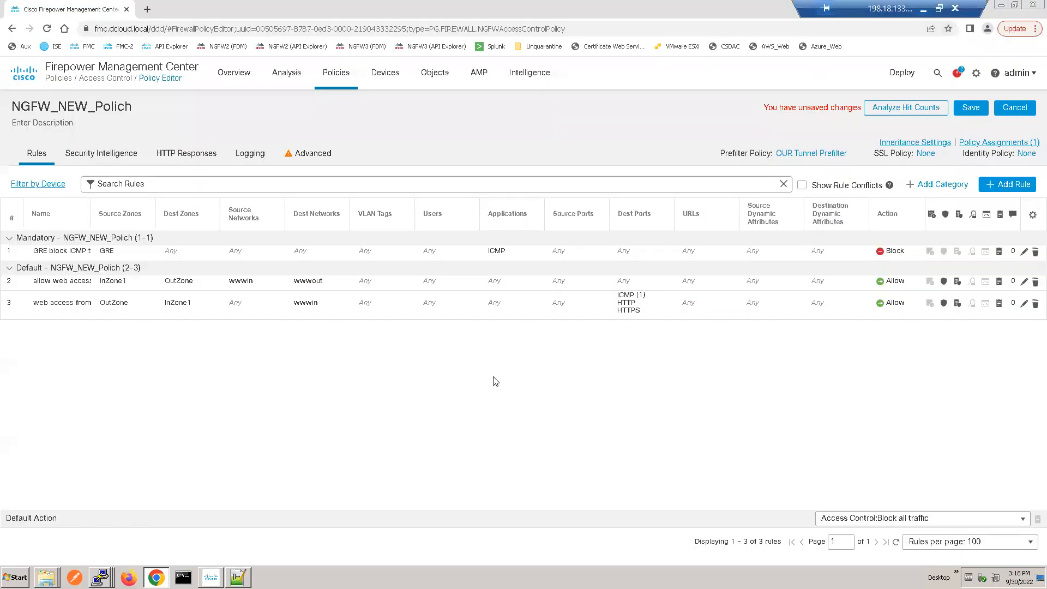
pyautogui.click(1010, 185)
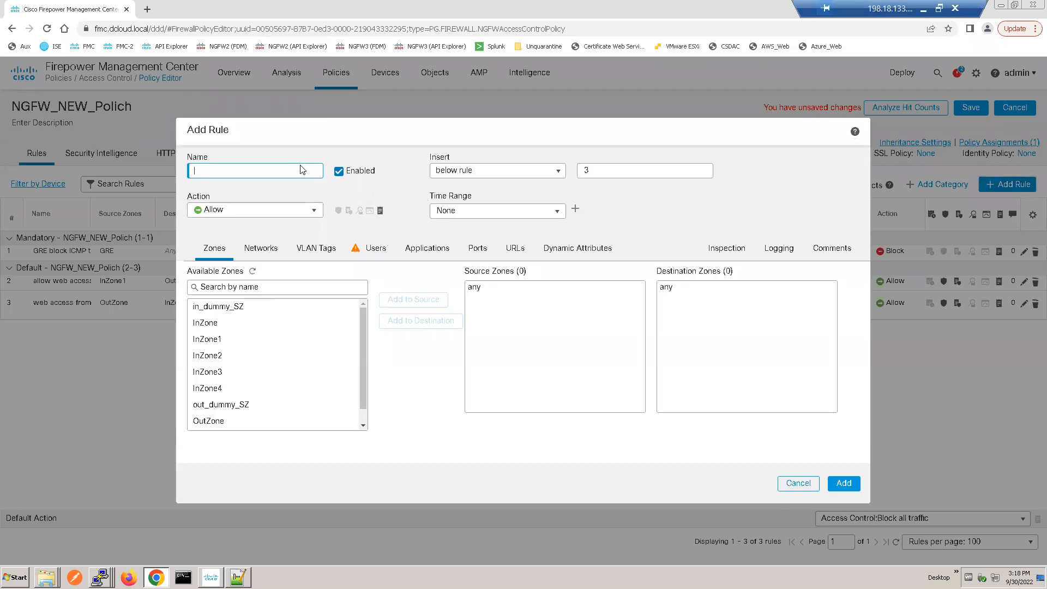
pyautogui.write('allow gre traffcie')
pyautogui.click(555, 173)
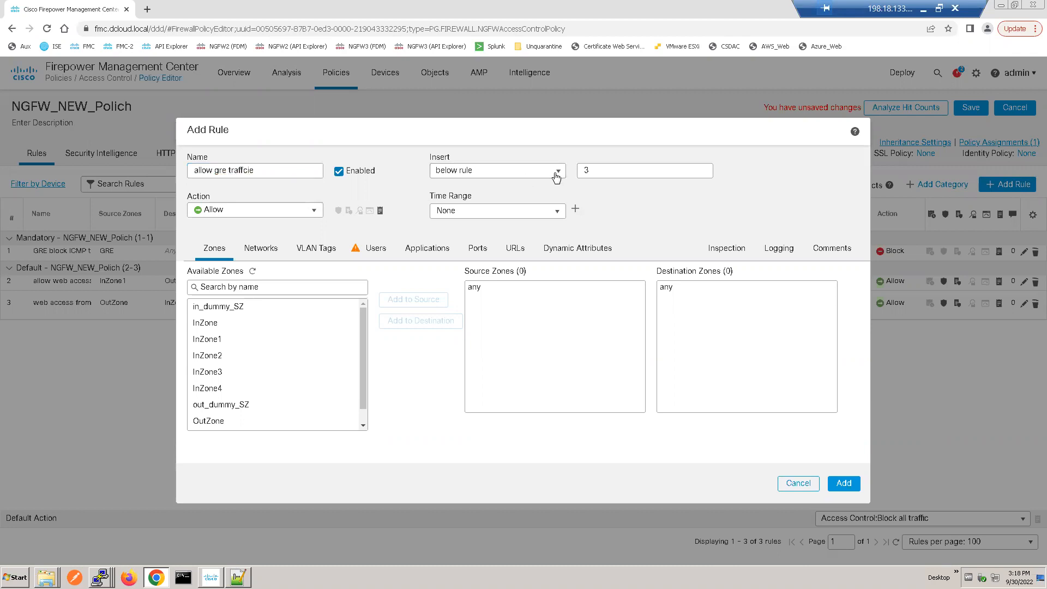
pyautogui.click(556, 174)
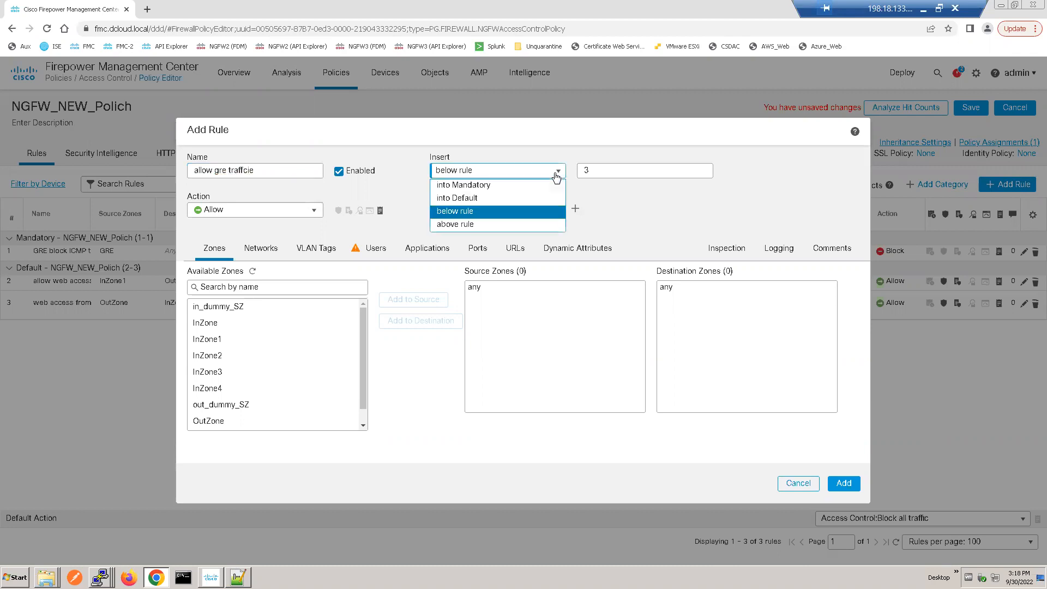
pyautogui.click(476, 199)
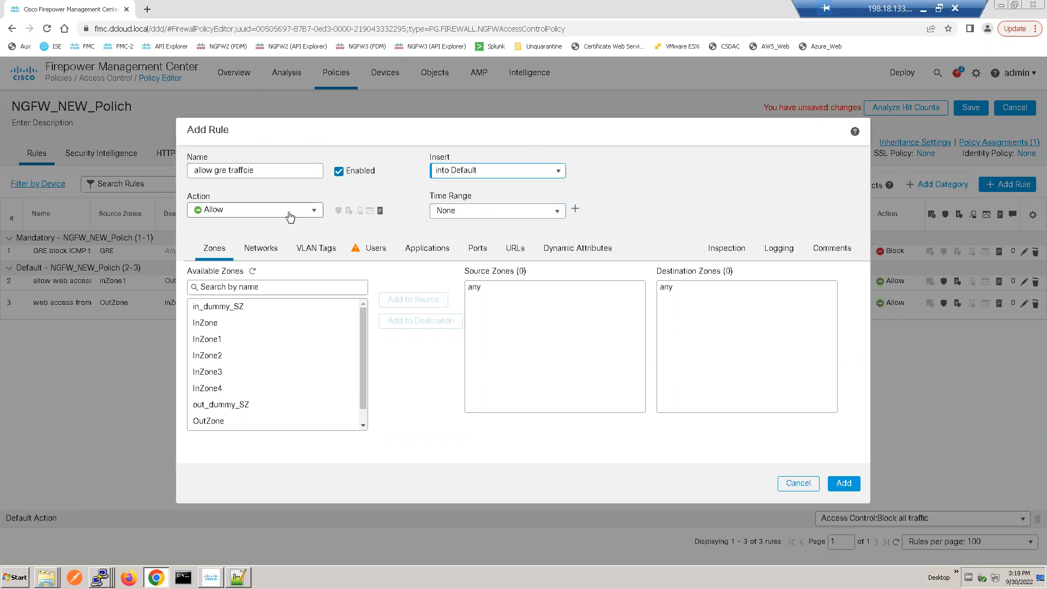
# Step: Add GRE as the source zone of the new allow rule
pyautogui.click(339, 339)
pyautogui.click(361, 420)
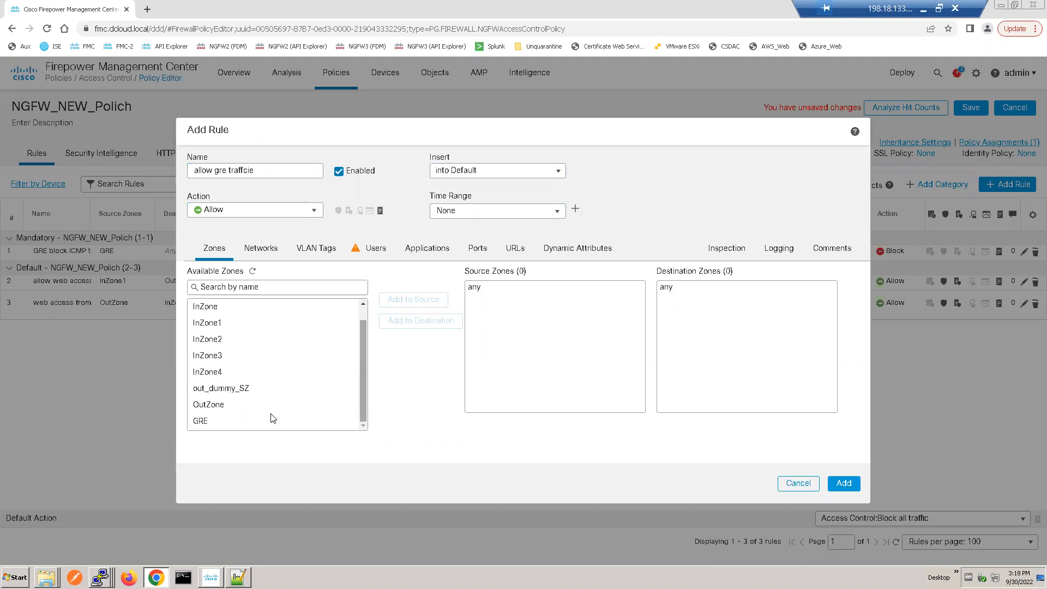
pyautogui.click(232, 422)
pyautogui.click(413, 299)
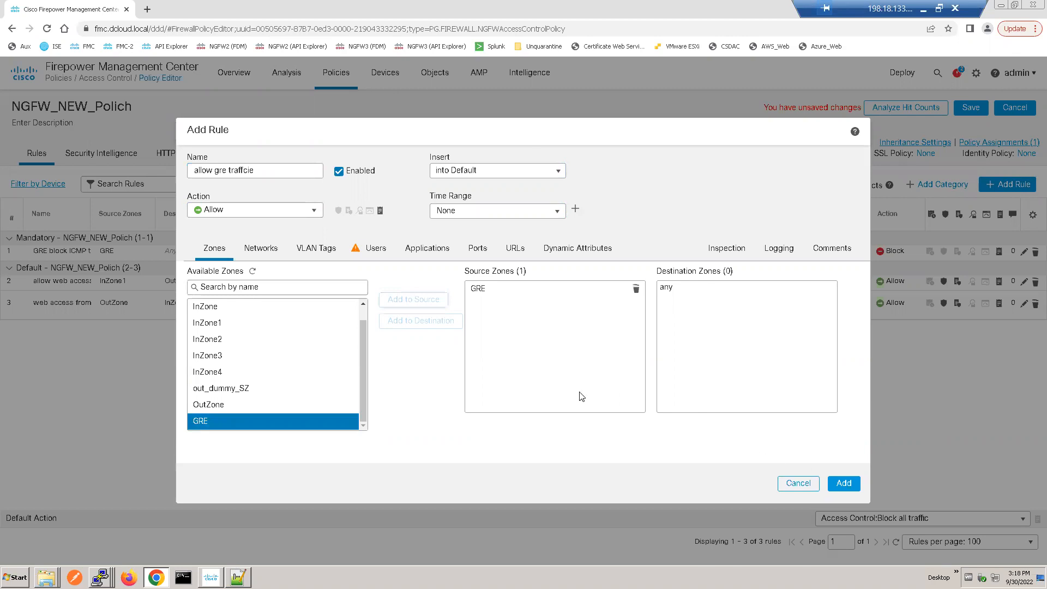
pyautogui.click(259, 250)
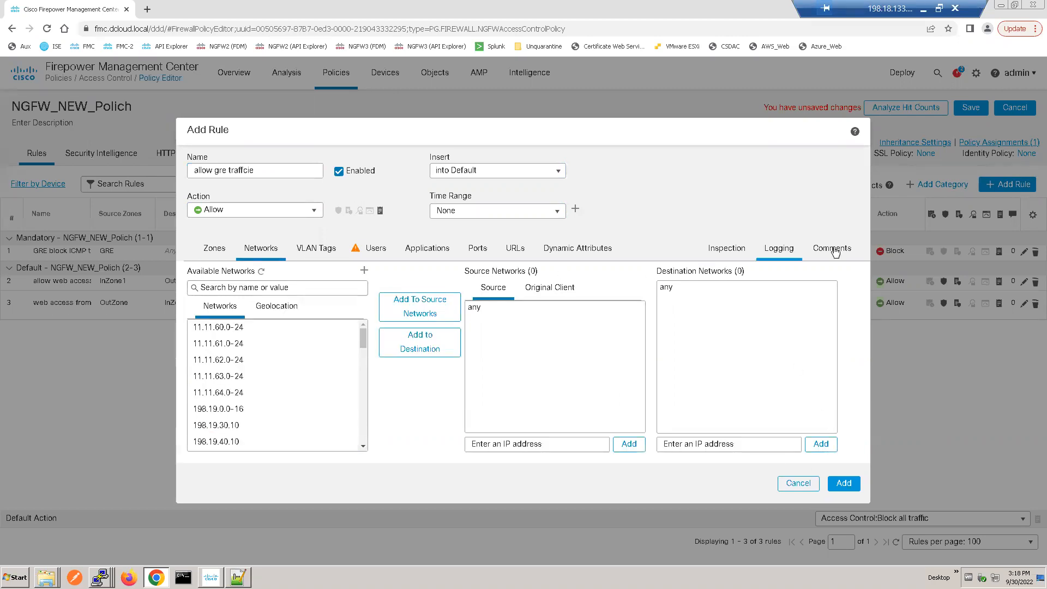
# Step: Set the rule's intrusion policy to Demo Intrusion Policy and its file policy to Demo File Policy
pyautogui.click(737, 249)
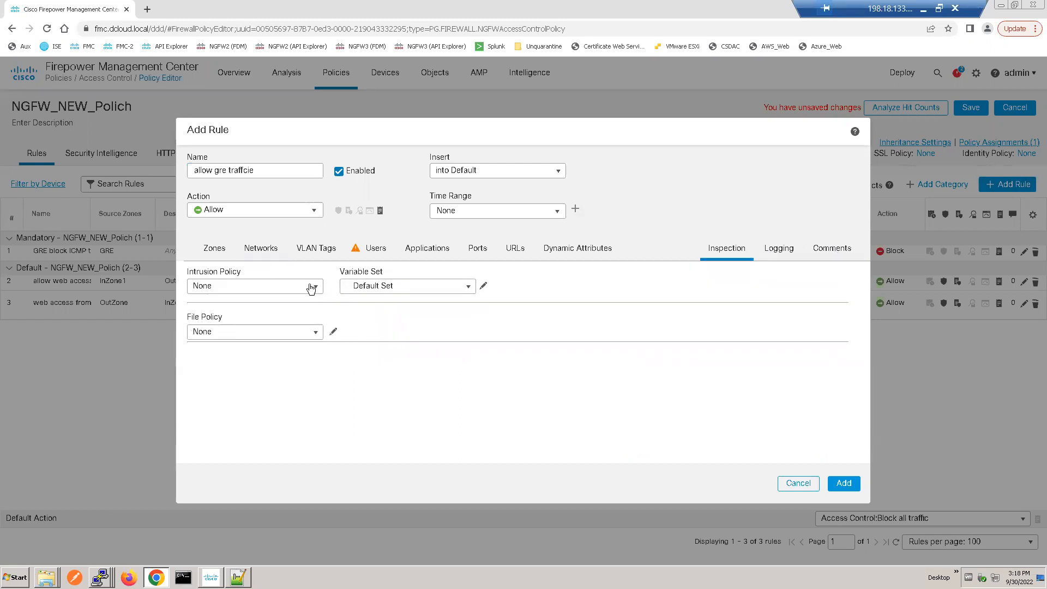
pyautogui.click(242, 289)
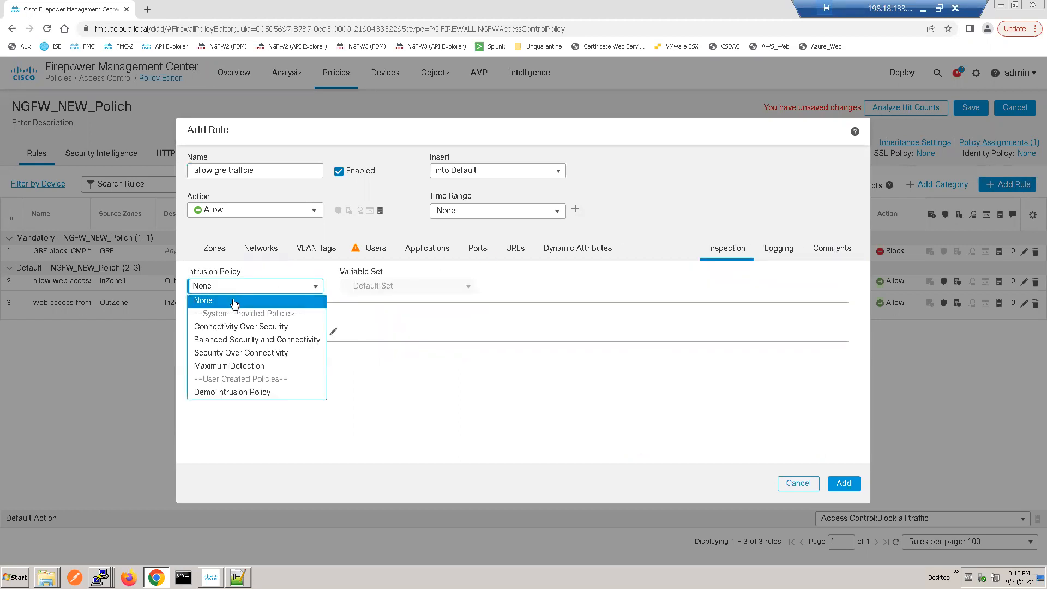
pyautogui.click(226, 392)
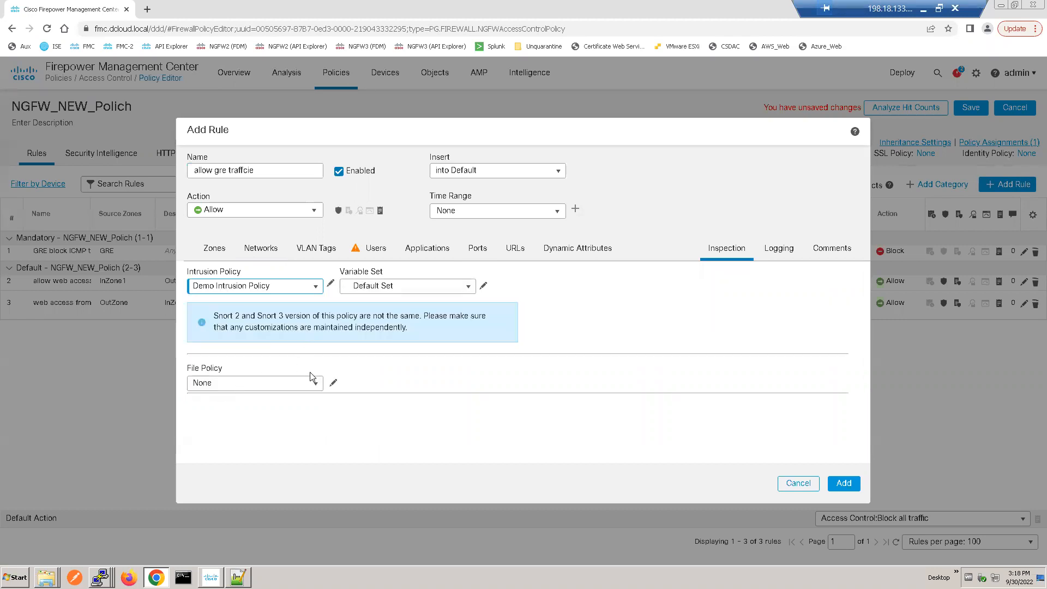
pyautogui.click(309, 389)
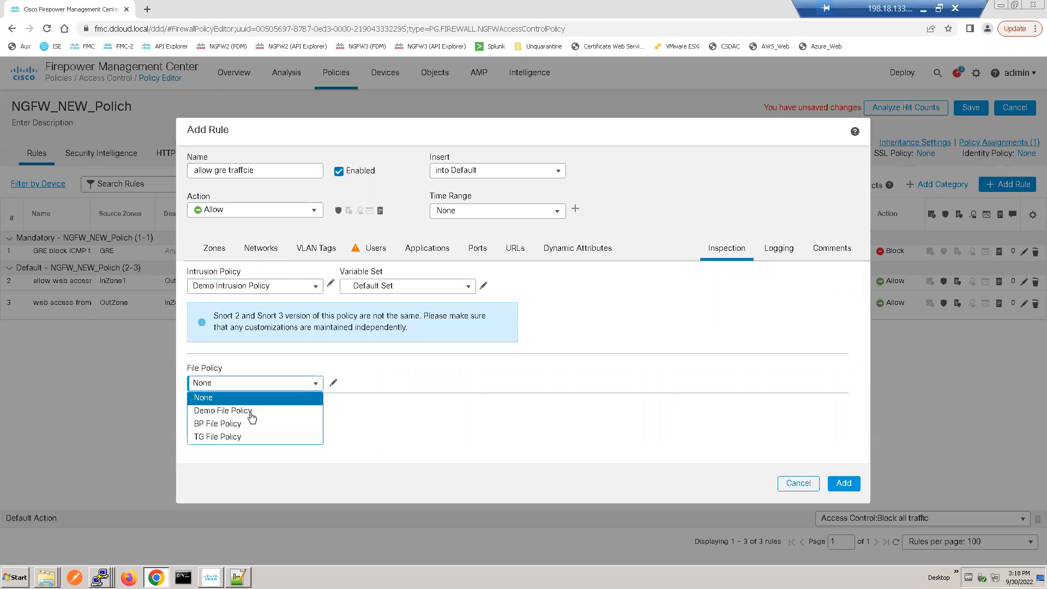
pyautogui.click(218, 410)
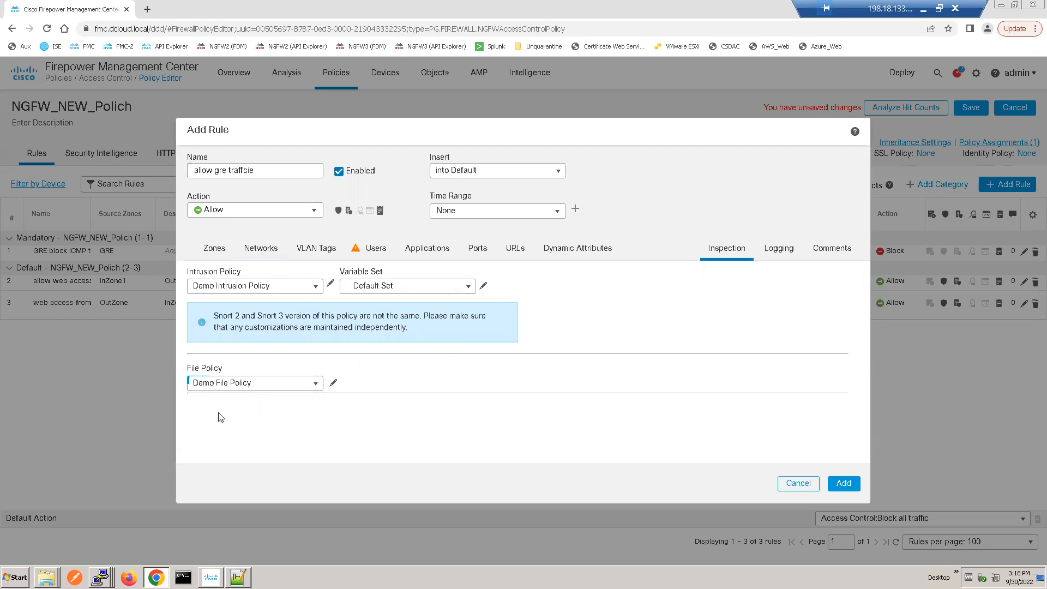
# Step: Review the new rule's connection logging options, add the rule and save the NGFW_NEW_Polich policy
pyautogui.click(779, 250)
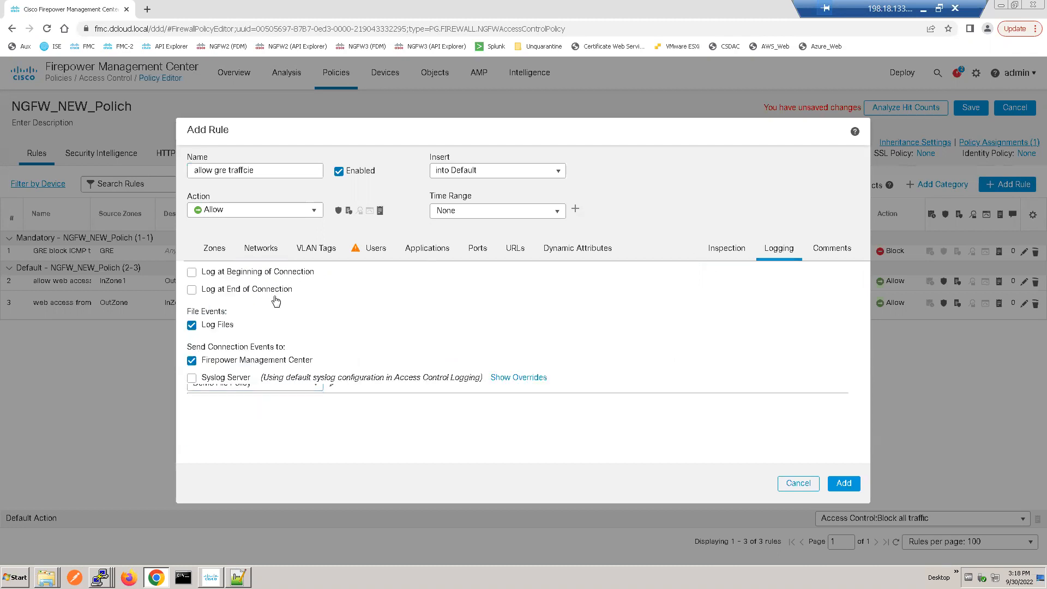
pyautogui.click(192, 273)
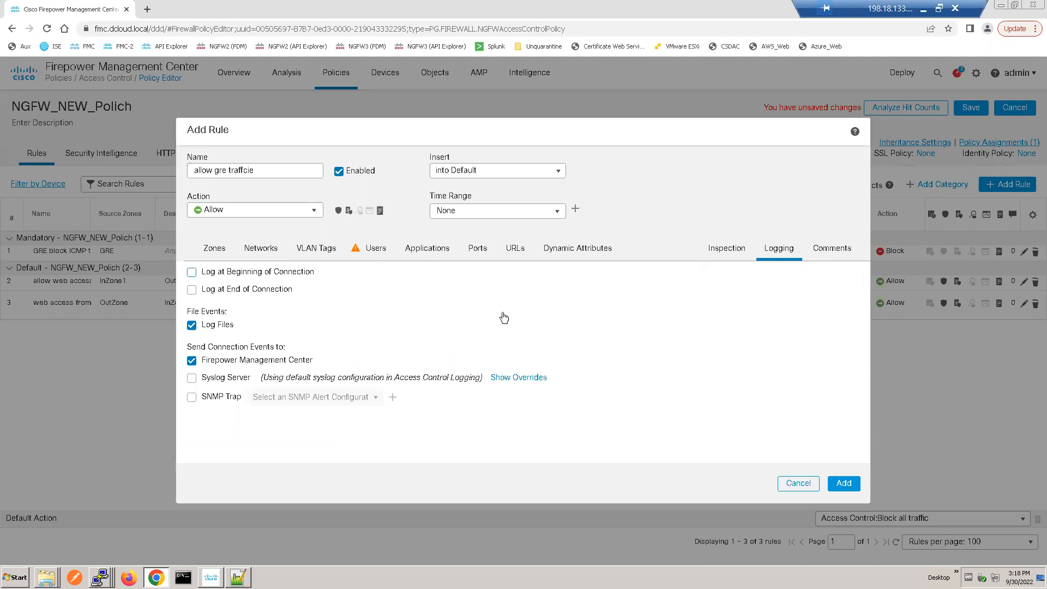
pyautogui.click(841, 484)
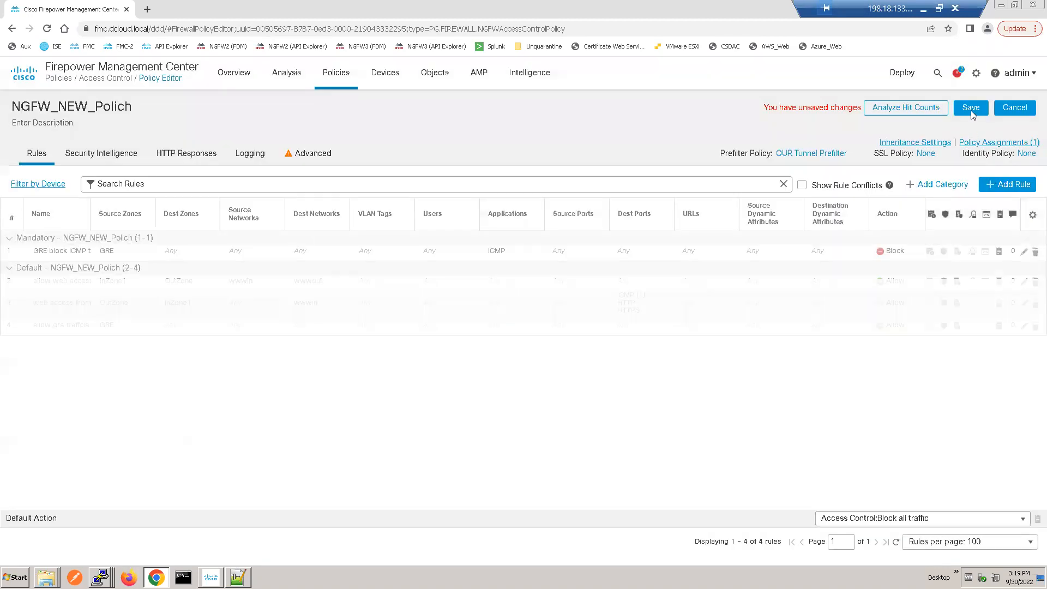
pyautogui.click(970, 107)
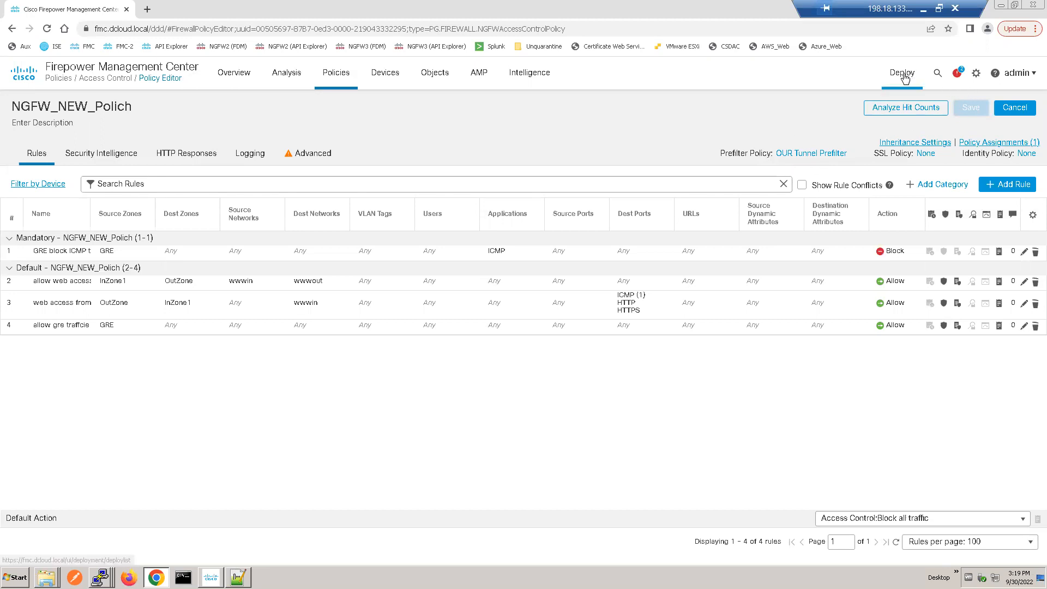
# Step: Deploy the pending configuration changes to NGFW1 without deployment notes
pyautogui.moveTo(904, 78)
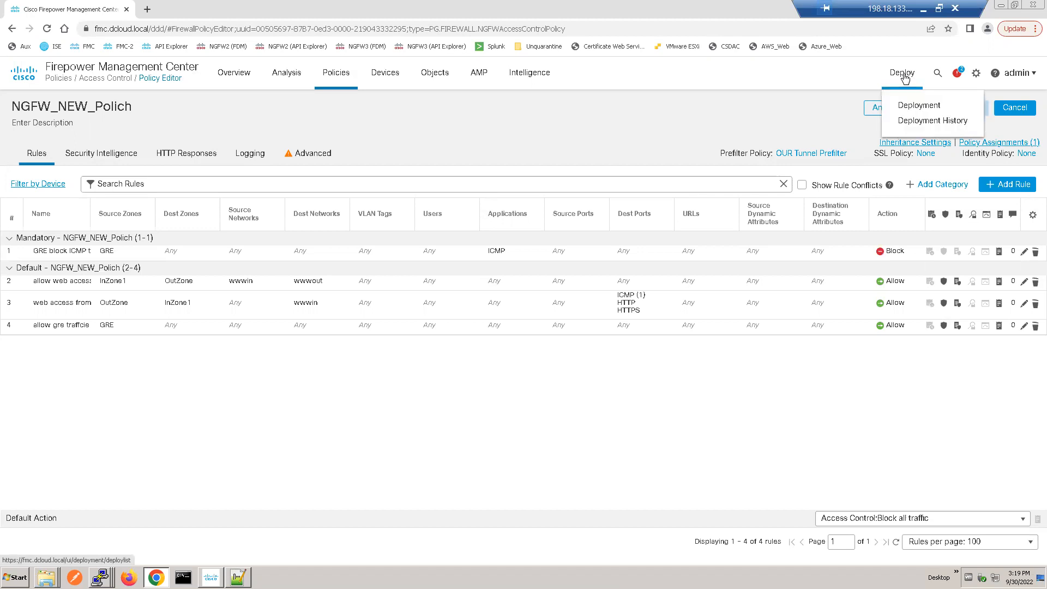
pyautogui.click(921, 109)
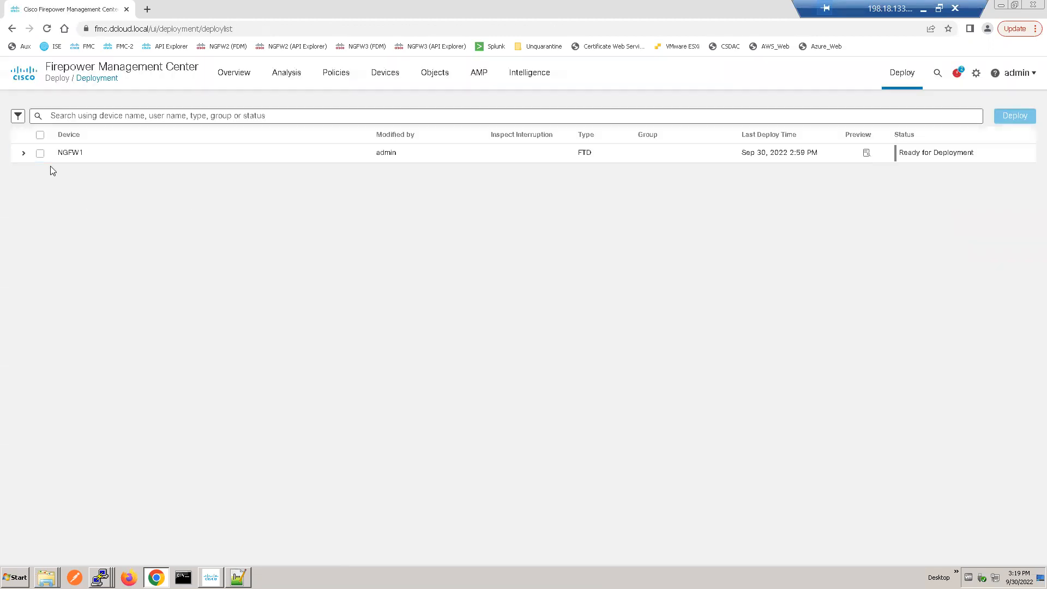
pyautogui.click(40, 153)
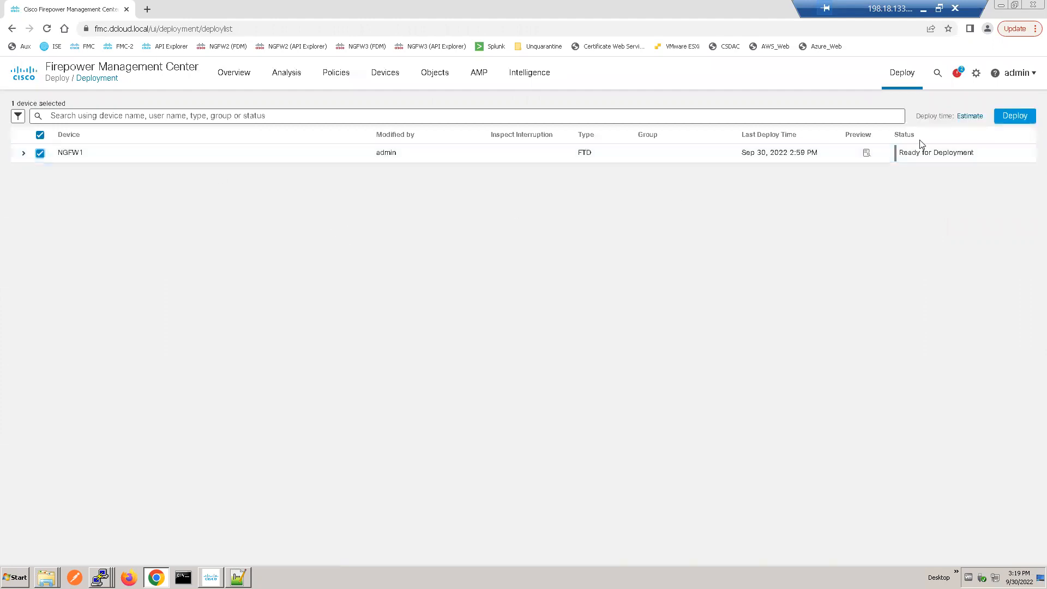
pyautogui.click(1017, 116)
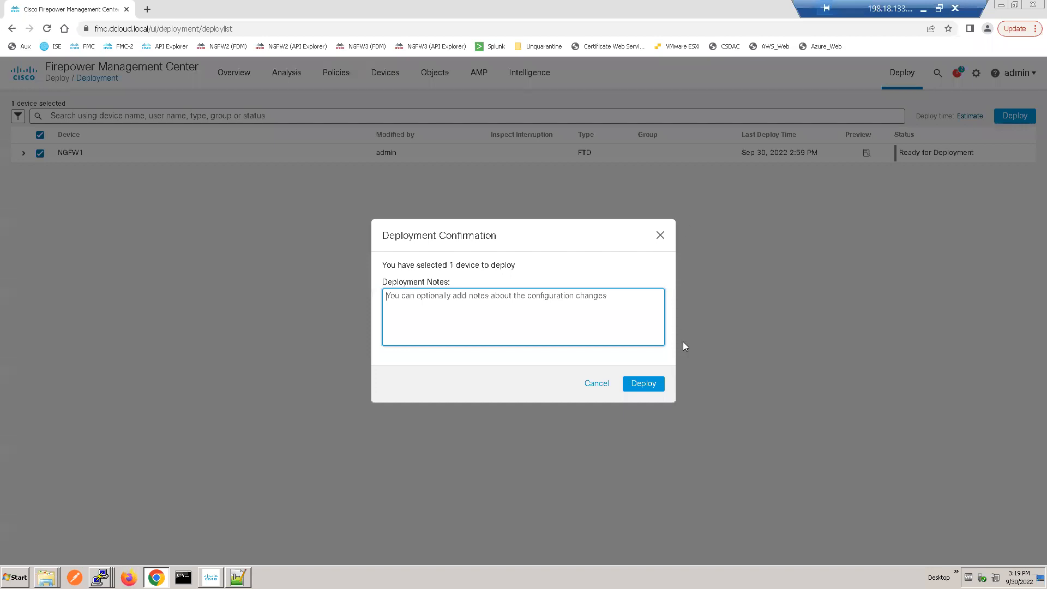
pyautogui.click(636, 384)
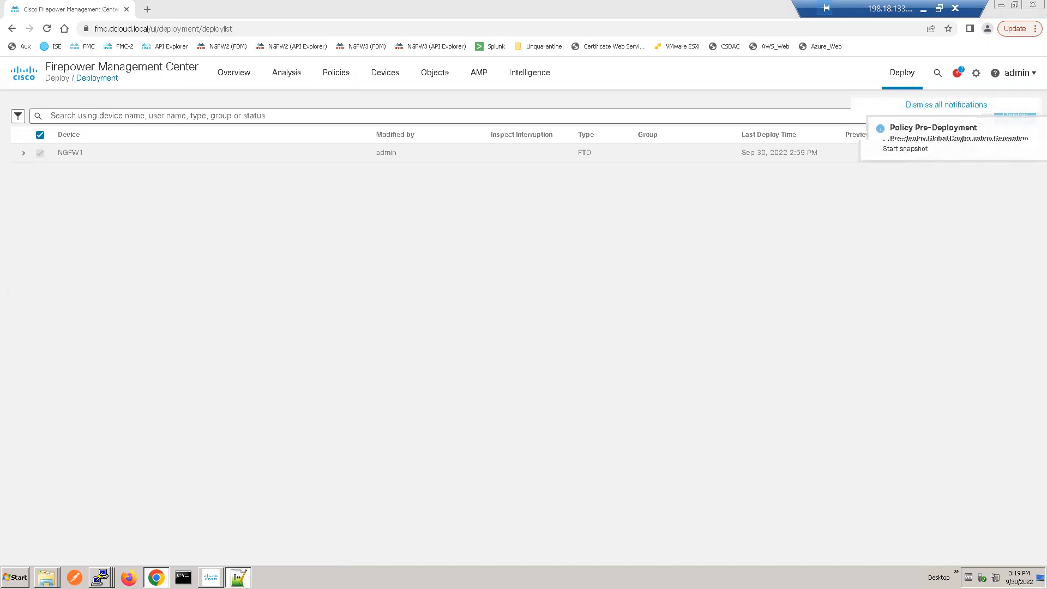
# Step: Switch to the lab notes in Notepad++ and append blank lines after the final test instructions
pyautogui.hotkey('alt', 'Tab')
pyautogui.click(323, 326)
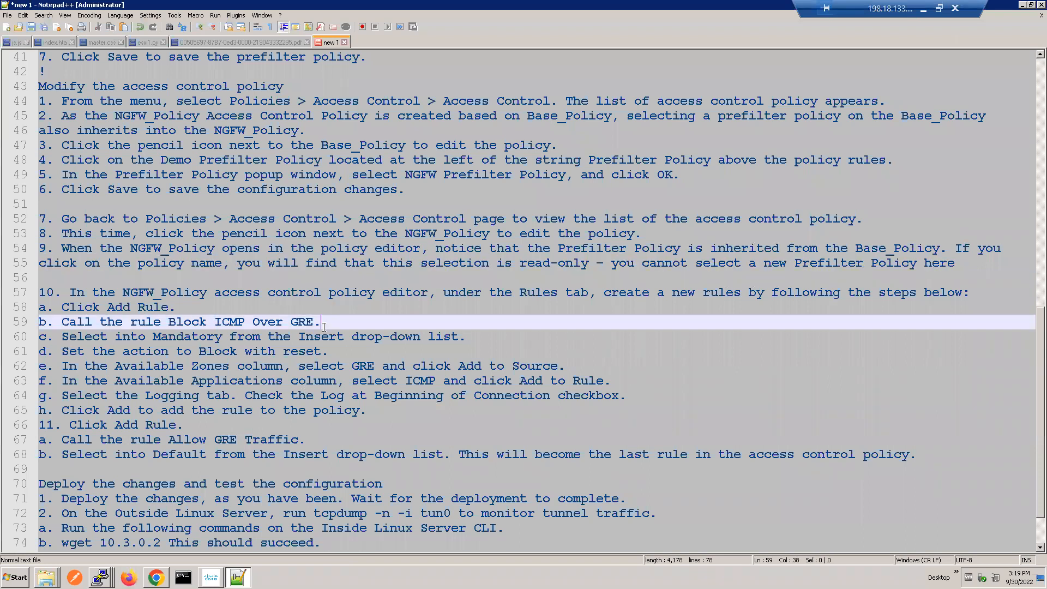
pyautogui.press('Down')
pyautogui.press('Down')
pyautogui.press('Down')
pyautogui.press('Down')
pyautogui.press('Down')
pyautogui.press('Down')
pyautogui.press('Down')
pyautogui.press('Down')
pyautogui.press('Down')
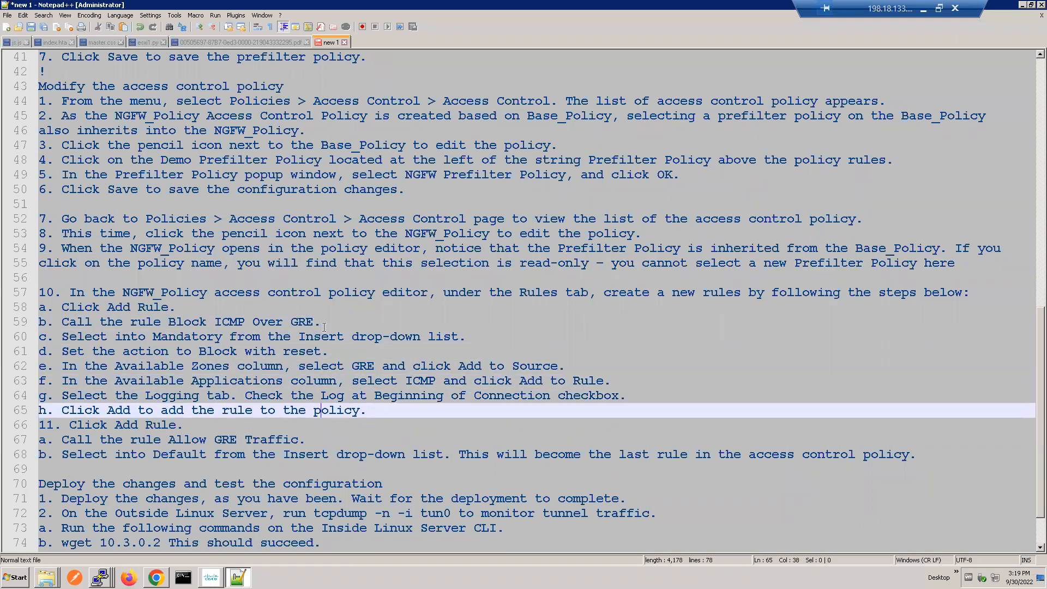
pyautogui.press('Down')
pyautogui.press('Down')
pyautogui.press('Down')
pyautogui.press('Down')
pyautogui.press('Down')
pyautogui.press('Down')
pyautogui.press('Down')
pyautogui.press('Down')
pyautogui.press('Down')
pyautogui.press('Down')
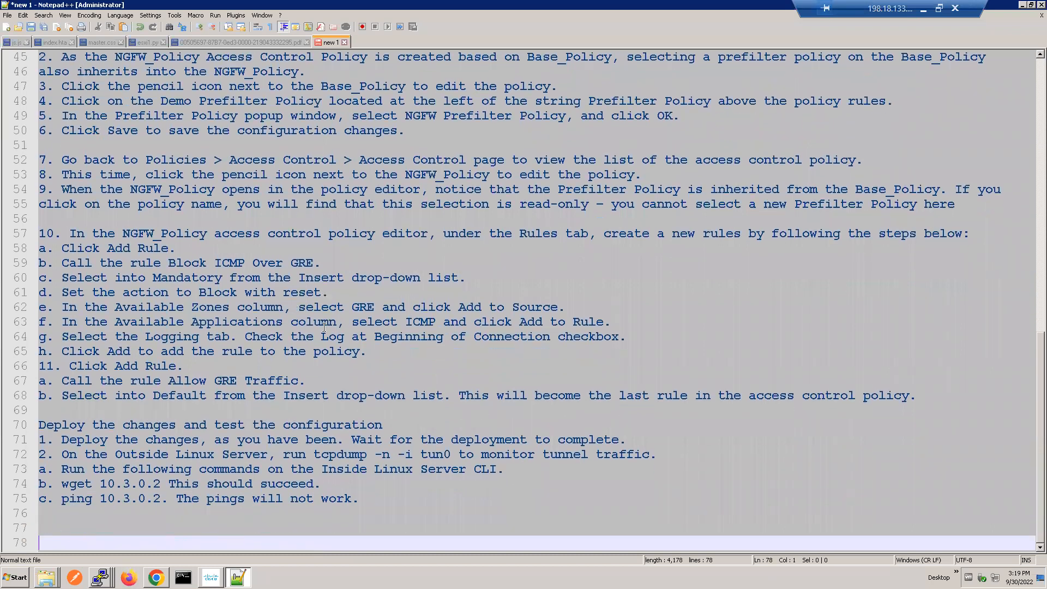
pyautogui.press('Return')
pyautogui.press('Return')
pyautogui.press('Return')
pyautogui.press('Return')
pyautogui.press('Return')
pyautogui.press('Return')
pyautogui.press('Return')
pyautogui.press('Return')
pyautogui.press('Return')
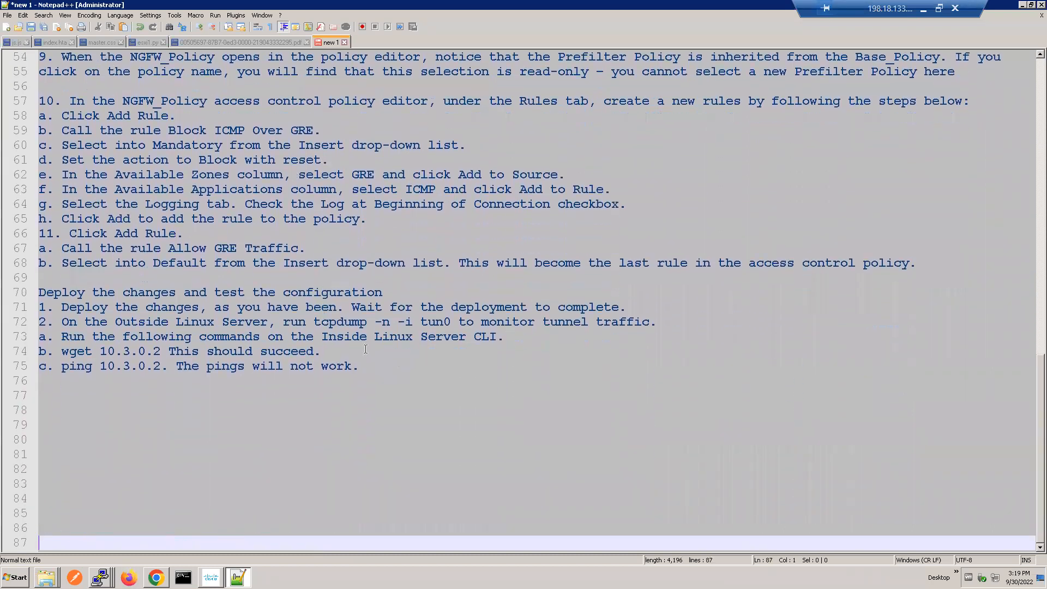
# Step: Examine the "Deploy the changes and test the configuration" instructions, highlighting the section and the word Outside in its tcpdump line
pyautogui.moveTo(363, 370); pyautogui.dragTo(38, 292)
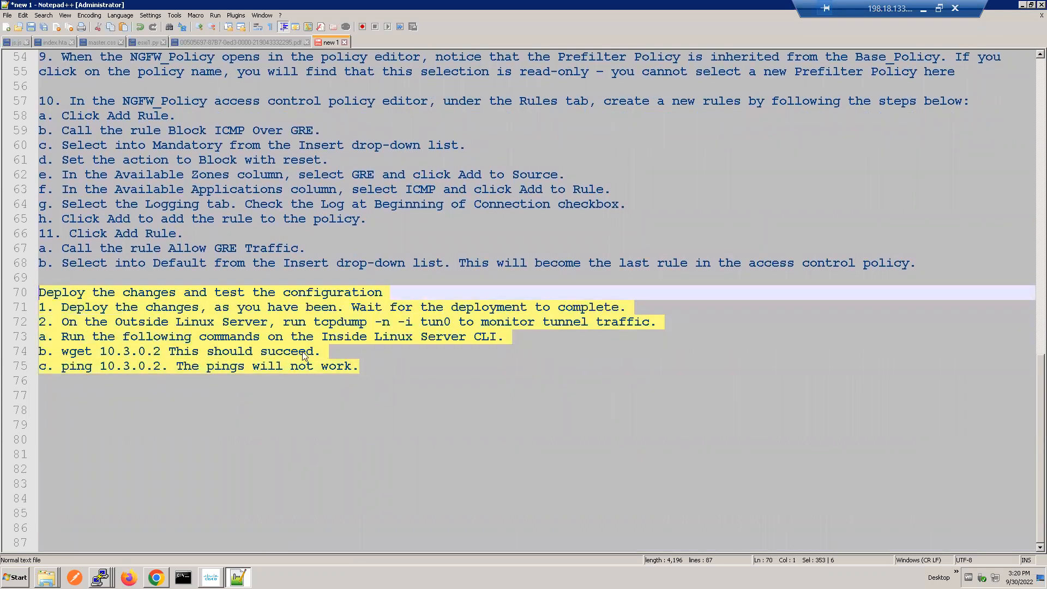
pyautogui.click(247, 373)
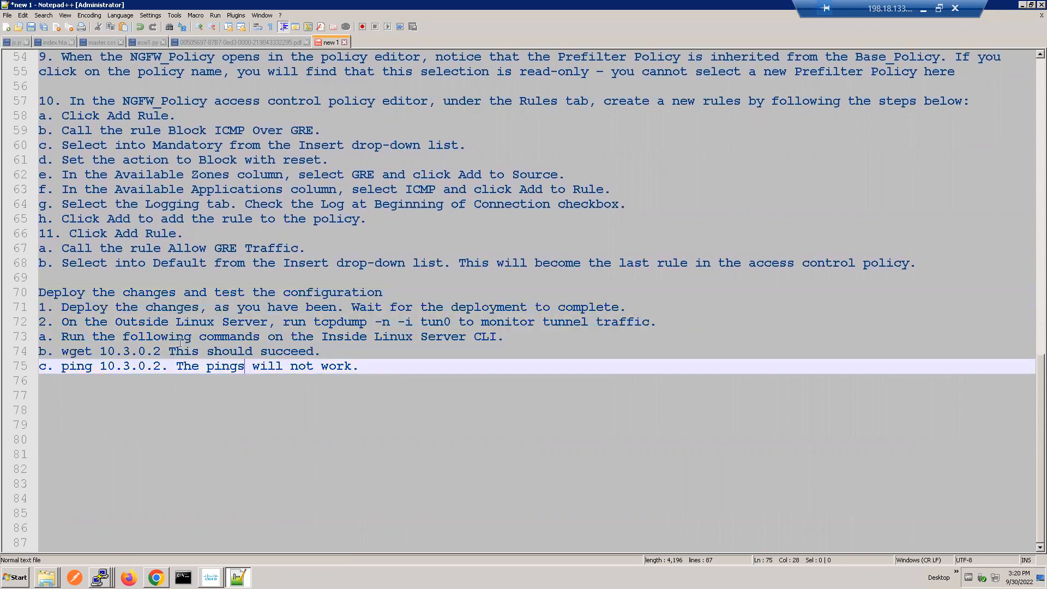
pyautogui.click(145, 321)
pyautogui.doubleClick(145, 322)
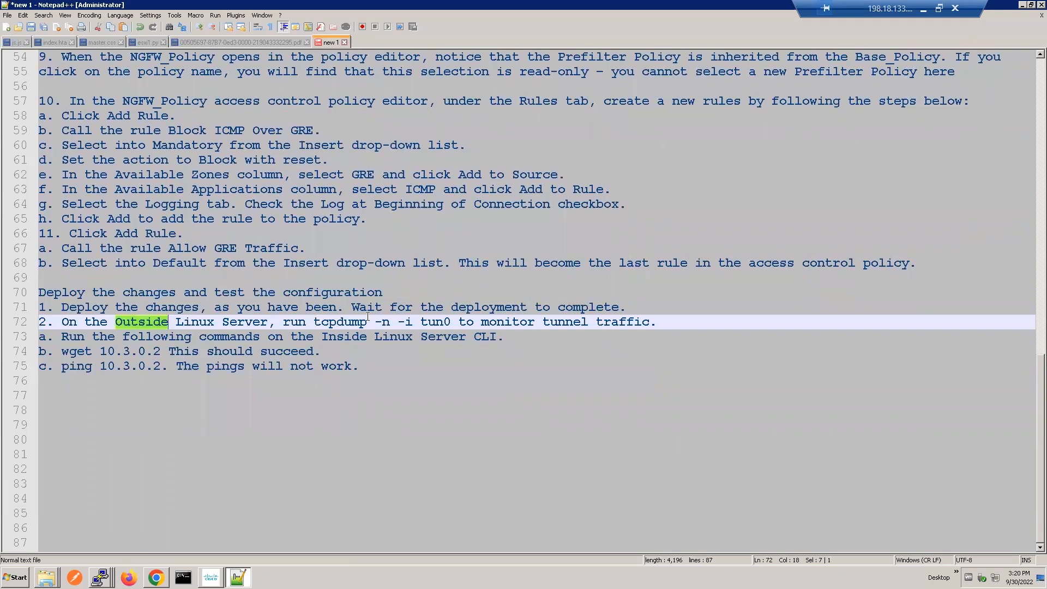
# Step: Highlight the tun0 interface in the tcpdump instruction and check NGFW1's deployment status in Firepower Management Center
pyautogui.doubleClick(429, 320)
pyautogui.click(538, 322)
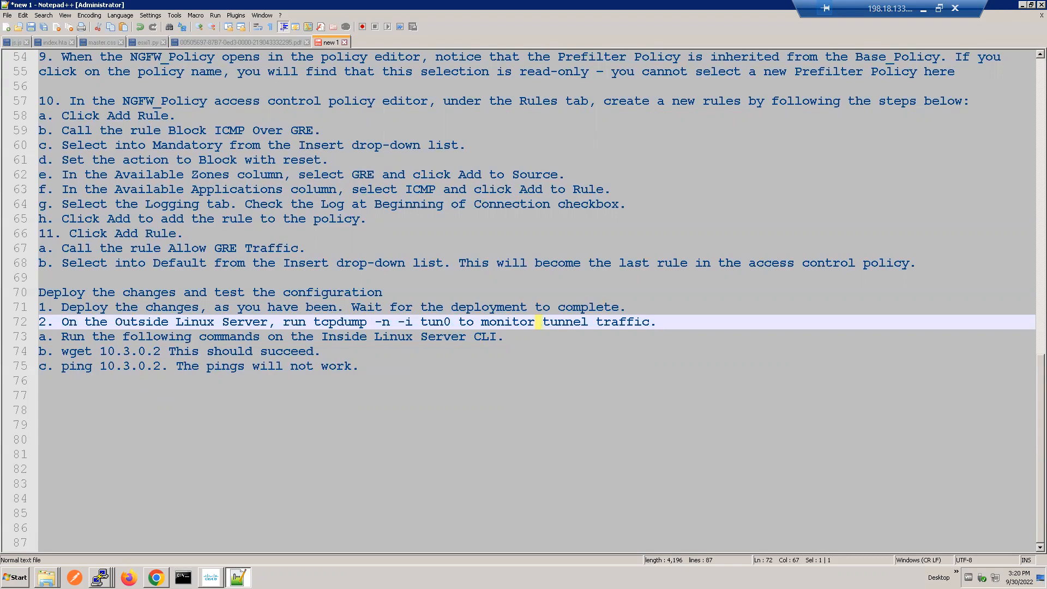
pyautogui.click(155, 577)
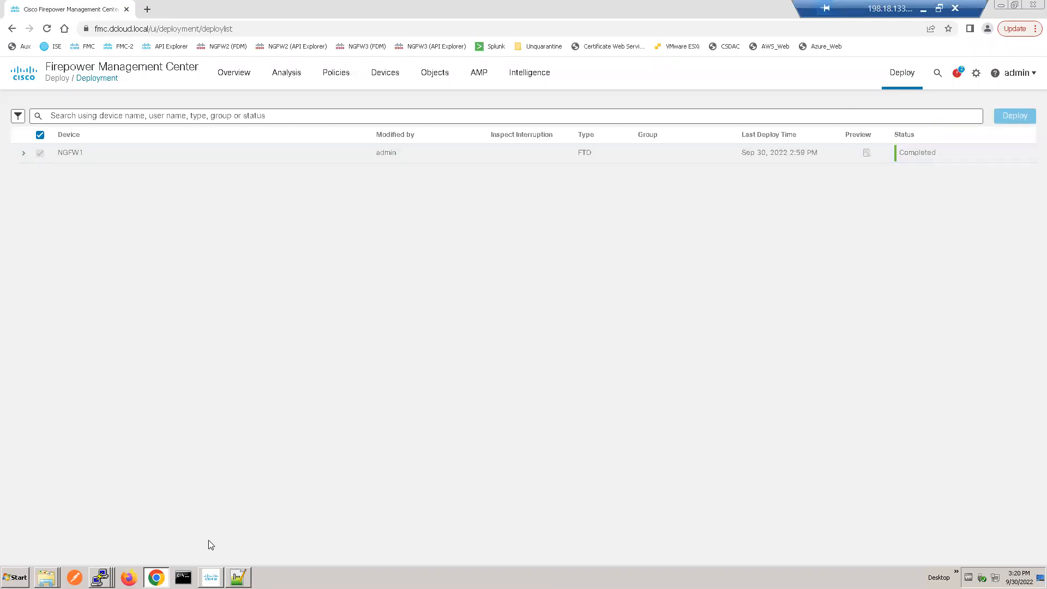
pyautogui.click(1001, 7)
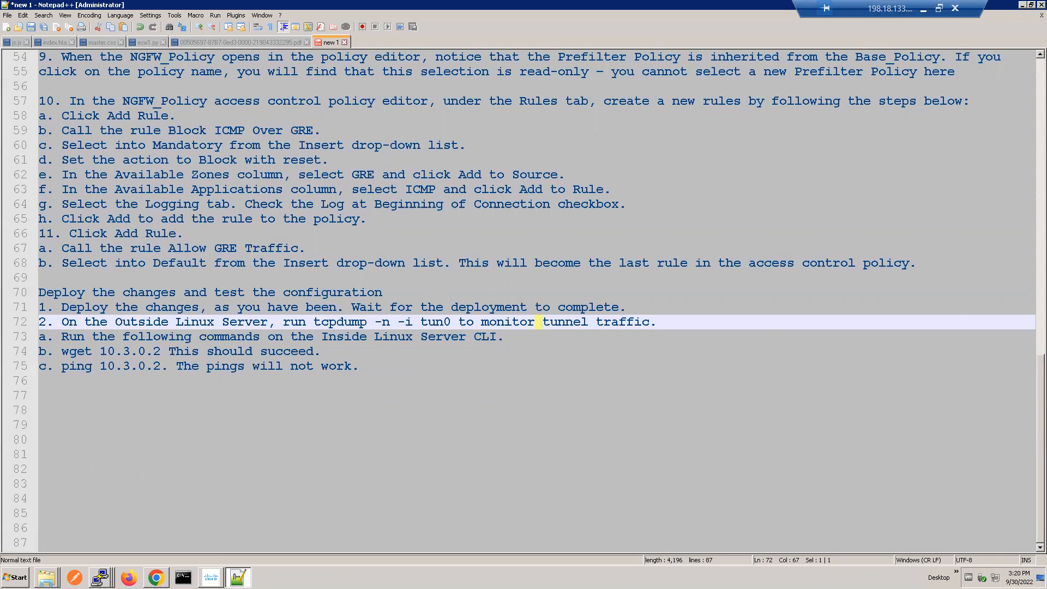
# Step: Switch to the Inside Linux Server session in PuTTY, ping 10.3.0.2 and stop the ping after several packets
pyautogui.click(100, 577)
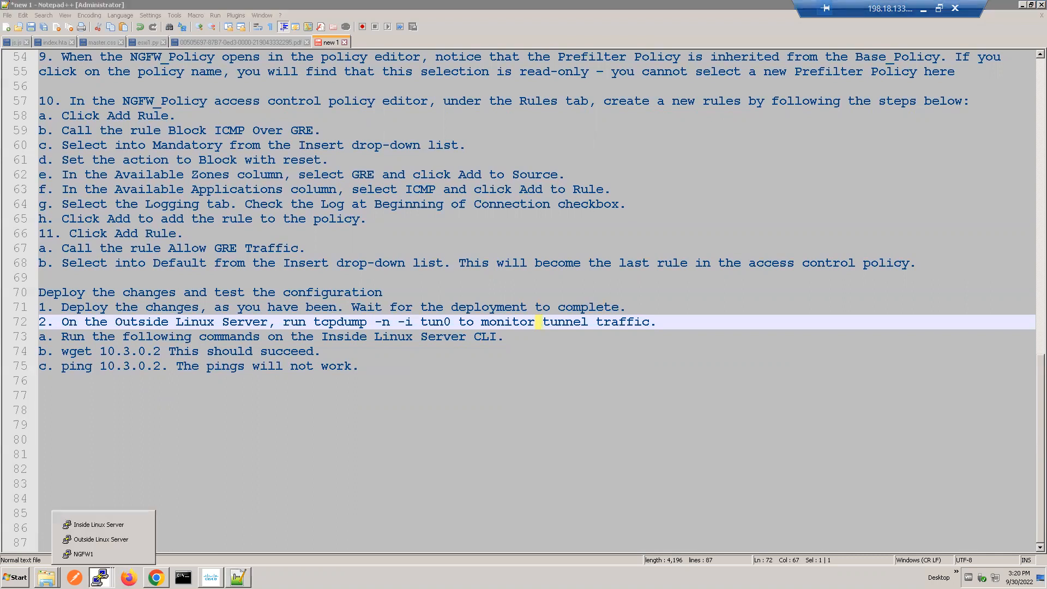
pyautogui.click(106, 524)
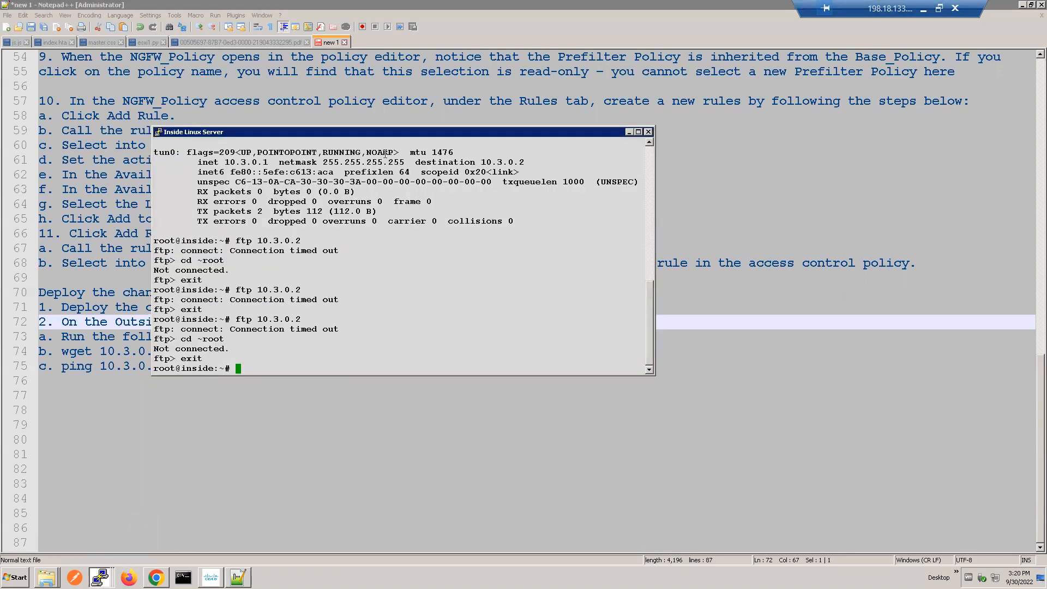
pyautogui.moveTo(388, 134); pyautogui.dragTo(509, 65)
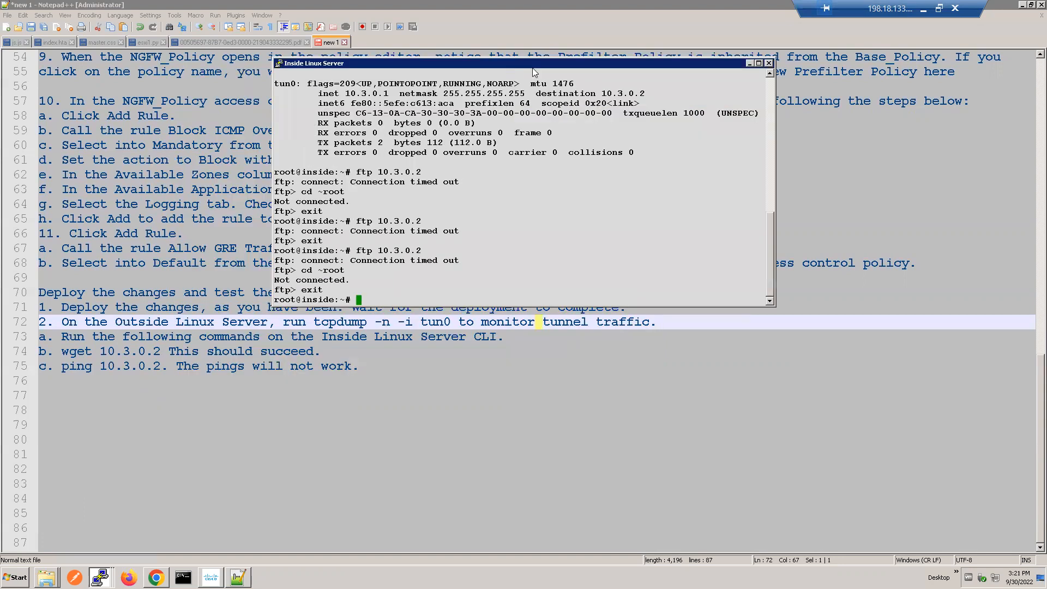
pyautogui.write('ping 10.3.0.2')
pyautogui.press('Return')
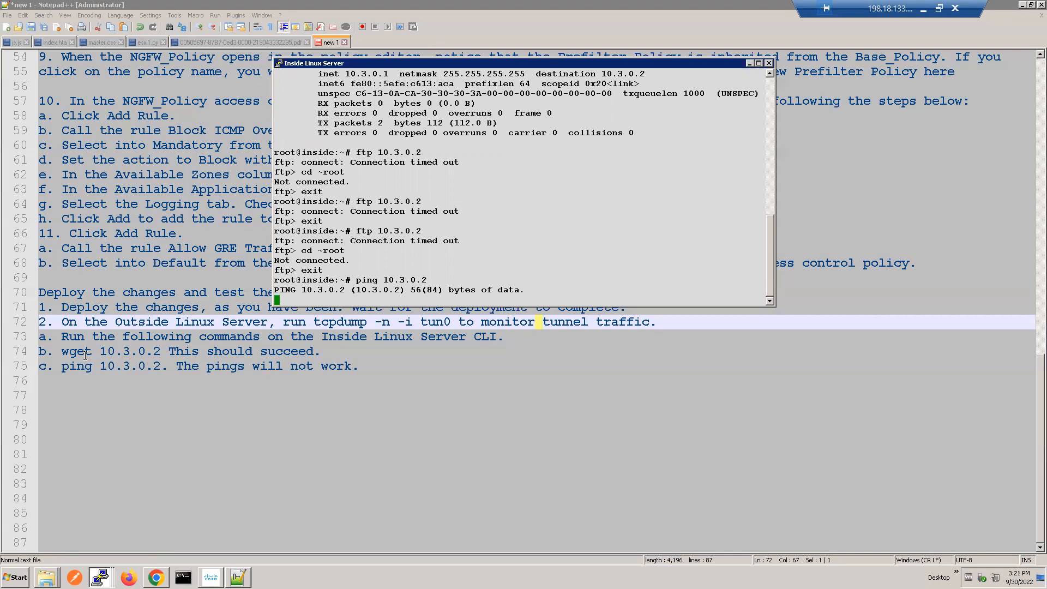
pyautogui.hotkey('ctrl', 'c')
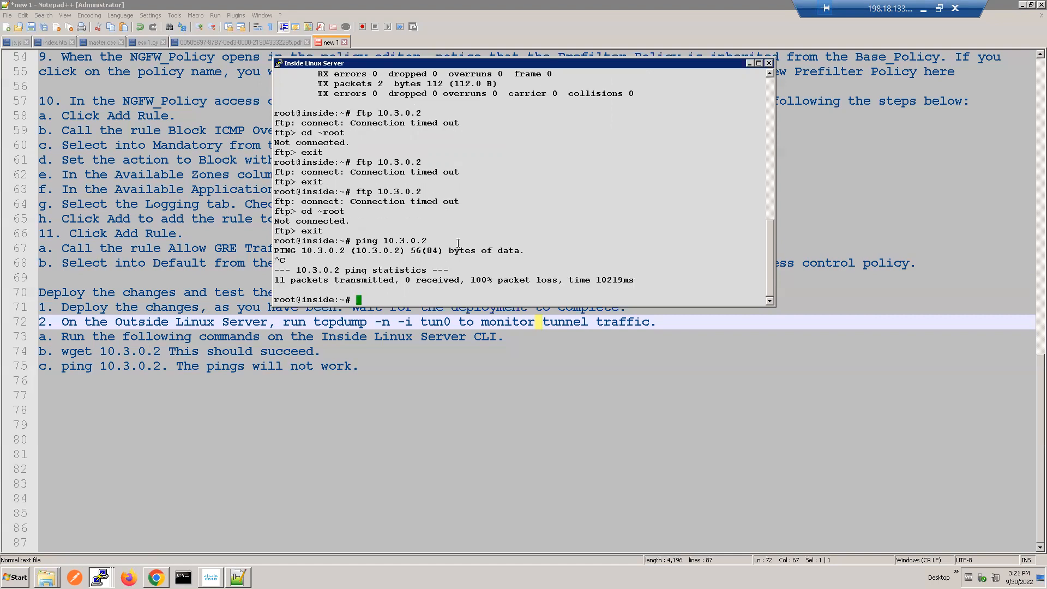
# Step: Run wget 10.3.0.2 on the Inside Linux Server and highlight the HTTP request and download lines of its output
pyautogui.write('wget 10.3.0.2')
pyautogui.press('Return')
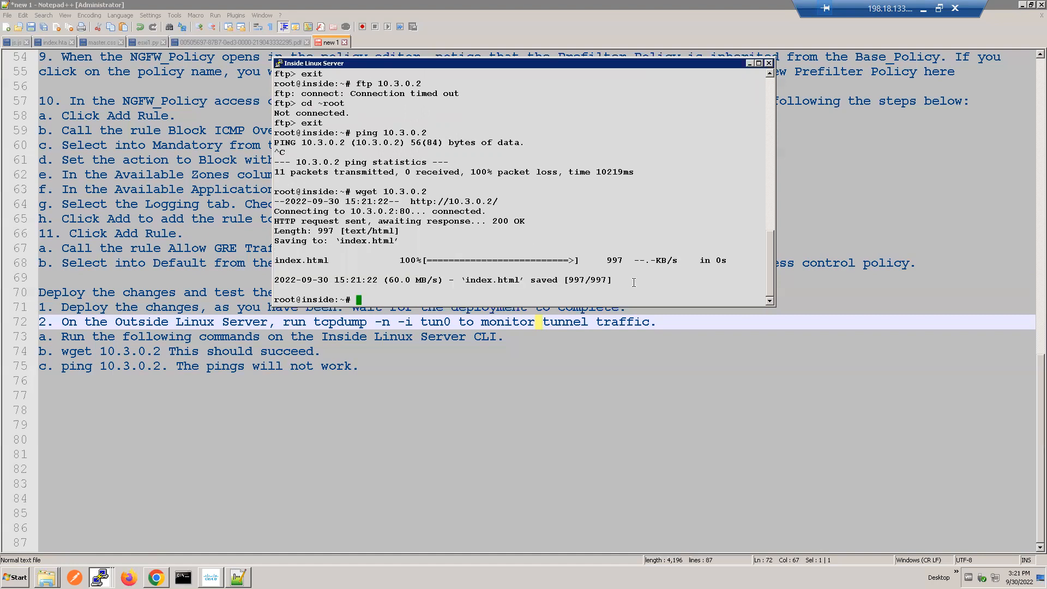
pyautogui.moveTo(322, 201); pyautogui.dragTo(642, 281)
pyautogui.click(507, 239)
pyautogui.tripleClick(497, 222)
pyautogui.doubleClick(369, 231)
# Step: Bring up the Outside Linux Server session and copy the command tcpdump -n -i tun0 from the Notepad++ lab notes
pyautogui.click(100, 577)
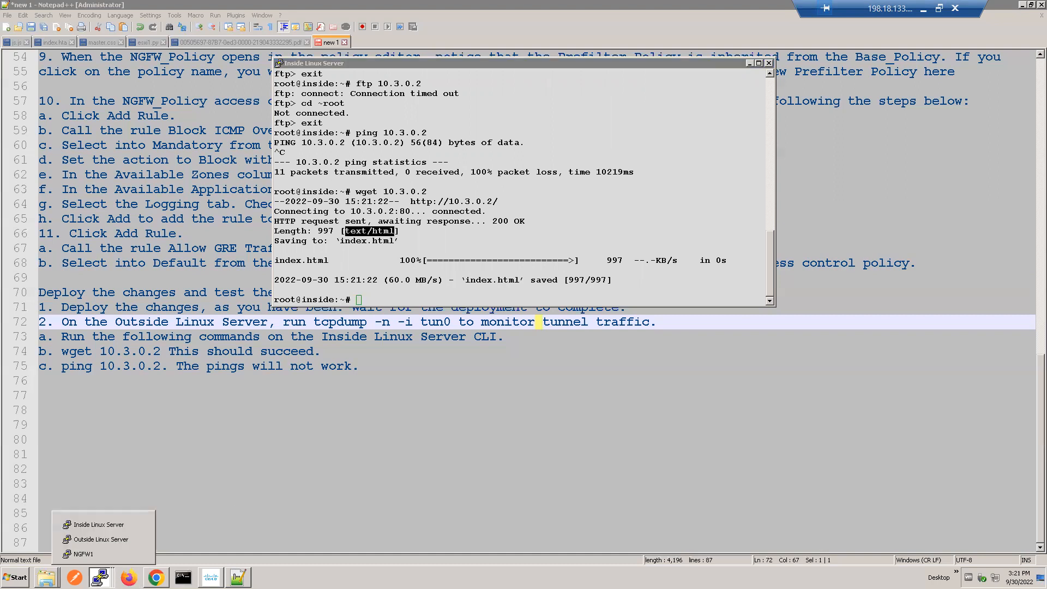
pyautogui.click(94, 539)
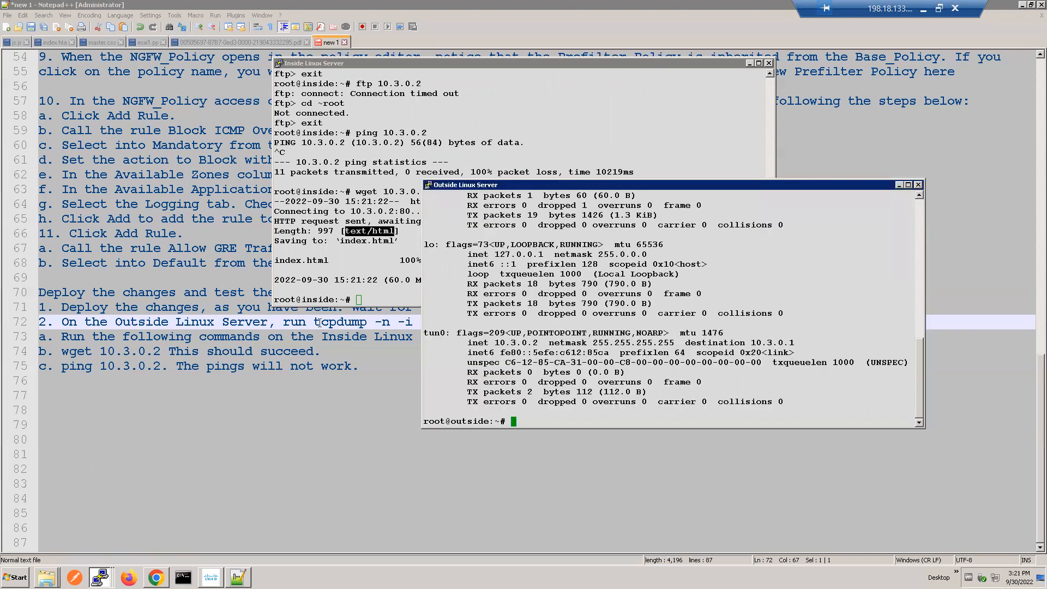
pyautogui.moveTo(314, 322); pyautogui.dragTo(449, 321)
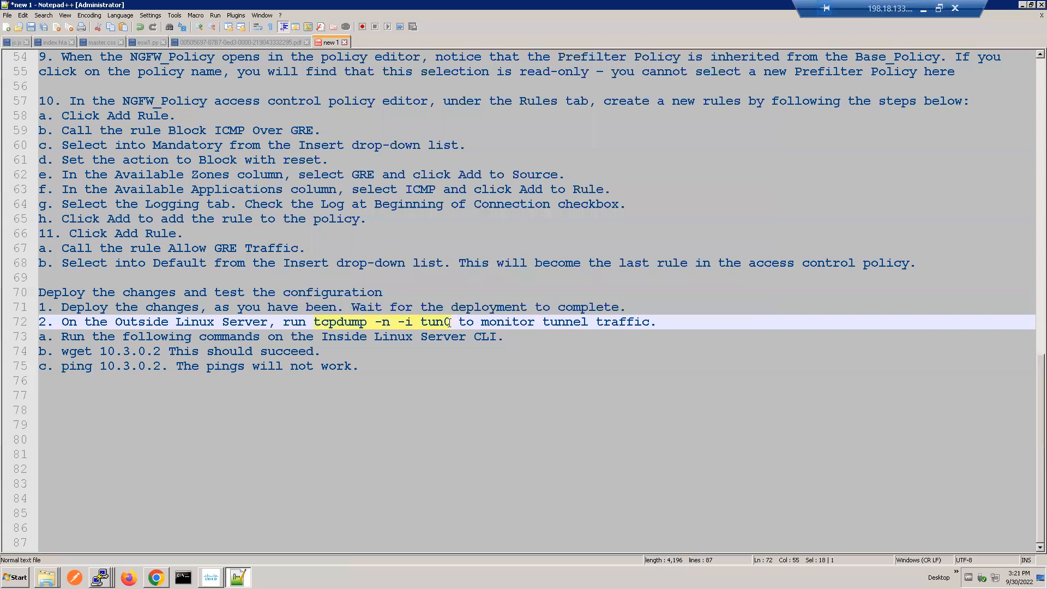
pyautogui.rightClick(425, 322)
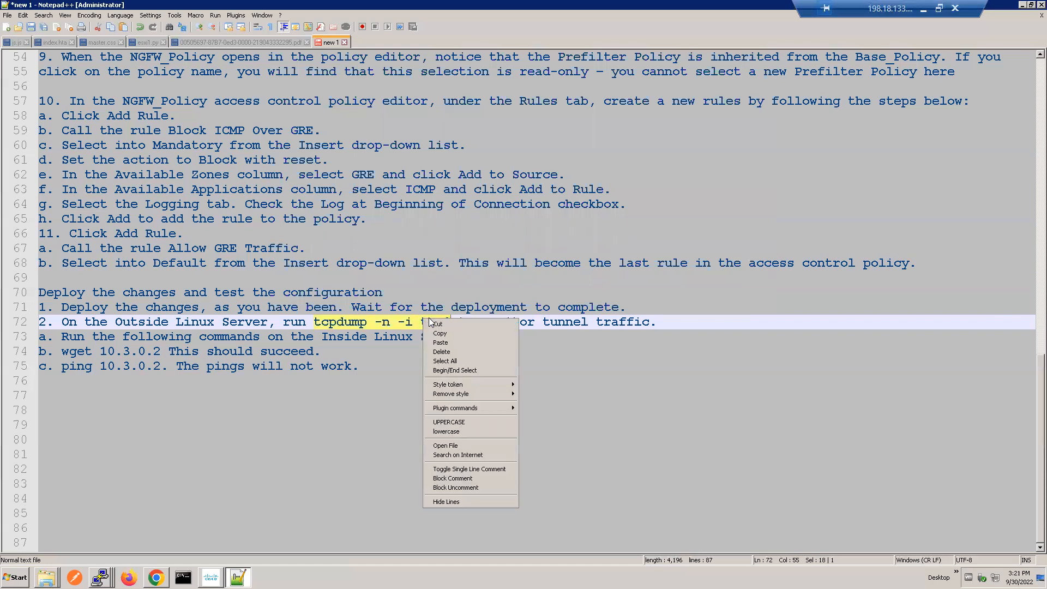
pyautogui.click(445, 333)
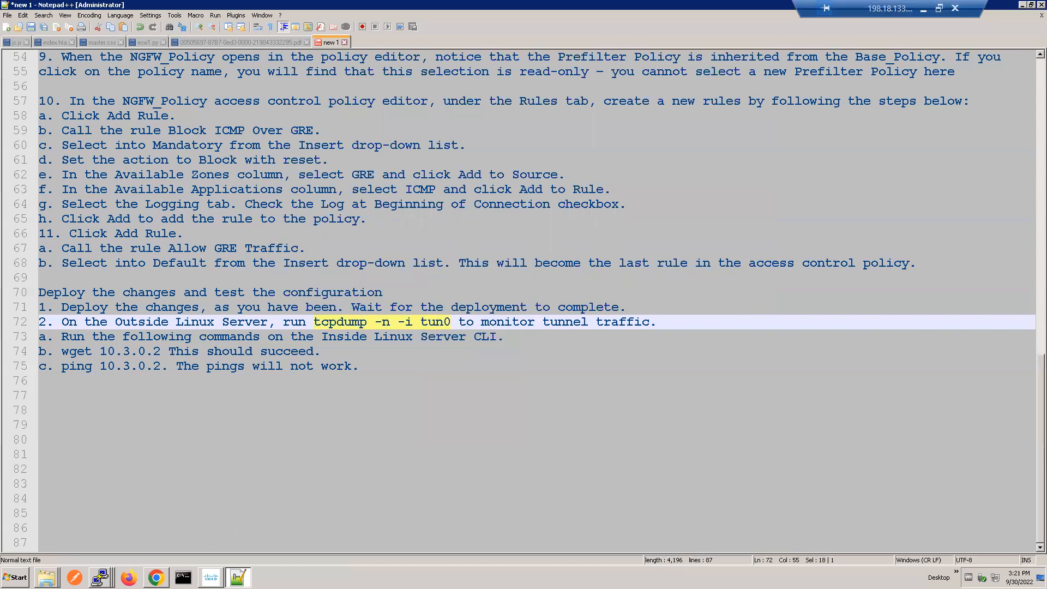
# Step: Show the Inside and Outside Linux Server sessions together and run tcpdump -n -i tun0 on the Outside Linux Server
pyautogui.click(100, 577)
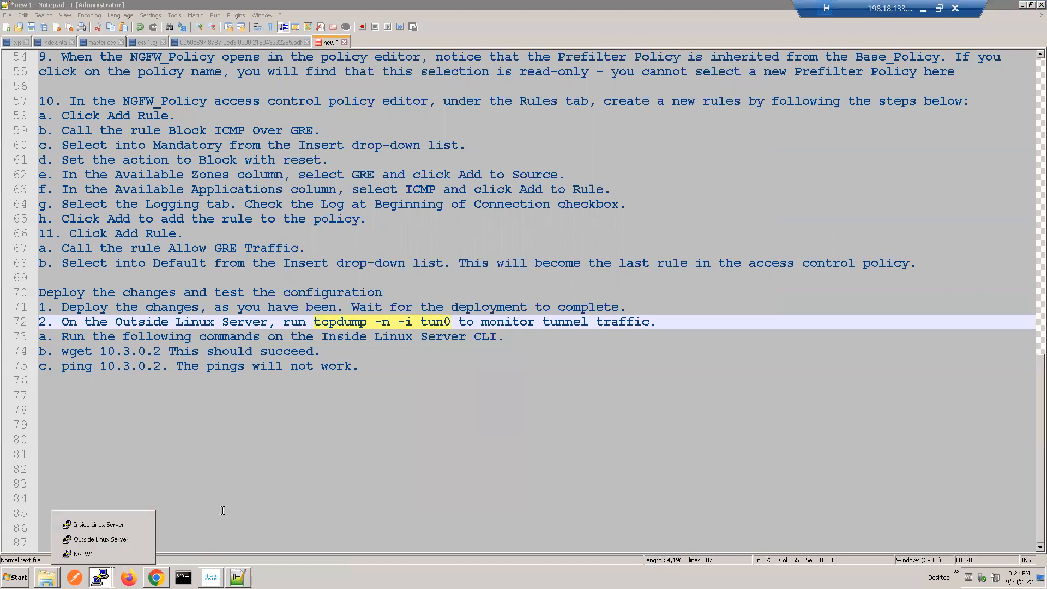
pyautogui.click(88, 542)
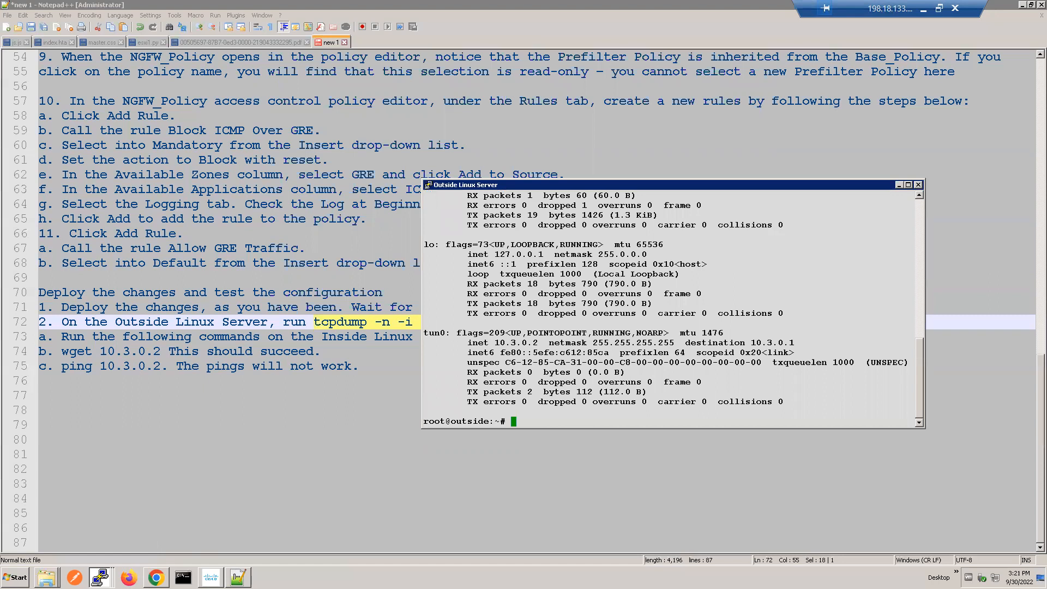
pyautogui.click(99, 577)
pyautogui.click(99, 524)
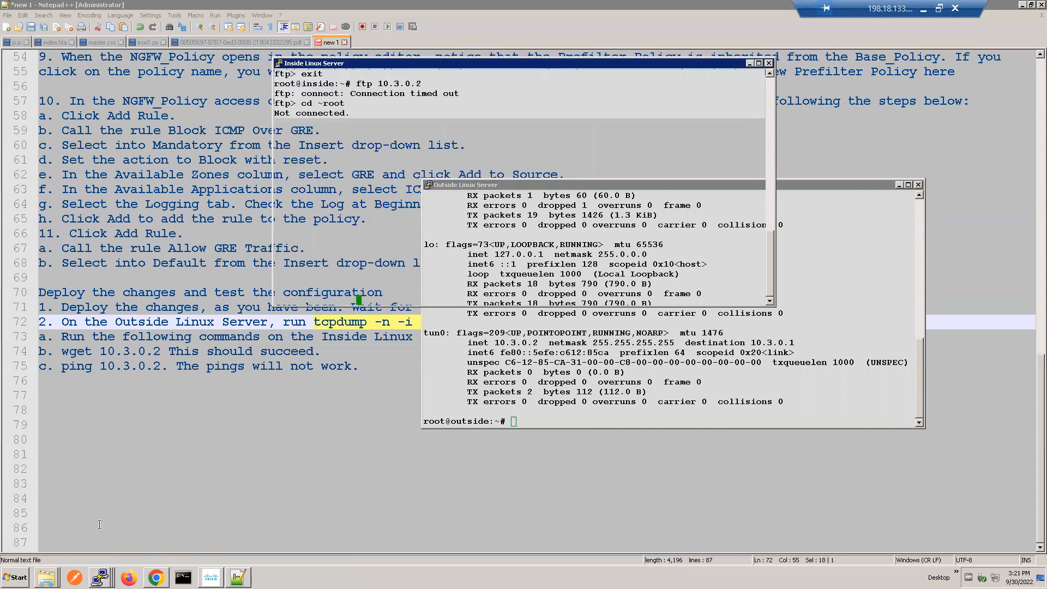
pyautogui.rightClick(639, 359)
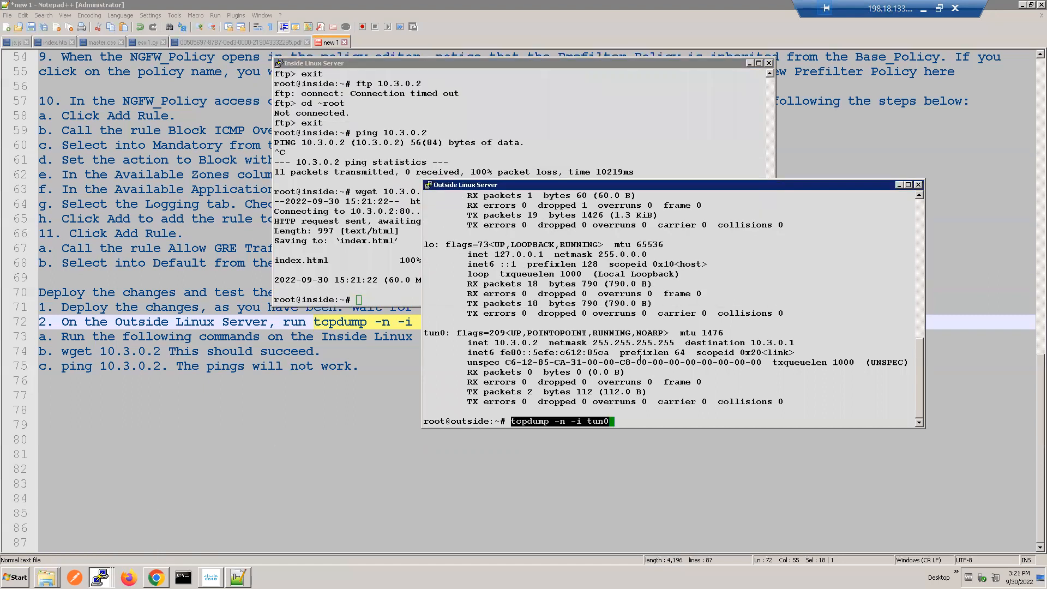
pyautogui.press('Return')
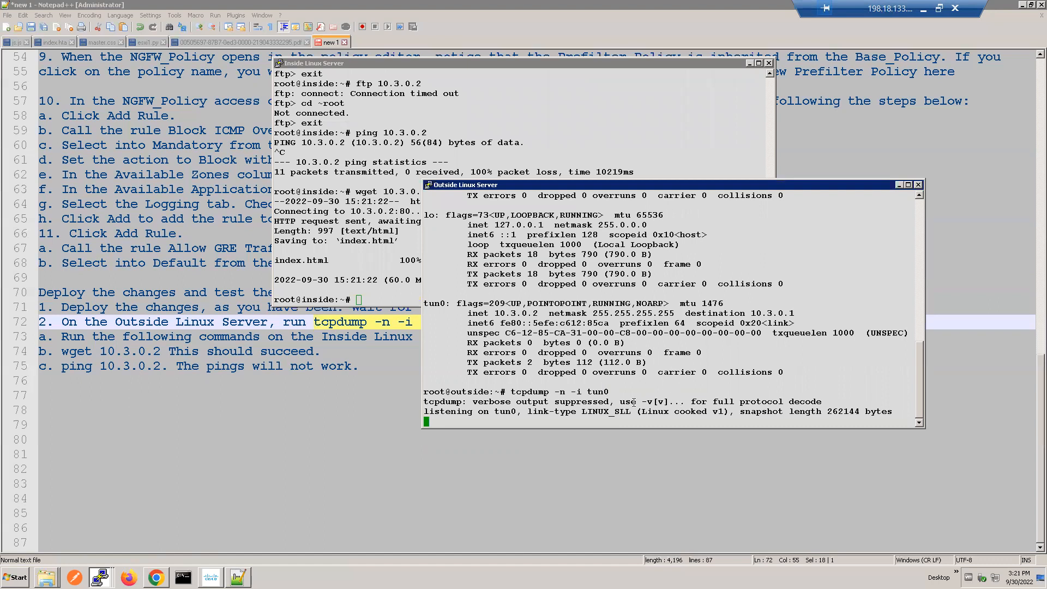
# Step: Repeat the ping to 10.3.0.2 from the Inside Linux Server and watch the tun0 capture on the Outside Linux Server
pyautogui.click(455, 116)
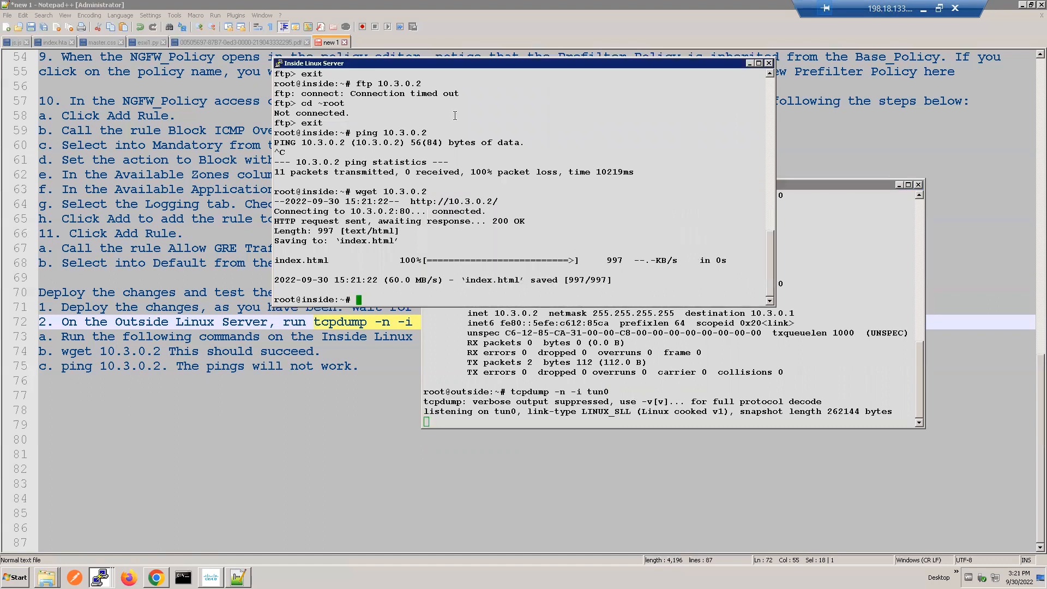
pyautogui.rightClick(455, 116)
pyautogui.press('Up')
pyautogui.press('Up')
pyautogui.press('Return')
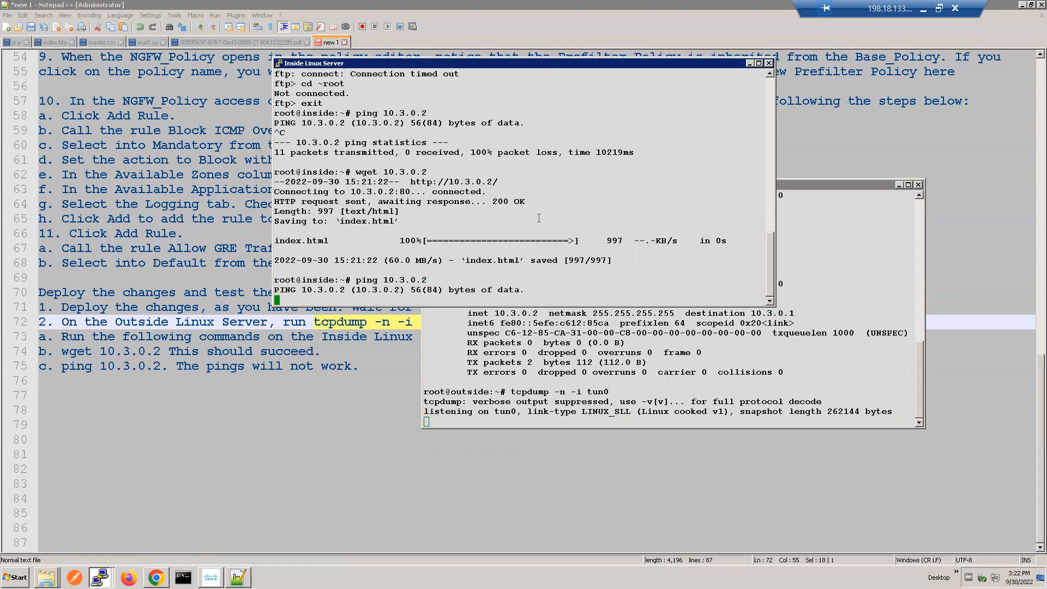
pyautogui.click(616, 417)
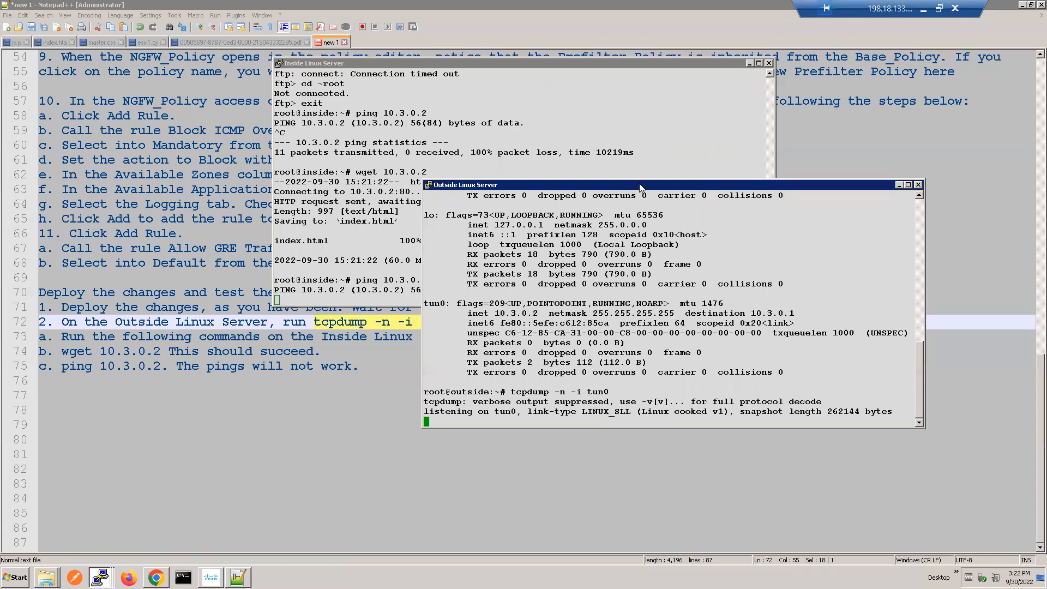
pyautogui.moveTo(629, 184); pyautogui.dragTo(719, 200)
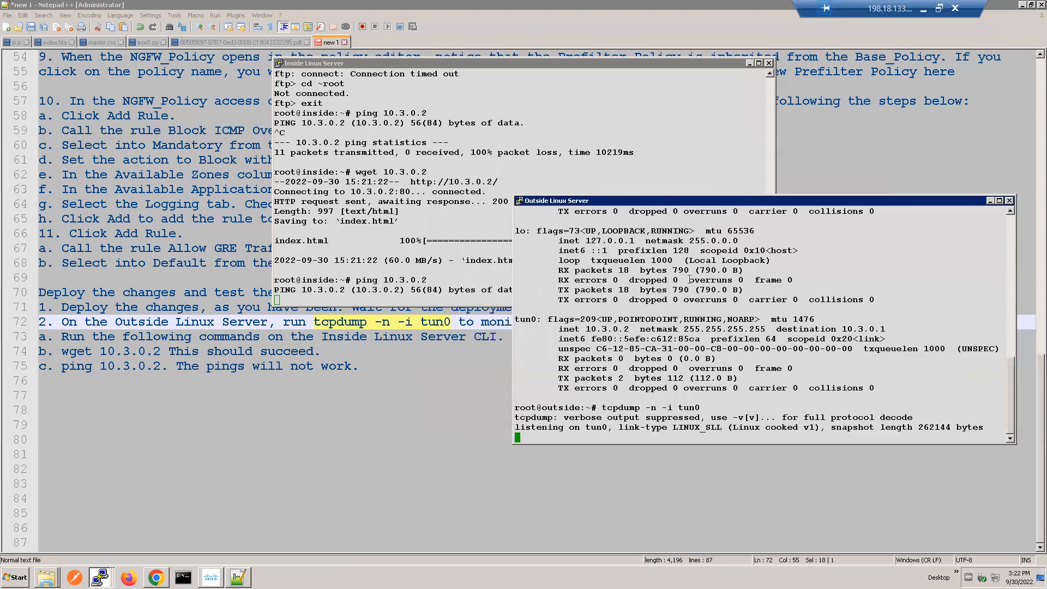
pyautogui.click(460, 238)
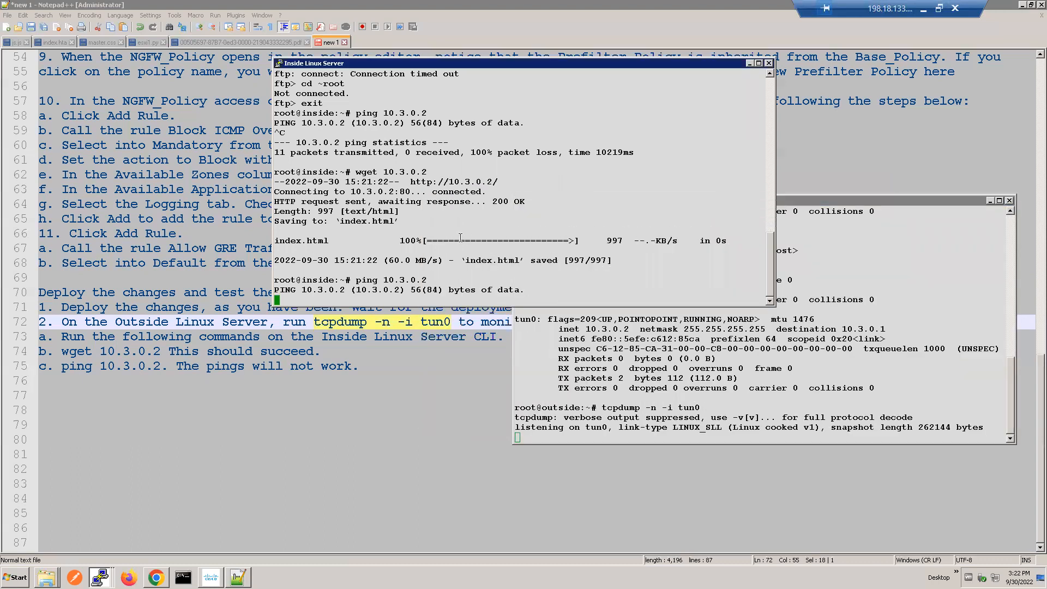
pyautogui.click(645, 374)
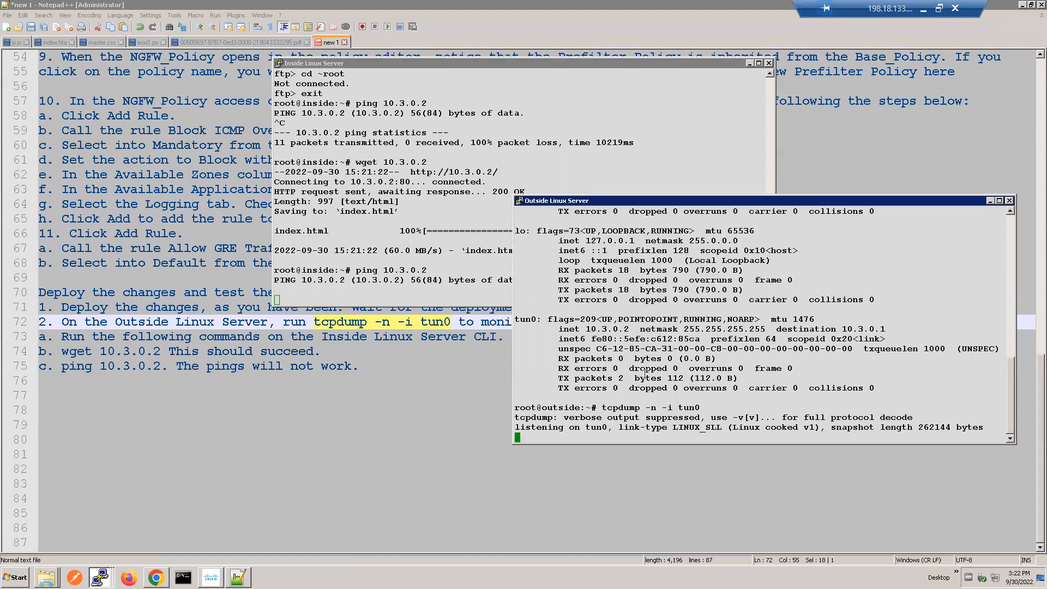
pyautogui.press('Return')
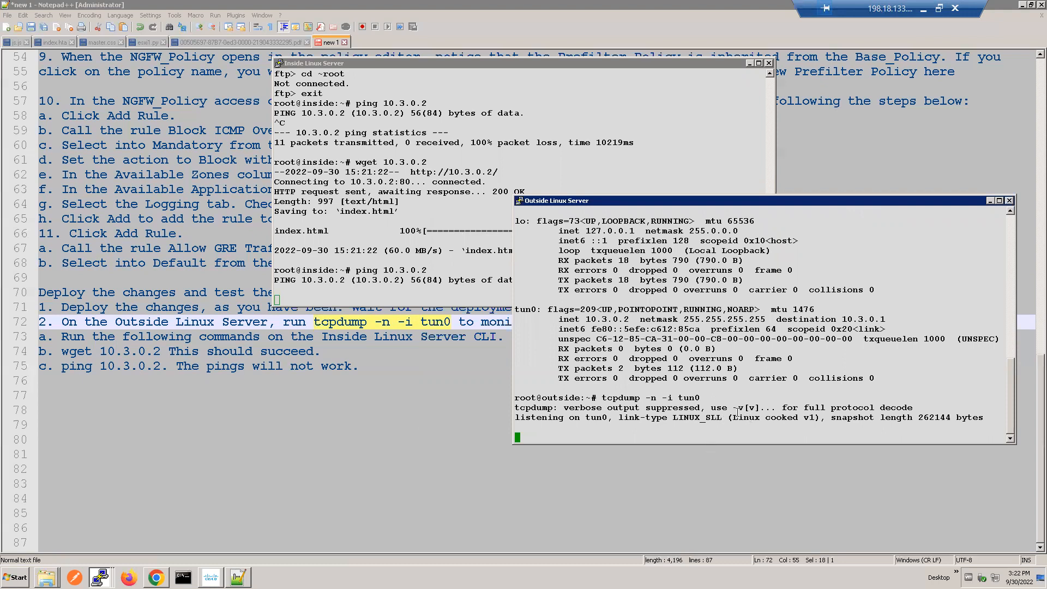
# Step: Stop the running ping on the Inside Linux Server and run wget 10.3.0.2 again
pyautogui.click(422, 268)
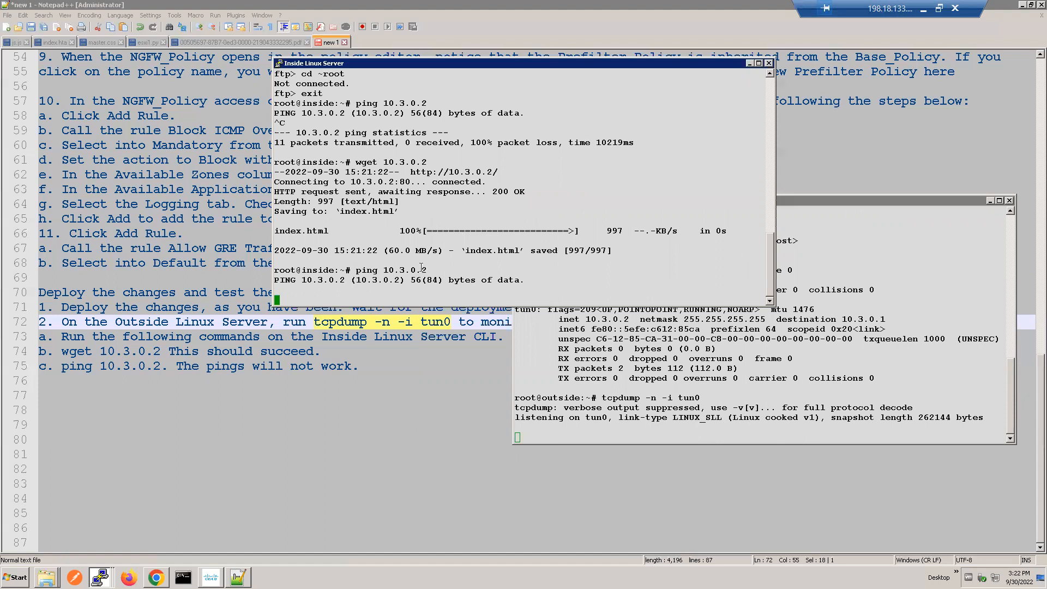
pyautogui.hotkey('ctrl', 'c')
pyautogui.press('Up')
pyautogui.press('Up')
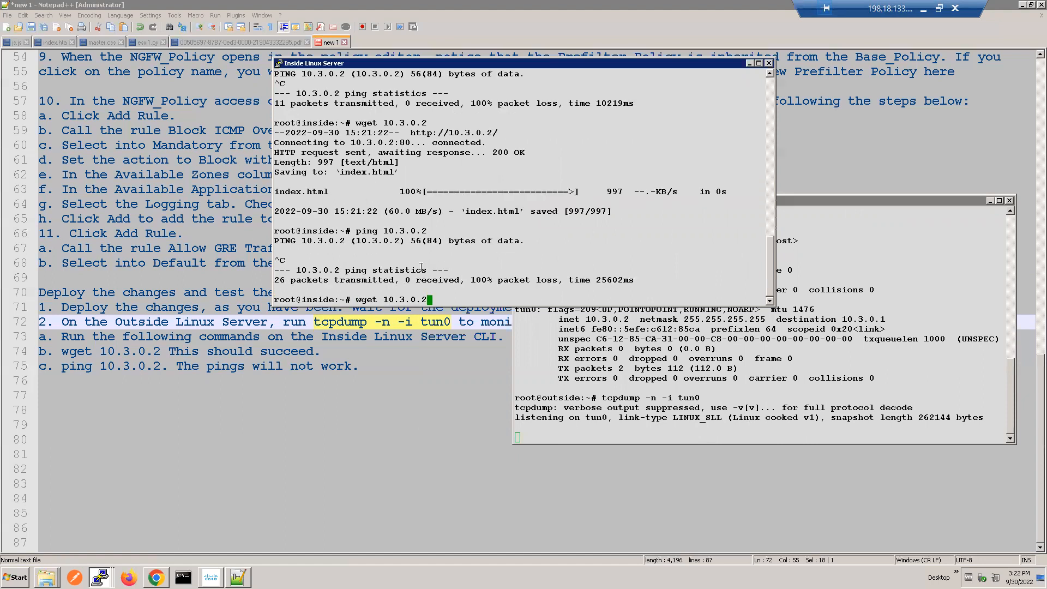
pyautogui.press('Return')
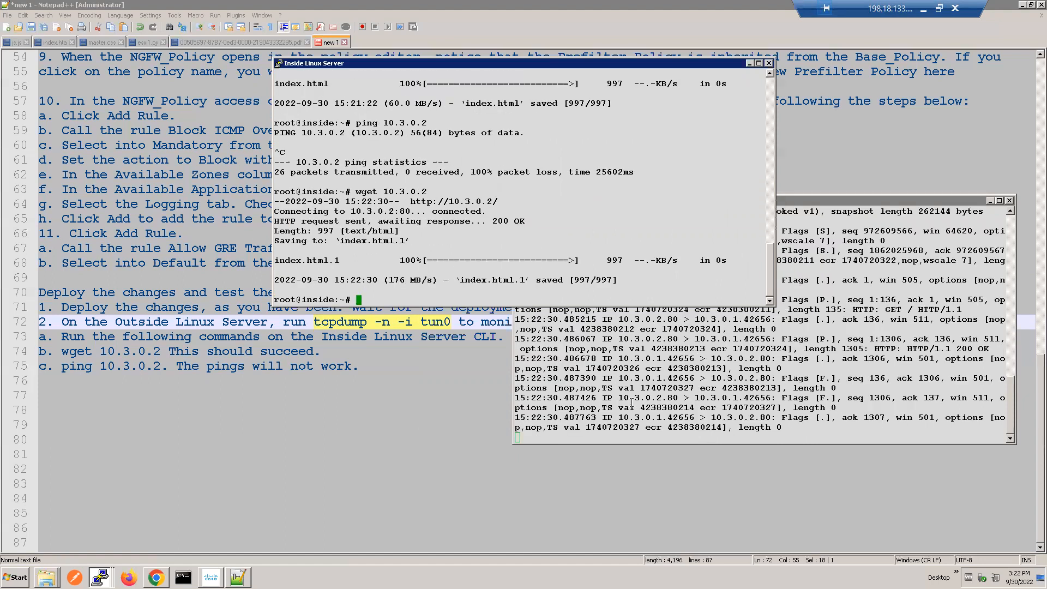
# Step: Examine the captured packets between 10.3.0.1 and 10.3.0.2 on the Outside Linux Server, highlighting their addresses and the HTTP exchange
pyautogui.click(739, 323)
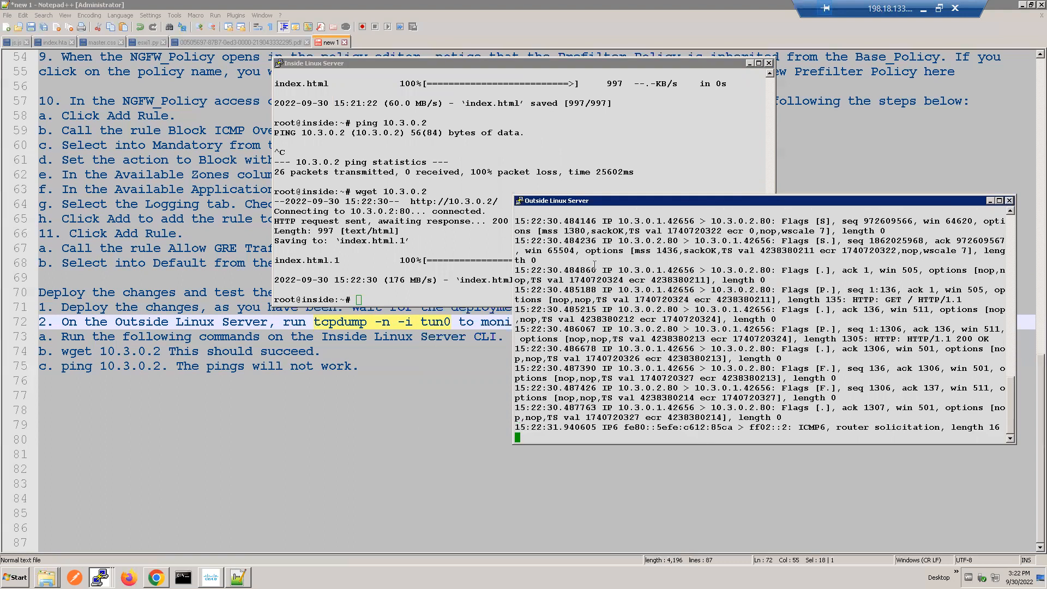
pyautogui.moveTo(889, 262); pyautogui.dragTo(977, 435)
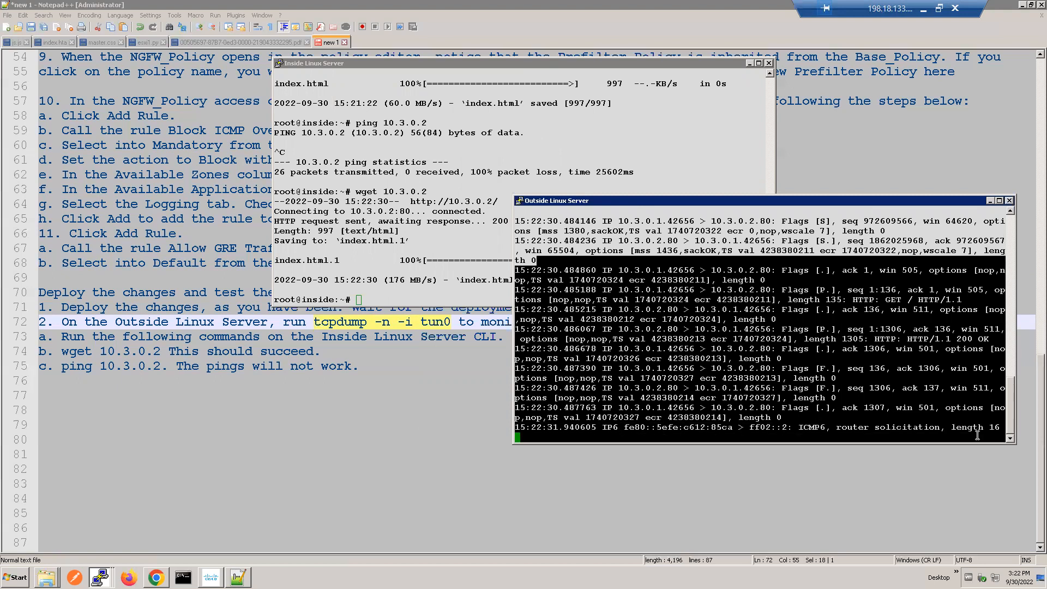
pyautogui.click(733, 327)
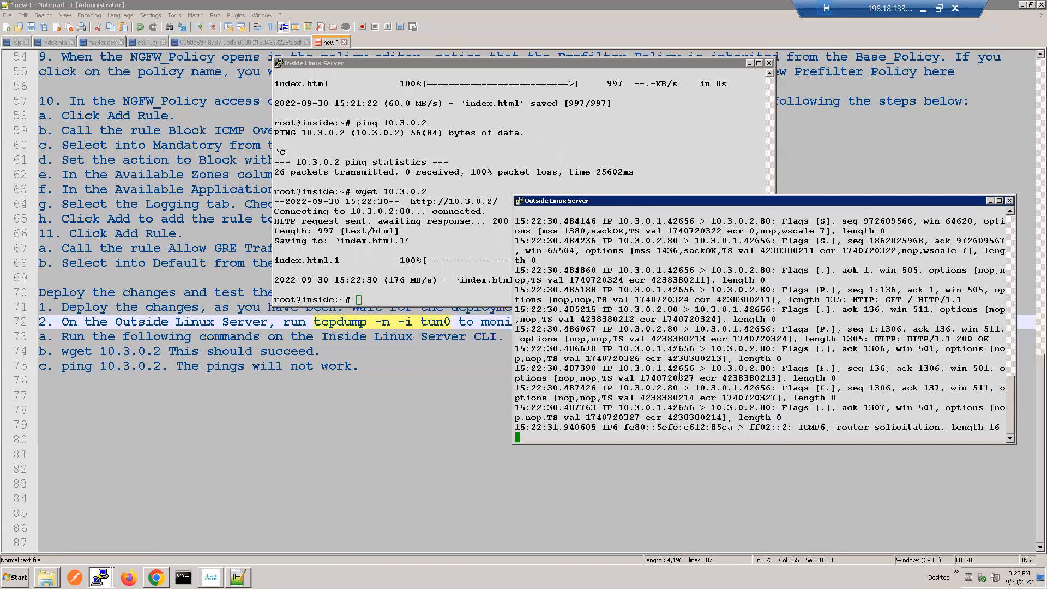
pyautogui.doubleClick(648, 371)
pyautogui.doubleClick(751, 369)
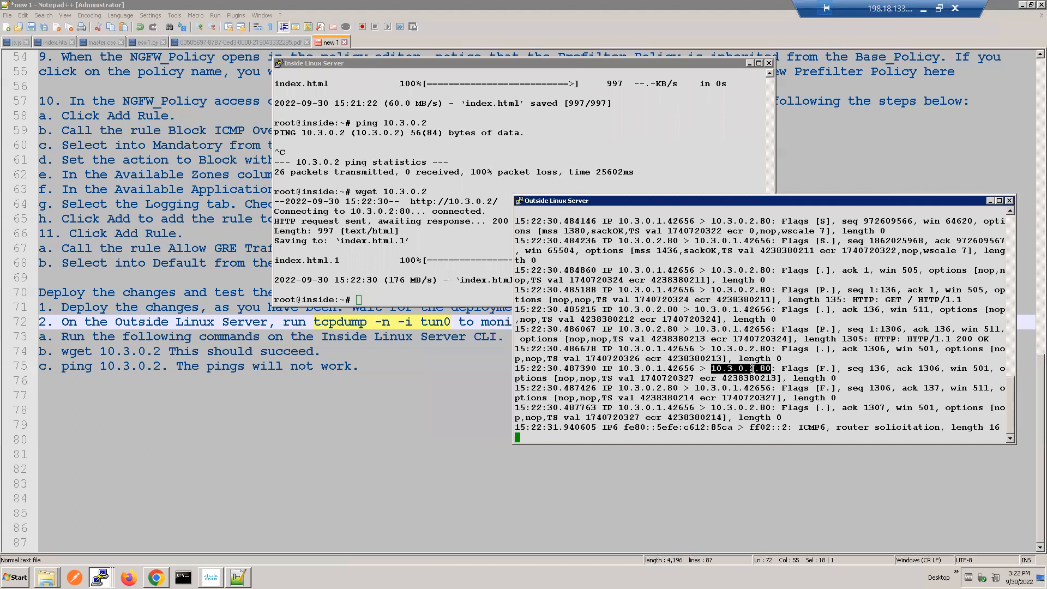
pyautogui.tripleClick(753, 369)
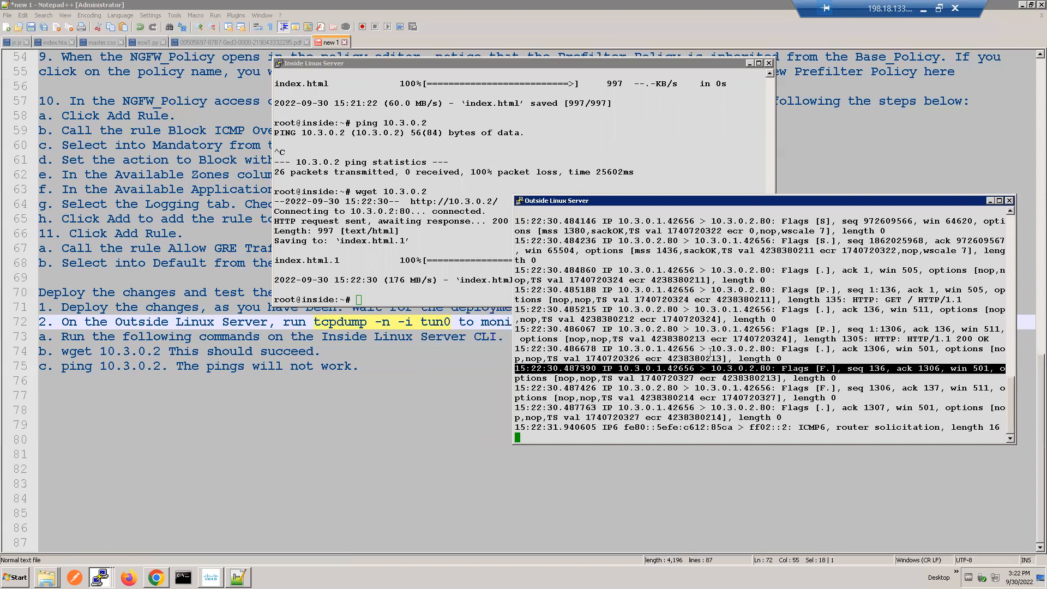
pyautogui.click(727, 368)
pyautogui.moveTo(515, 260); pyautogui.dragTo(942, 415)
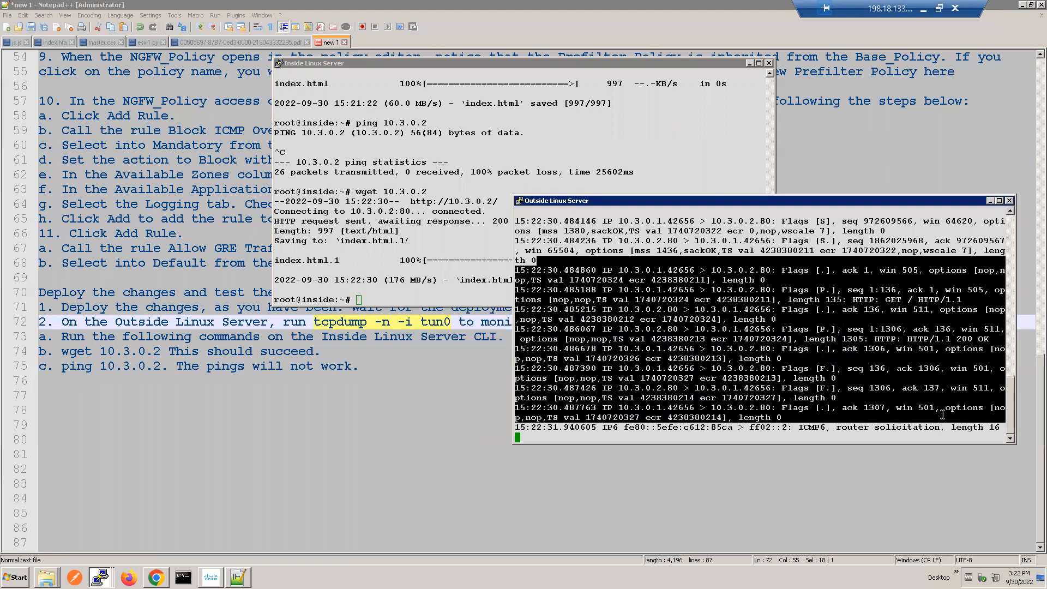
# Step: Start an FTP connection to 10.3.0.2 from the Inside Linux Server session
pyautogui.click(691, 362)
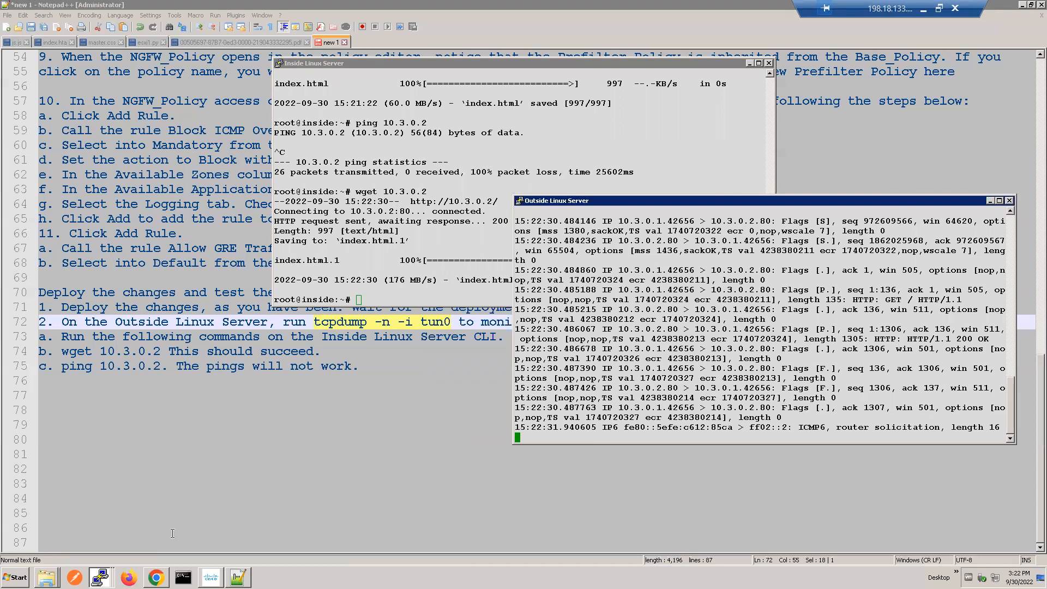
pyautogui.click(435, 268)
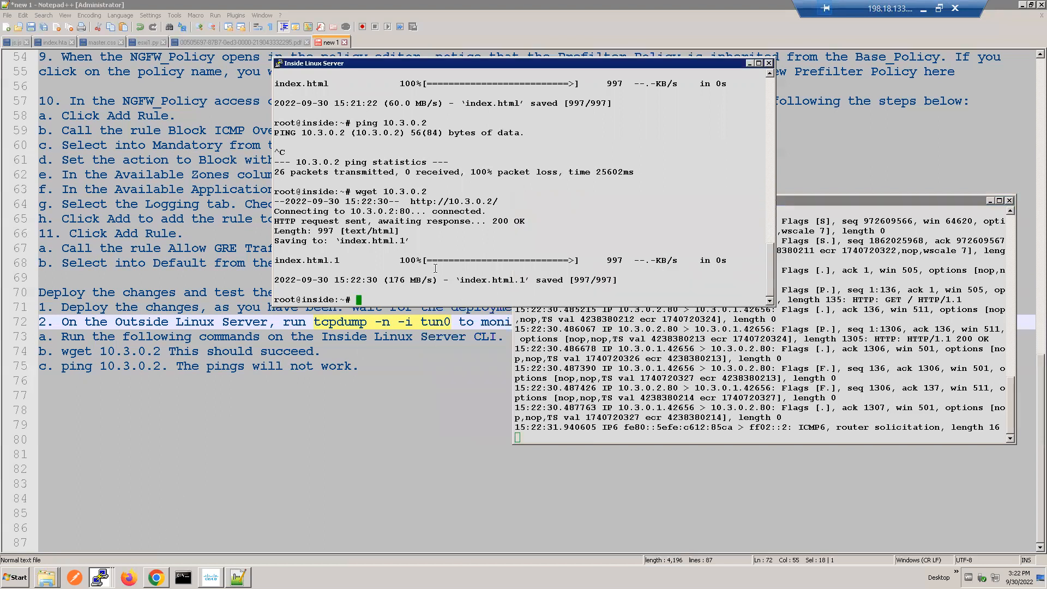
pyautogui.write('ftp 10.3.0.2')
pyautogui.press('Return')
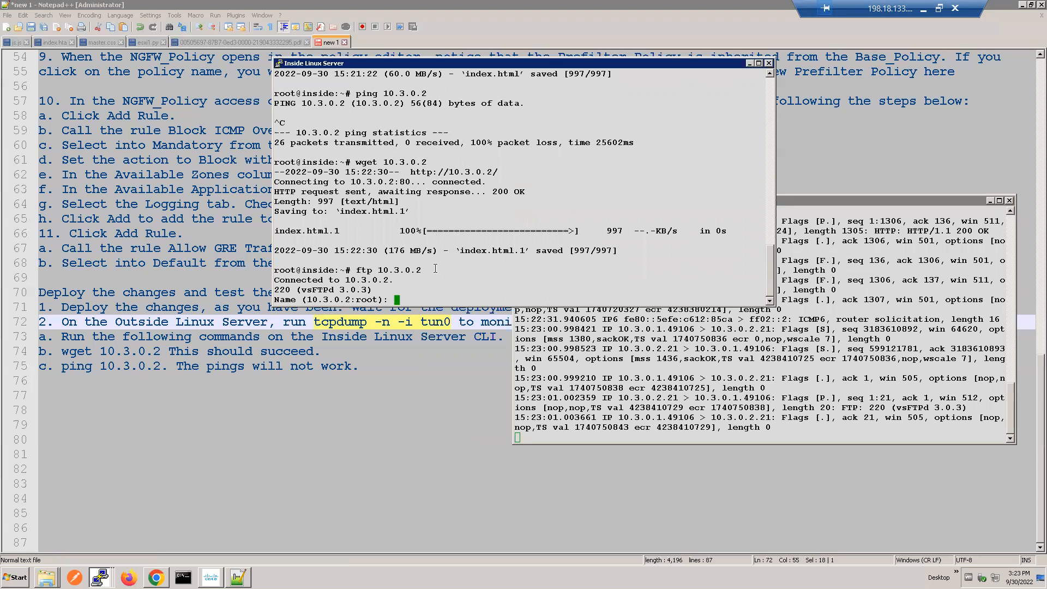
# Step: Try to log in to the FTP server with cd ~root as the name and the account password, then highlight the server's login reply
pyautogui.write('cd ~root')
pyautogui.press('Return')
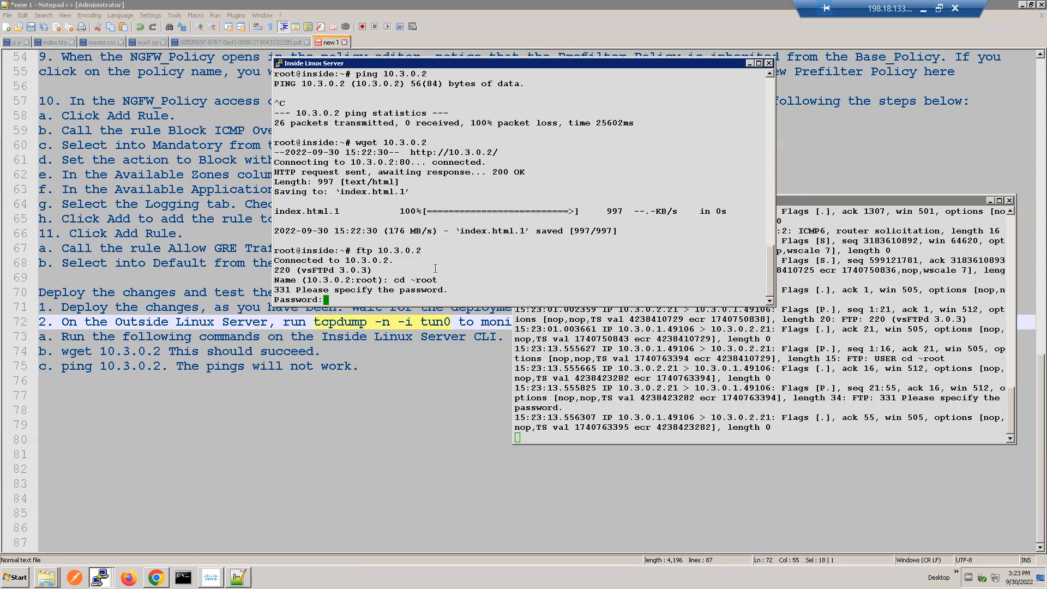
pyautogui.click(642, 403)
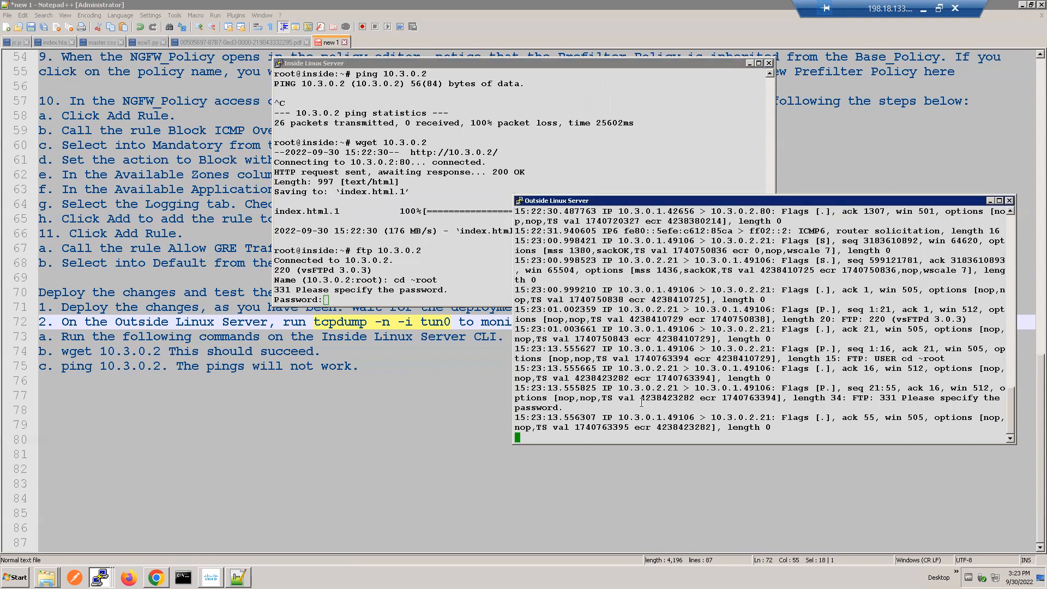
pyautogui.click(455, 265)
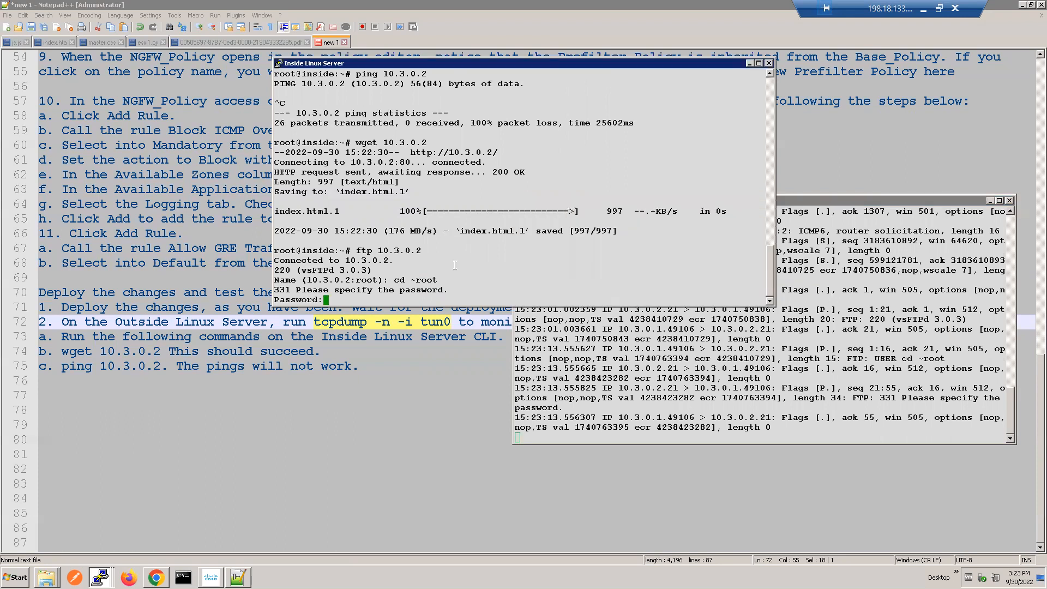
pyautogui.press('Return')
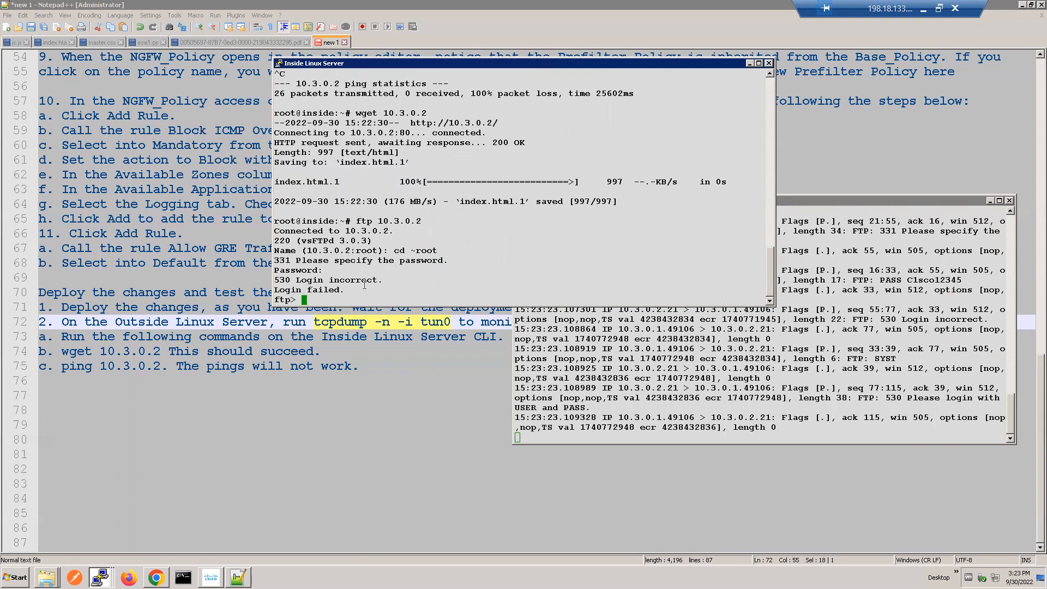
pyautogui.tripleClick(363, 279)
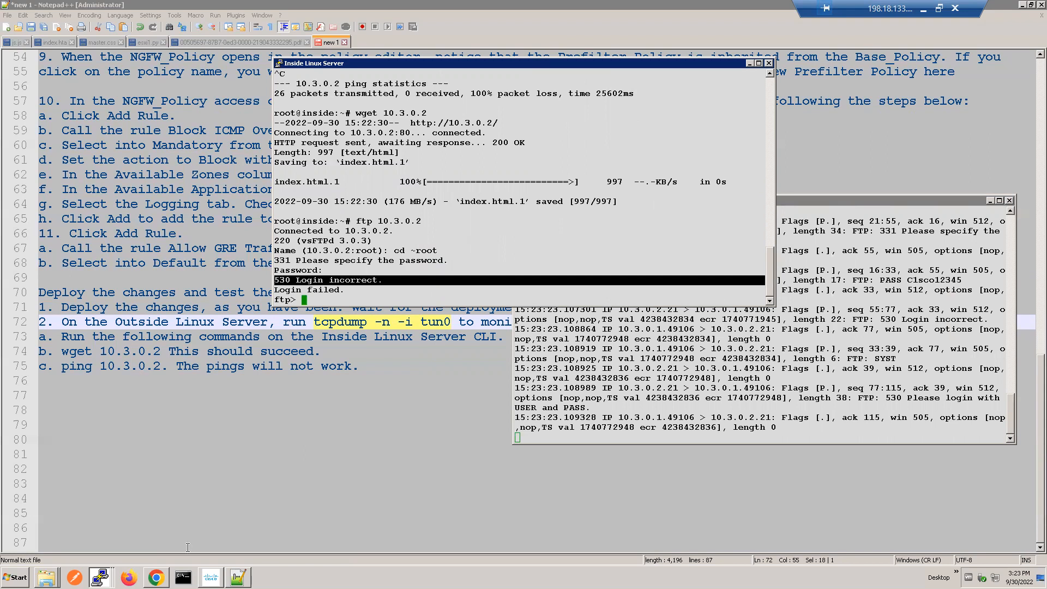
# Step: Switch to Firepower Management Center and view the packet details of the intrusion events
pyautogui.click(156, 577)
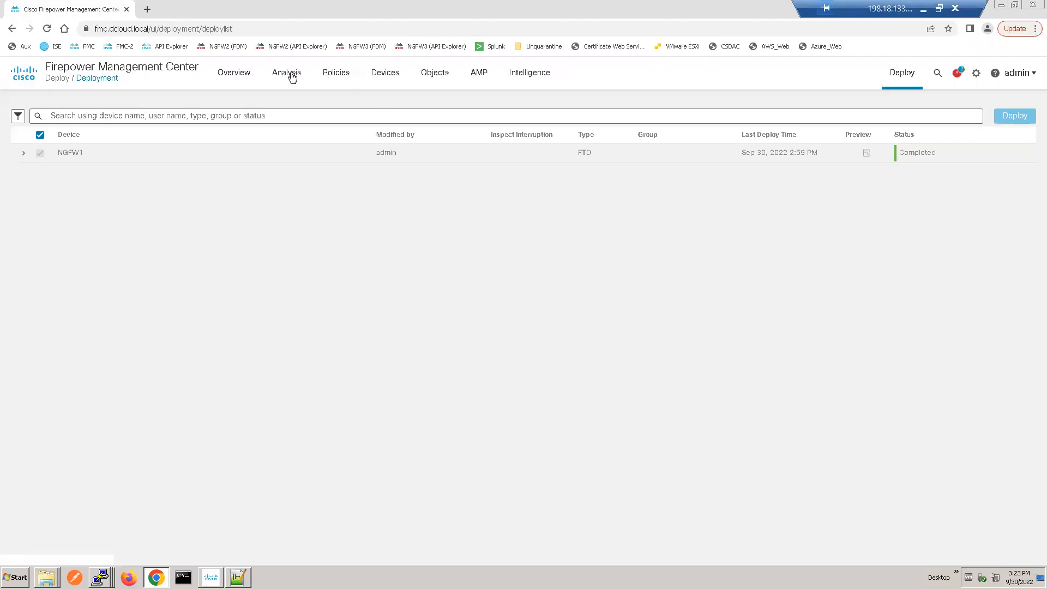
pyautogui.moveTo(292, 77)
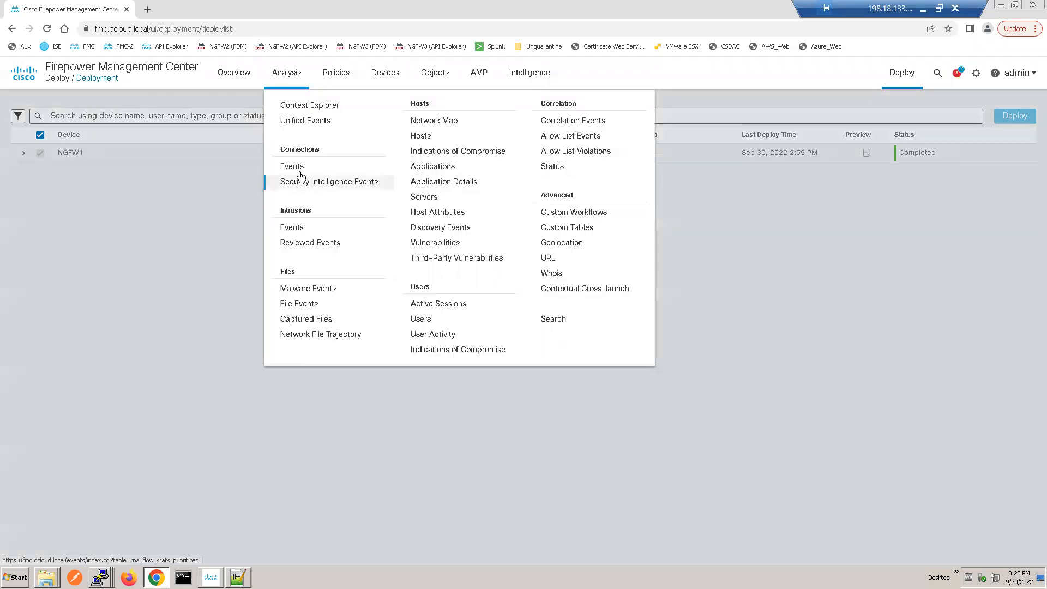
pyautogui.click(292, 228)
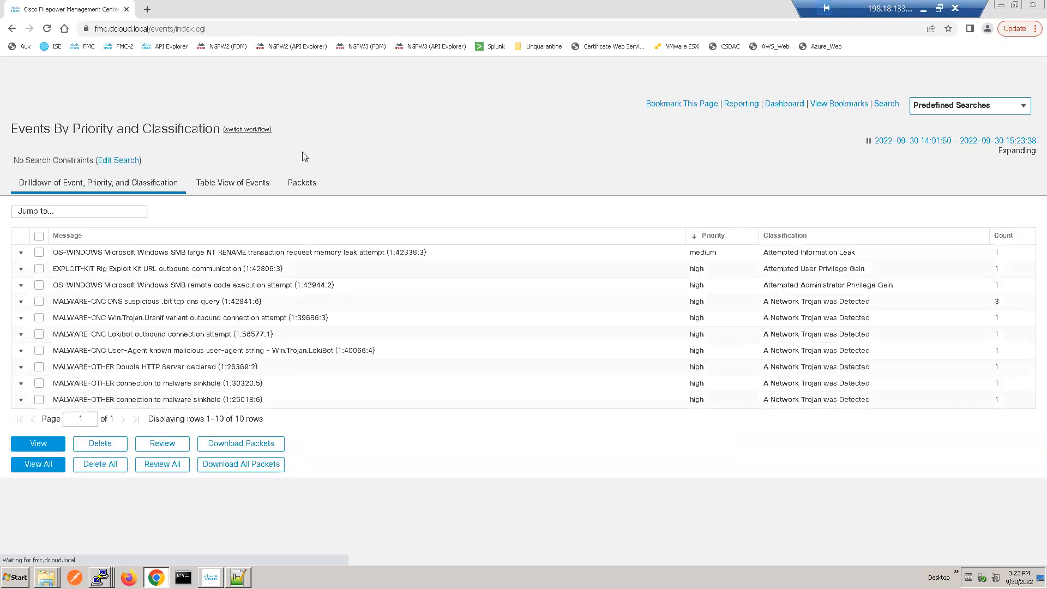
pyautogui.click(103, 214)
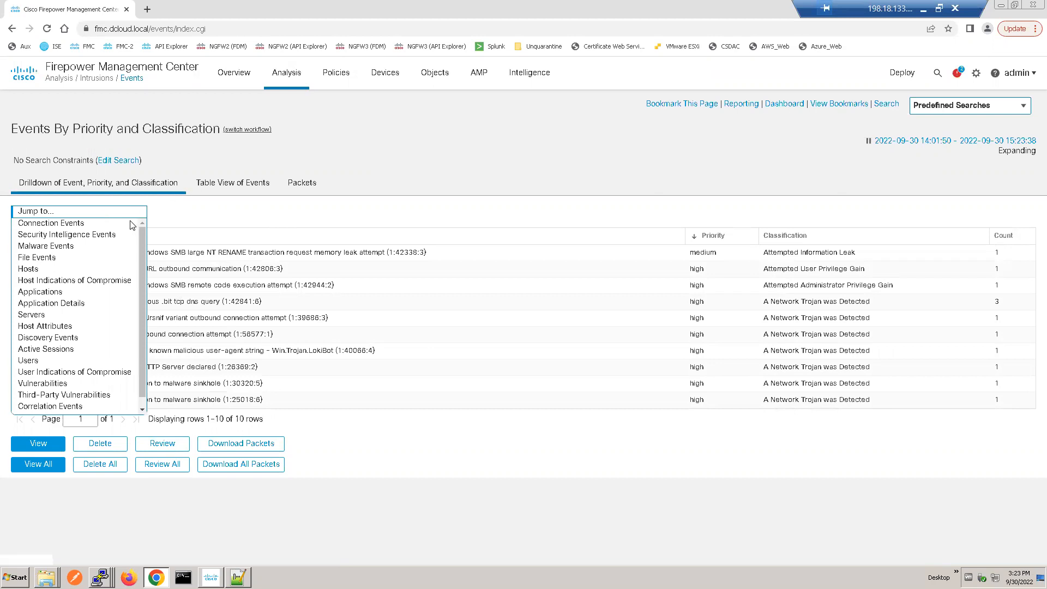
pyautogui.click(494, 154)
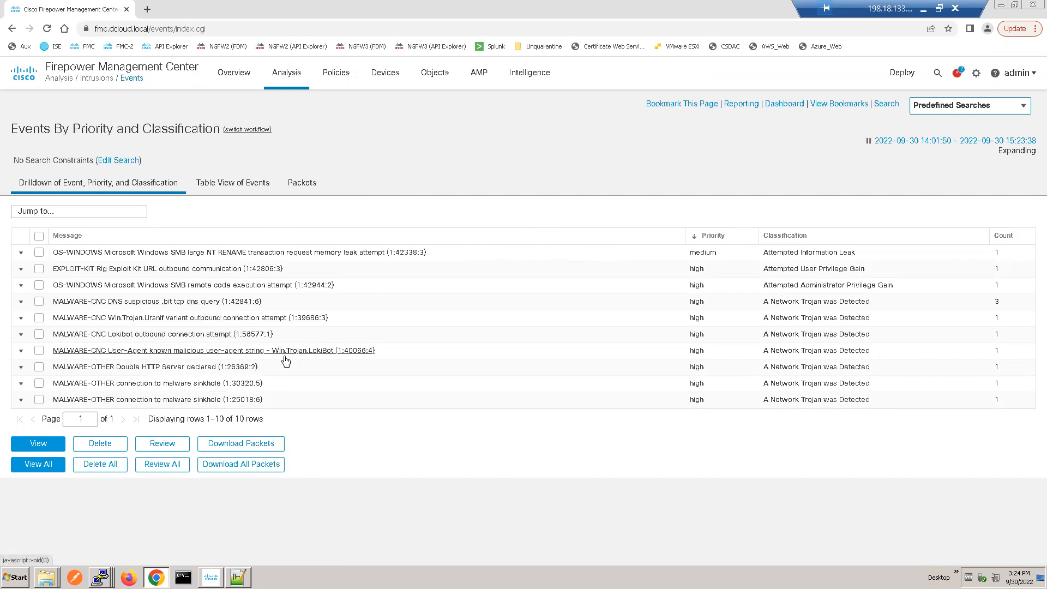
pyautogui.click(306, 187)
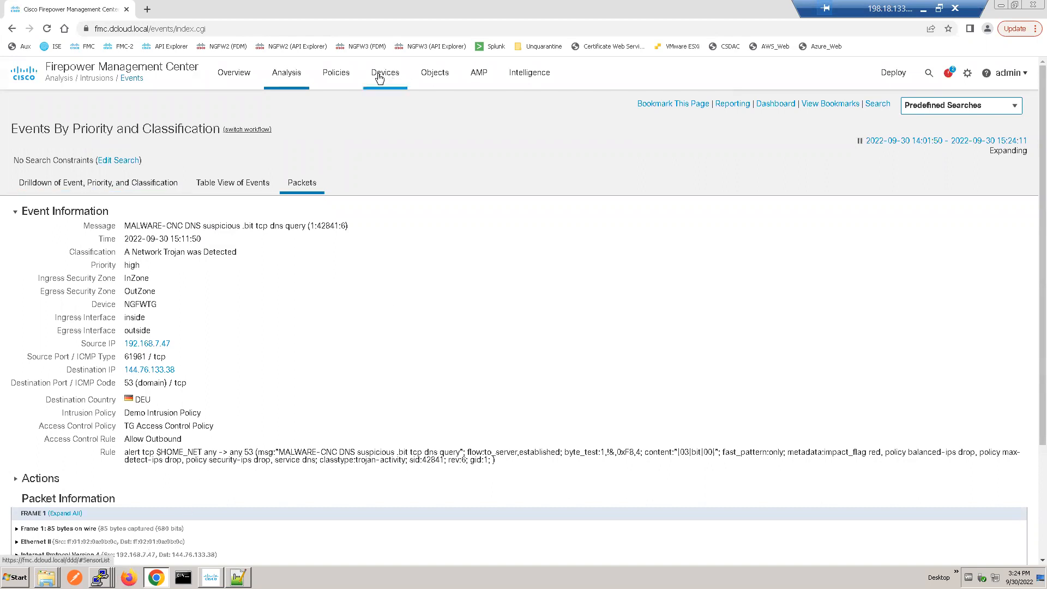
# Step: Return from the slides to the Remote Desktop session and bring up the NGFW1 console in front of the event page
pyautogui.moveTo(380, 78)
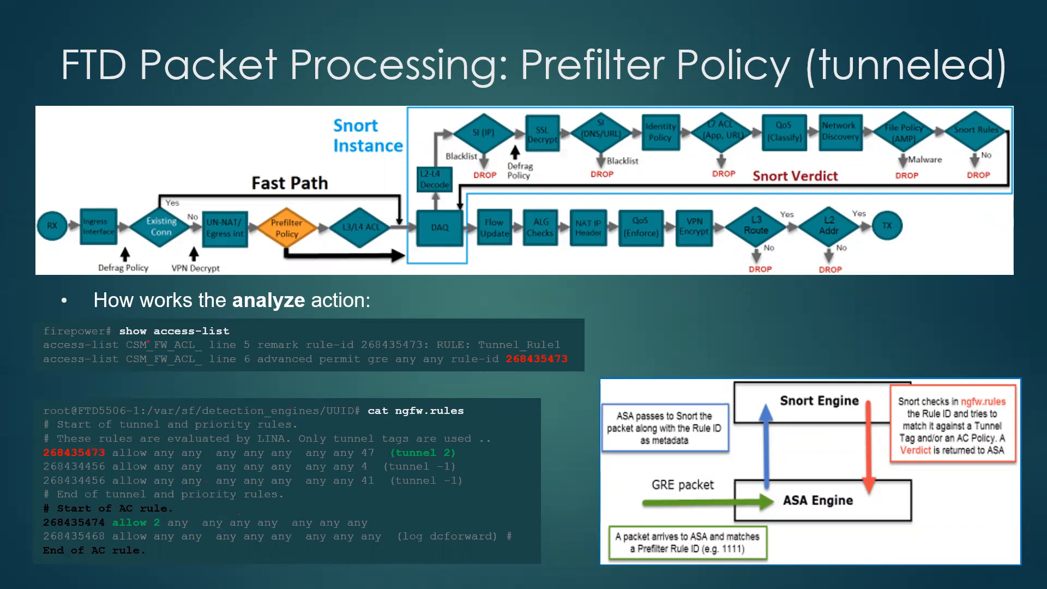
pyautogui.press('super')
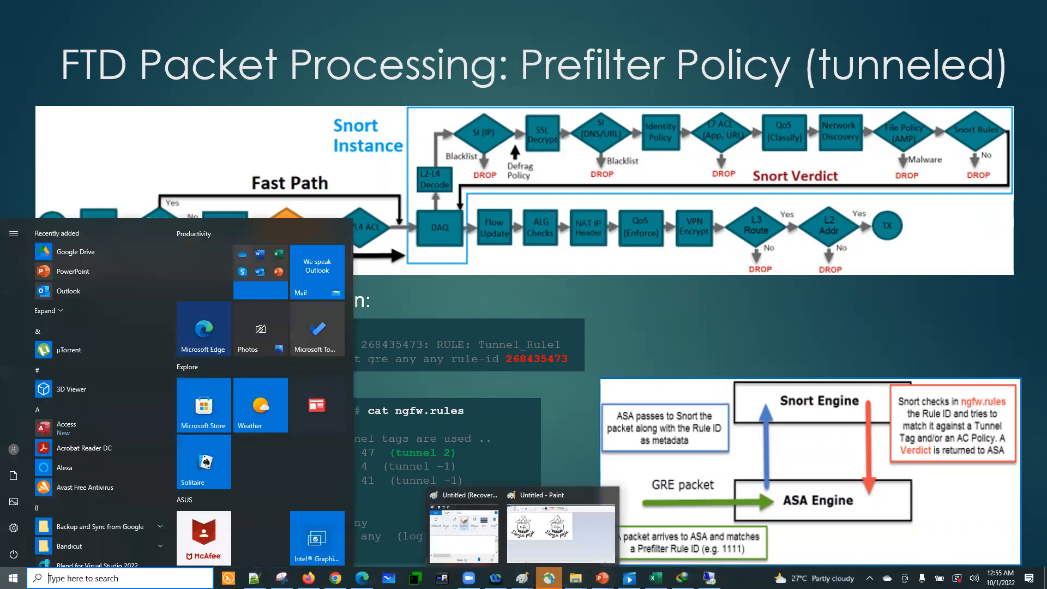
pyautogui.click(708, 577)
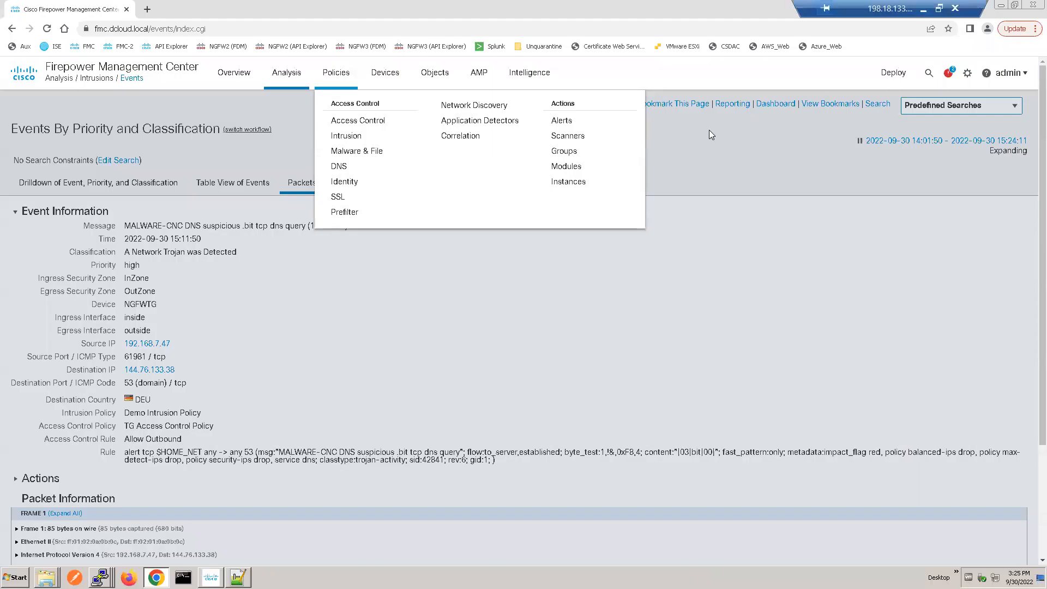
pyautogui.click(313, 371)
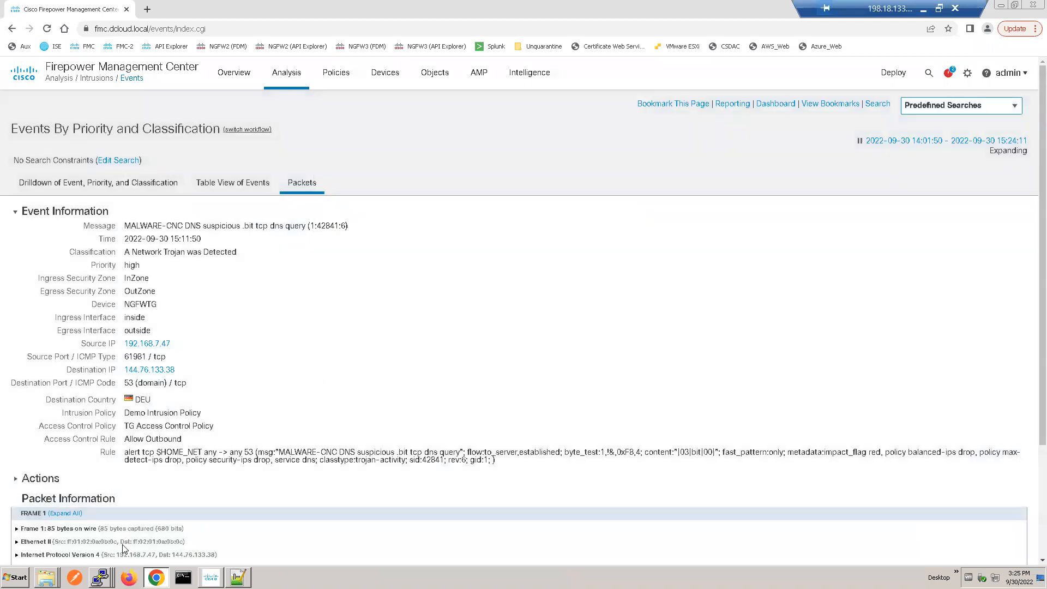
pyautogui.click(100, 577)
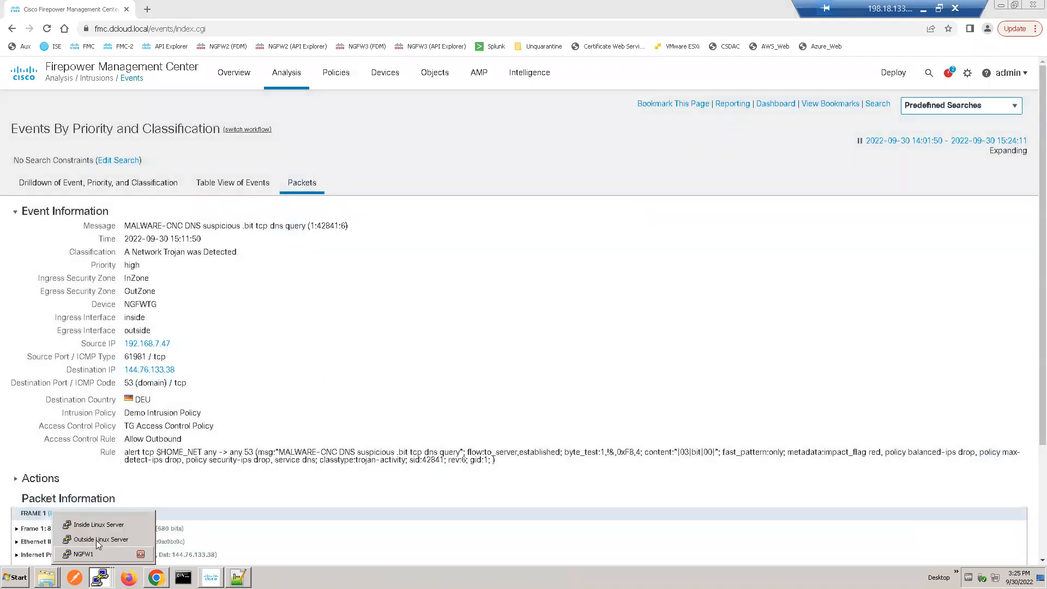
pyautogui.click(83, 554)
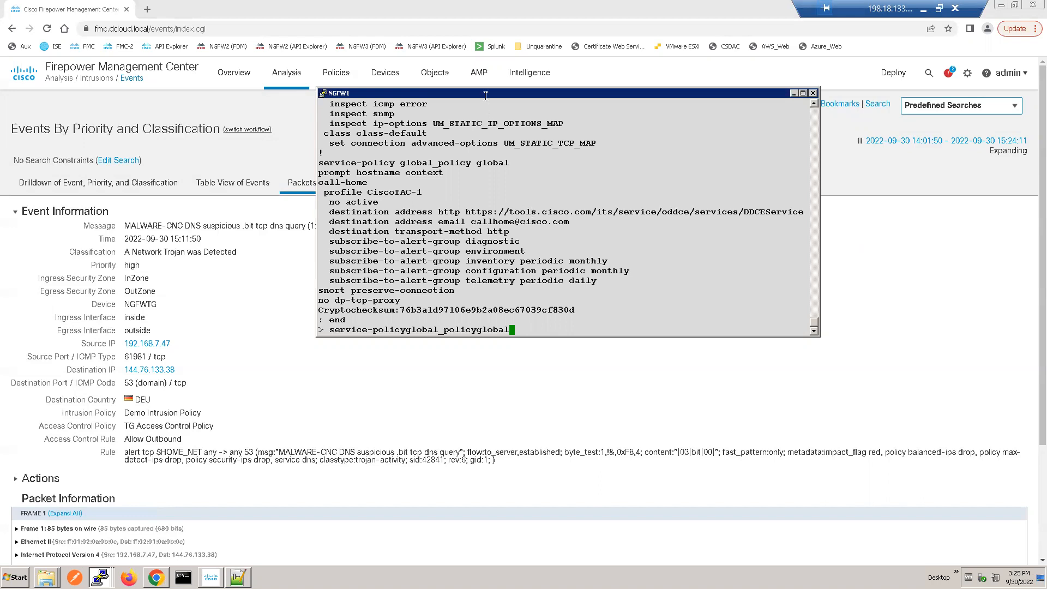
pyautogui.moveTo(483, 98); pyautogui.dragTo(574, 80)
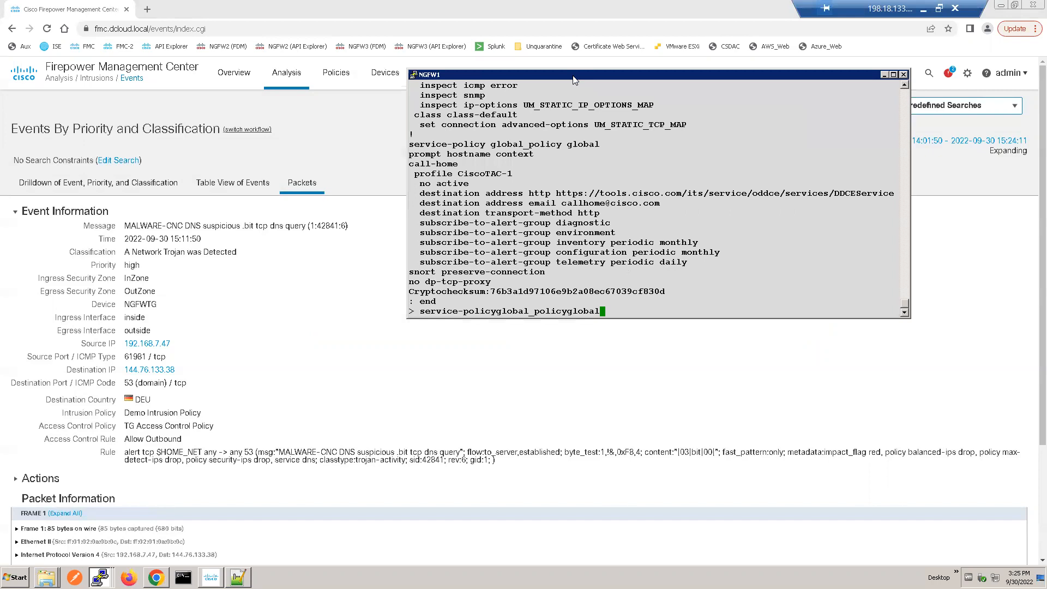
# Step: Clear the leftover service-policy text from the NGFW1 command line and produce several fresh empty prompts
pyautogui.press('BackSpace')
pyautogui.press('BackSpace')
pyautogui.press('BackSpace')
pyautogui.rightClick(575, 80)
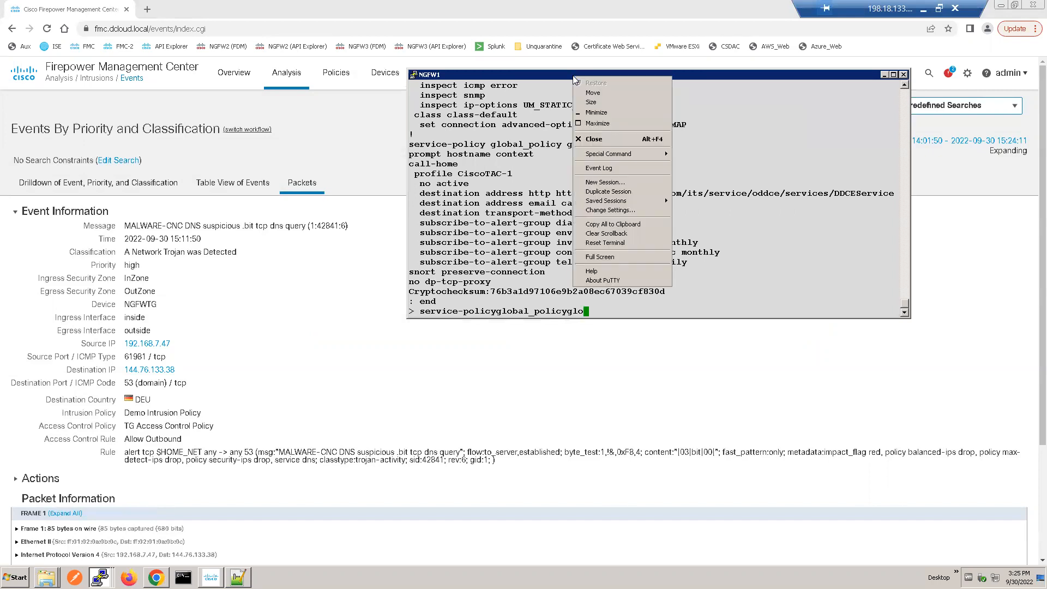
pyautogui.click(550, 113)
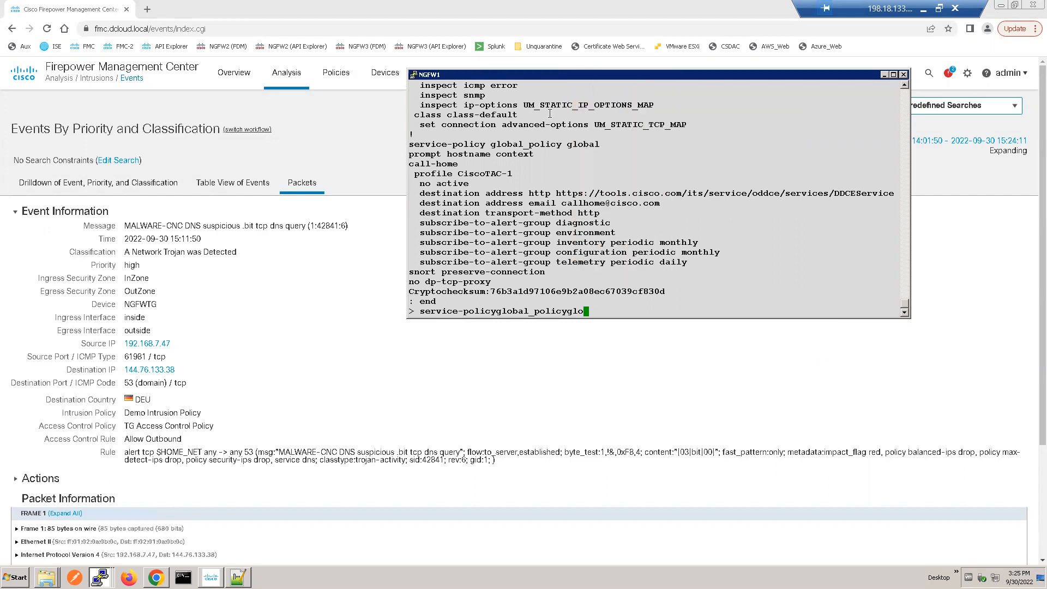
pyautogui.press('BackSpace')
pyautogui.press('BackSpace')
pyautogui.press('BackSpace')
pyautogui.press('BackSpace')
pyautogui.press('BackSpace')
pyautogui.press('BackSpace')
pyautogui.press('BackSpace')
pyautogui.press('BackSpace')
pyautogui.press('BackSpace')
pyautogui.press('BackSpace')
pyautogui.press('BackSpace')
pyautogui.press('BackSpace')
pyautogui.press('BackSpace')
pyautogui.press('BackSpace')
pyautogui.press('BackSpace')
pyautogui.press('BackSpace')
pyautogui.press('BackSpace')
pyautogui.press('BackSpace')
pyautogui.press('BackSpace')
pyautogui.press('BackSpace')
pyautogui.press('BackSpace')
pyautogui.press('BackSpace')
pyautogui.press('BackSpace')
pyautogui.press('BackSpace')
pyautogui.press('BackSpace')
pyautogui.press('BackSpace')
pyautogui.press('BackSpace')
pyautogui.press('BackSpace')
pyautogui.press('BackSpace')
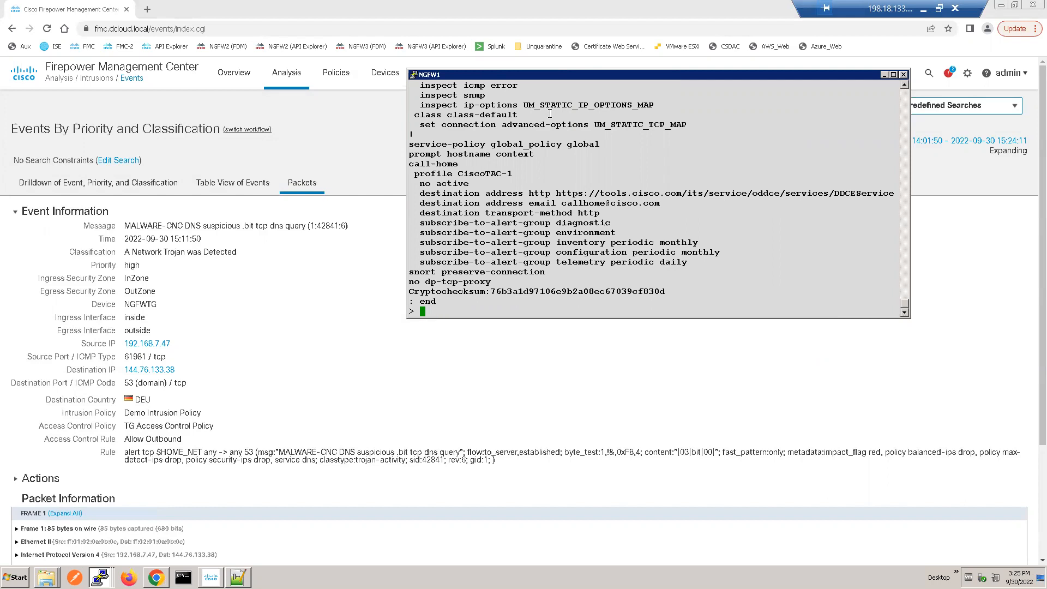
pyautogui.press('Return')
pyautogui.press('Return')
pyautogui.press('Return')
pyautogui.press('Return')
pyautogui.press('Return')
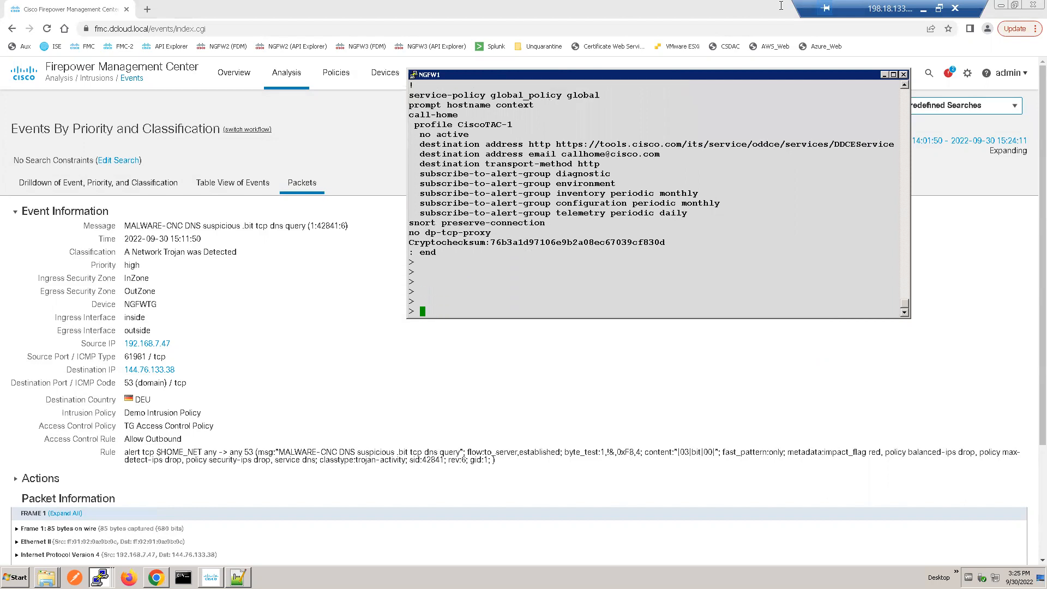
# Step: Restore the Remote Desktop session to a smaller window over the slide and reposition the NGFW1 console fully inside it
pyautogui.doubleClick(890, 5)
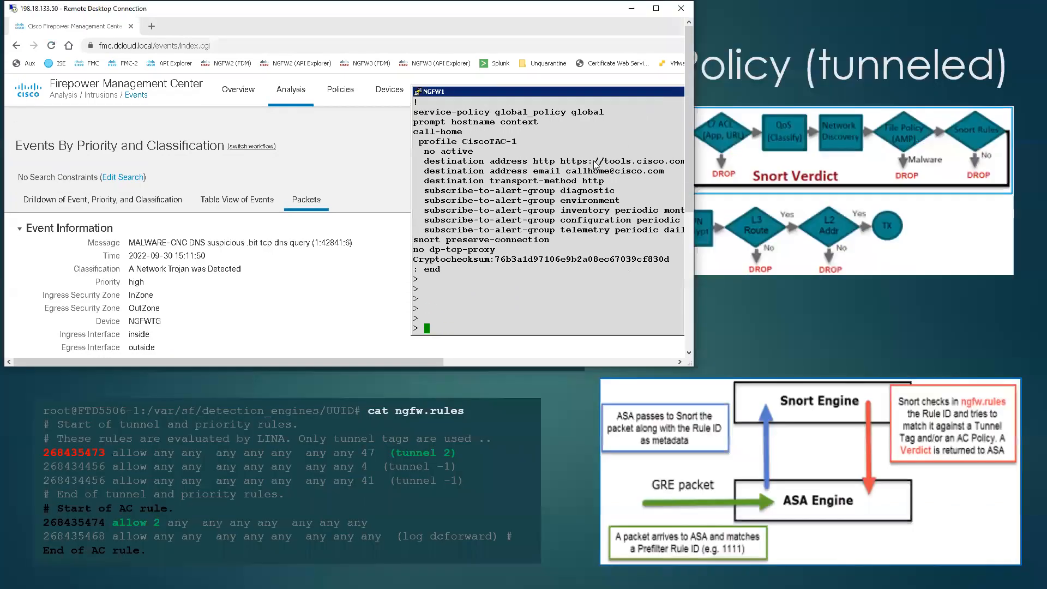
pyautogui.moveTo(570, 94); pyautogui.dragTo(311, 83)
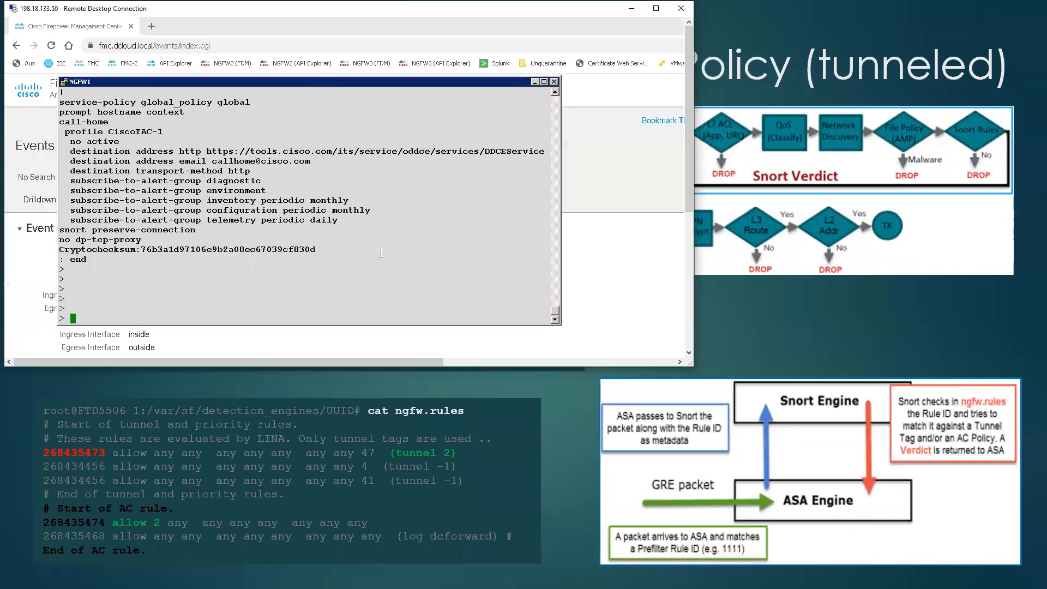